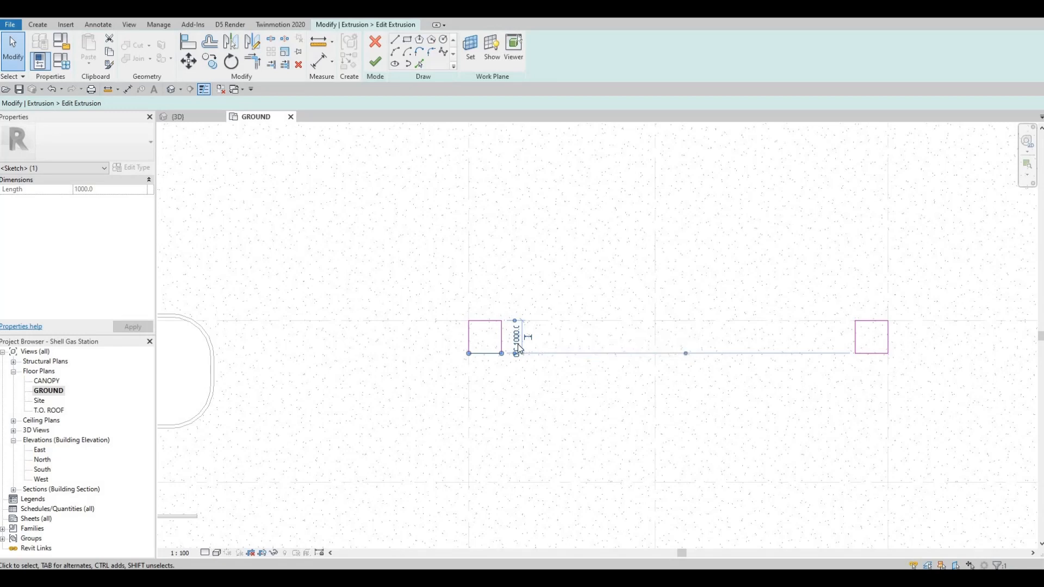
Resize the column square at the upper grid 4 corner of the extrusion sketch to 300 by 300 mm
left_click(517, 346)
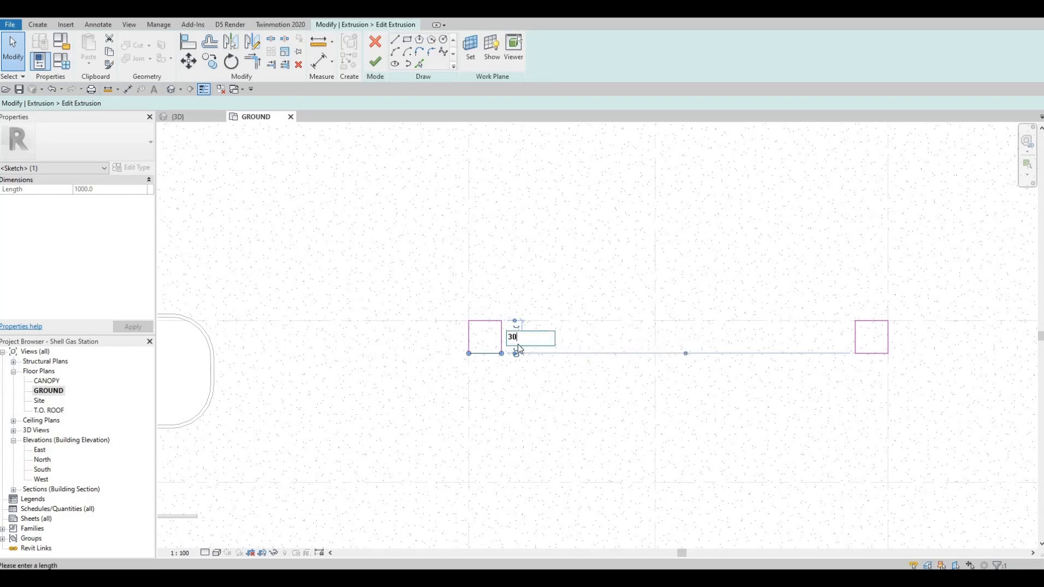
key("Return")
scroll(489, 312, "up", 3)
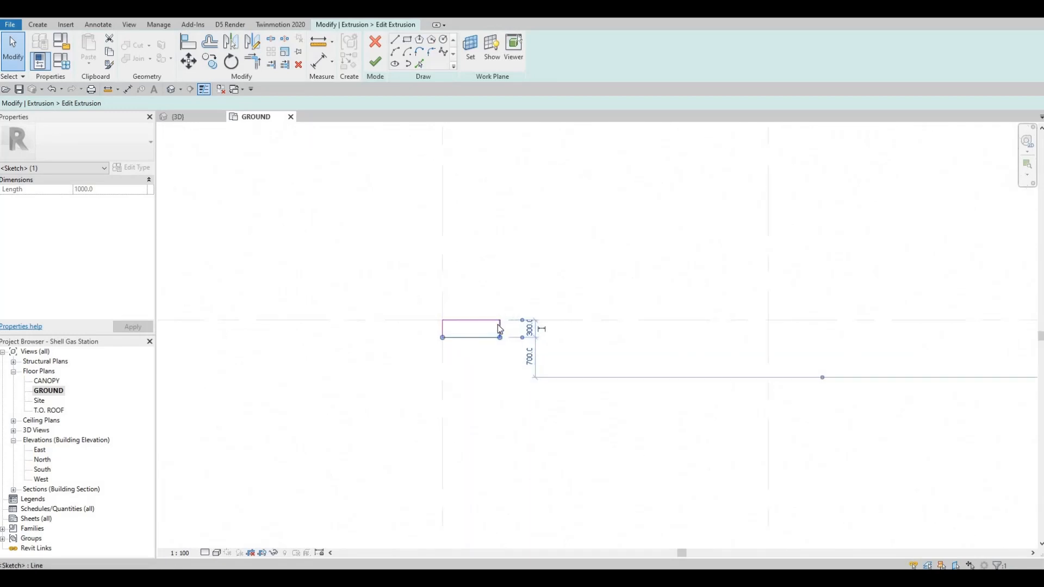
left_click(470, 294)
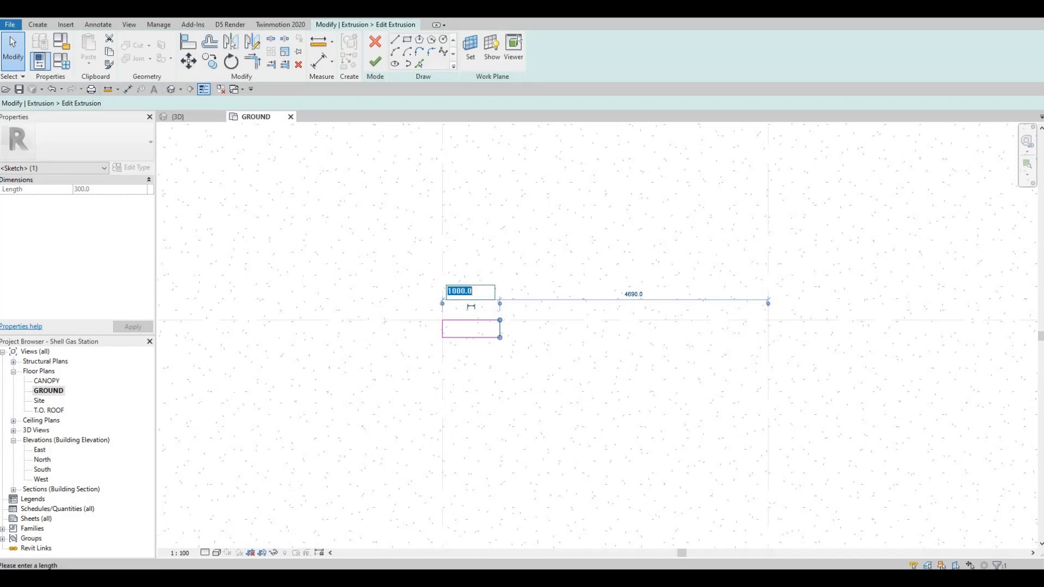
type("300")
key("Return")
key("Escape")
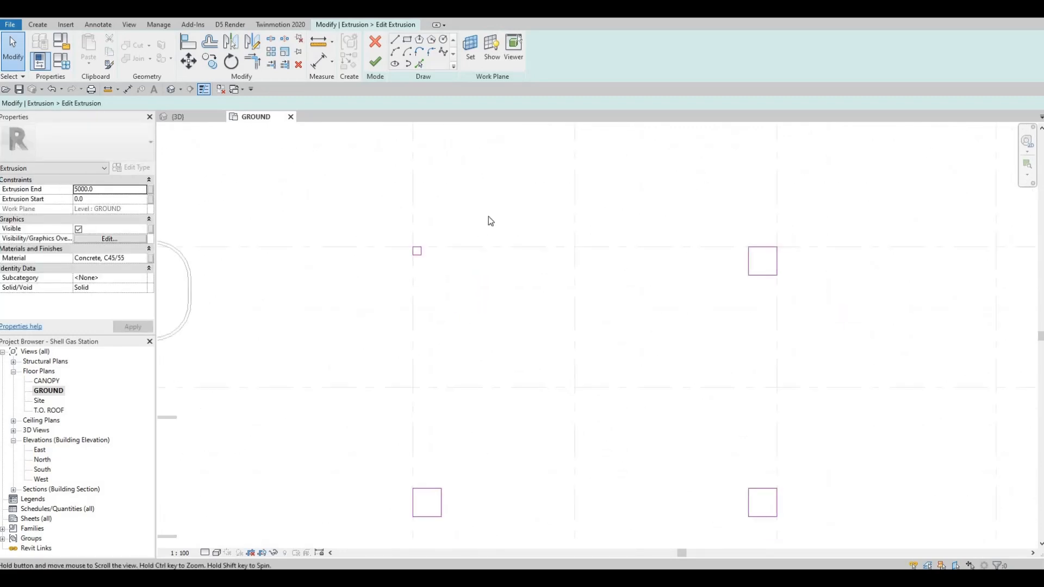
Delete the other five 1000 mm column squares from the sketch, keeping only the 300 mm one
scroll(489, 218, "down", 4)
left_click_drag(487, 212, 589, 449)
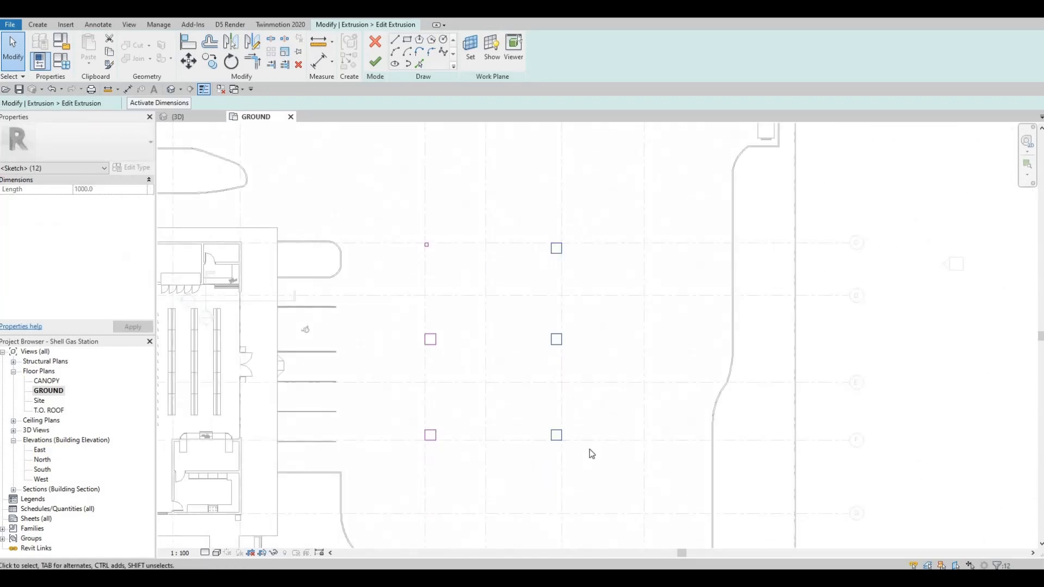
key("Delete")
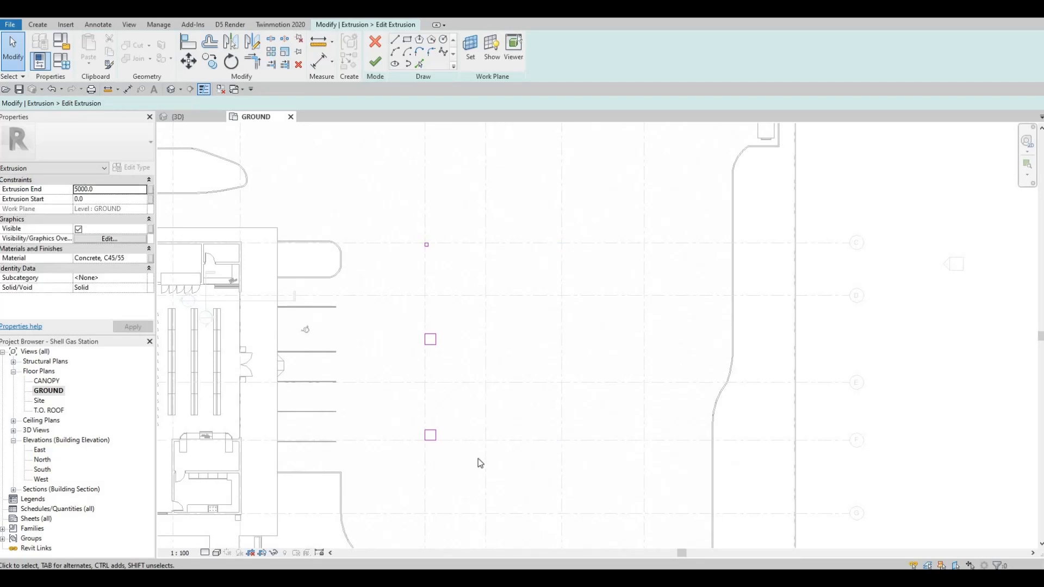
left_click_drag(476, 470, 392, 312)
key("Delete")
Copy the 300 mm square down along grid 4 to the intersection with grid F
left_click_drag(405, 227, 453, 279)
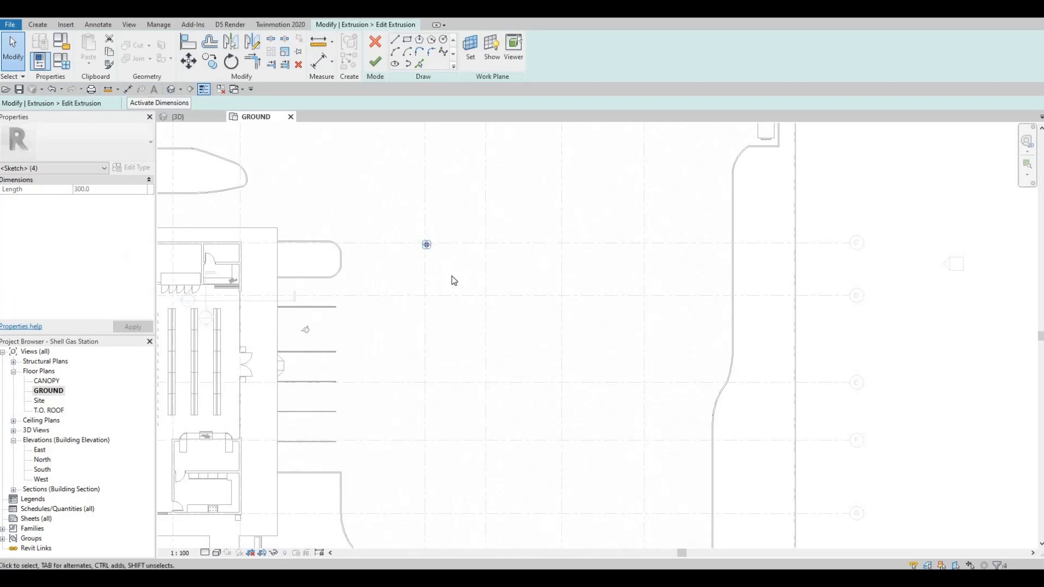
key("c")
key("o")
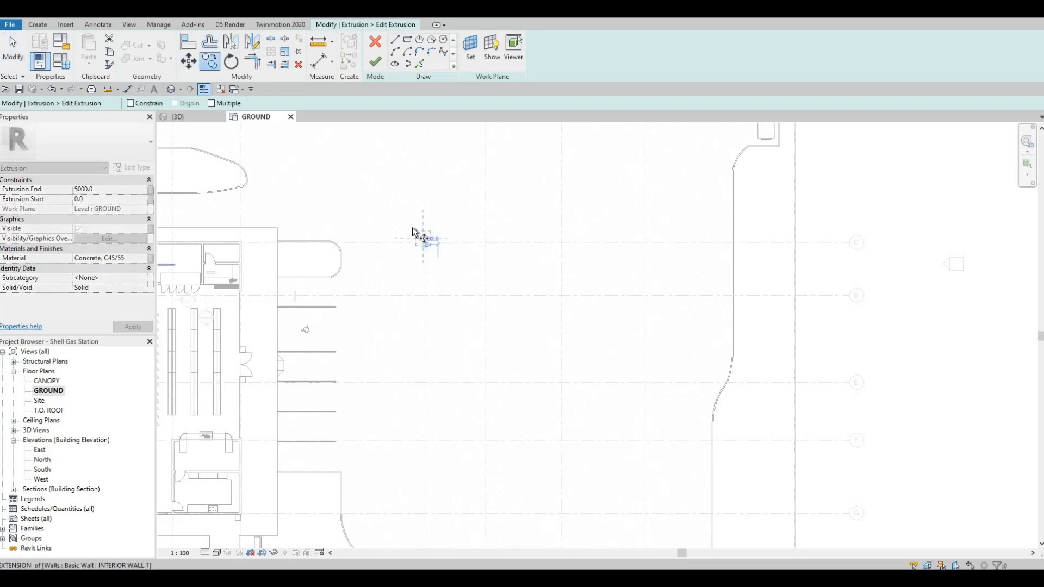
scroll(417, 237, "up", 3)
left_click(415, 235)
middle_click_drag(427, 370, 429, 159)
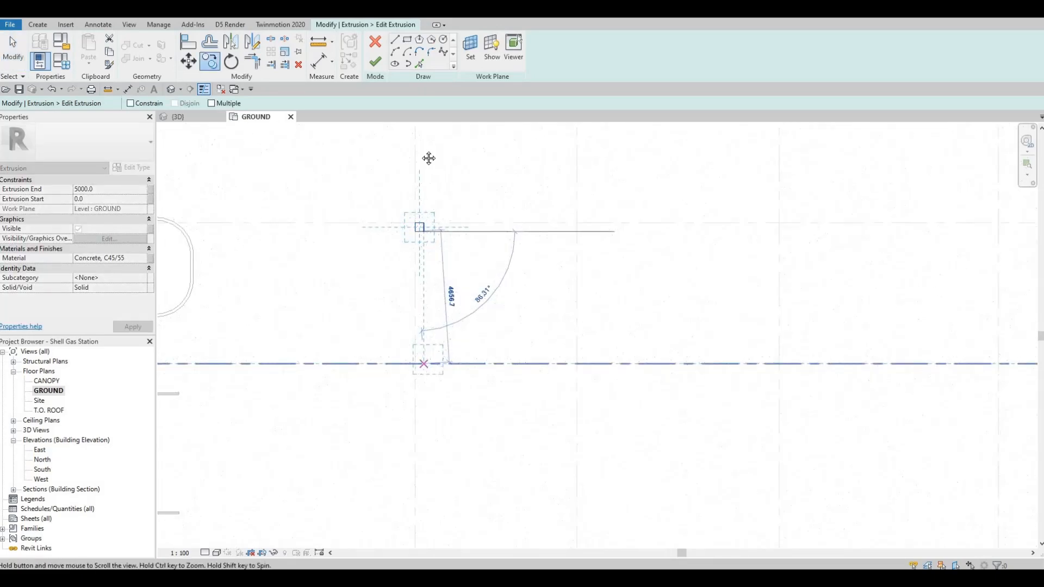
middle_click_drag(426, 512, 401, 266)
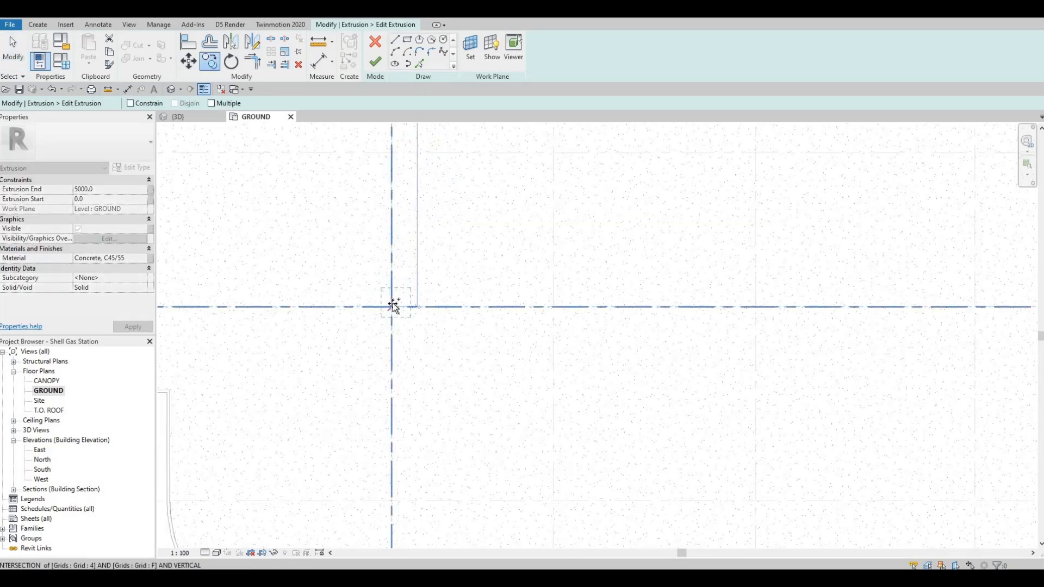
left_click(407, 281)
scroll(450, 314, "down", 5)
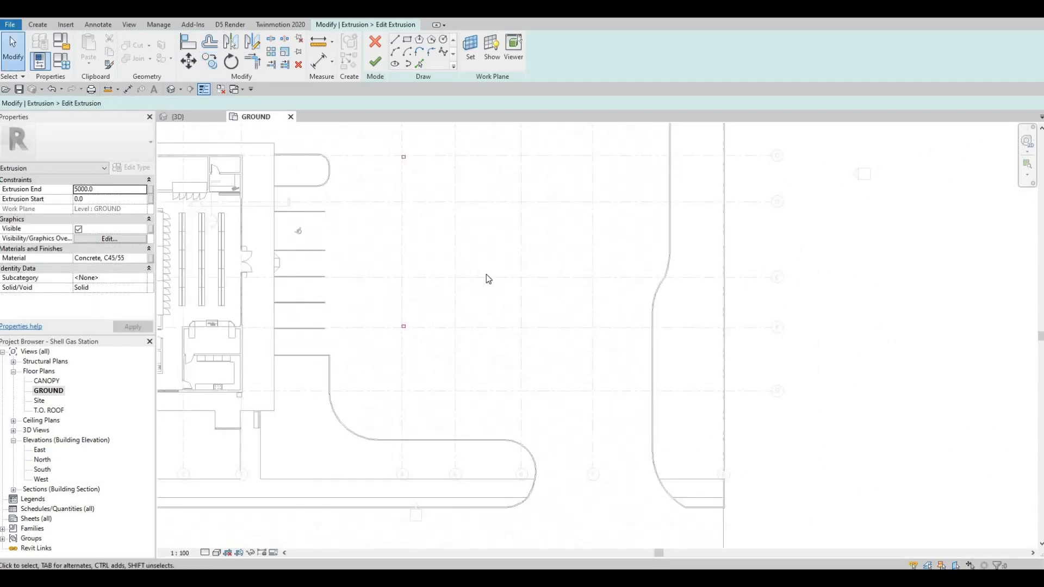
Move the copied square at grid F down along grid 4 to grid G
scroll(487, 279, "down", 3)
middle_click_drag(507, 274, 521, 274)
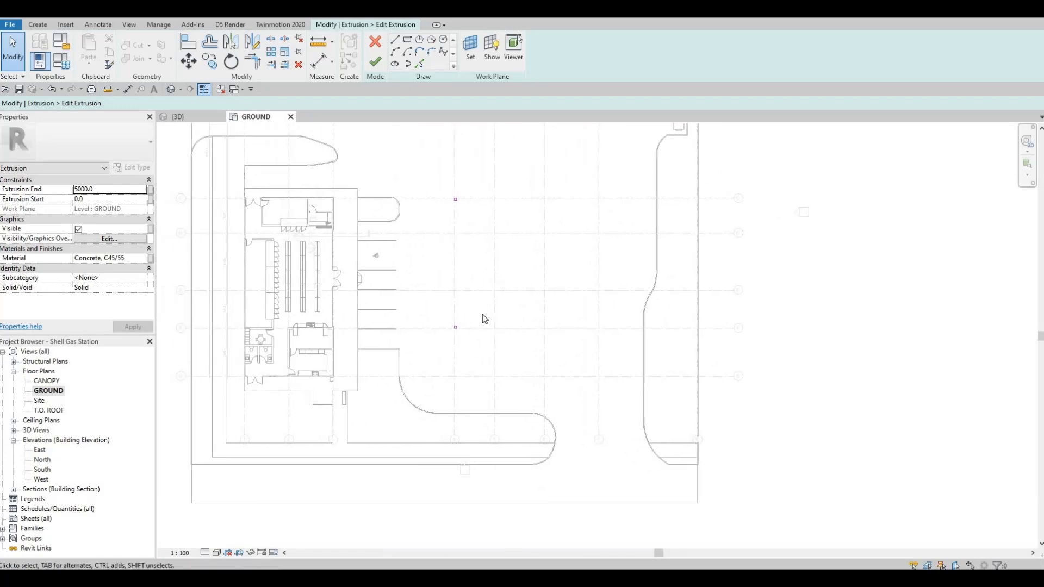
scroll(450, 357, "up", 2)
key("Escape")
left_click_drag(401, 324, 450, 357)
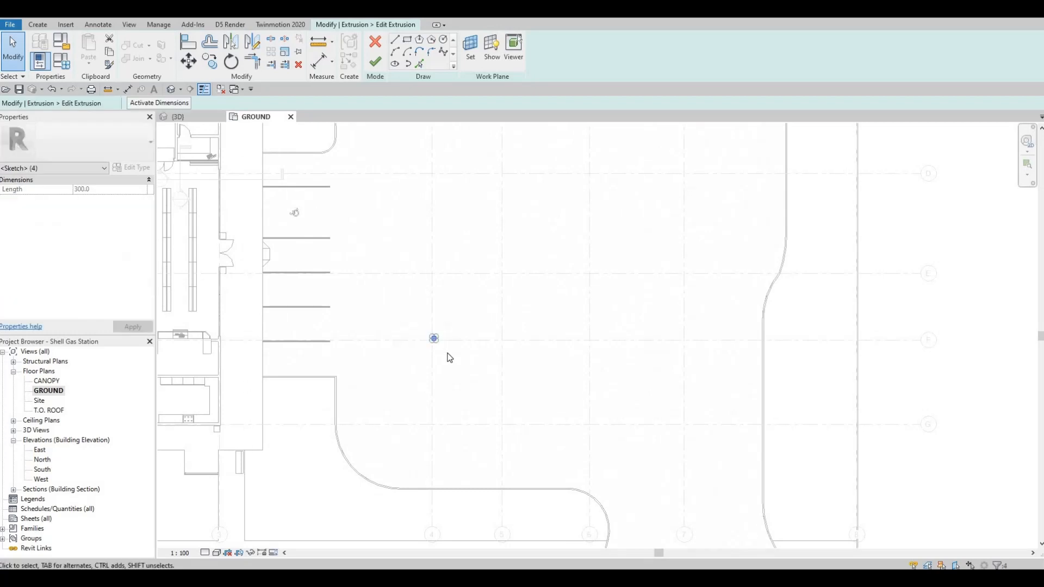
key("m")
key("v")
scroll(429, 340, "up", 2)
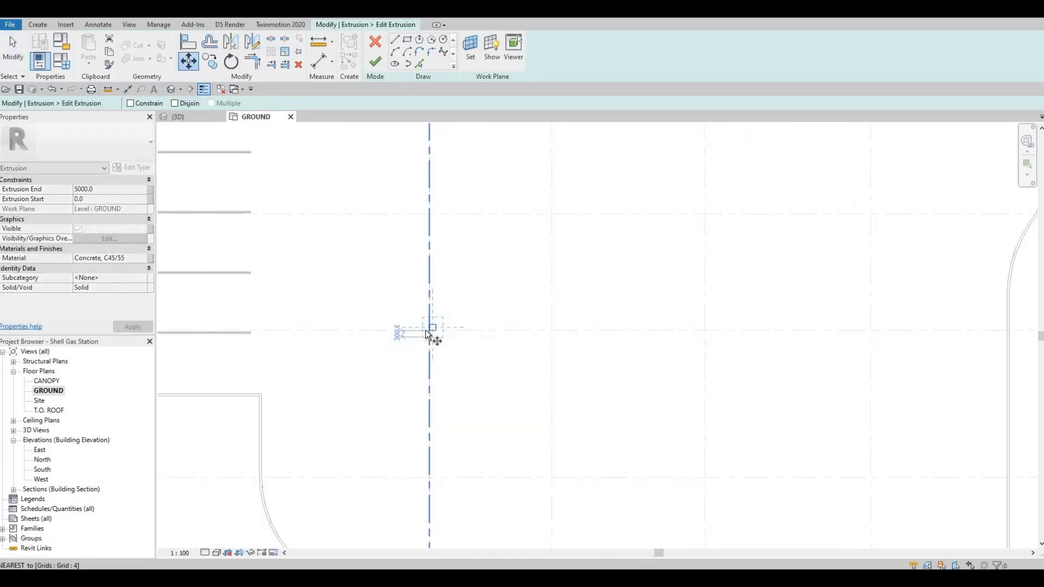
left_click(428, 332)
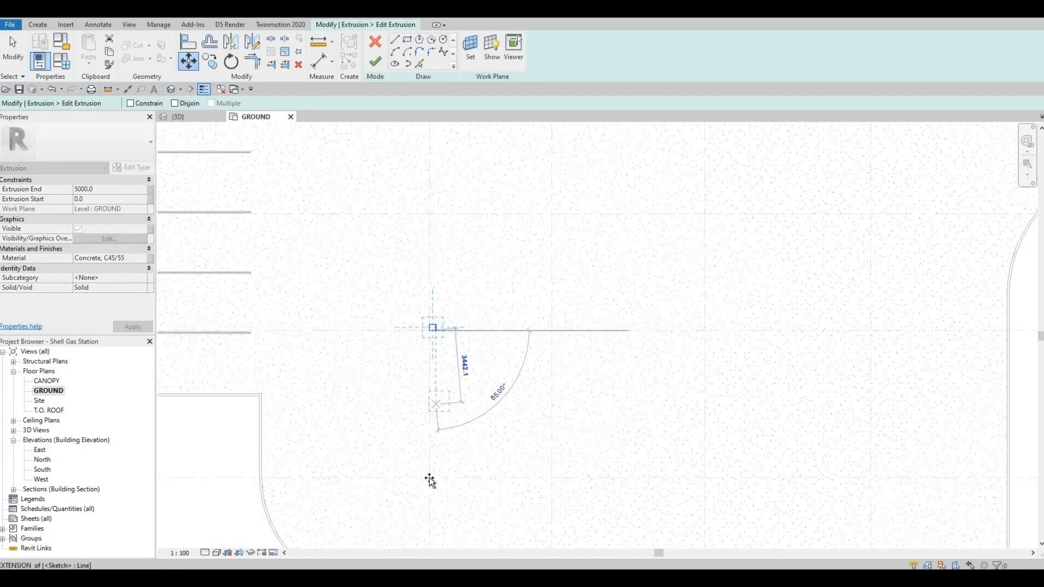
left_click(430, 477)
scroll(458, 355, "down", 4)
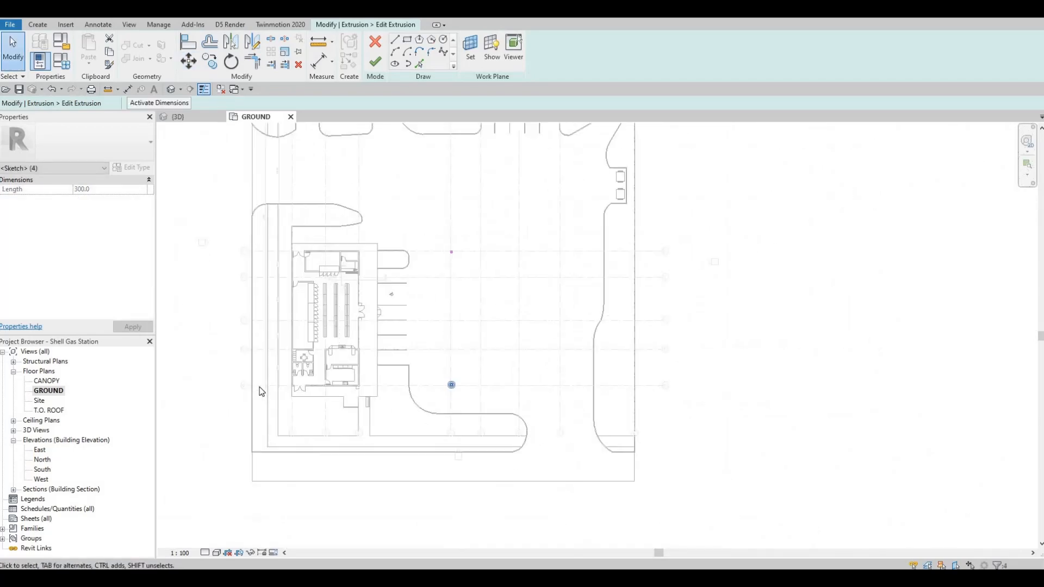
Copy both grid 4 squares horizontally across to grid 6, ending at its intersection with grid C
scroll(259, 387, "up", 7)
scroll(280, 374, "down", 4)
mouse_move(528, 197)
middle_mouse_down()
mouse_move(519, 224)
mouse_move(482, 228)
middle_mouse_up()
mouse_move(498, 185)
left_mouse_down()
mouse_move(548, 331)
mouse_move(548, 427)
mouse_move(553, 399)
left_mouse_up()
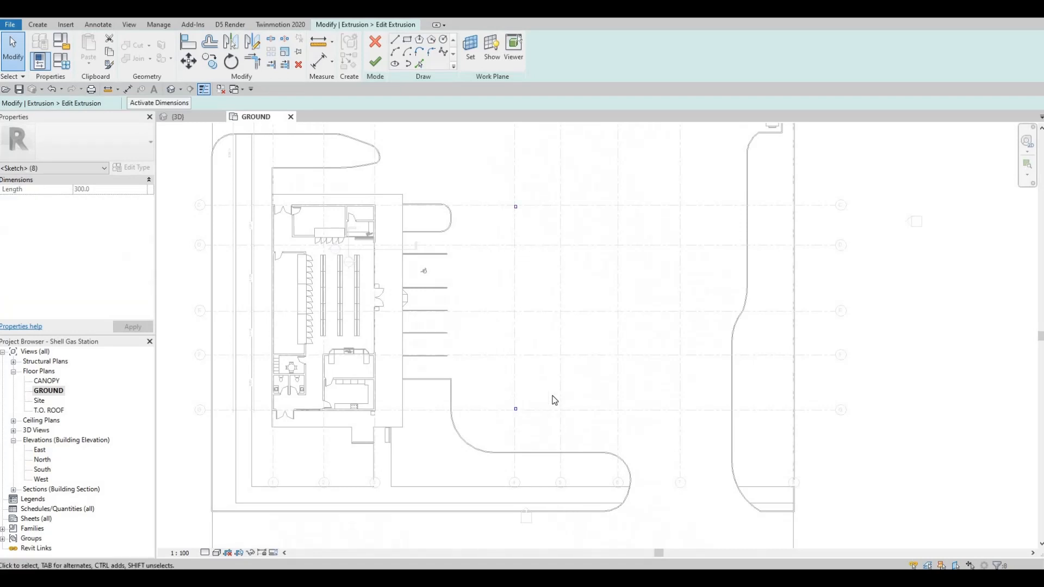
key("c")
scroll(511, 201, "up", 5)
left_click(505, 206)
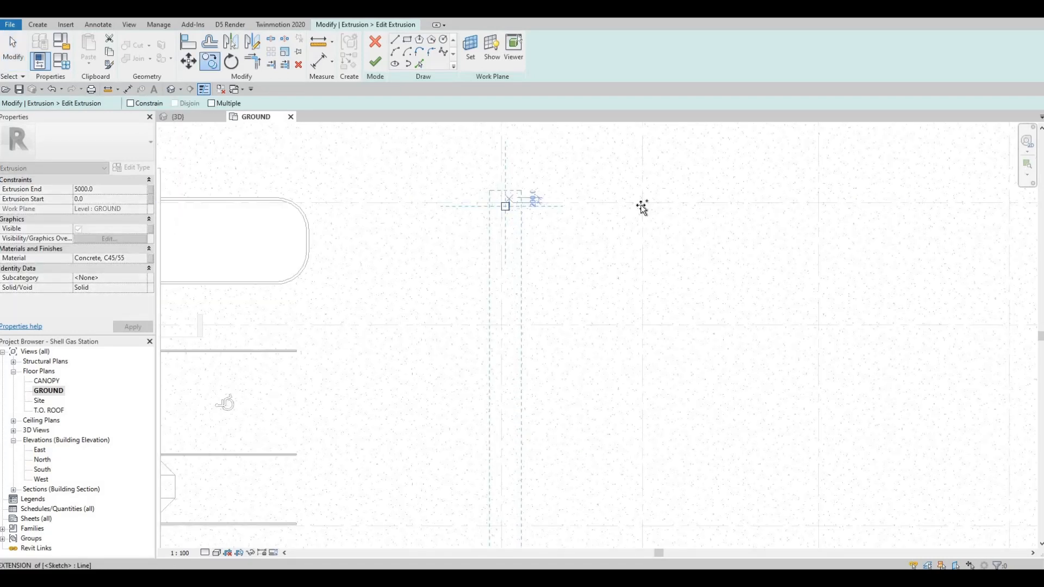
scroll(674, 214, "down", 2)
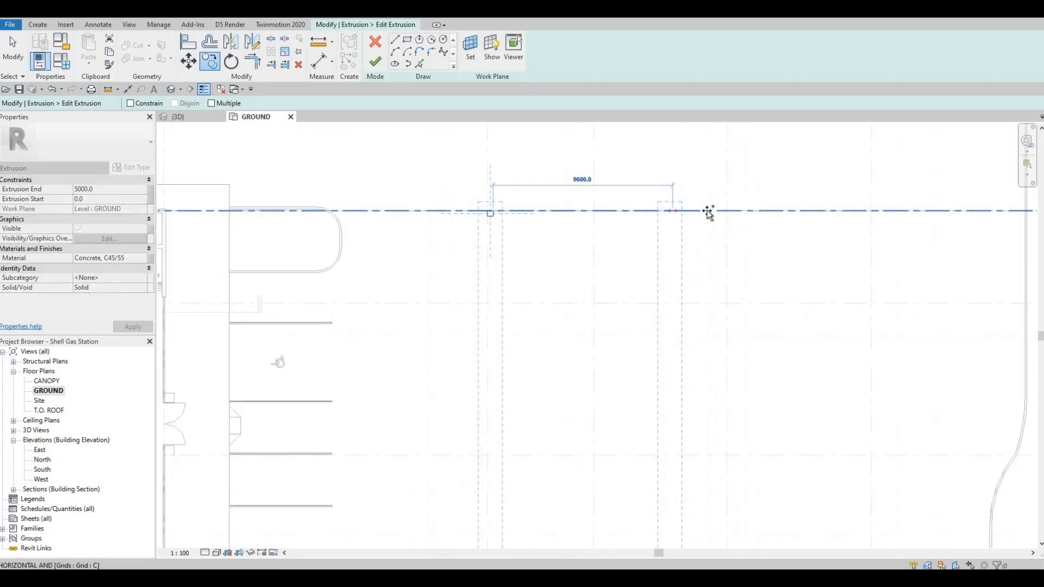
scroll(706, 213, "up", 3)
left_click(710, 212)
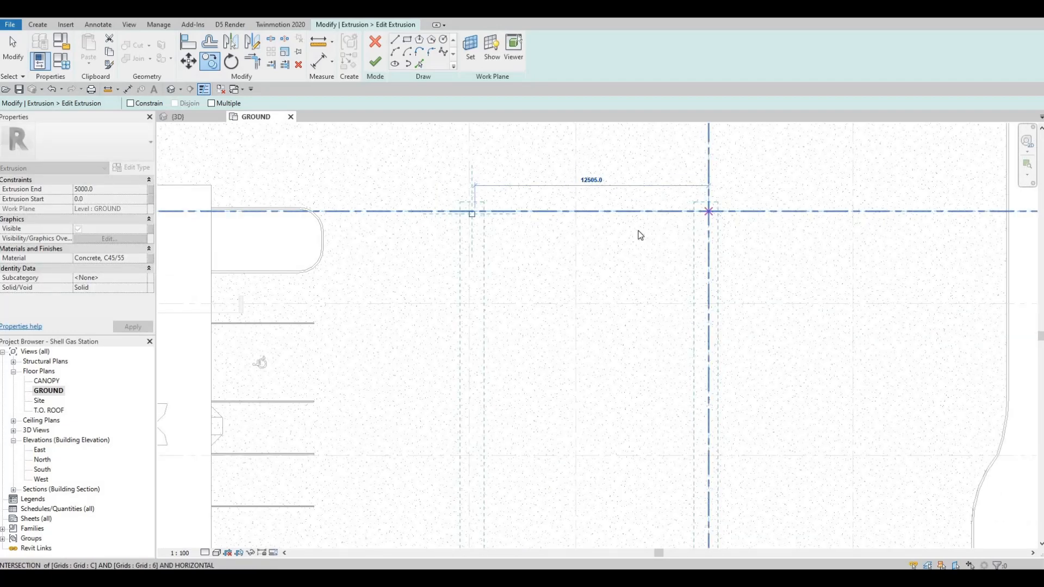
scroll(640, 234, "down", 4)
scroll(626, 234, "down", 2)
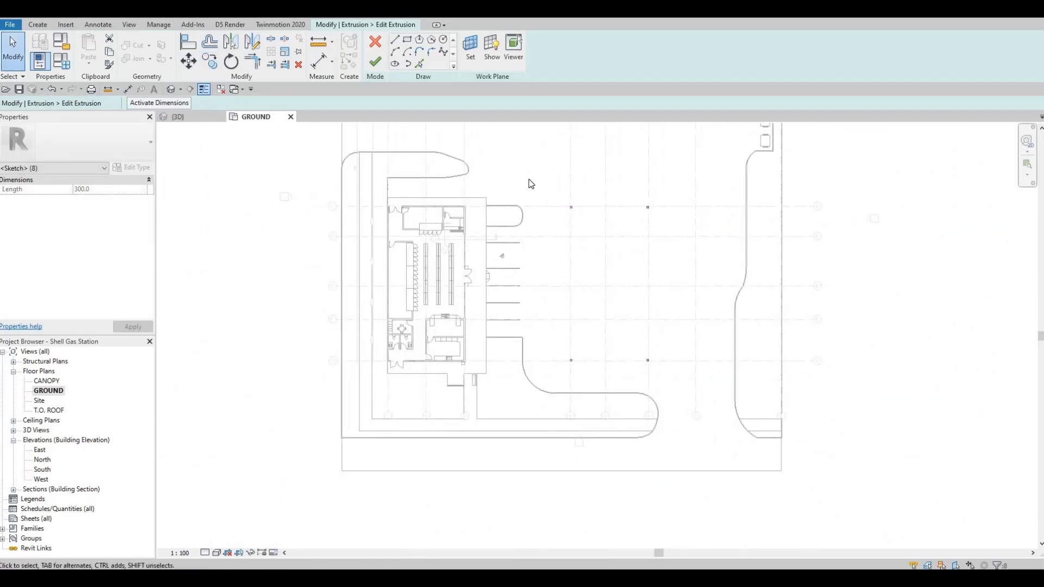
Copy the pair of squares on grid C about 12 m down to form a middle row, and clear the selection
scroll(531, 184, "up", 2)
left_click_drag(529, 180, 693, 252)
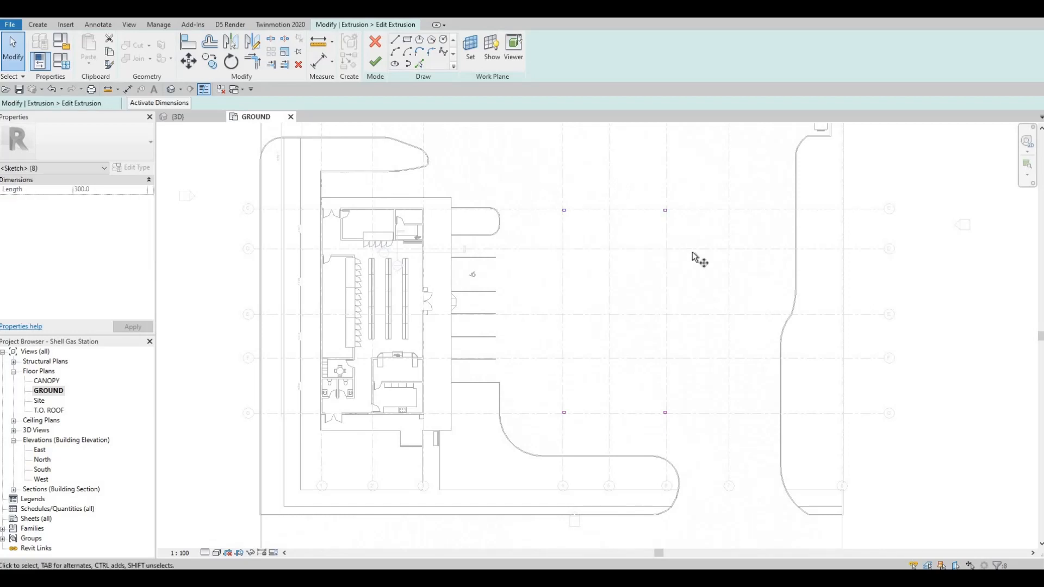
key("c")
key("o")
scroll(559, 223, "up", 4)
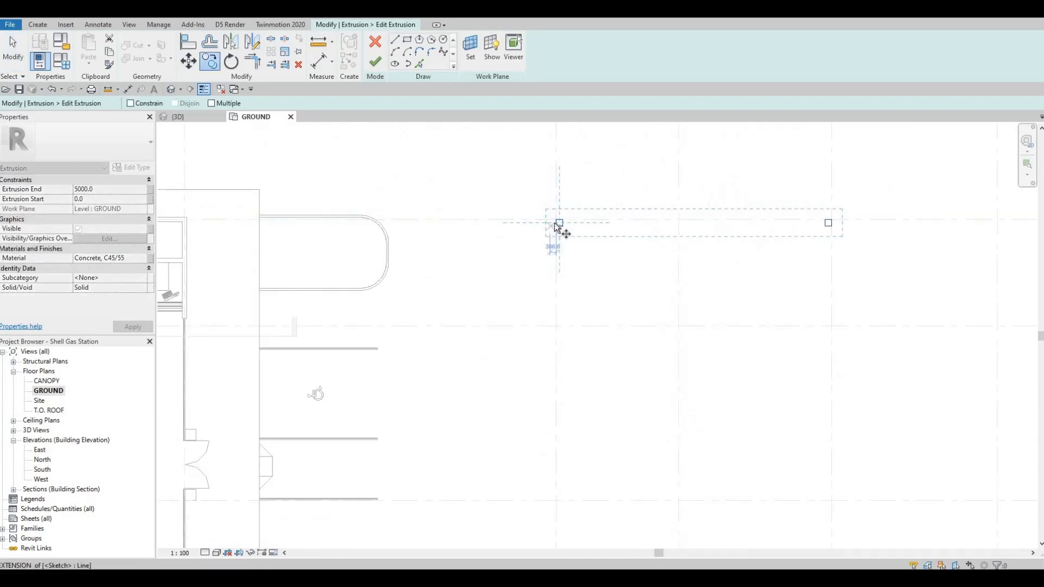
left_click(558, 223)
scroll(559, 226, "up", 1)
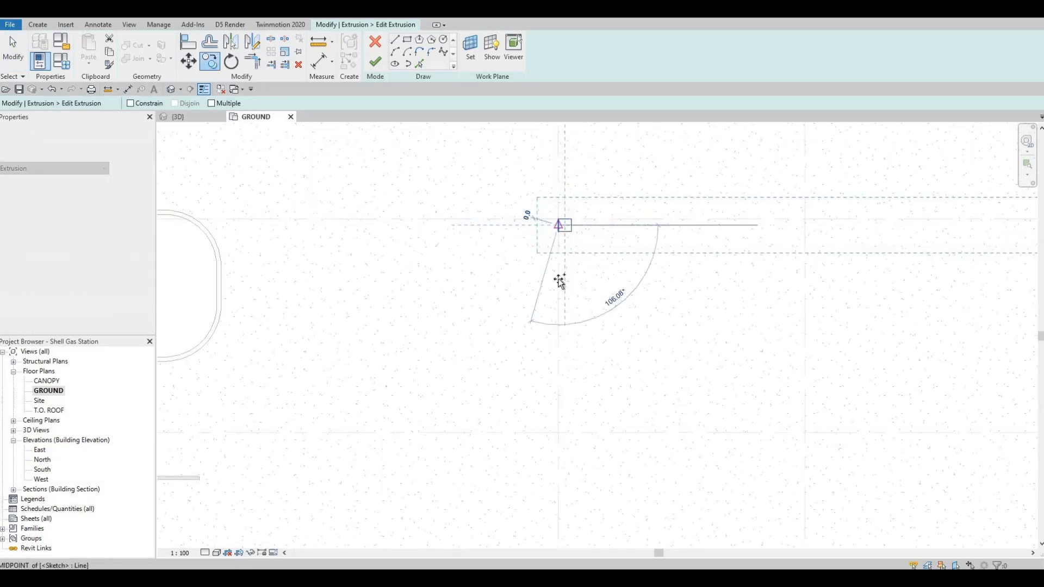
scroll(560, 228, "down", 3)
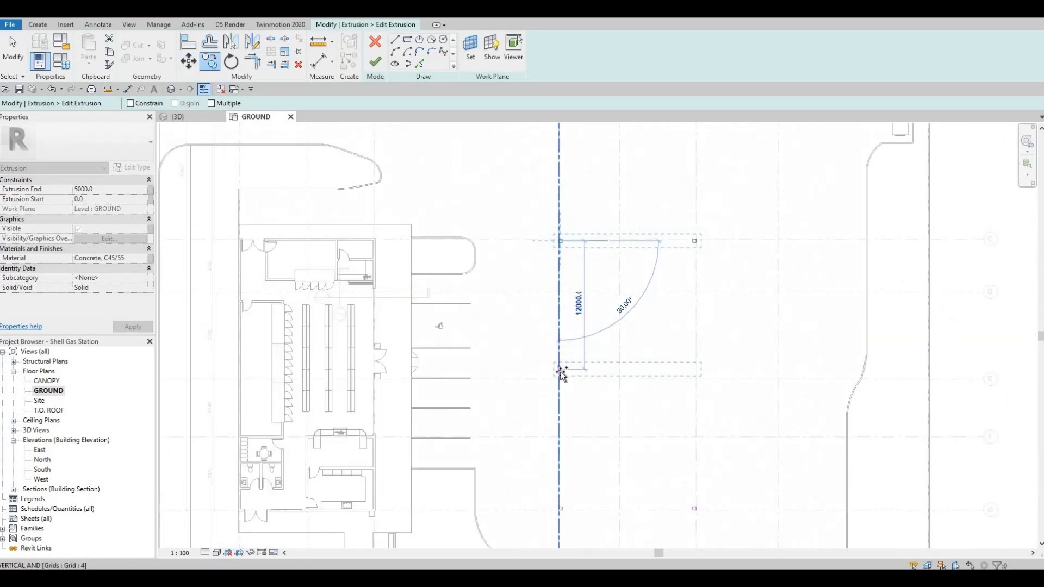
left_click(608, 370)
scroll(602, 307, "down", 4)
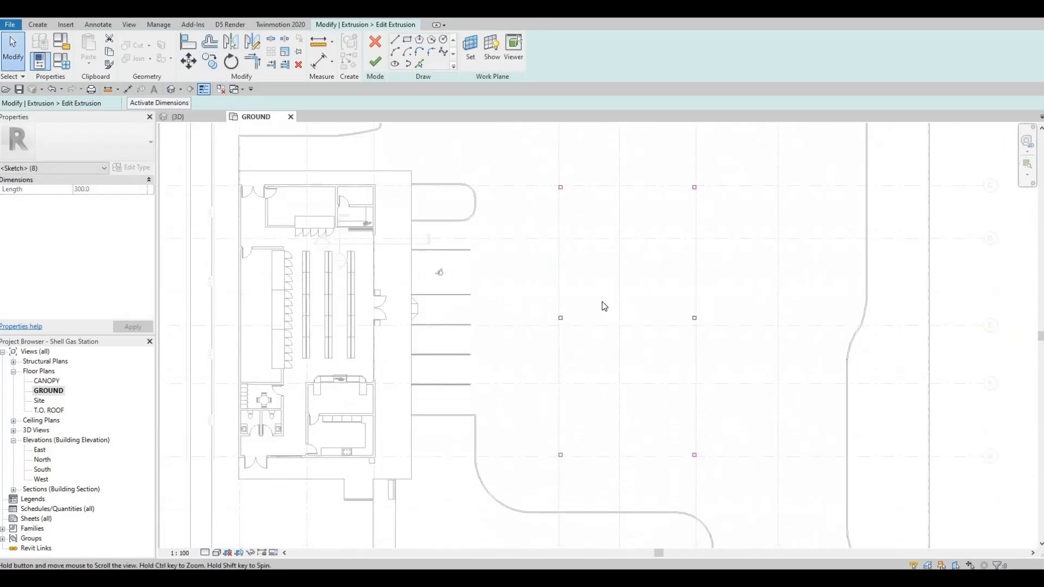
left_click(602, 306)
scroll(602, 305, "up", 1)
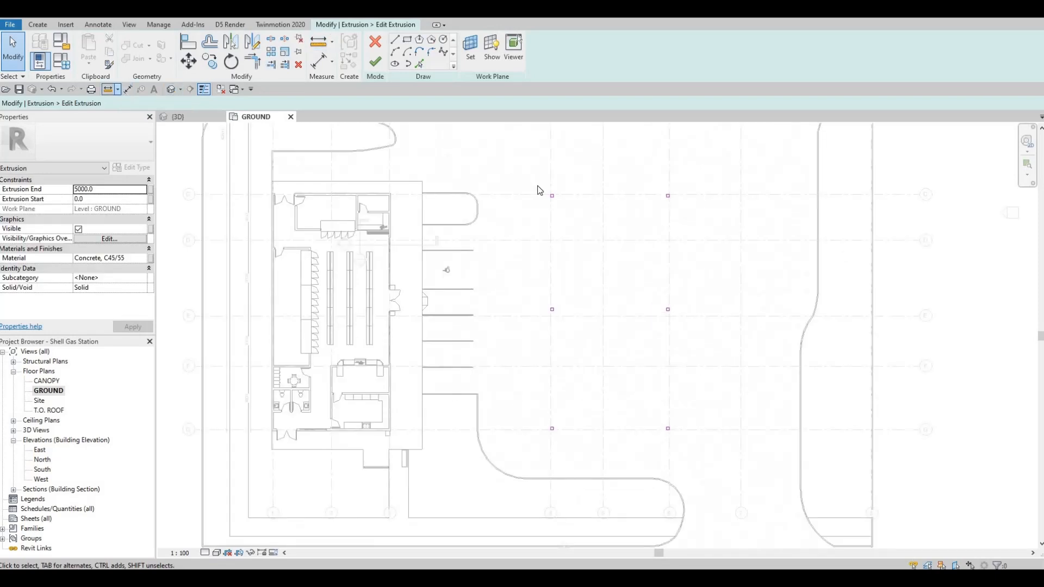
Measure the clear distance between the upper and middle column squares on grid 4 with an aligned dimension
key("d")
key("i")
scroll(553, 204, "up", 5)
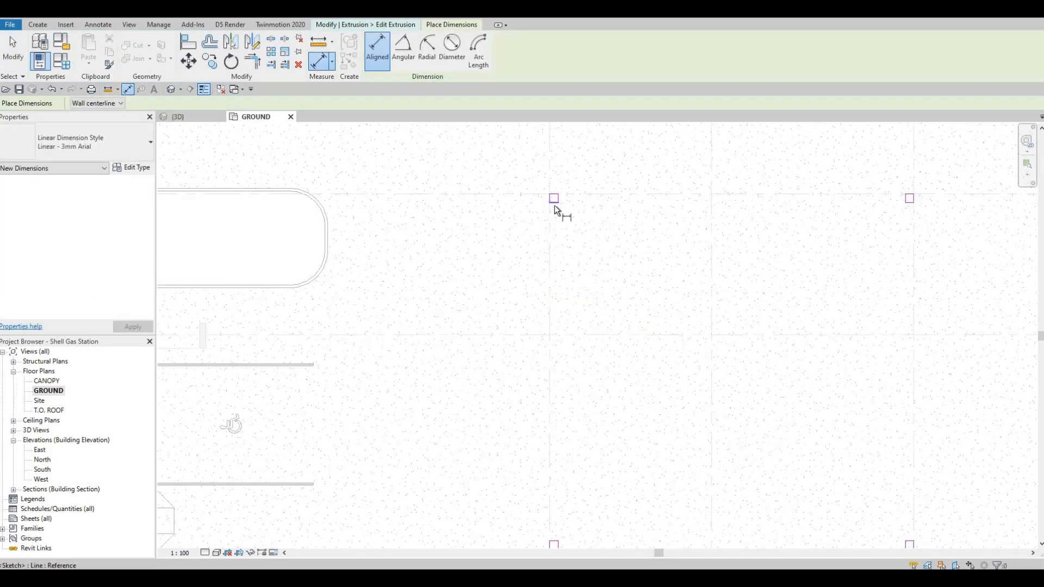
left_click(555, 203)
middle_click_drag(555, 459, 563, 295)
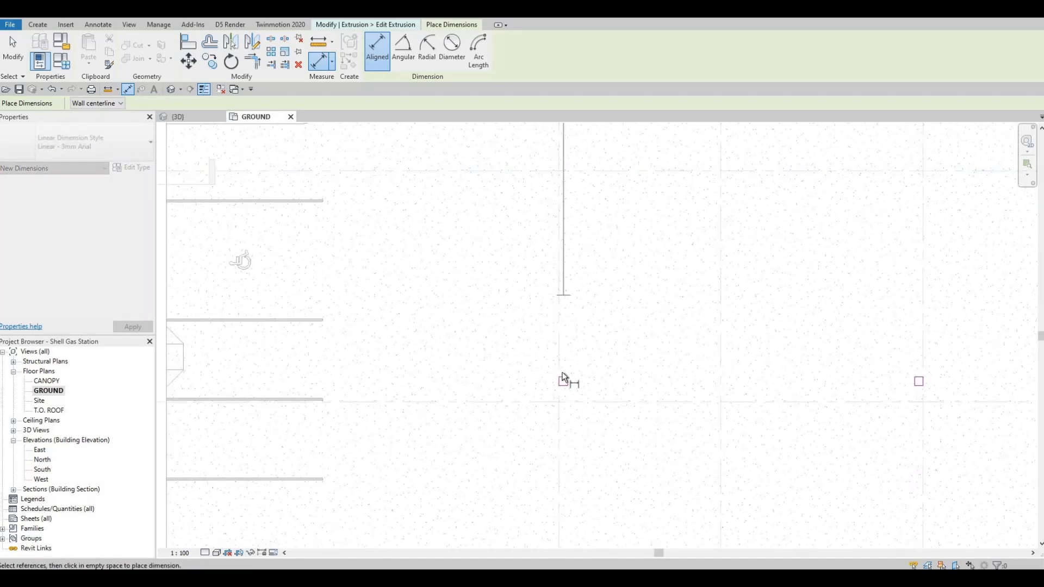
left_click(563, 378)
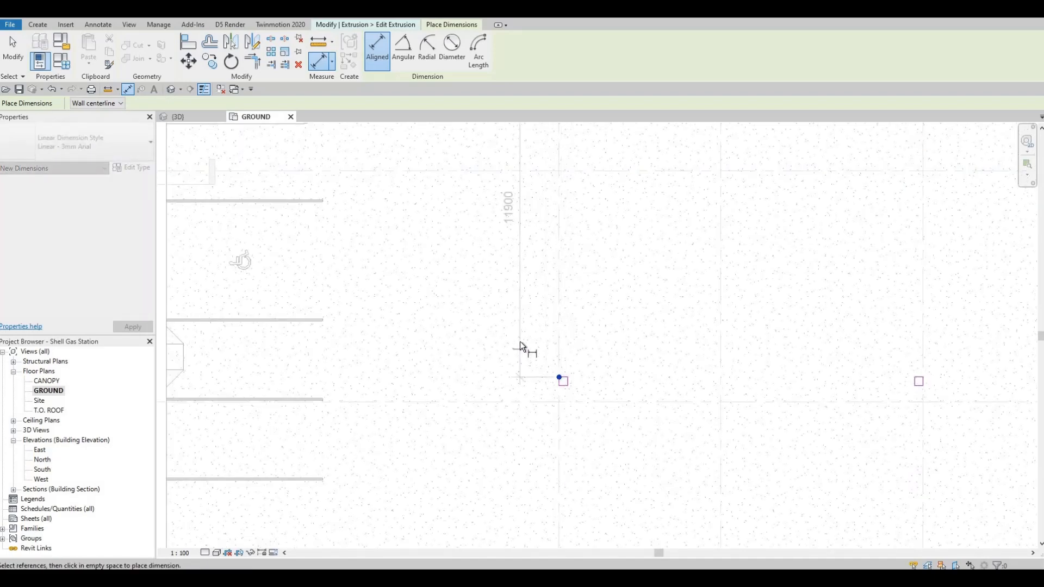
scroll(520, 342, "down", 1)
middle_click_drag(532, 356, 549, 159)
key("Escape")
key("Escape")
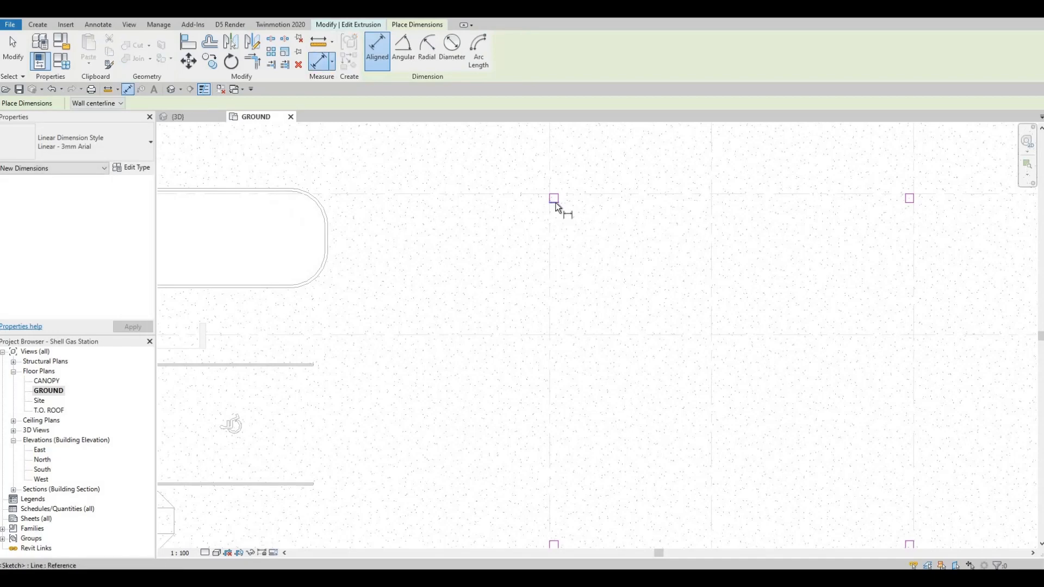
Recheck the spacing from the grid C square to the middle square with an aligned dimension, without placing it
scroll(555, 203, "up", 1)
left_click(556, 202)
middle_click_drag(557, 272, 557, 229)
scroll(558, 229, "down", 2)
middle_click_drag(562, 429, 563, 391)
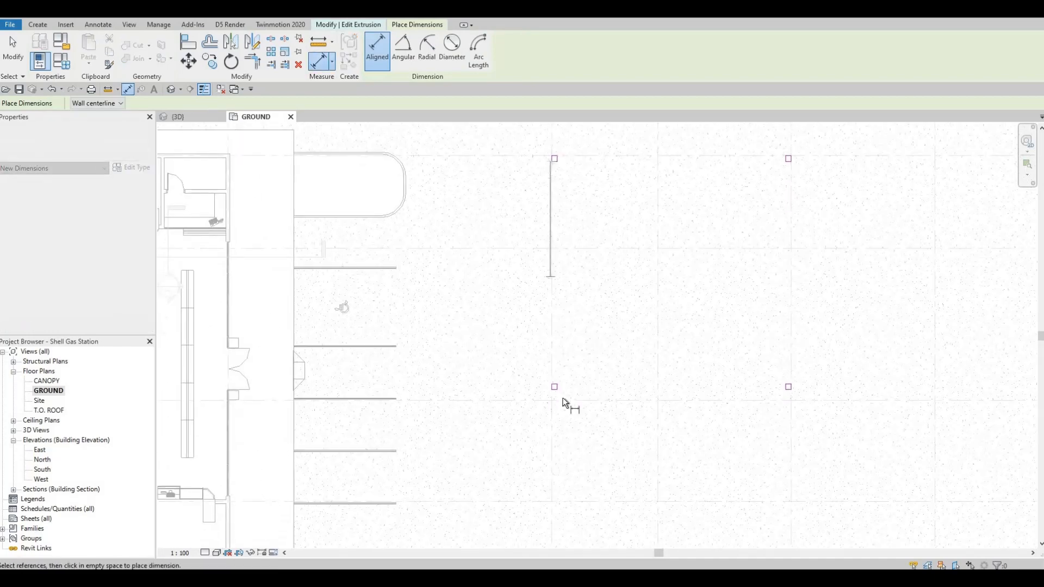
scroll(564, 399, "up", 2)
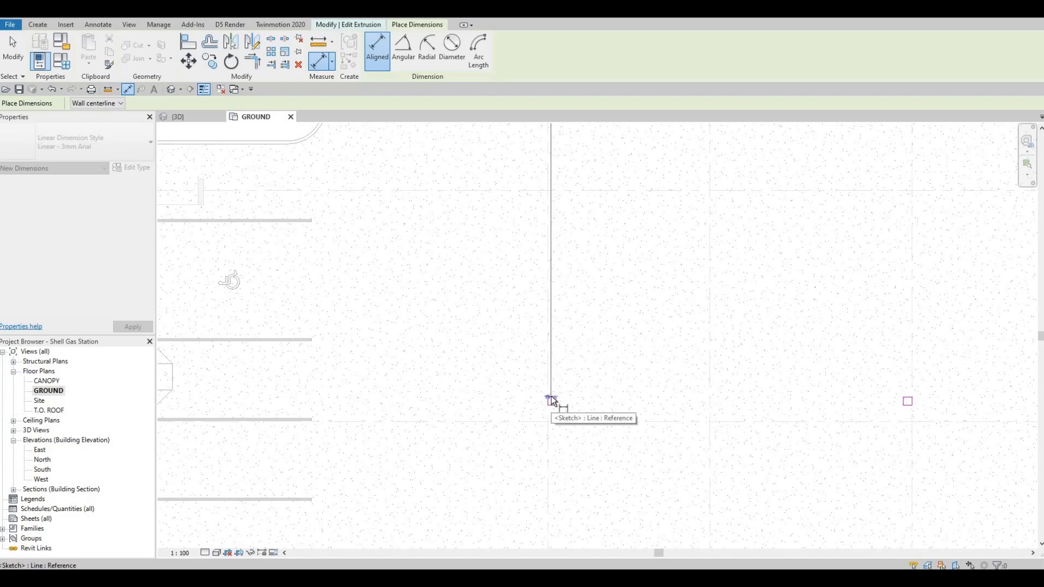
left_click(550, 396)
scroll(525, 299, "down", 1)
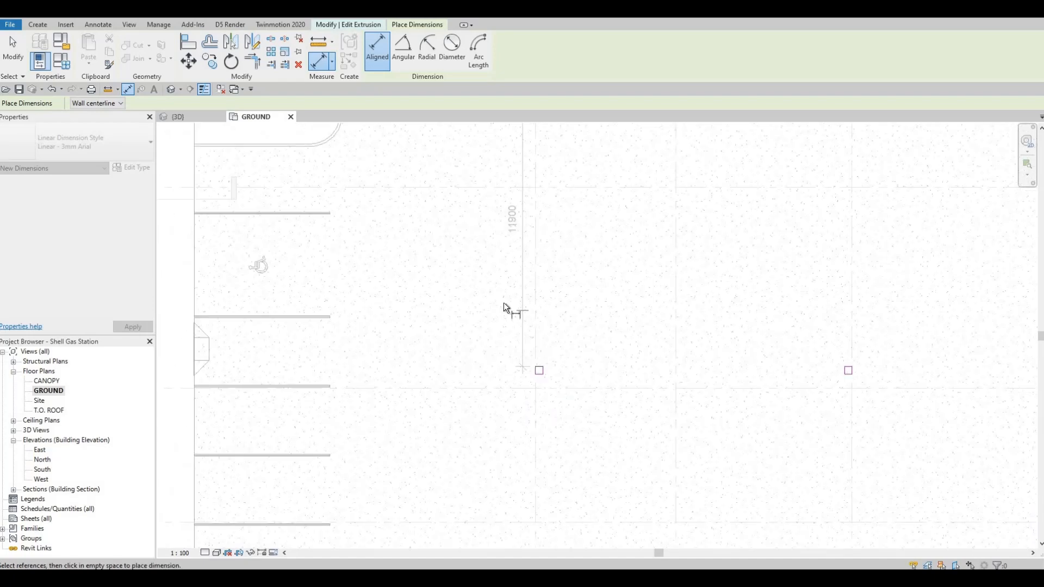
scroll(509, 307, "down", 3)
middle_click_drag(565, 224, 517, 247)
key("Escape")
key("Escape")
scroll(514, 238, "up", 5)
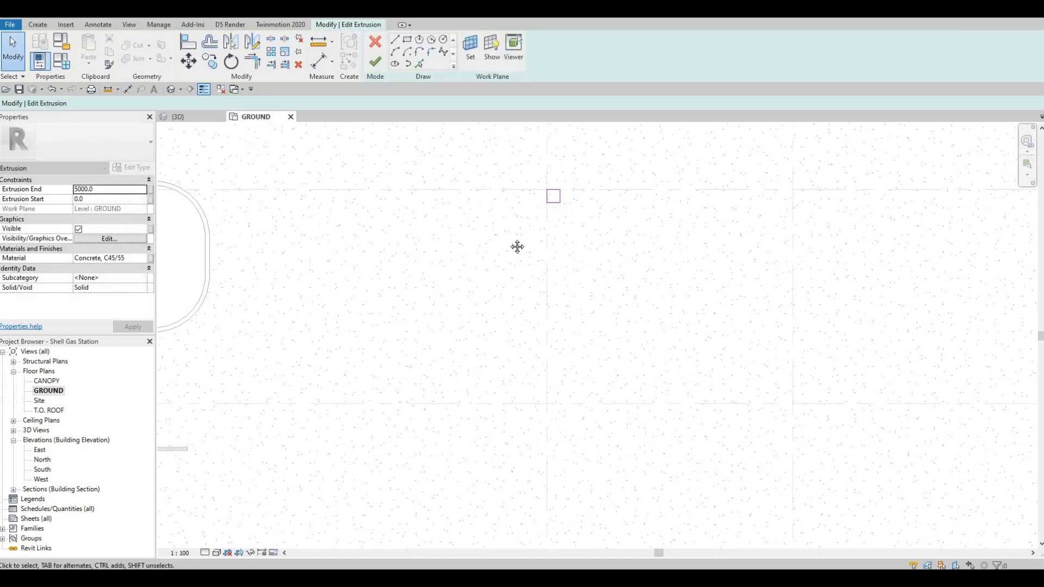
Measure the clear distance between the middle and lower column squares on grid 4 with an aligned dimension, without placing it
scroll(555, 239, "down", 5)
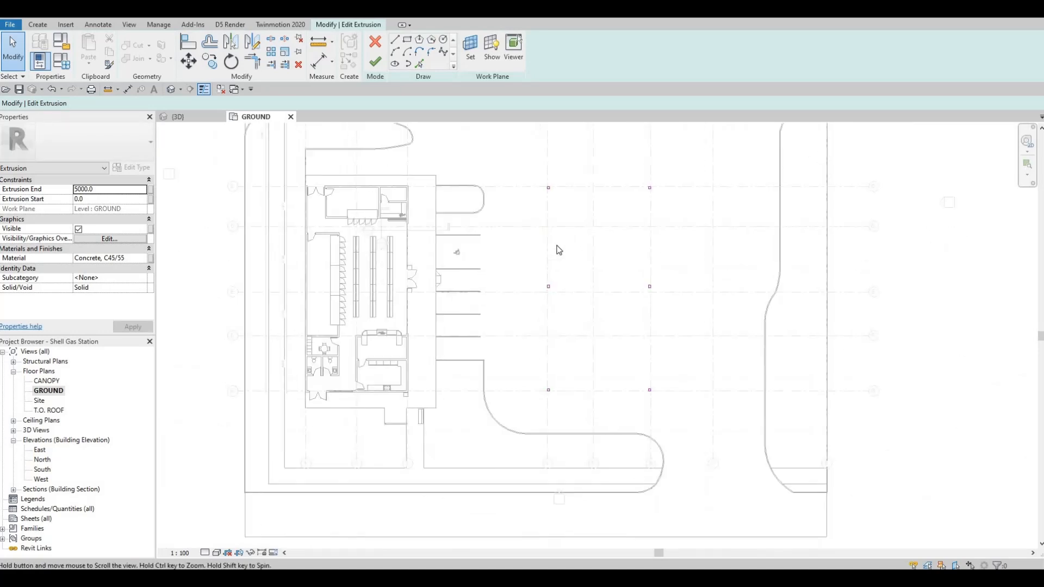
scroll(549, 337, "up", 4)
key("d")
key("i")
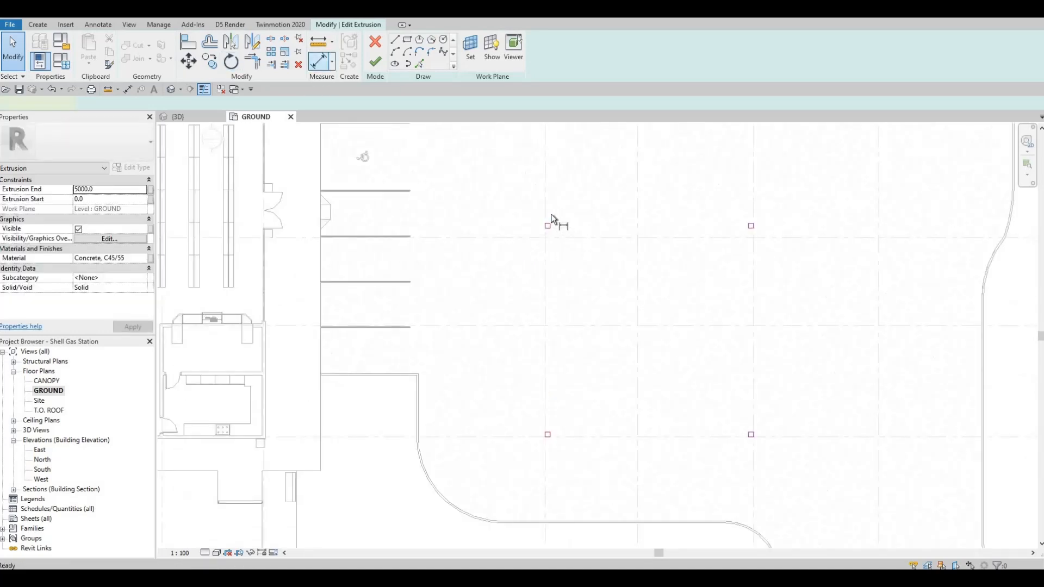
scroll(541, 212, "up", 4)
scroll(532, 415, "down", 3)
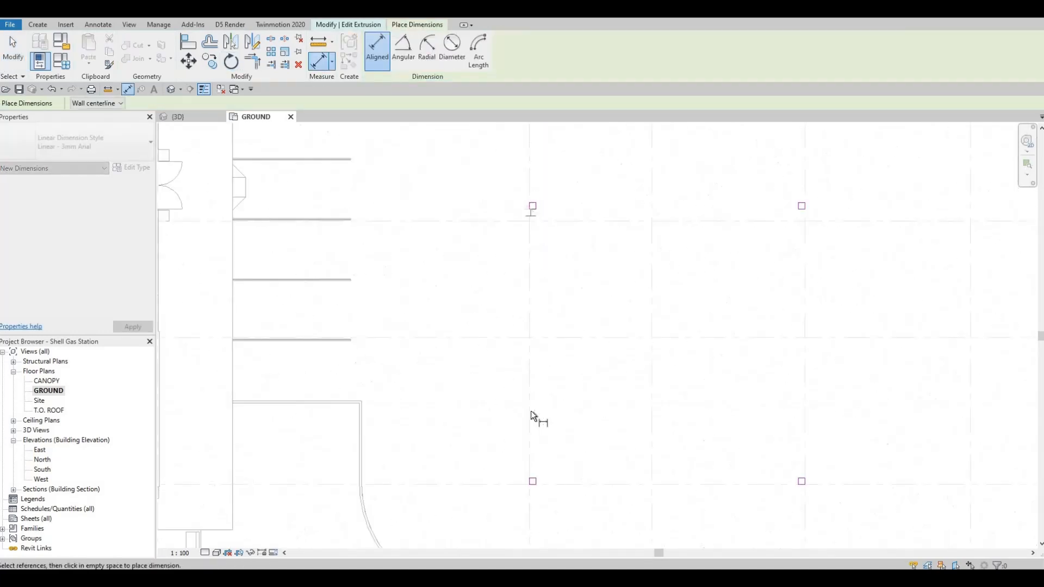
scroll(532, 416, "up", 1)
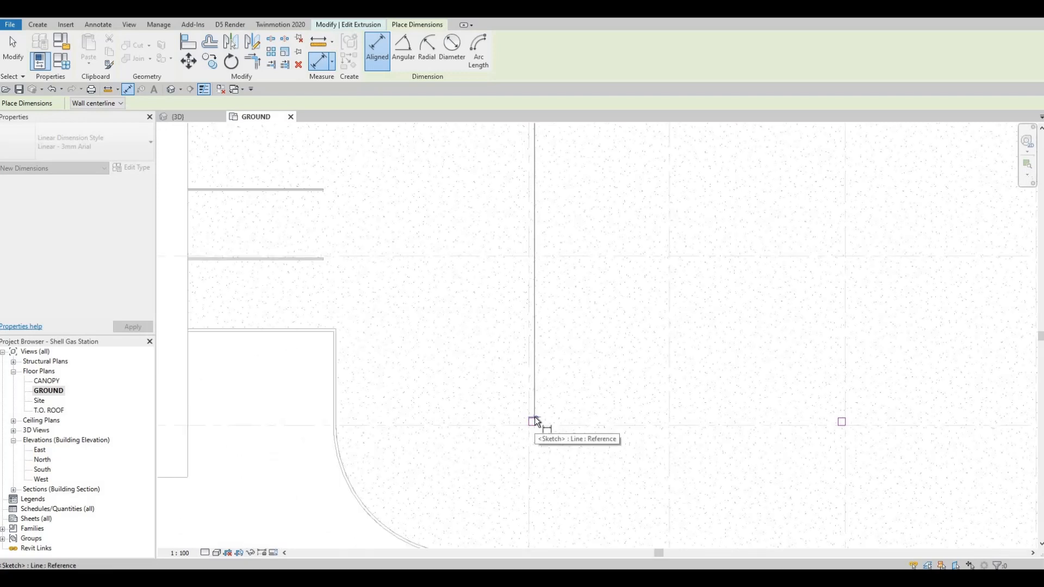
scroll(534, 417, "up", 2)
left_click(504, 359)
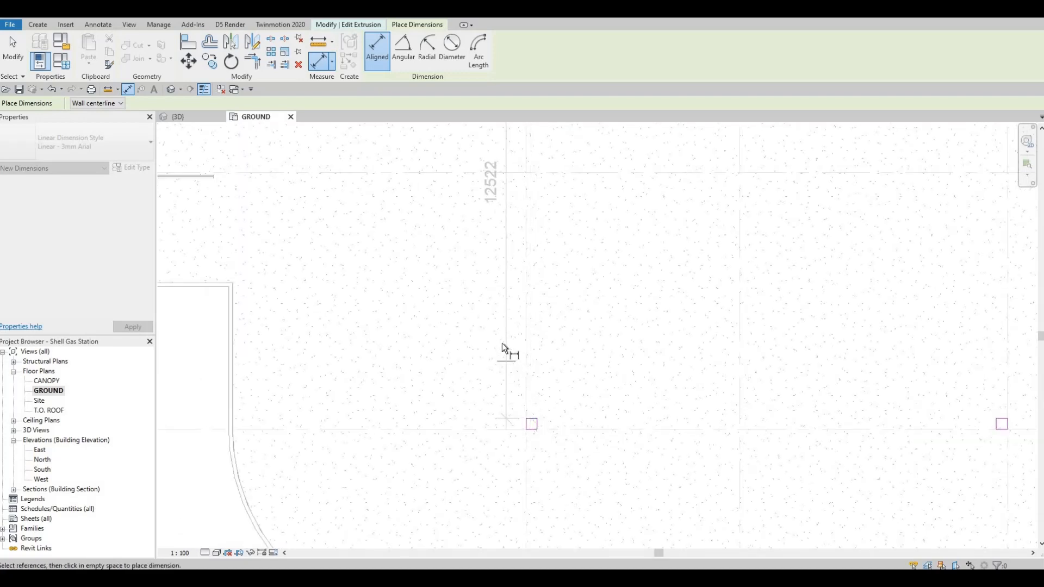
scroll(502, 337, "down", 3)
scroll(497, 294, "up", 2)
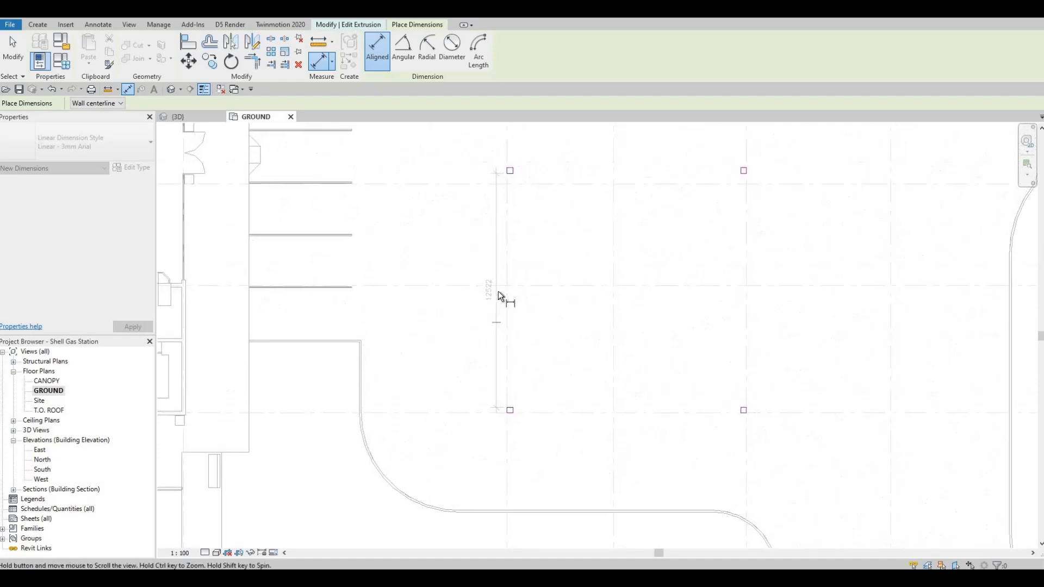
scroll(486, 319, "down", 3)
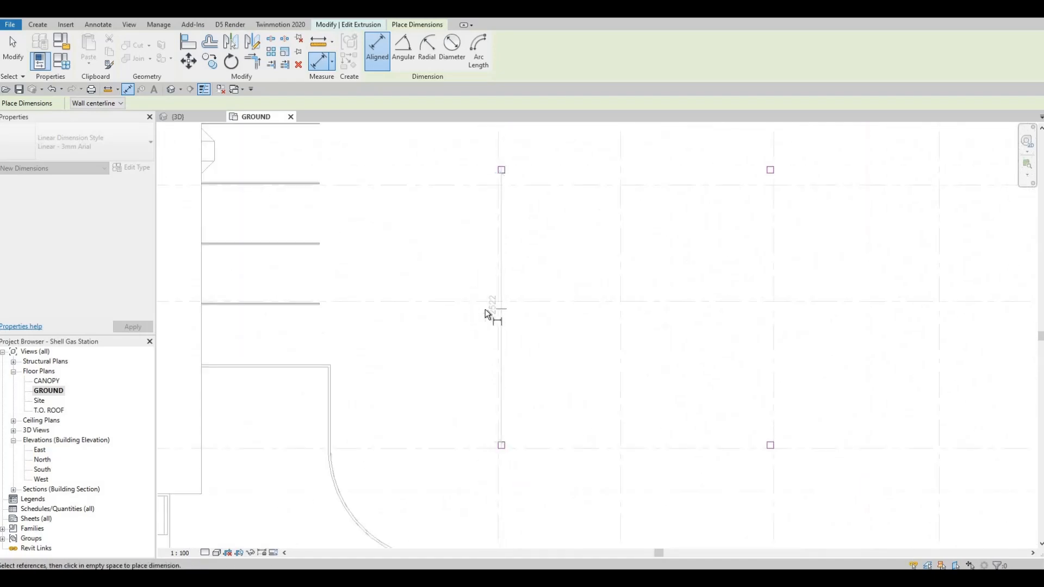
middle_click_drag(500, 297, 475, 312)
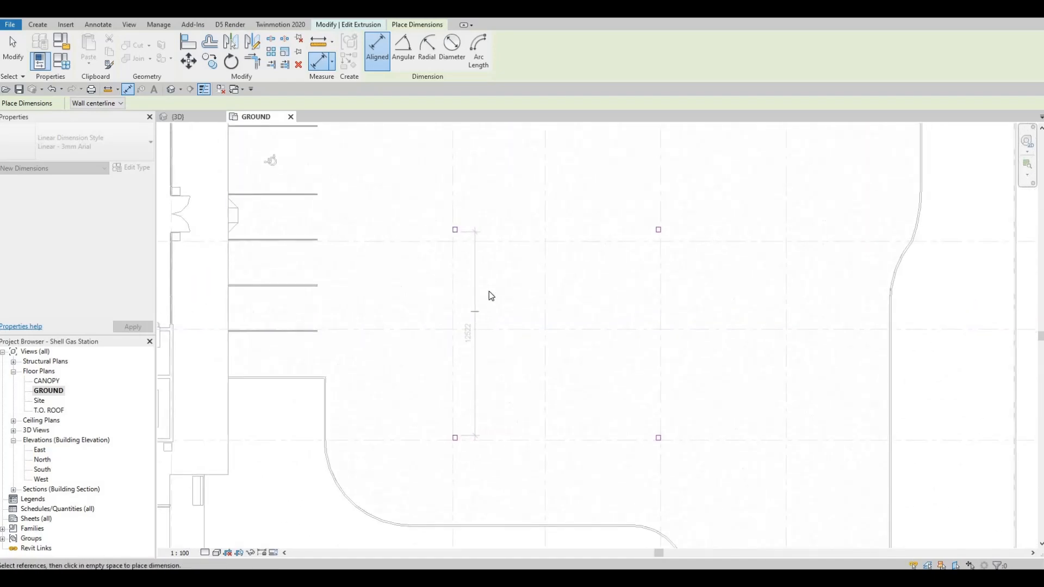
key("Escape")
scroll(399, 250, "up", 3)
key("Escape")
Move the middle row's two column squares straight down along grid 4 to sit on grid E
scroll(491, 233, "down", 4)
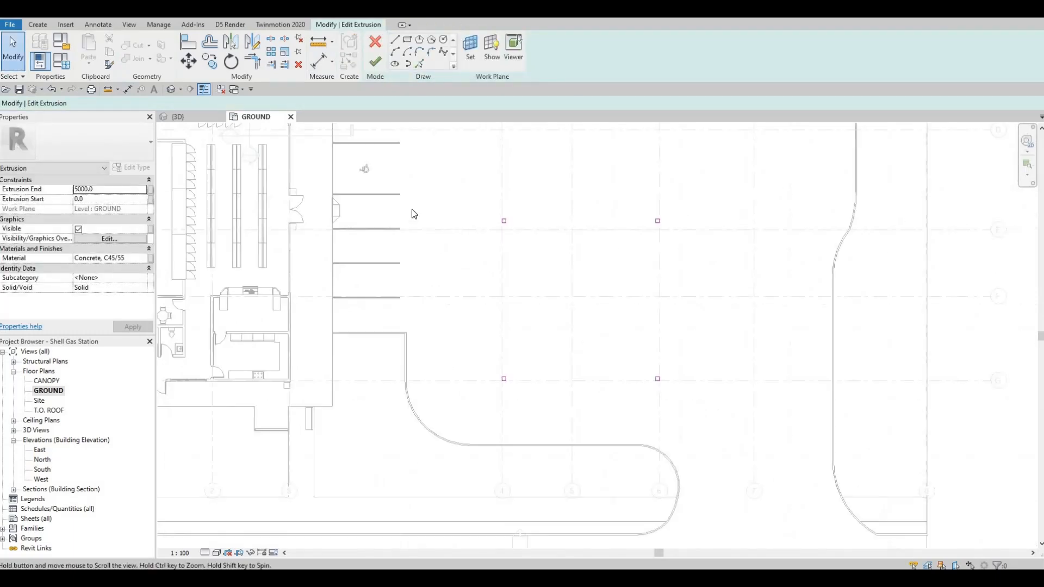
middle_click_drag(412, 213, 346, 231)
left_click_drag(418, 211, 601, 256)
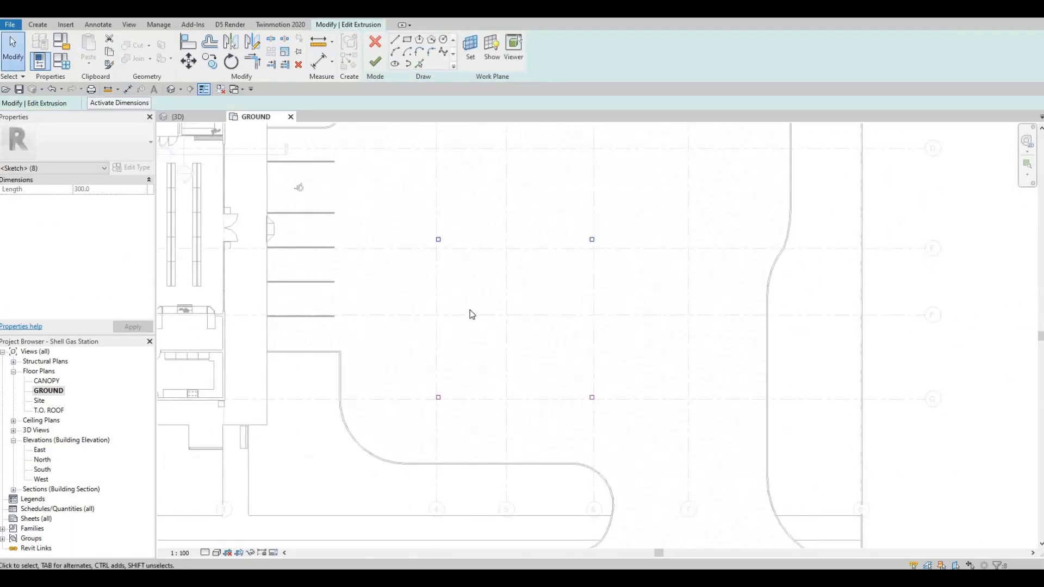
middle_click_drag(475, 243, 469, 310)
scroll(469, 310, "down", 1)
key("m")
key("v")
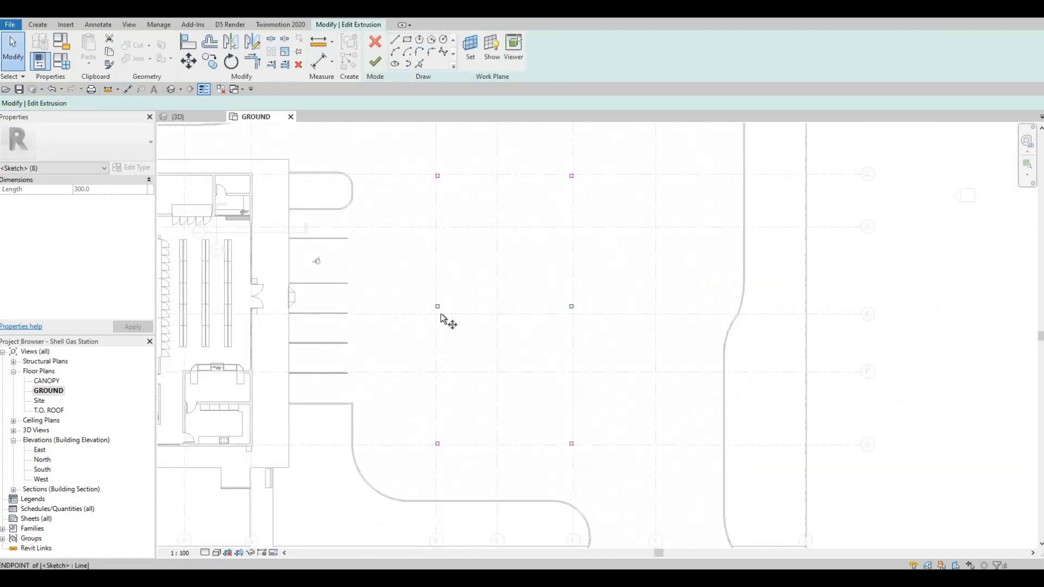
scroll(435, 309, "up", 10)
left_click(439, 302)
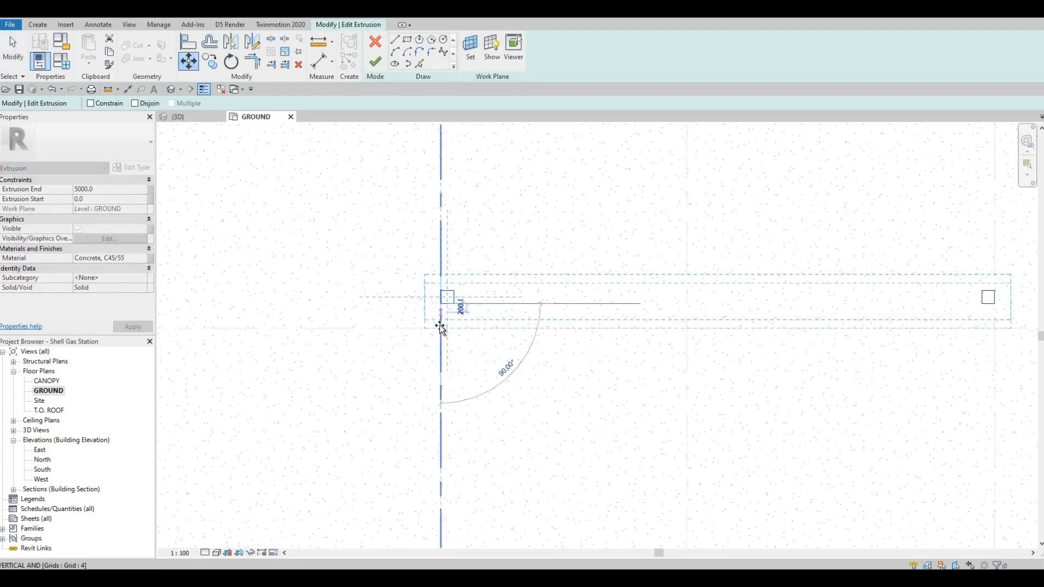
left_click(440, 327)
scroll(510, 304, "down", 8)
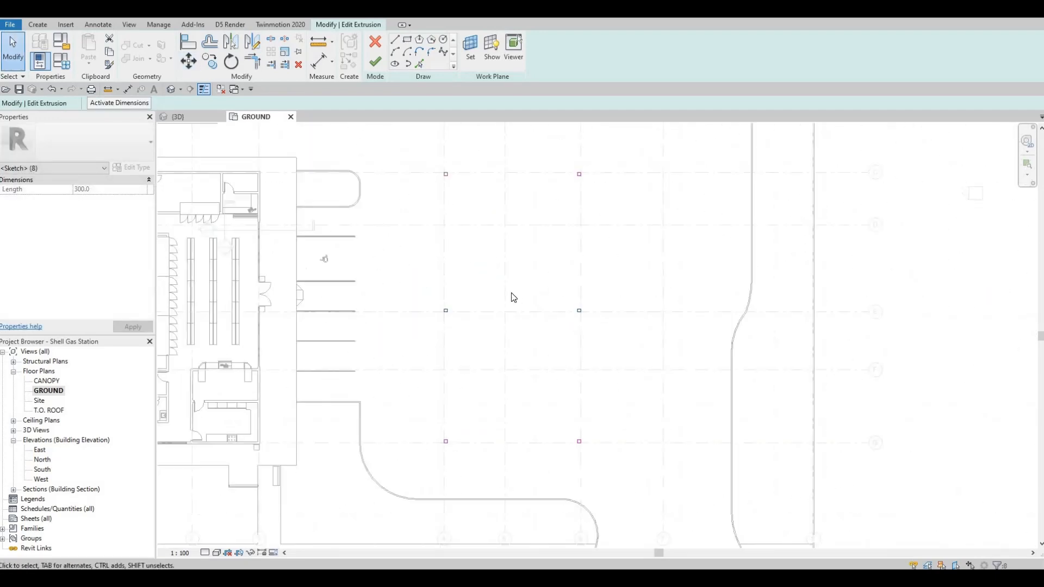
Copy the three column squares on grid 4 horizontally 5000 mm toward grid 6, and clear the selection
scroll(498, 308, "down", 2)
middle_click_drag(483, 304, 421, 295)
left_click(431, 183)
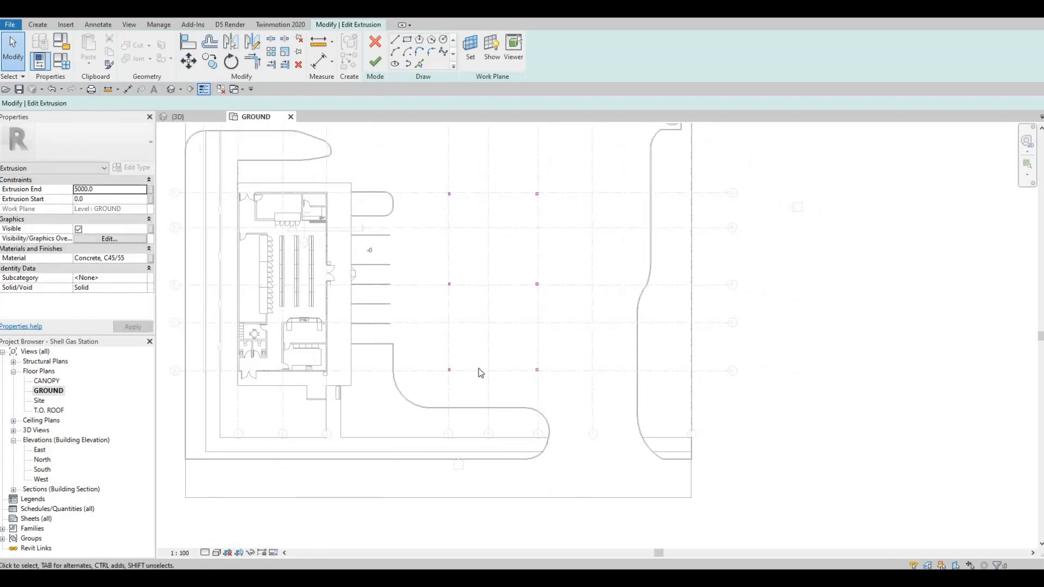
left_click_drag(432, 180, 480, 385)
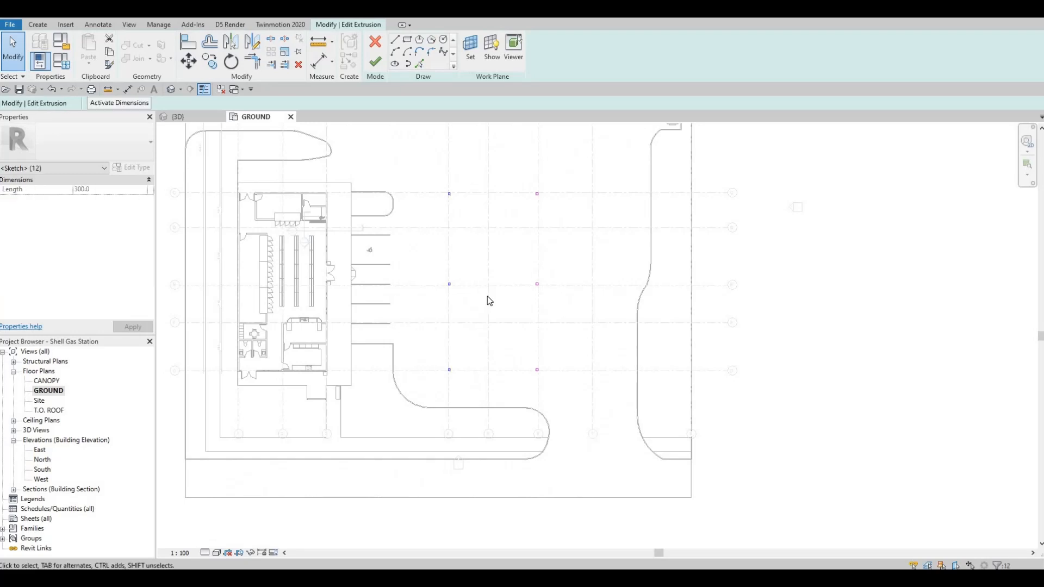
key("m")
key("v")
scroll(436, 198, "up", 5)
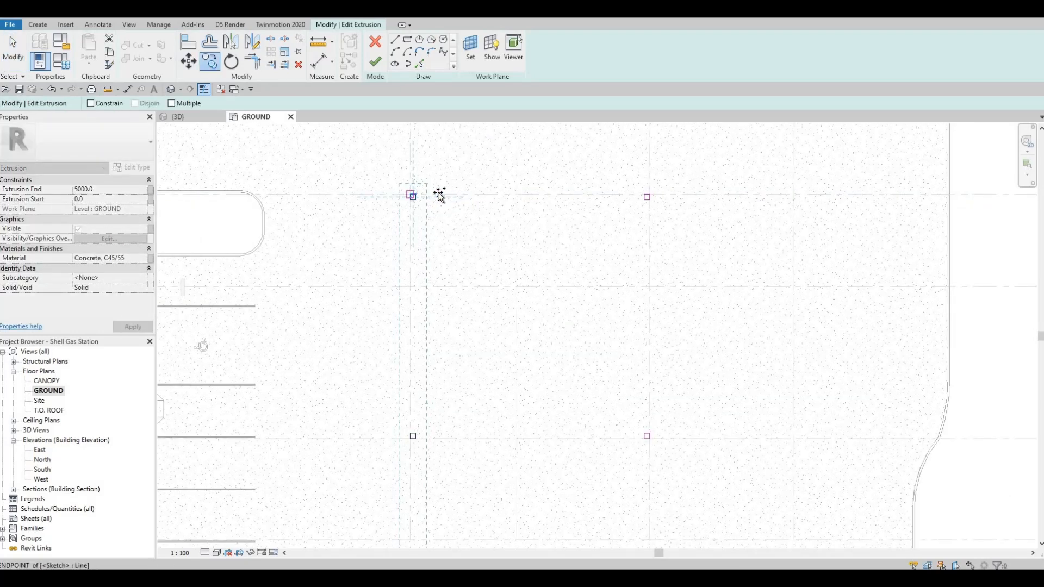
left_click(439, 197)
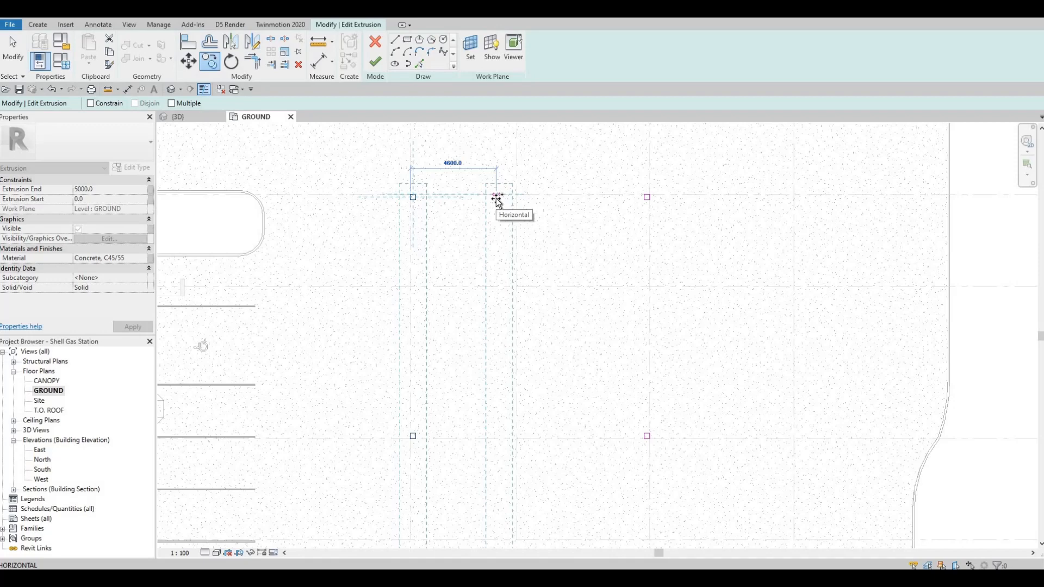
type("5000")
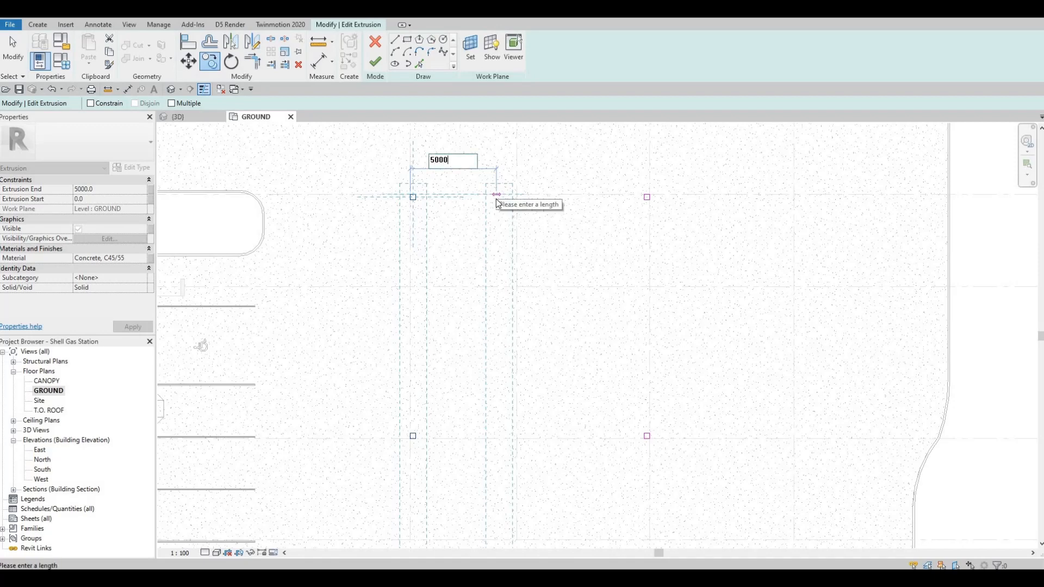
key("Return")
middle_click_drag(571, 174, 539, 157)
scroll(539, 157, "down", 1)
left_click(602, 259)
Copy the three column squares on grid 6 horizontally 5000 mm toward grid 4, and clear the selection
left_click_drag(562, 155, 619, 294)
middle_click_drag(619, 293, 619, 288)
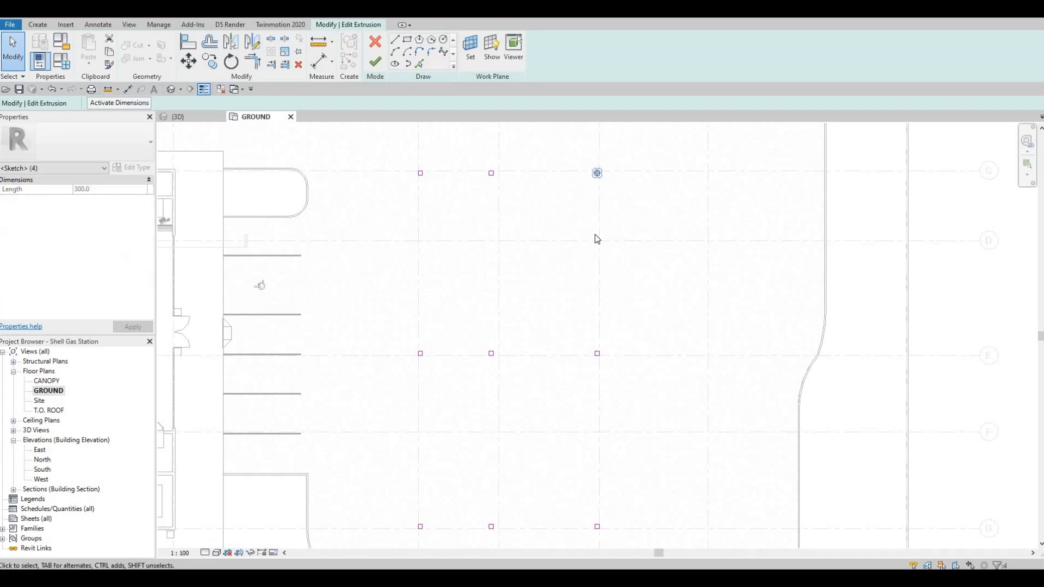
scroll(591, 220, "down", 2)
mouse_move(584, 172)
left_mouse_down()
mouse_move(609, 406)
mouse_move(632, 365)
left_mouse_up()
key("c")
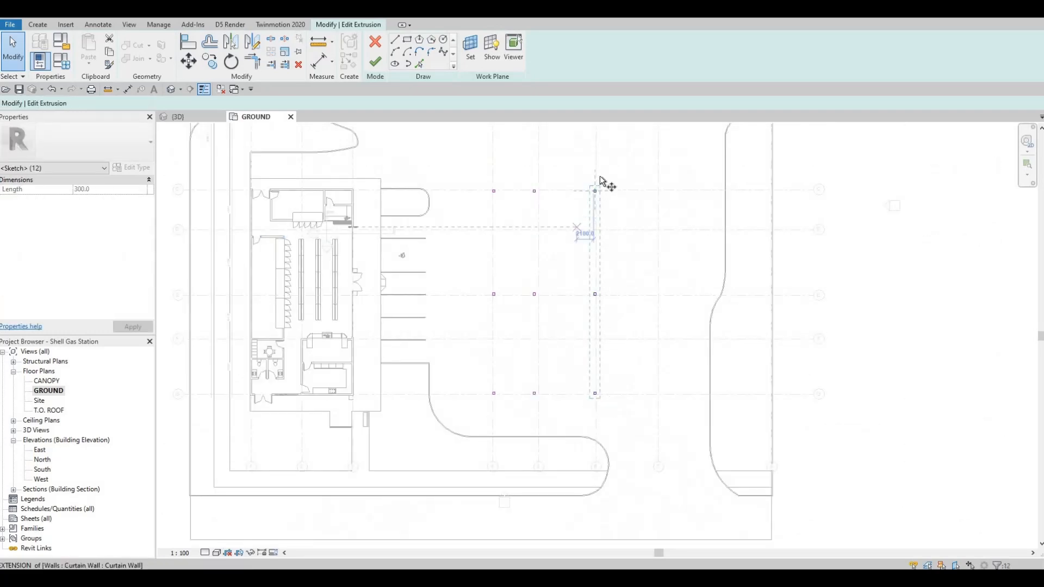
scroll(601, 175, "up", 2)
left_click(603, 174)
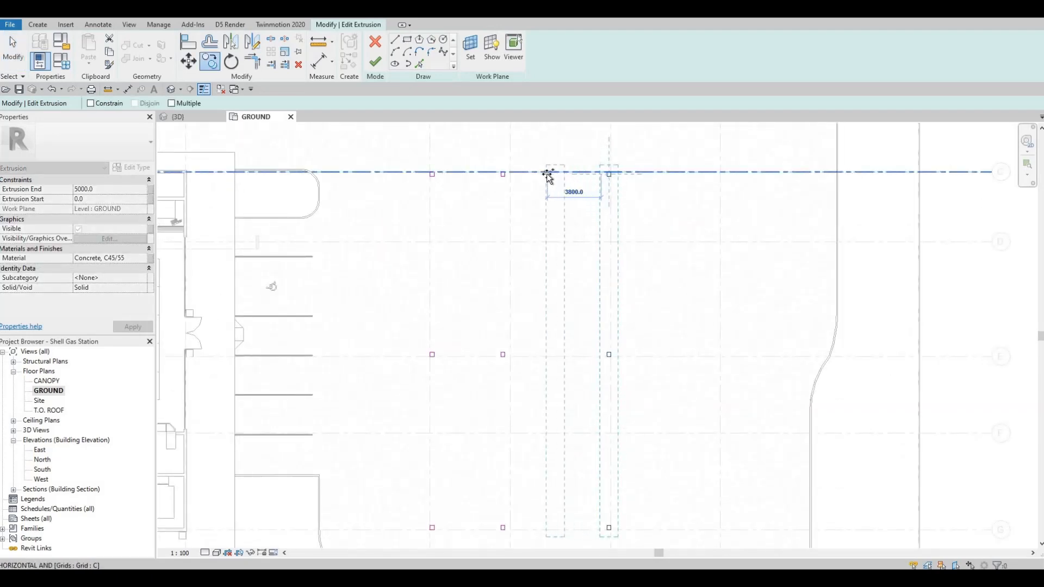
type("5")
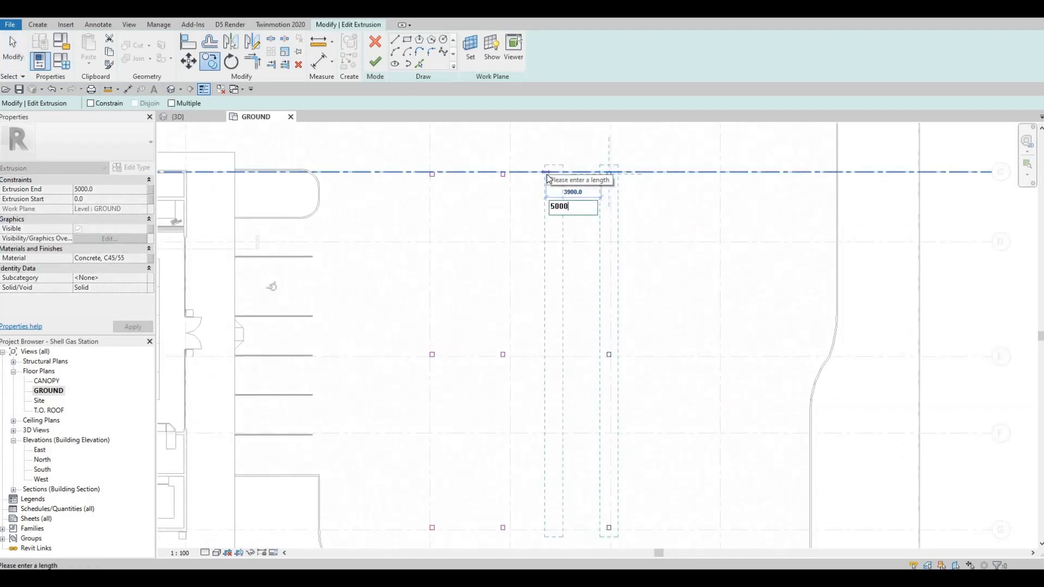
type("000")
key("Return")
key("Escape")
Move the three column squares on grid 4 horizontally 1500 mm inward, toward grid 5
scroll(522, 212, "down", 3)
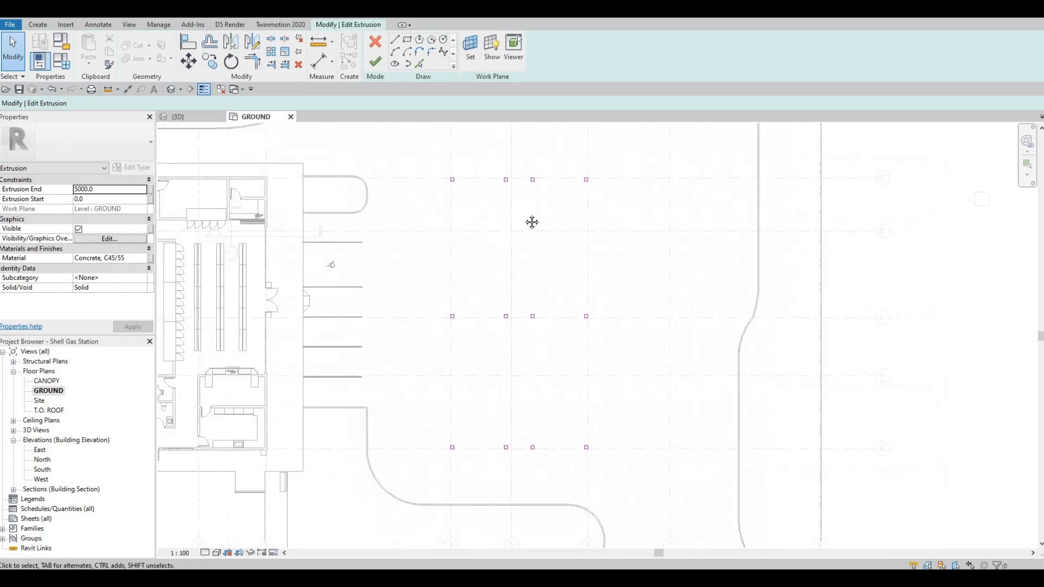
scroll(498, 252, "down", 2)
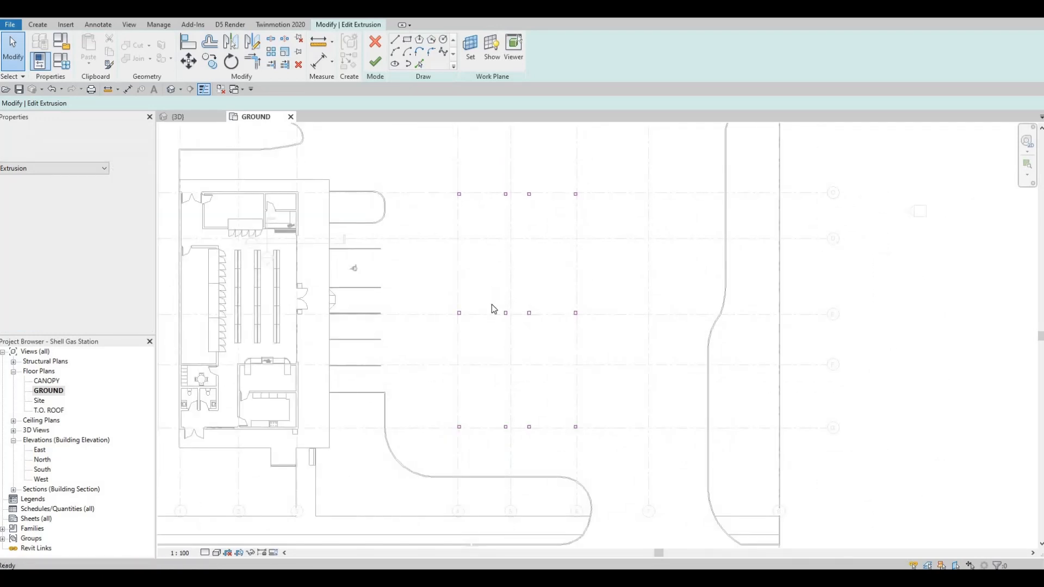
middle_click_drag(490, 312, 486, 299)
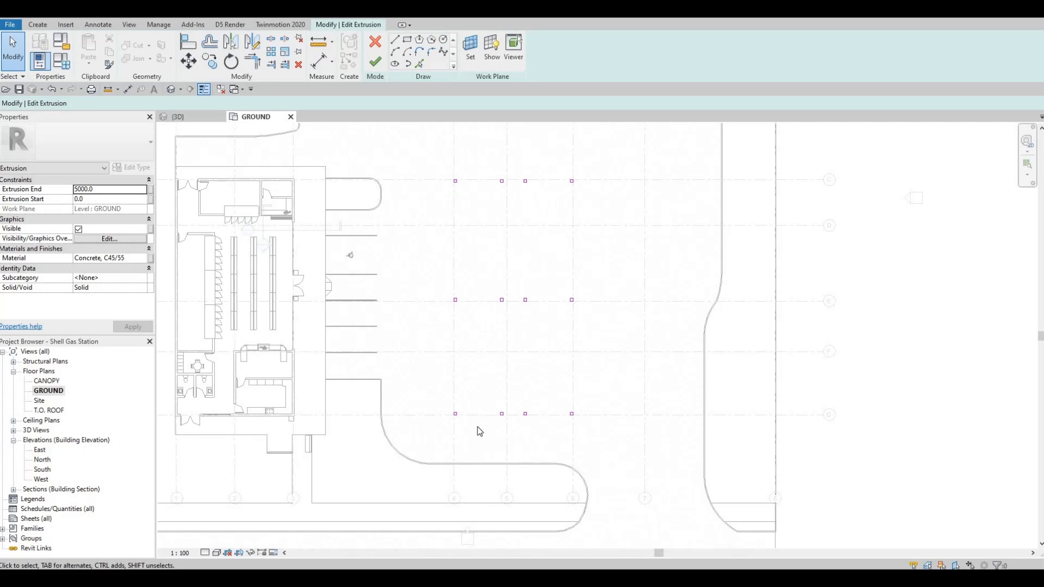
mouse_move(418, 149)
left_mouse_down()
mouse_move(479, 430)
mouse_move(491, 424)
left_mouse_up()
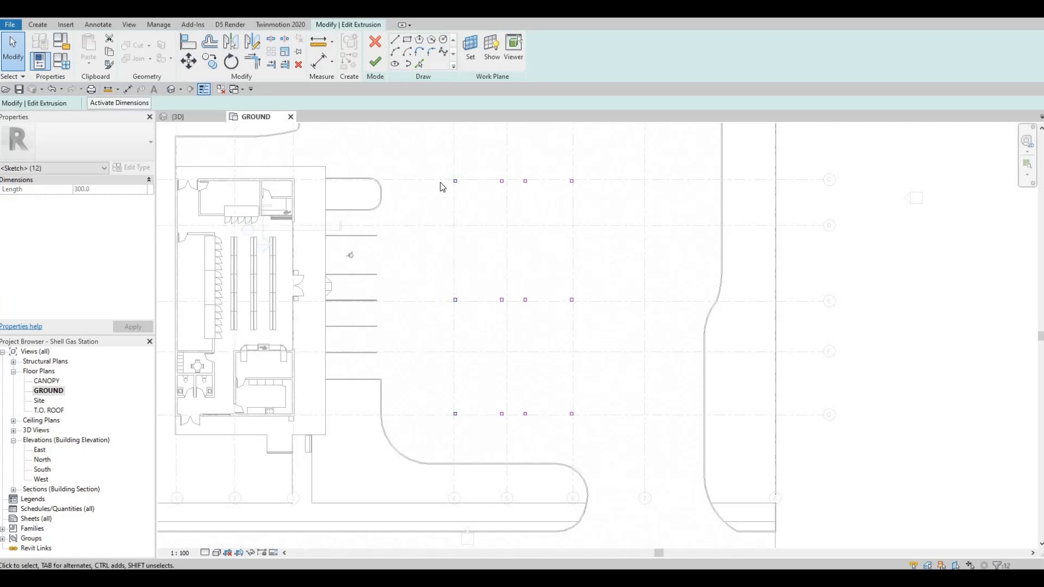
key("m")
key("v")
scroll(466, 237, "up", 4)
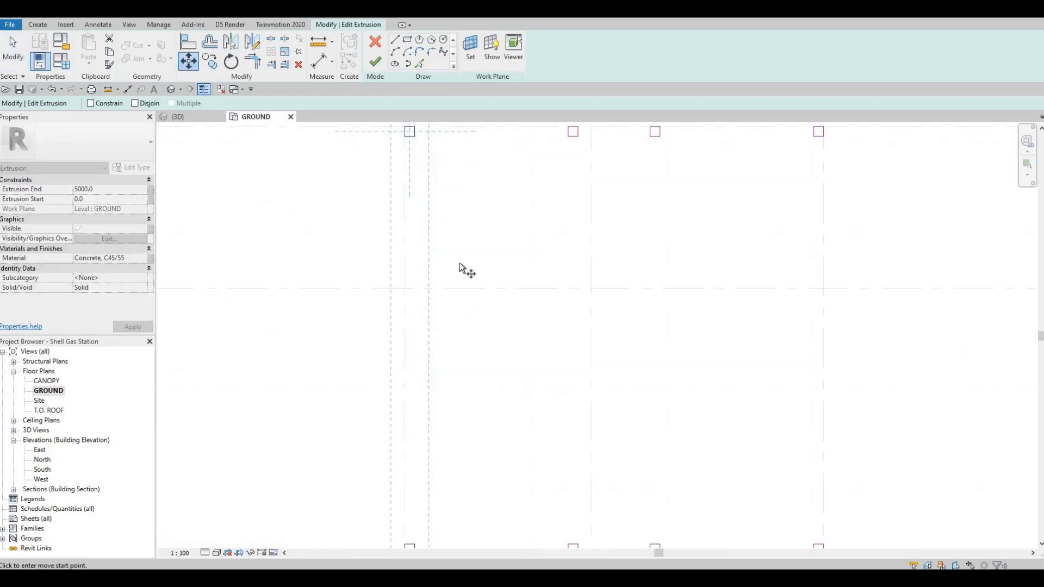
middle_click_drag(460, 265, 483, 403)
left_click(439, 264)
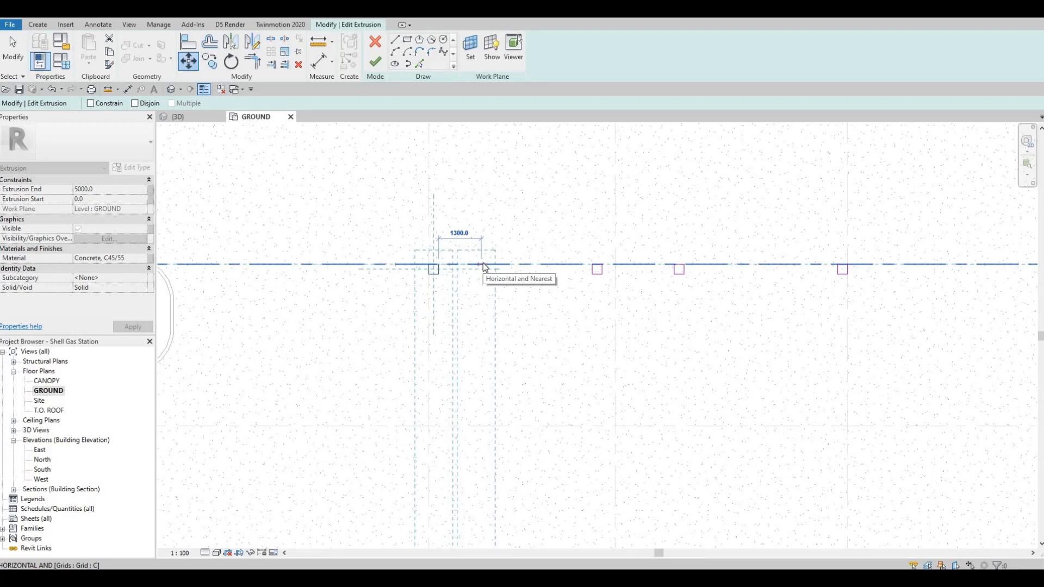
type("1500")
key("Return")
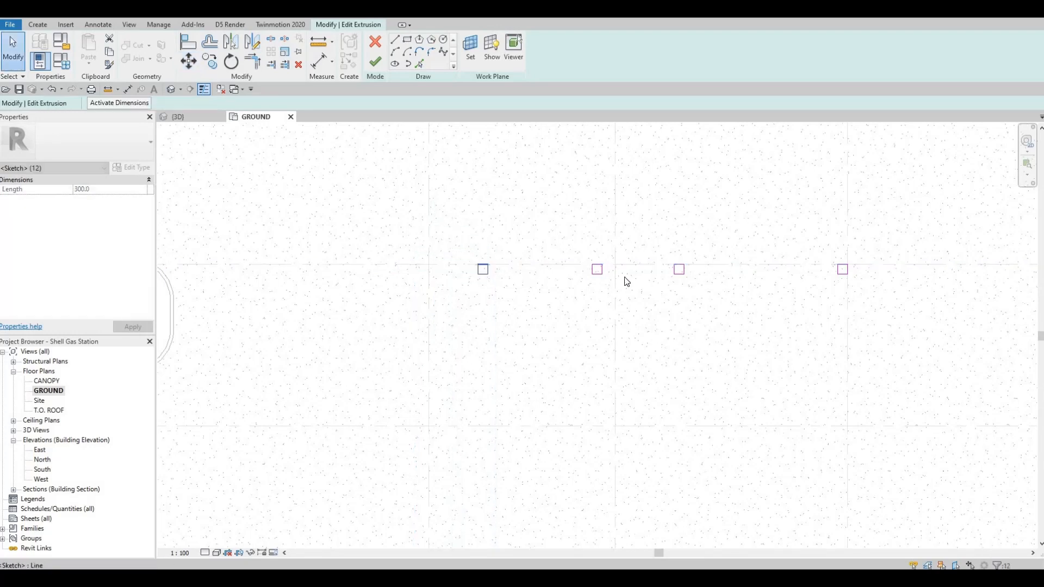
Move the three column squares on grid 6 horizontally 1500 mm inward, toward grid 5, and clear the selection
scroll(601, 211, "down", 4)
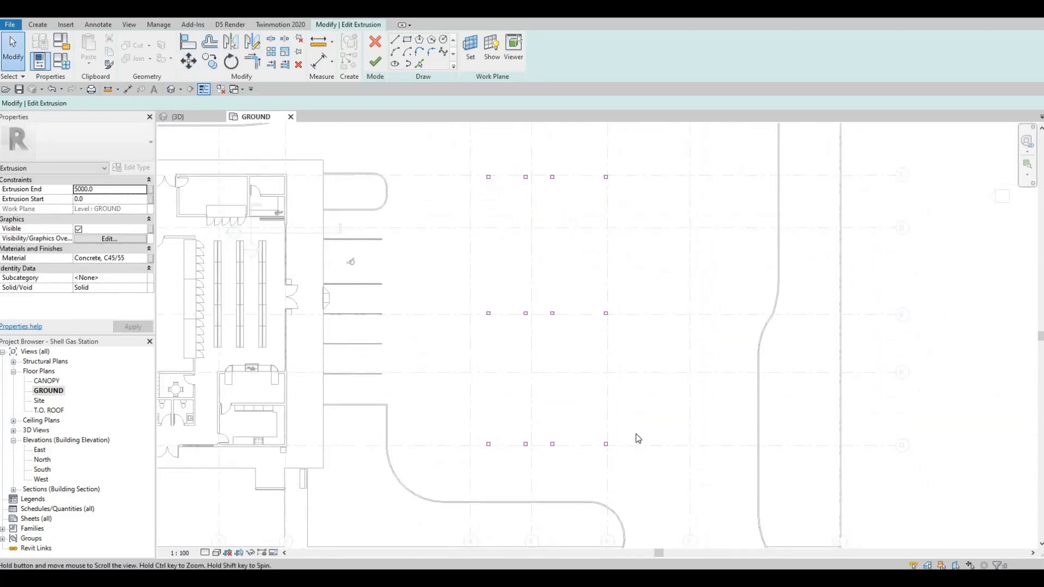
left_click_drag(639, 435, 639, 455)
key("m")
key("v")
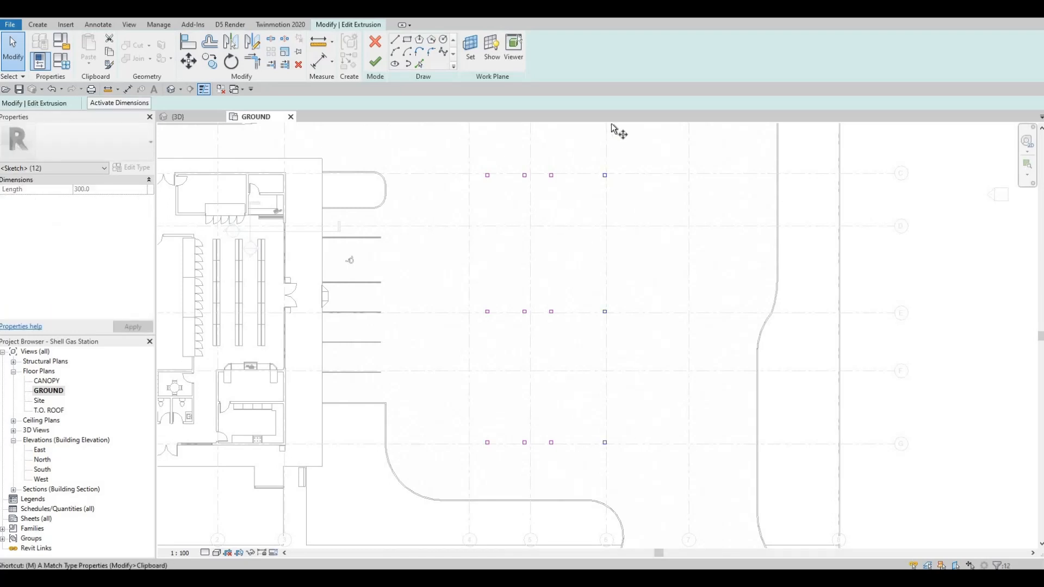
scroll(577, 206, "up", 1)
scroll(635, 190, "up", 3)
left_click(635, 193)
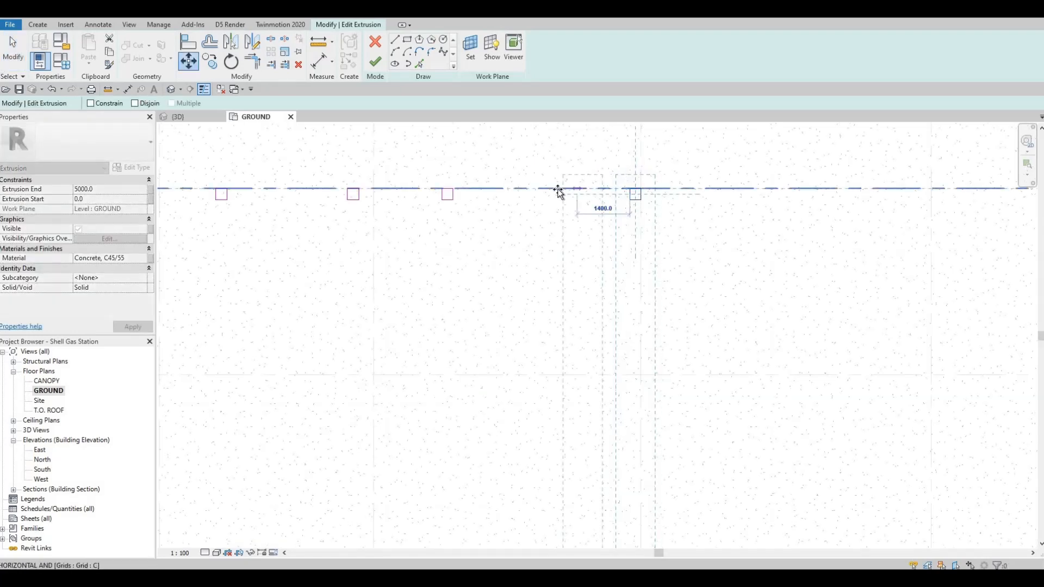
type("1500")
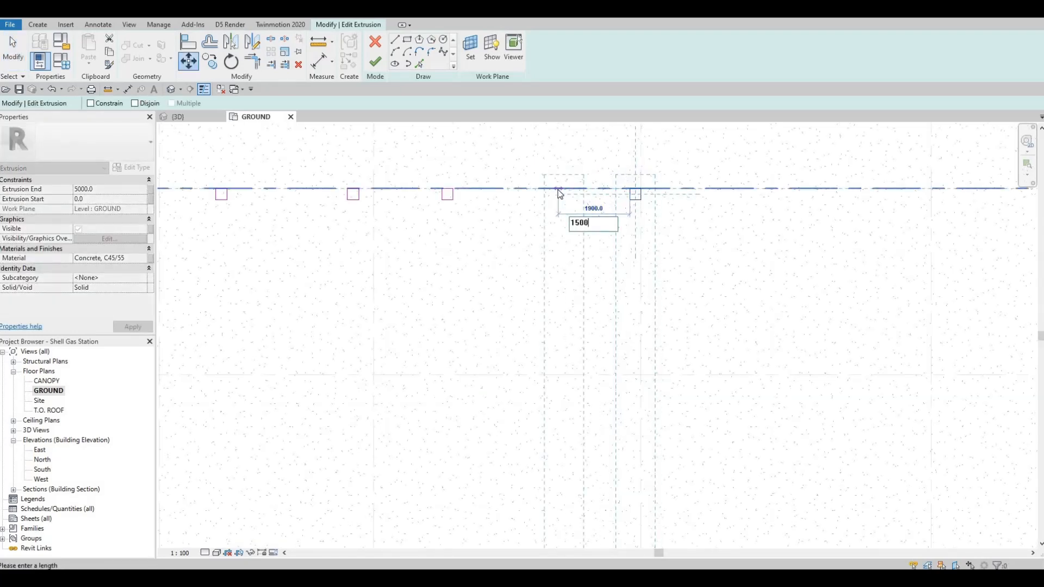
key("Return")
key("Escape")
scroll(593, 225, "down", 4)
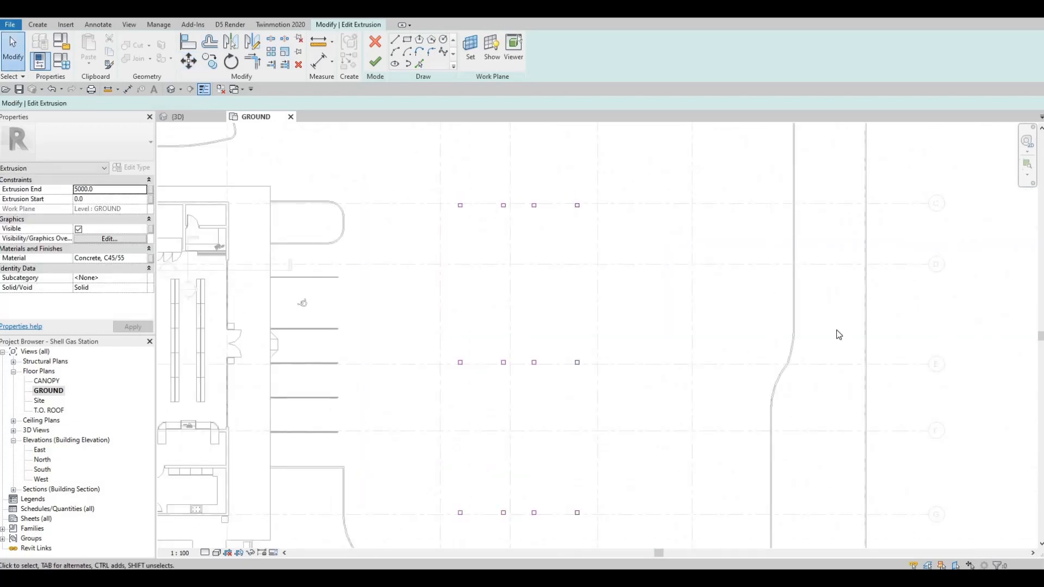
key("F1")
scroll(515, 302, "down", 2)
middle_click_drag(508, 329, 510, 246)
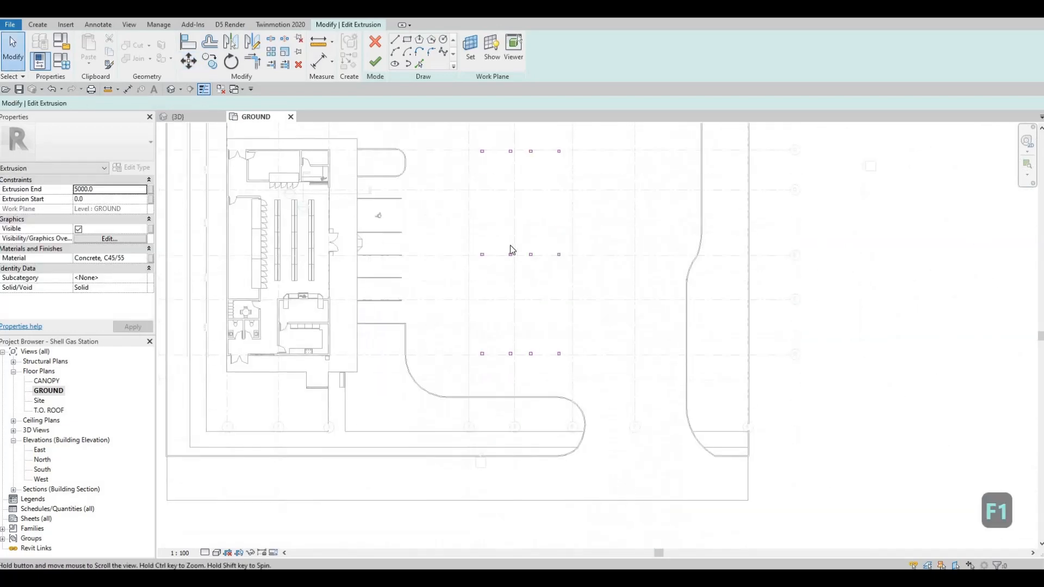
Finish the column extrusion's sketch and clear the selection
scroll(510, 249, "up", 2)
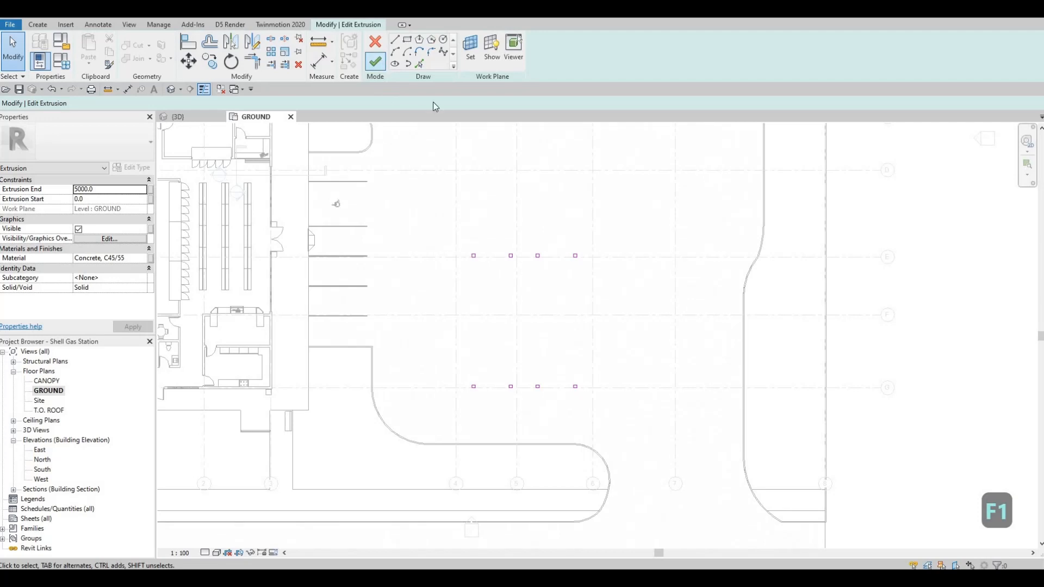
left_click(375, 61)
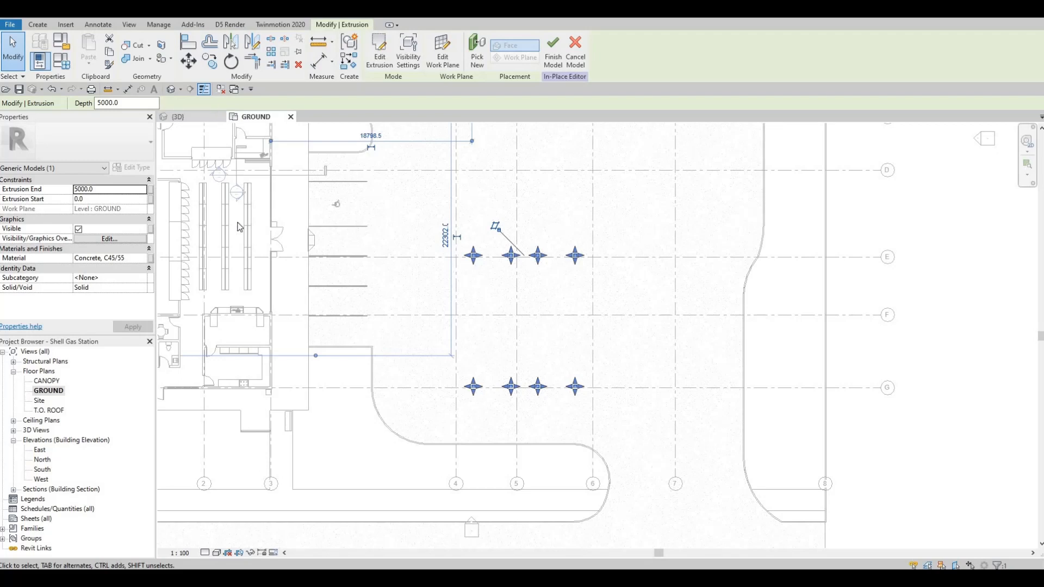
key("Escape")
key("Escape")
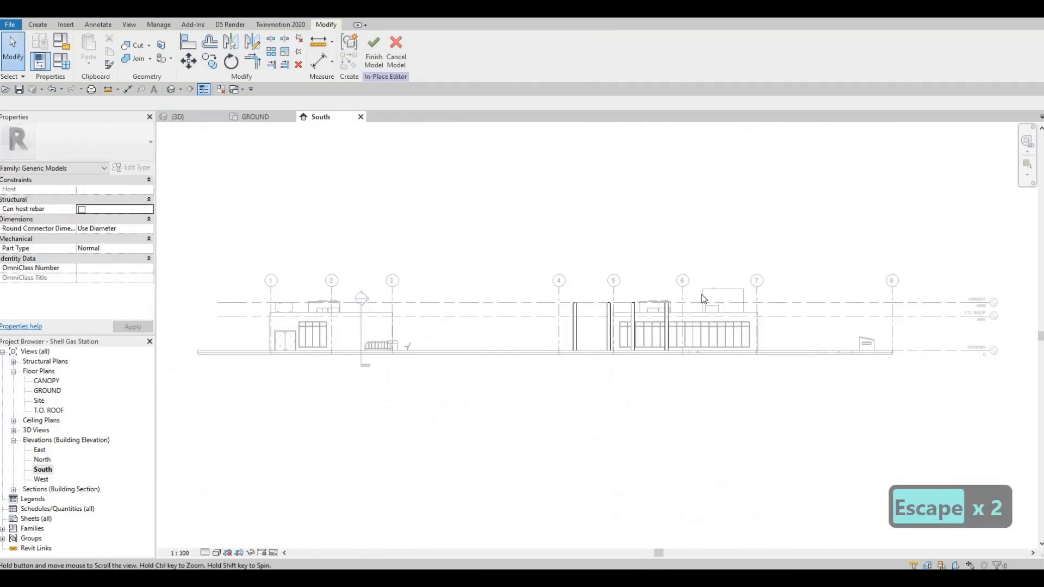
Examine the concrete columns and their height against the CANOPY, T.O. ROOF and GROUND levels in the South elevation
middle_click_drag(788, 300, 748, 275)
scroll(794, 275, "up", 3)
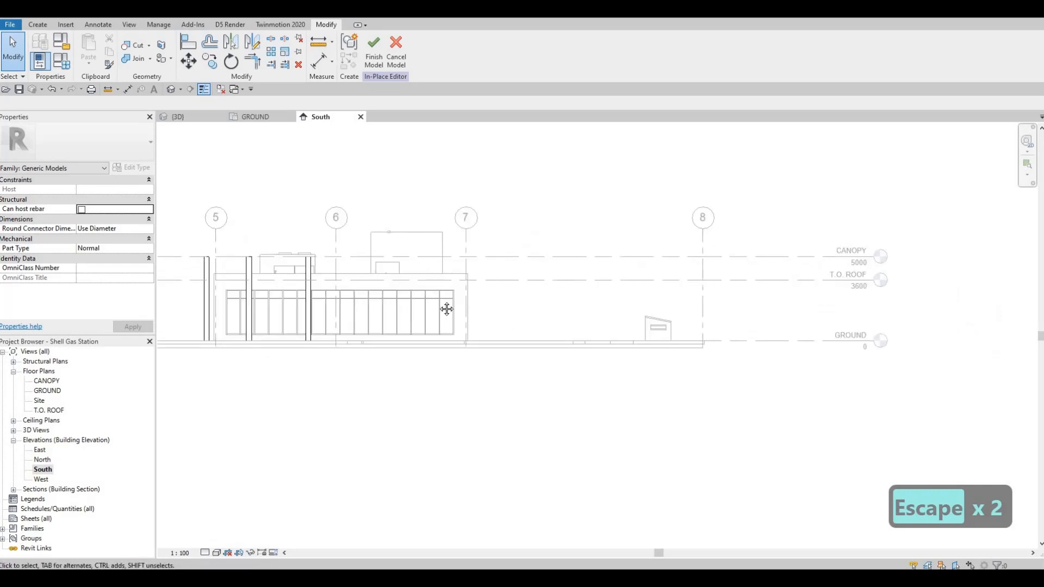
scroll(438, 306, "down", 1)
middle_click_drag(455, 300, 548, 288)
middle_click_drag(413, 266, 512, 250)
middle_click_drag(366, 250, 495, 249)
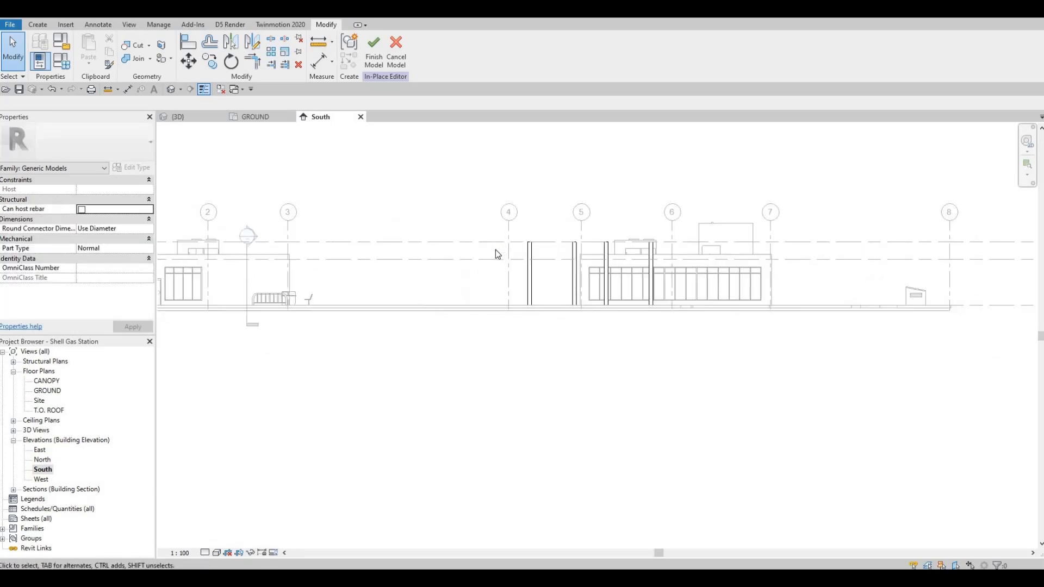
scroll(495, 249, "up", 4)
scroll(515, 261, "down", 5)
middle_click_drag(801, 253, 648, 257)
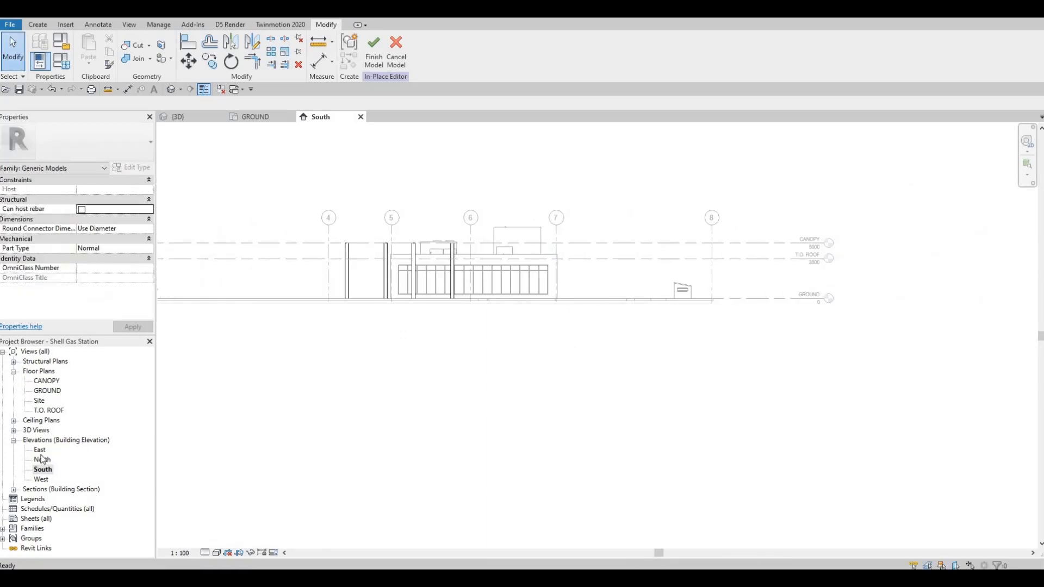
Finish the in-place column model and return to the GROUND floor plan
left_click(375, 52)
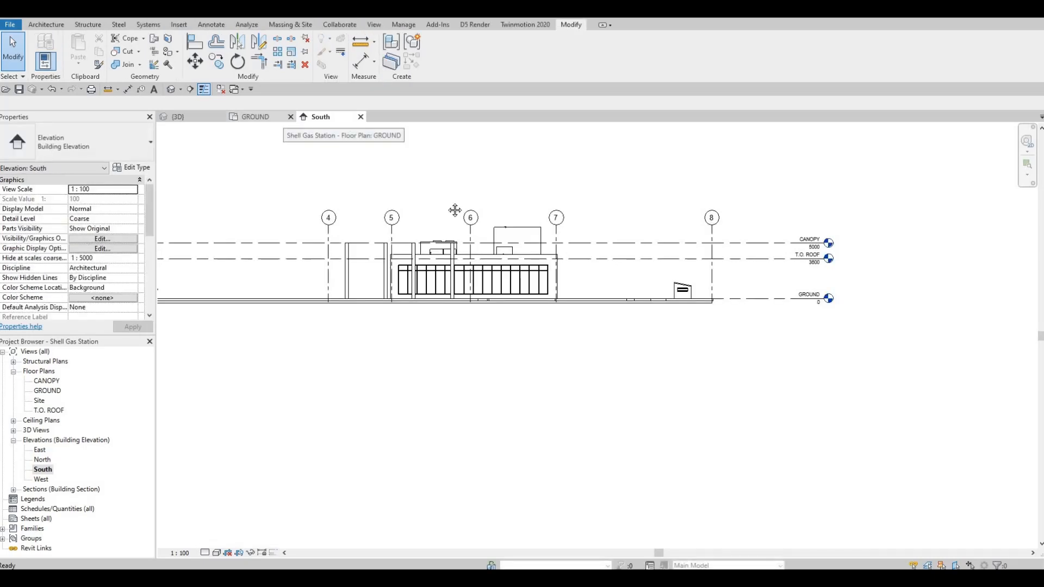
left_click(256, 116)
middle_click_drag(415, 250, 411, 285)
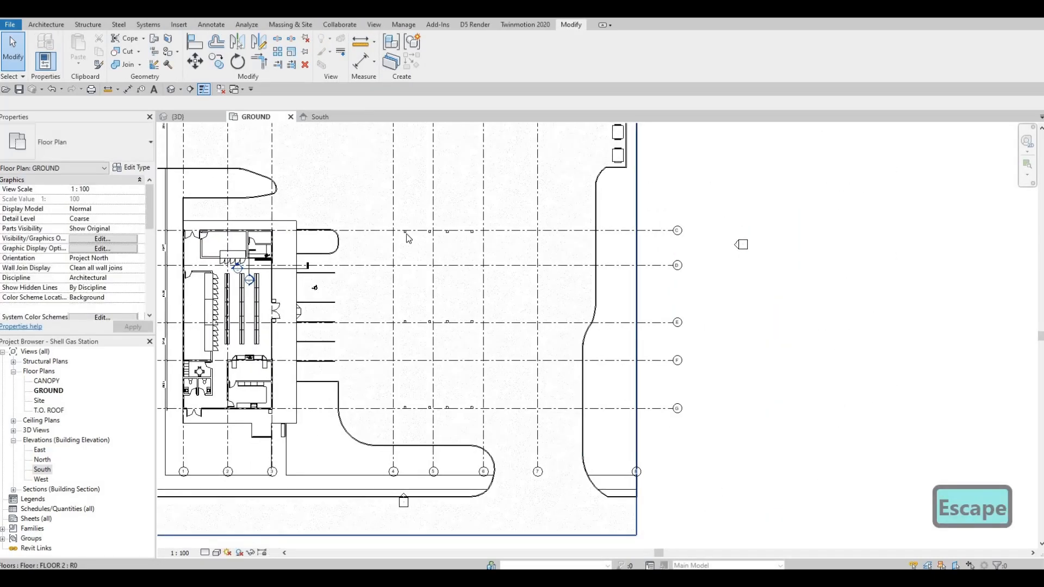
left_click(404, 321)
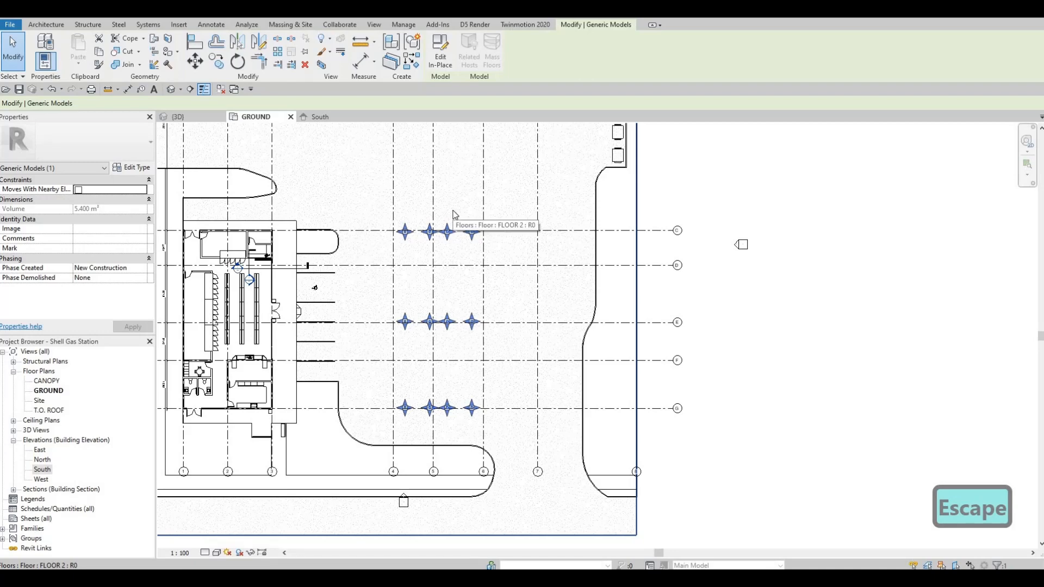
left_click(136, 169)
key("Escape")
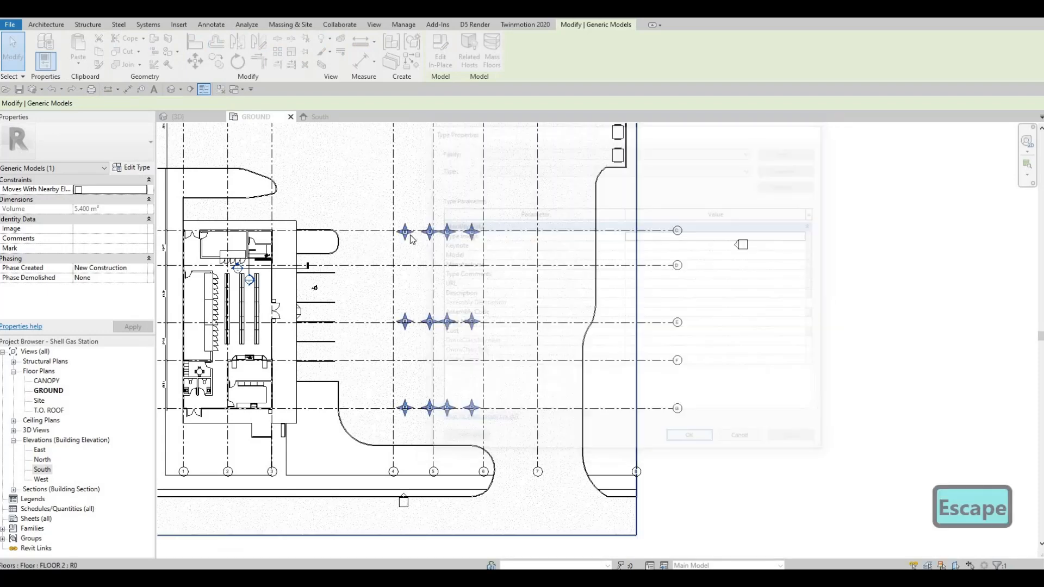
key("Escape")
Reopen the canopy column model for in-place editing, with nothing selected inside it
left_click(406, 231)
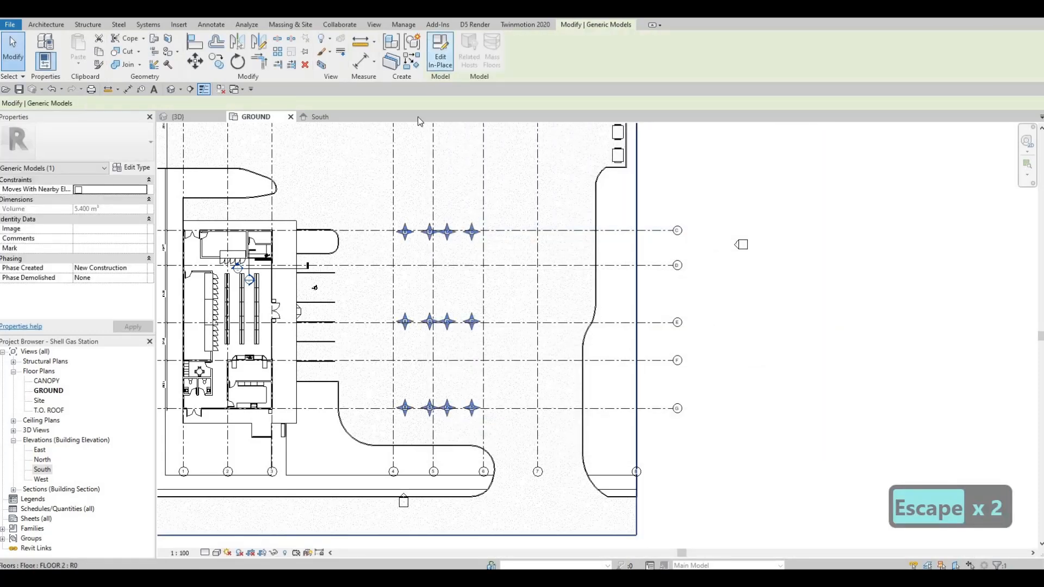
left_click(286, 241)
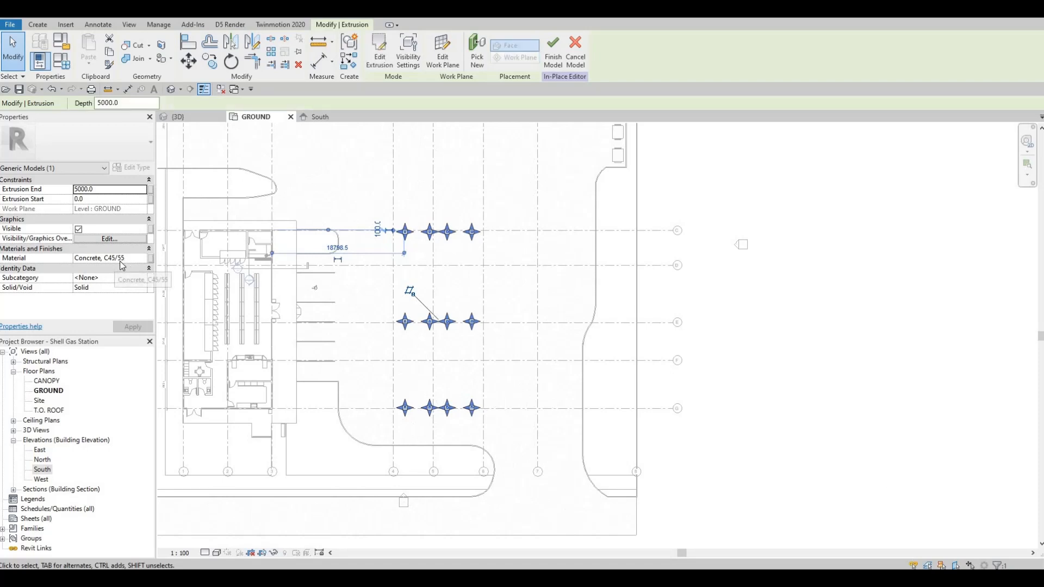
key("Escape")
scroll(391, 207, "up", 2)
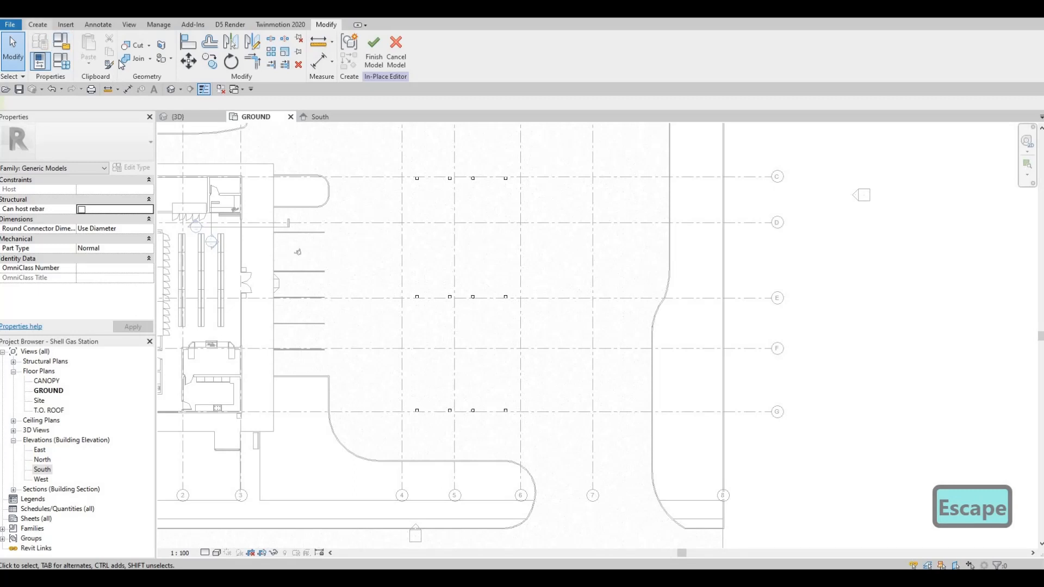
Start a new extrusion and assign it the material Concrete, C25/30, added from the Concrete category of the AEC Materials library
left_click(38, 24)
left_click(87, 54)
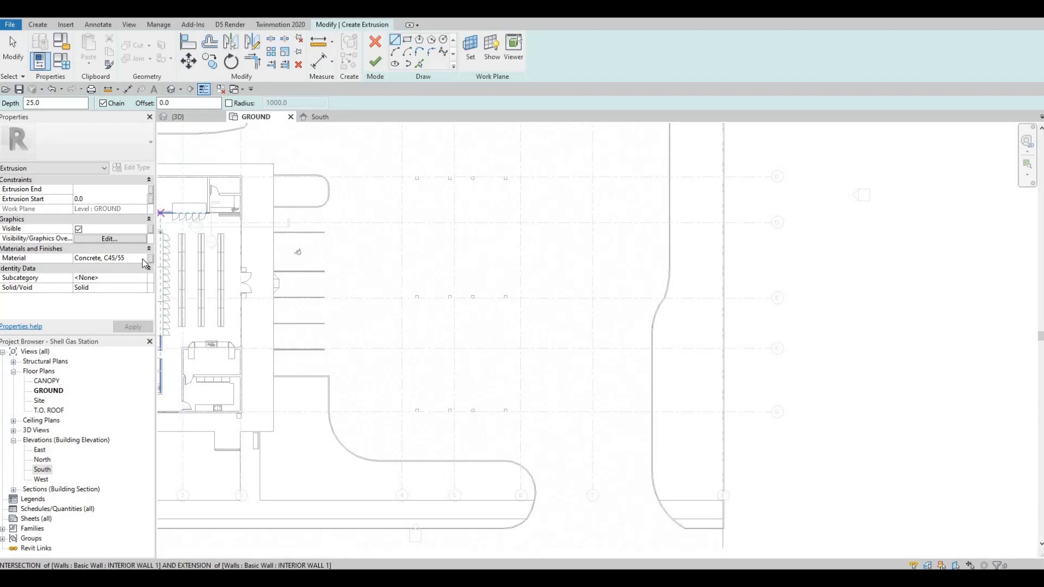
left_click(143, 260)
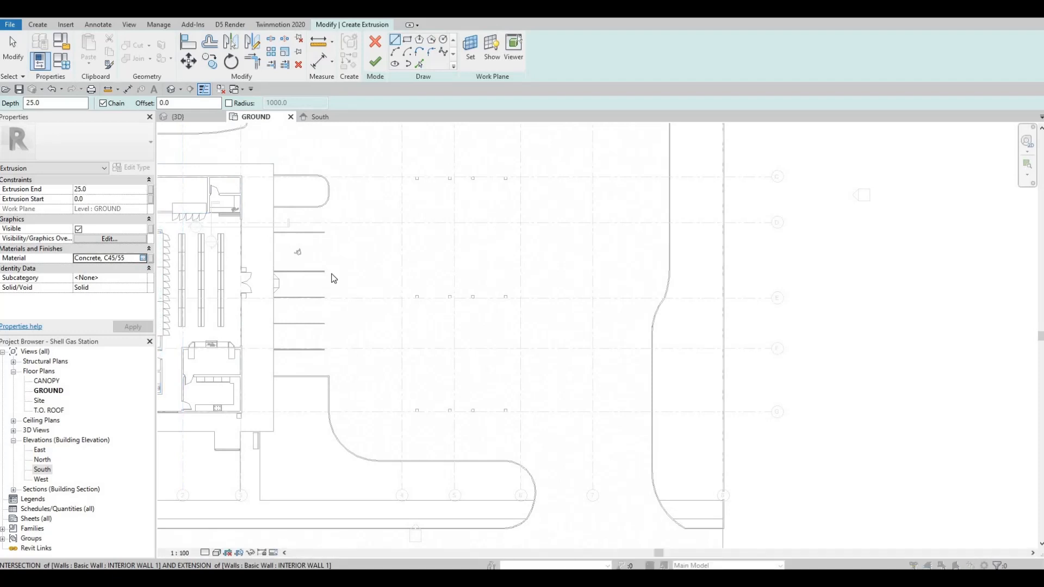
scroll(302, 246, "down", 4)
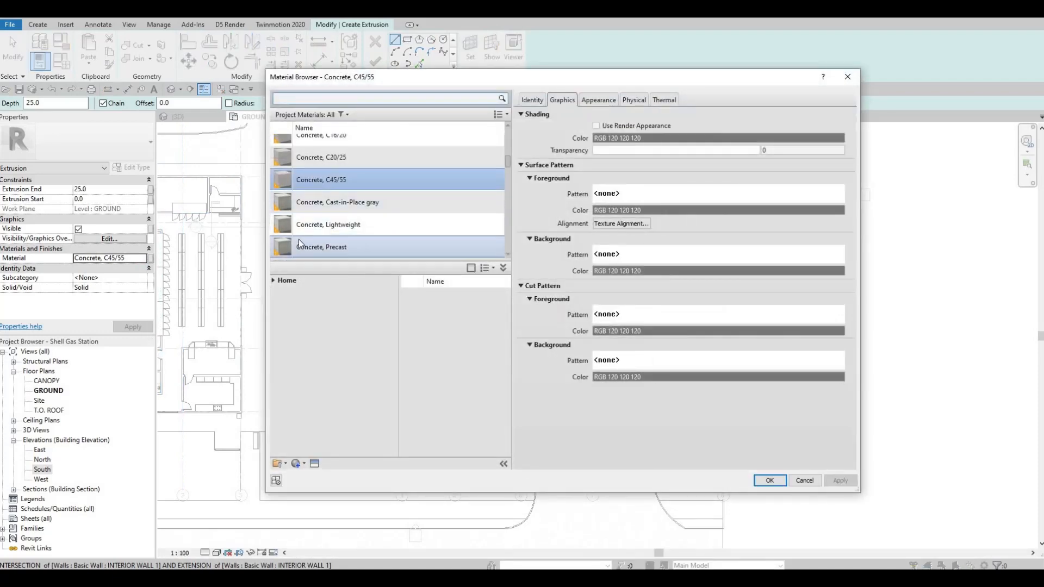
left_click(273, 280)
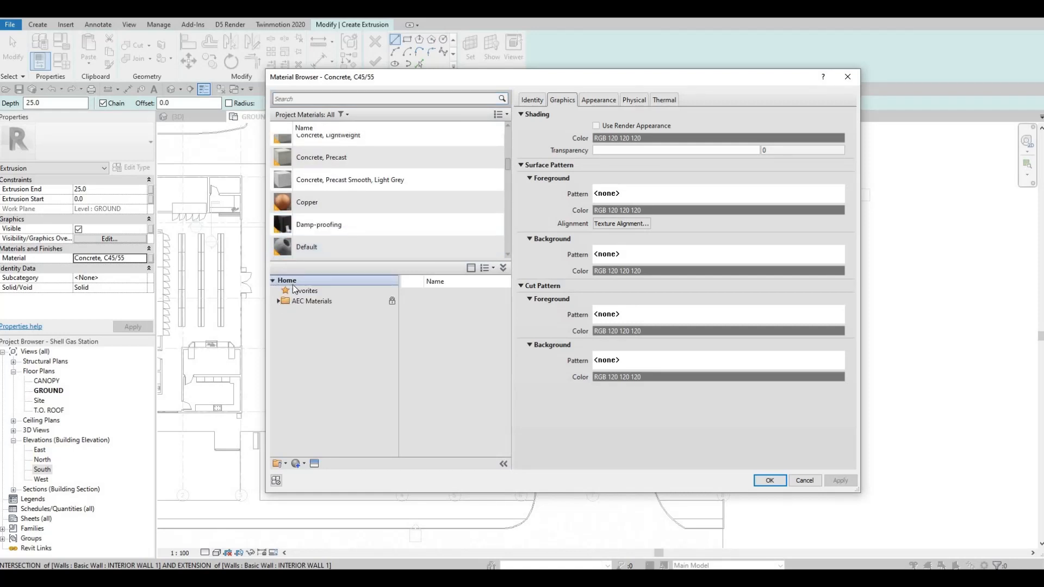
left_click(278, 301)
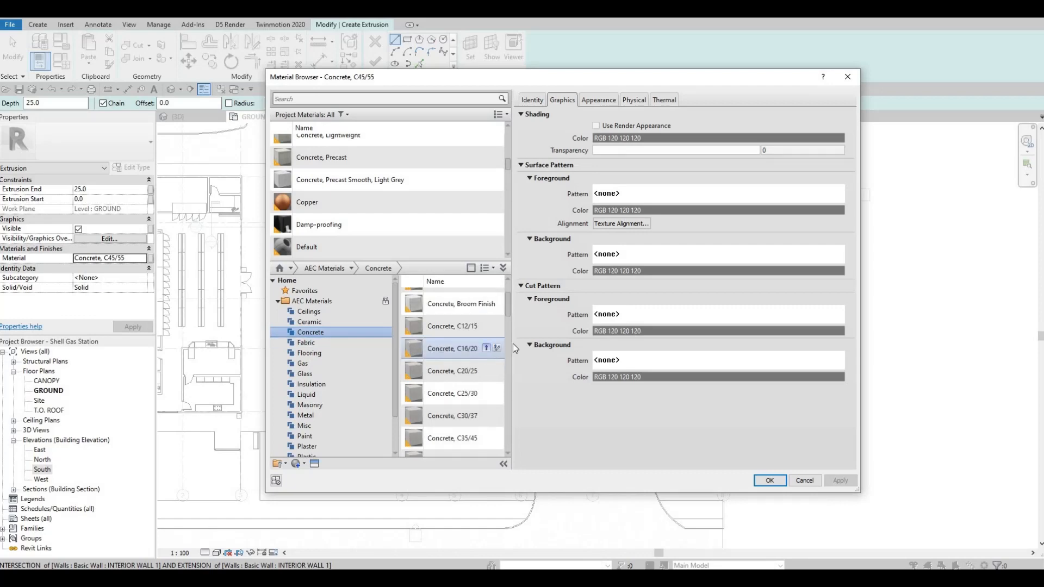
left_click(486, 348)
key("Escape")
left_click(487, 370)
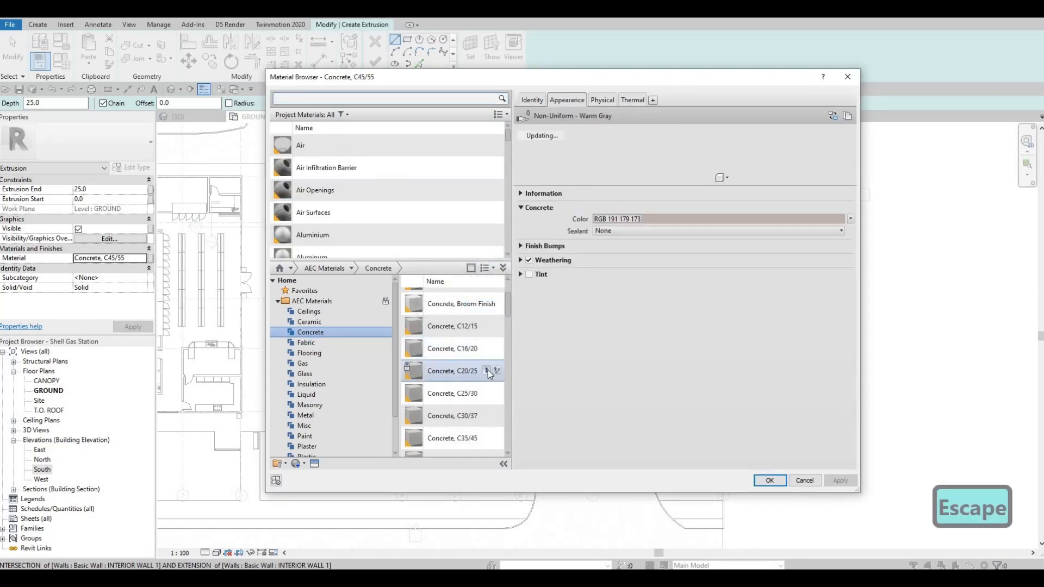
left_click(487, 370)
key("Escape")
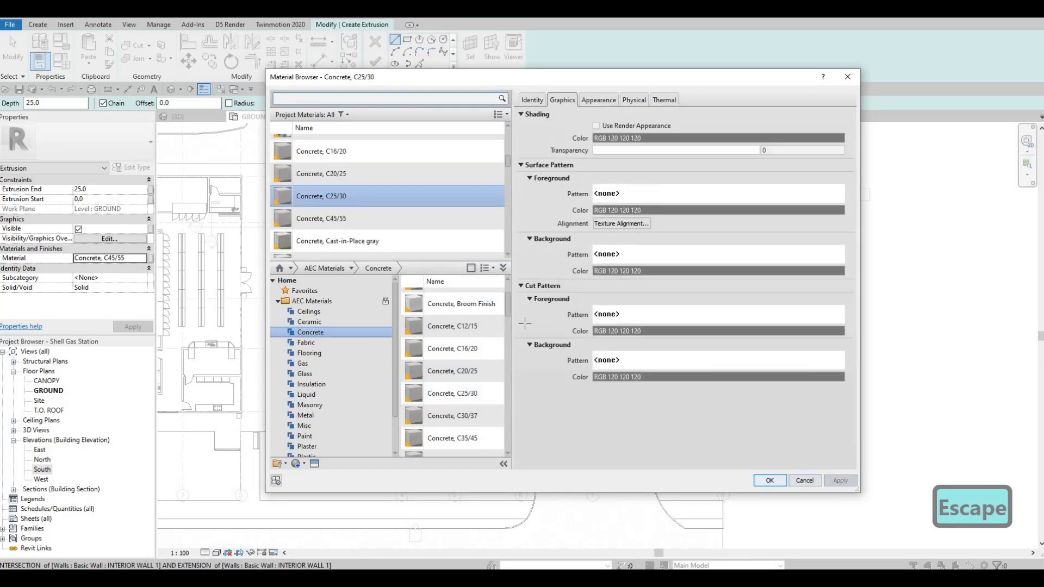
left_click(770, 481)
left_click(407, 39)
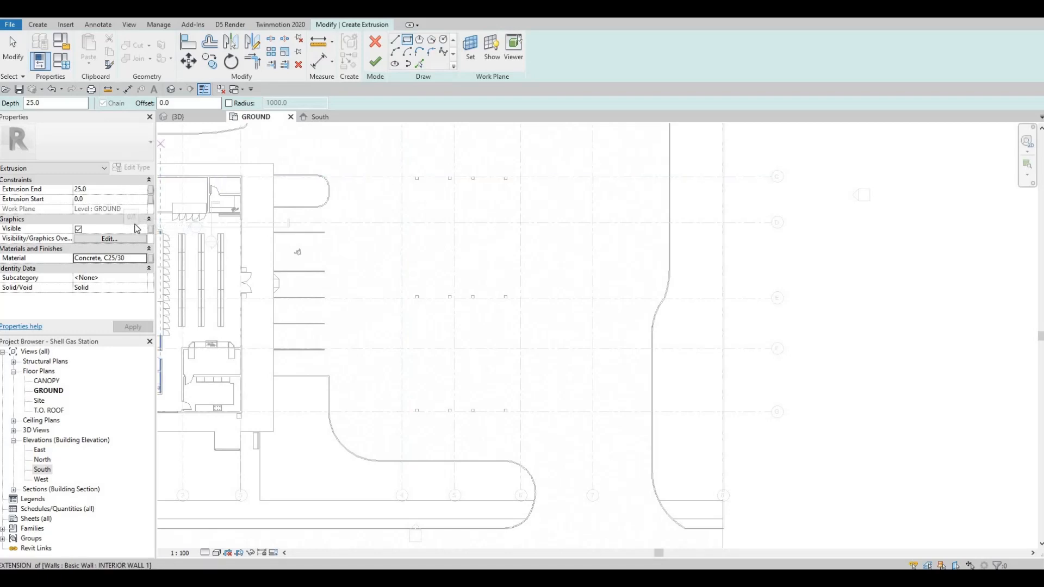
double_click(48, 382)
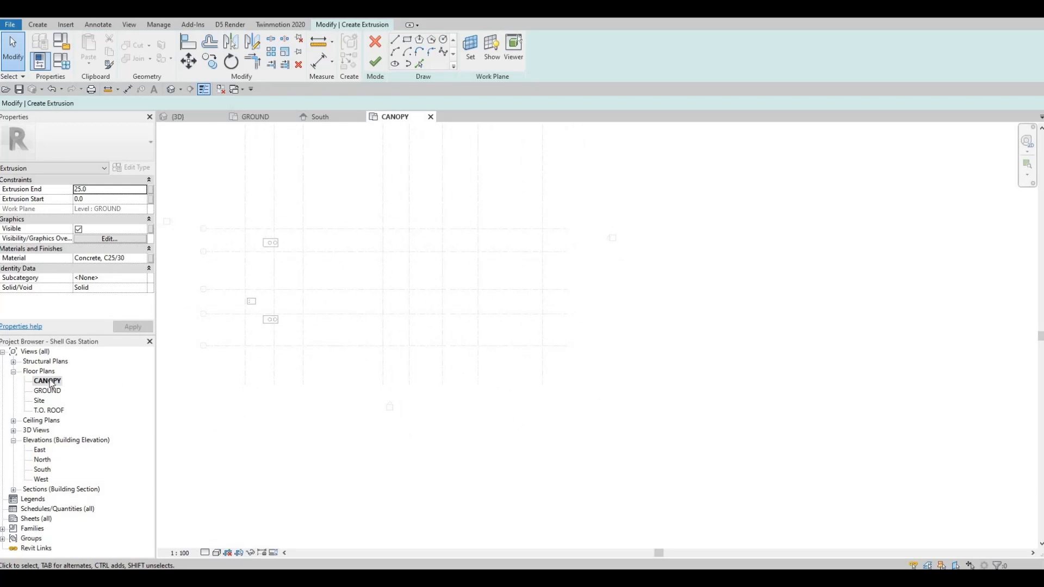
double_click(49, 411)
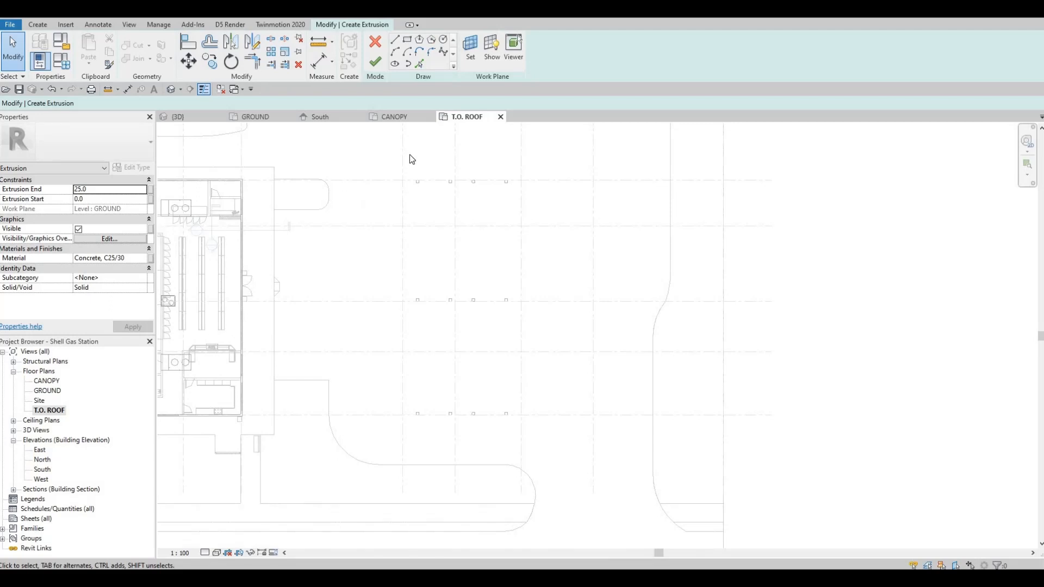
left_click(469, 51)
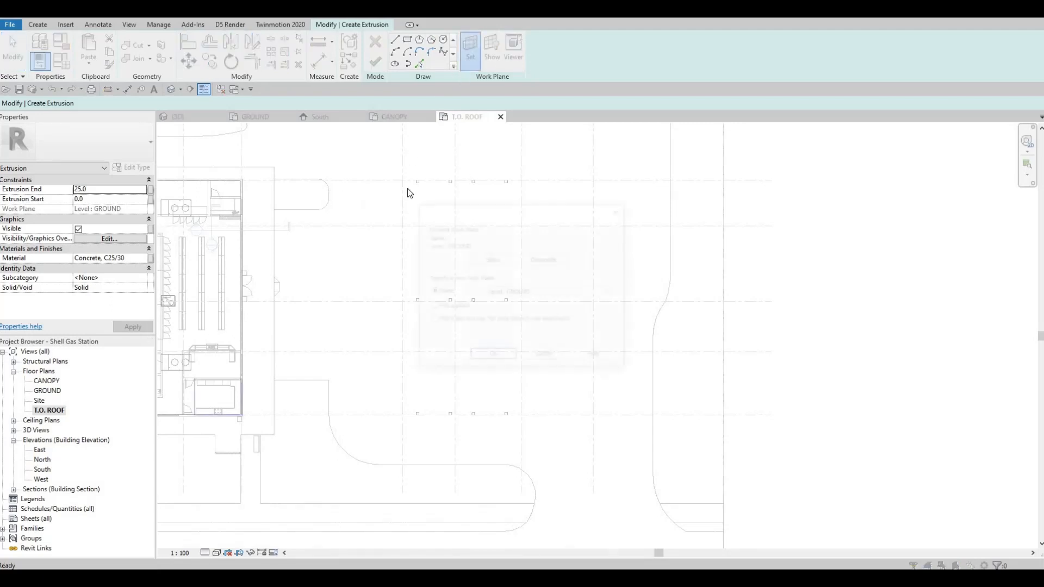
key("Escape")
left_click(255, 117)
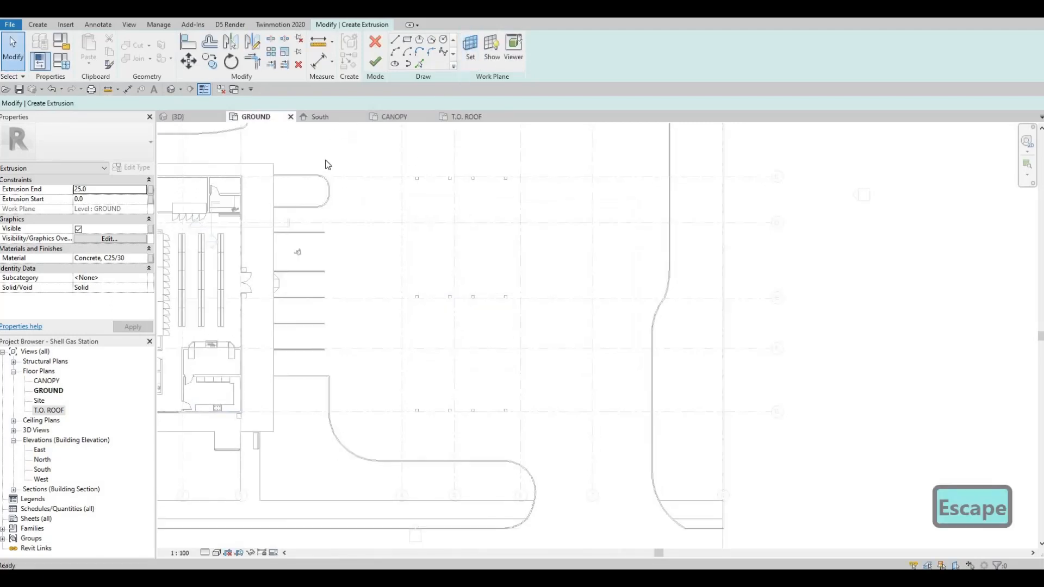
Set the new extrusion's work plane to Level : CANOPY and its extrusion end to 200
left_click(468, 54)
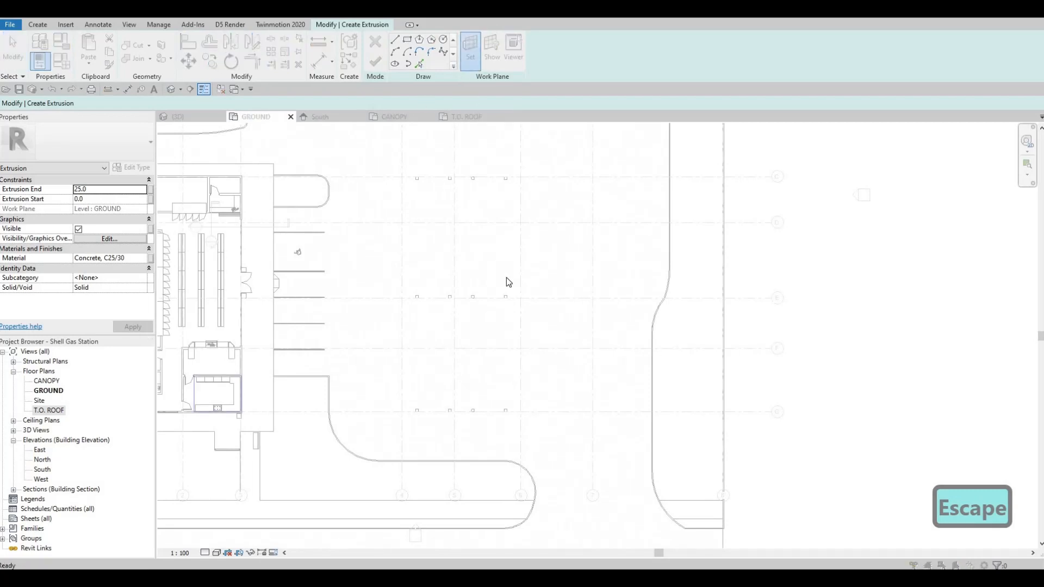
left_click(550, 292)
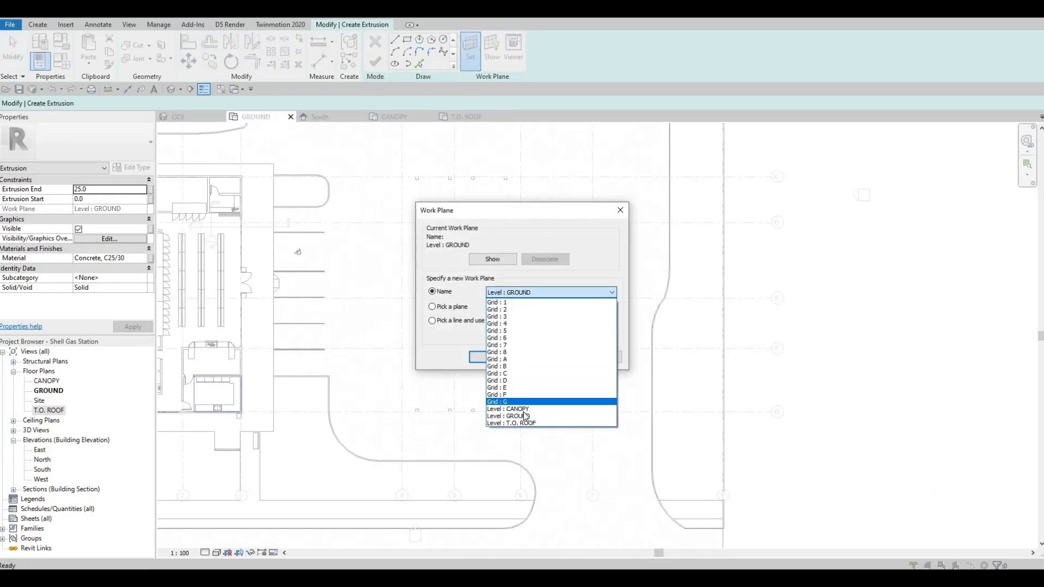
left_click(516, 405)
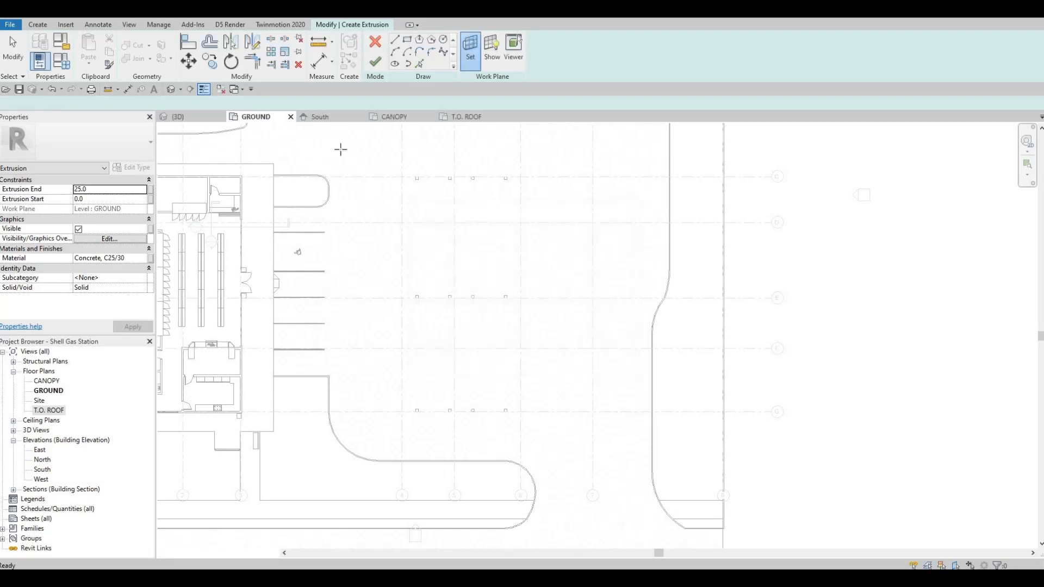
key("Return")
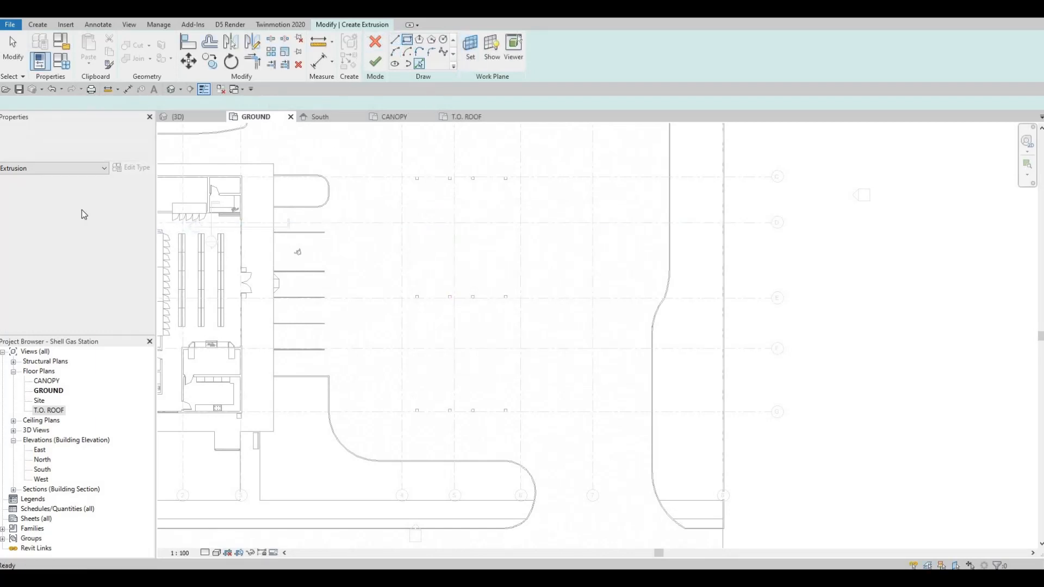
double_click(97, 191)
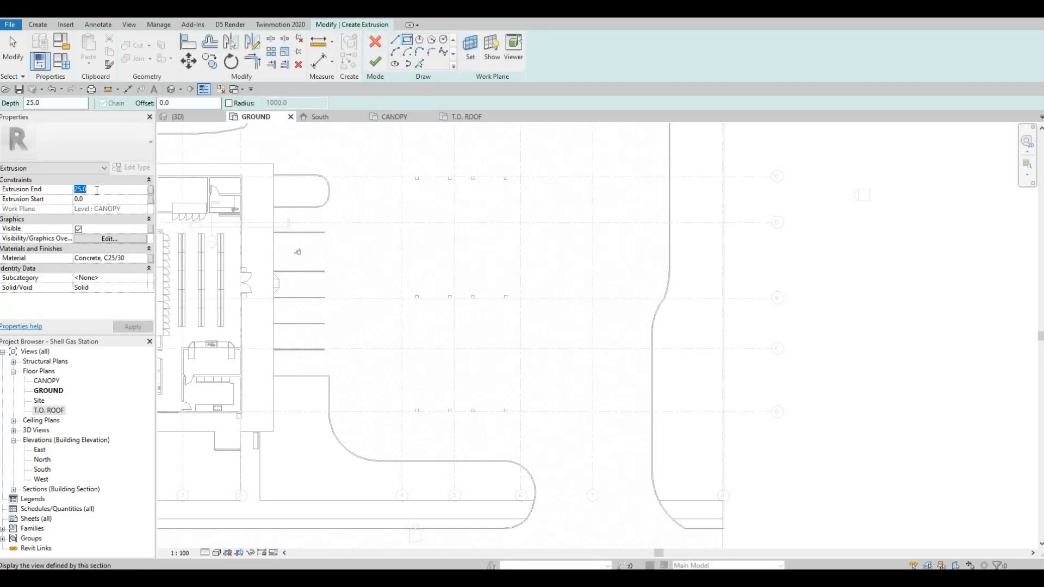
type("200")
key("Return")
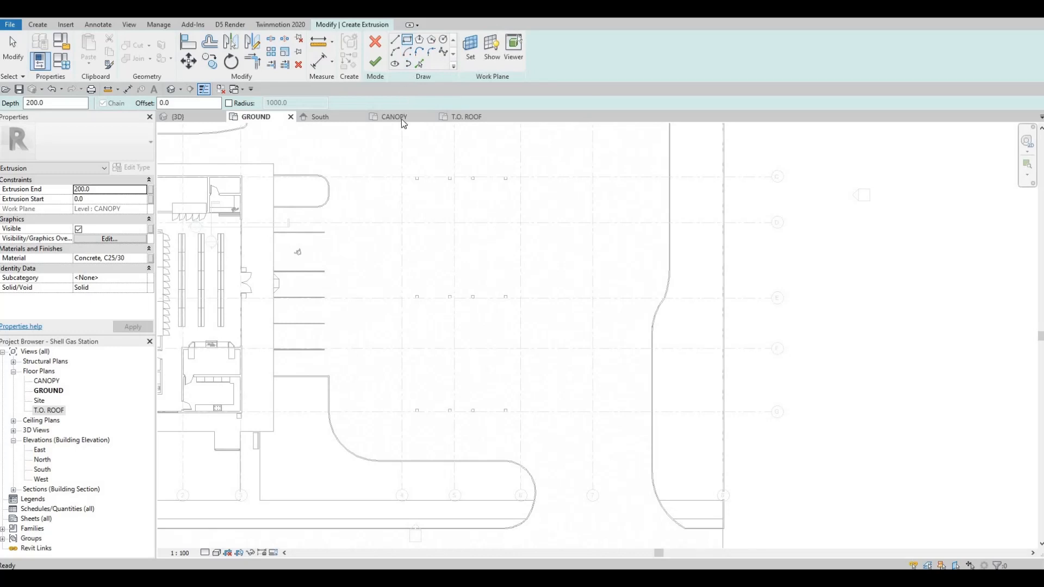
Sketch a rectangular slab boundary about 12,805 mm wide around the columns, from the grid 4/C intersection to the grid 6/G intersection
left_click(403, 176)
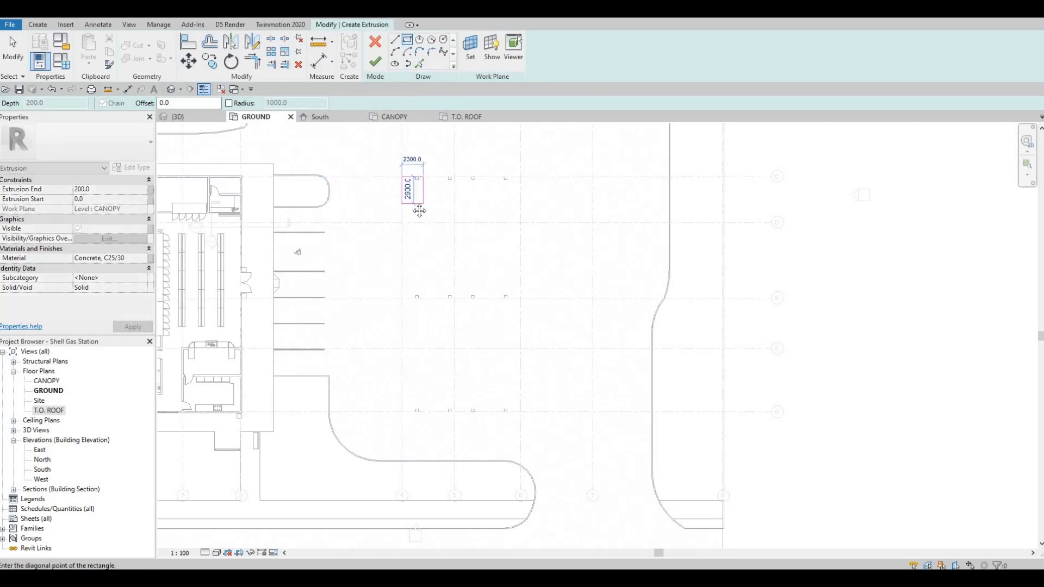
middle_click_drag(421, 229, 512, 280)
scroll(512, 272, "down", 2)
middle_click_drag(487, 342, 475, 394)
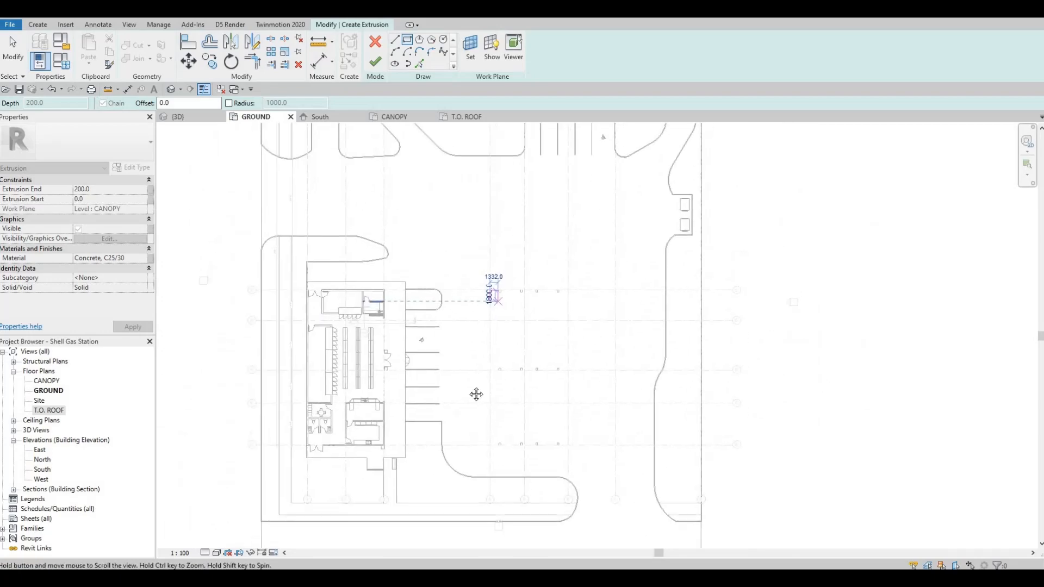
middle_click_drag(475, 311, 434, 407)
scroll(466, 311, "down", 1)
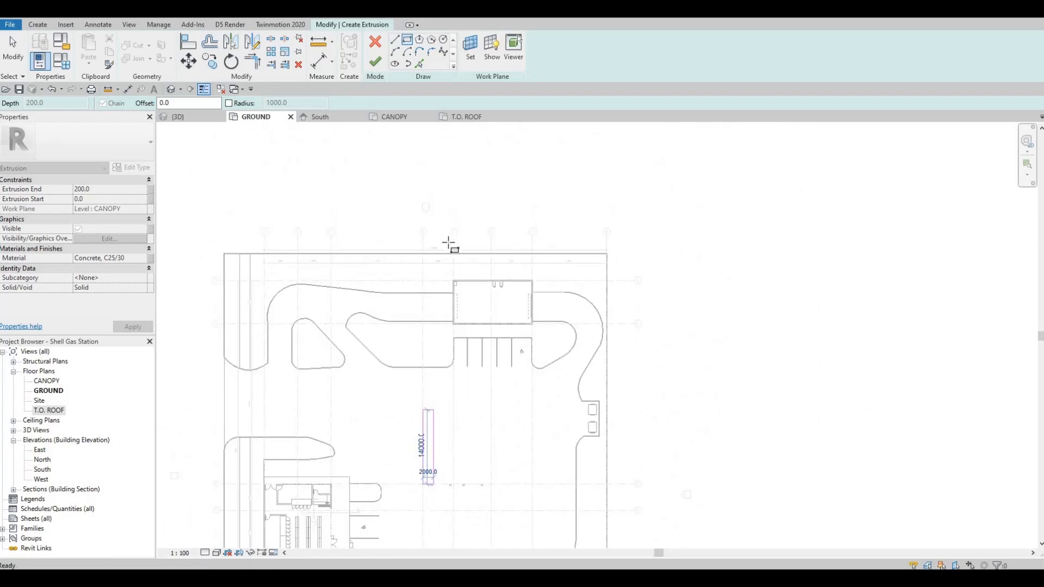
scroll(452, 245, "up", 6)
scroll(469, 452, "down", 2)
middle_click_drag(523, 402, 517, 312)
middle_click_drag(503, 471, 513, 258)
scroll(499, 231, "down", 2)
middle_click_drag(510, 359, 548, 234)
scroll(492, 217, "up", 3)
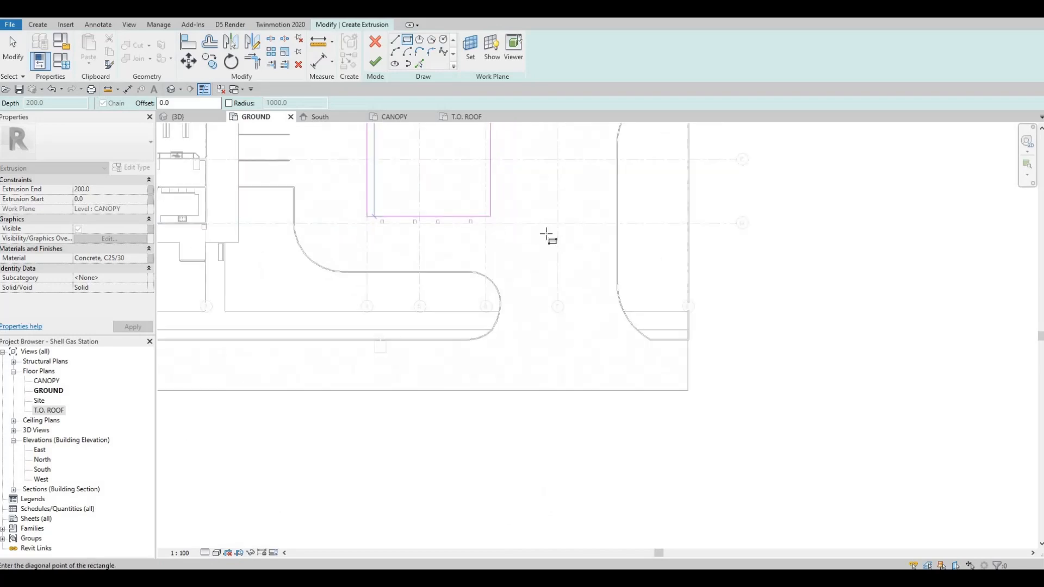
scroll(548, 233, "up", 1)
left_click(542, 242)
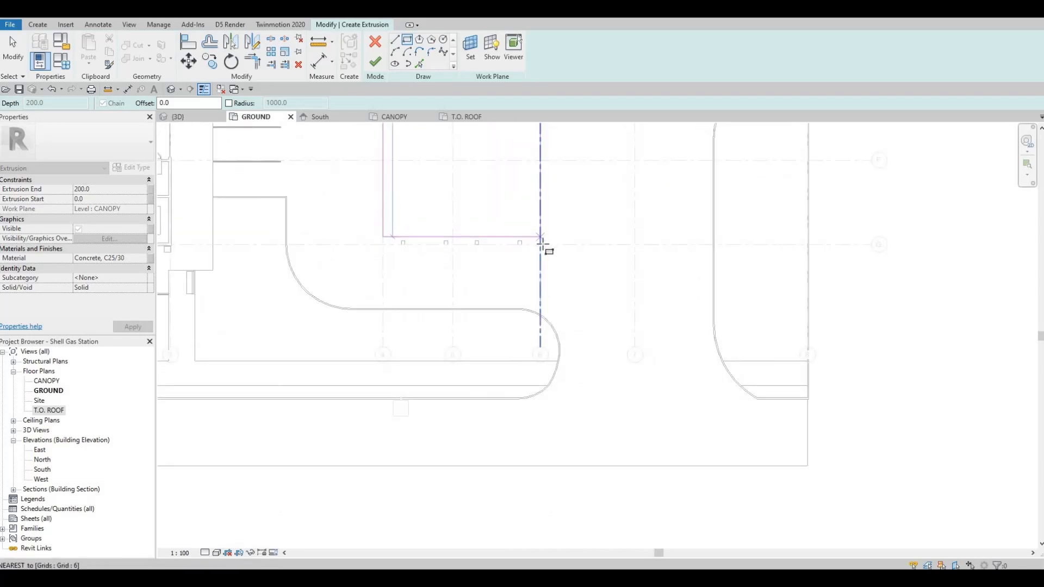
scroll(535, 244, "down", 1)
key("Escape")
key("Escape")
key("Escape")
key("Escape")
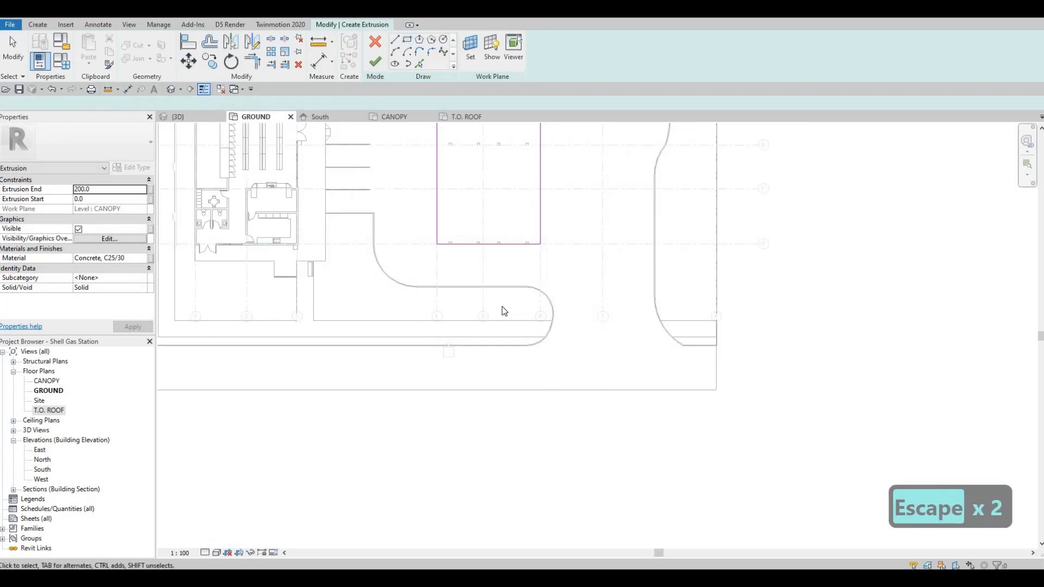
Nudge the boundary edge on grid G outward, away from the last row of columns
left_click(503, 305)
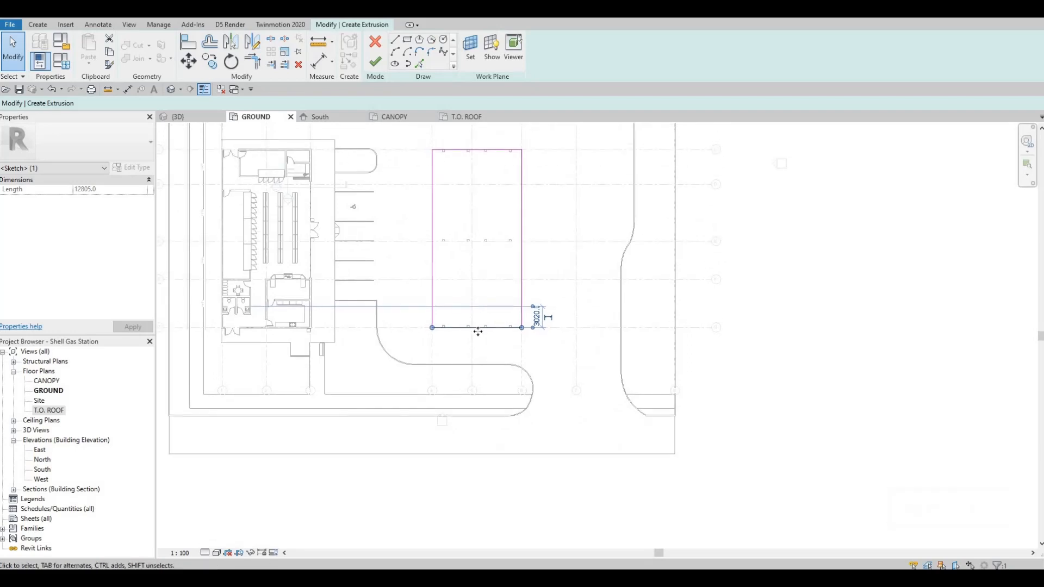
key("Down")
key("Down")
key("Down")
key("Down")
key("Down")
key("Down")
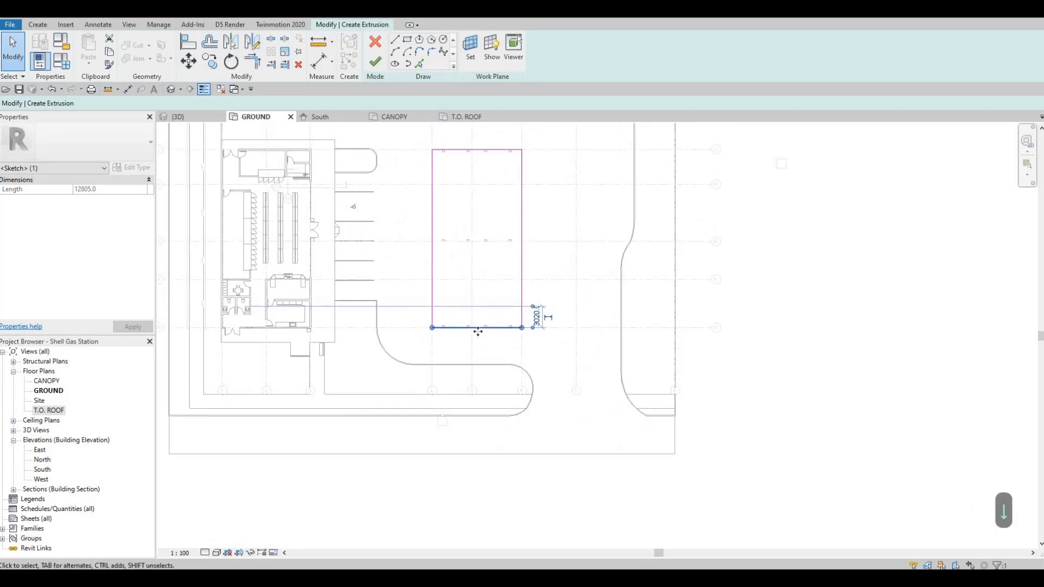
key("Down")
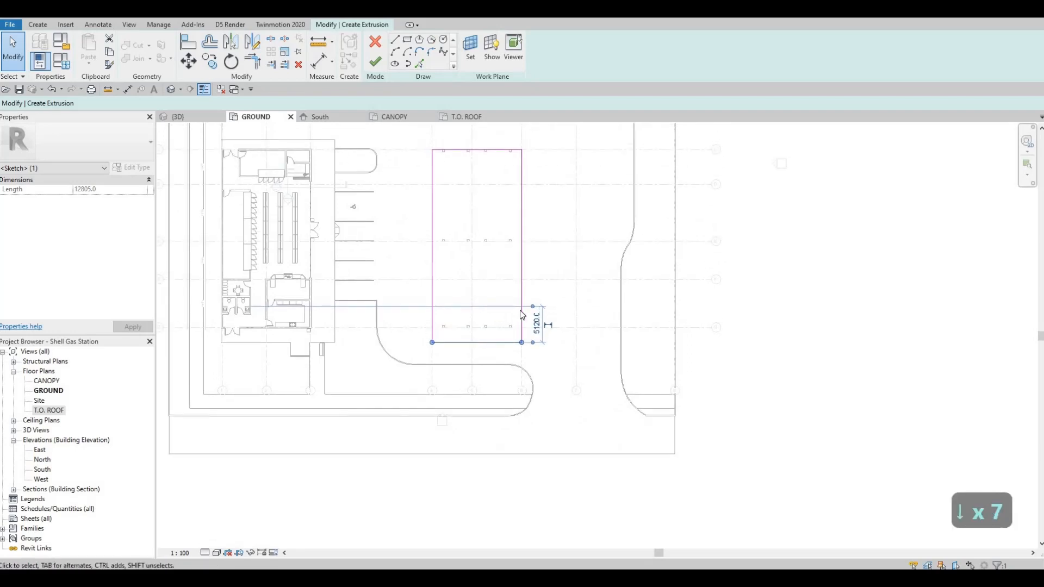
Set the distance between grid G and the outer boundary edge to 3000 mm
scroll(534, 332, "up", 1)
left_click_drag(534, 333, 551, 339)
left_click(560, 340)
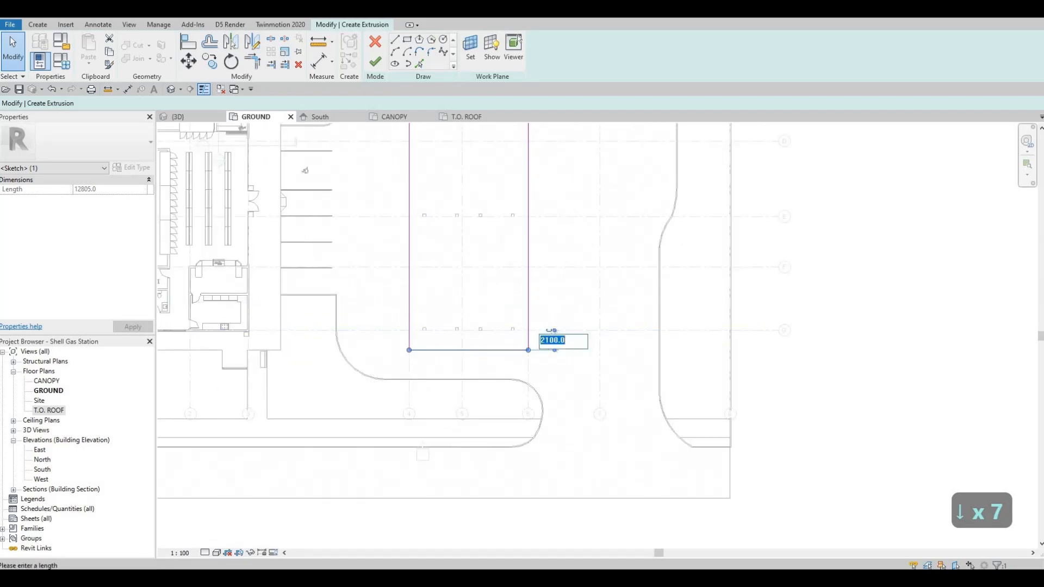
type("300")
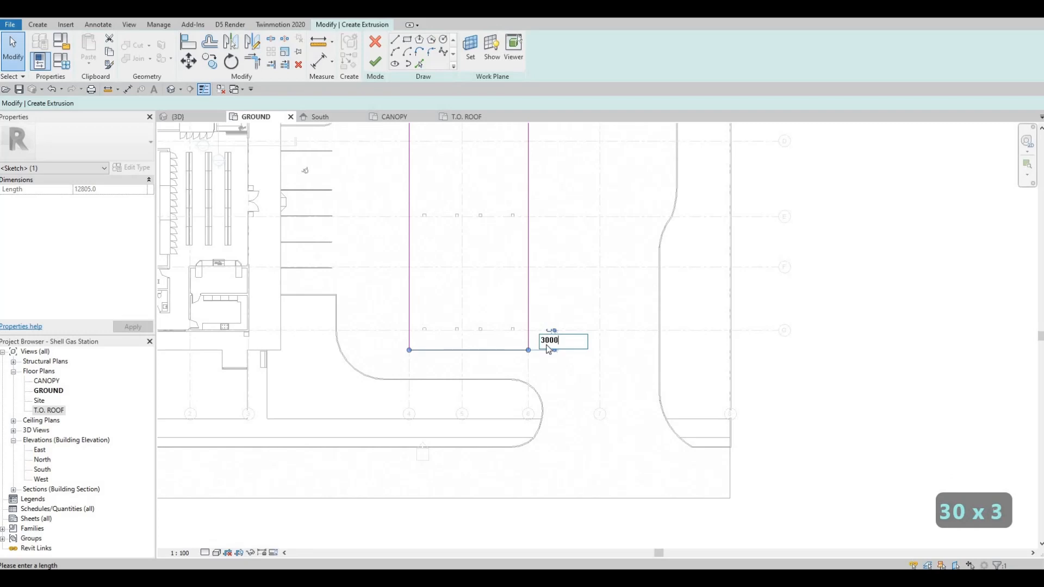
type("0")
key("Return")
key("Escape")
scroll(527, 392, "down", 3)
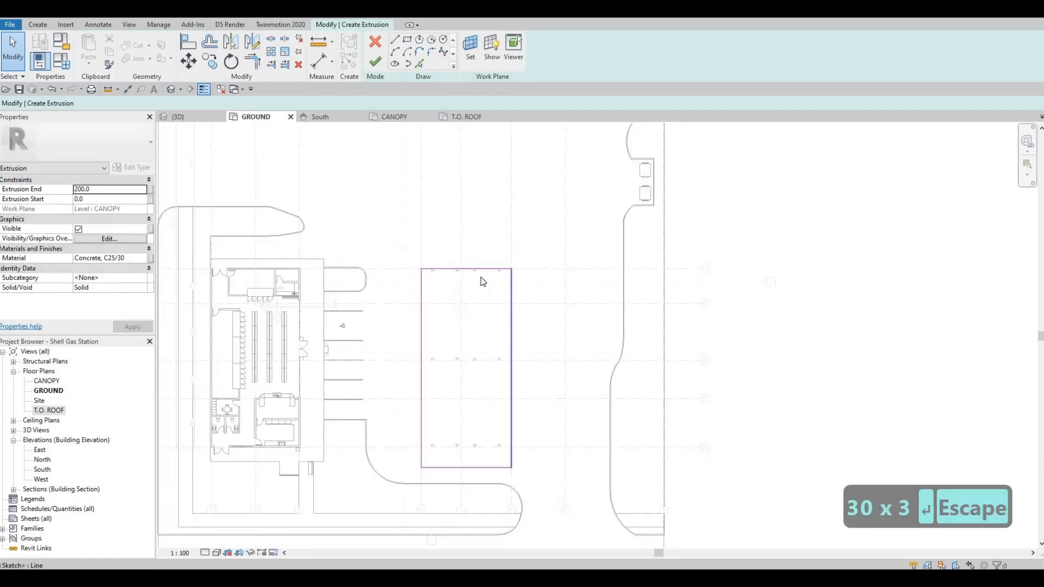
Shift the opposite boundary edge, on grid C, outward by setting its temporary dimension to 3000 mm
left_click(481, 278)
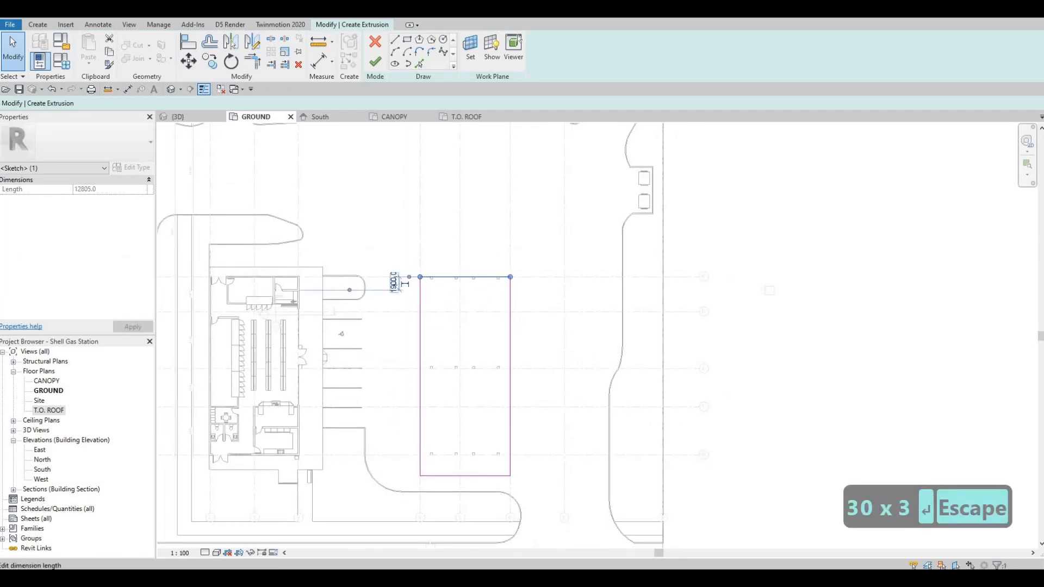
left_click(395, 282)
type("300")
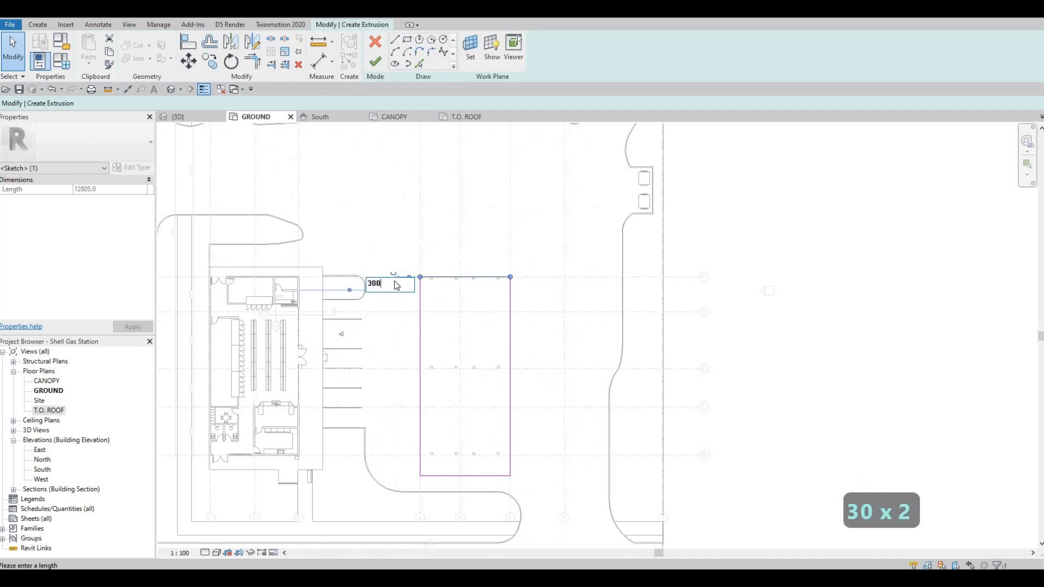
type("0")
key("Return")
key("Escape")
key("Escape")
key("Escape")
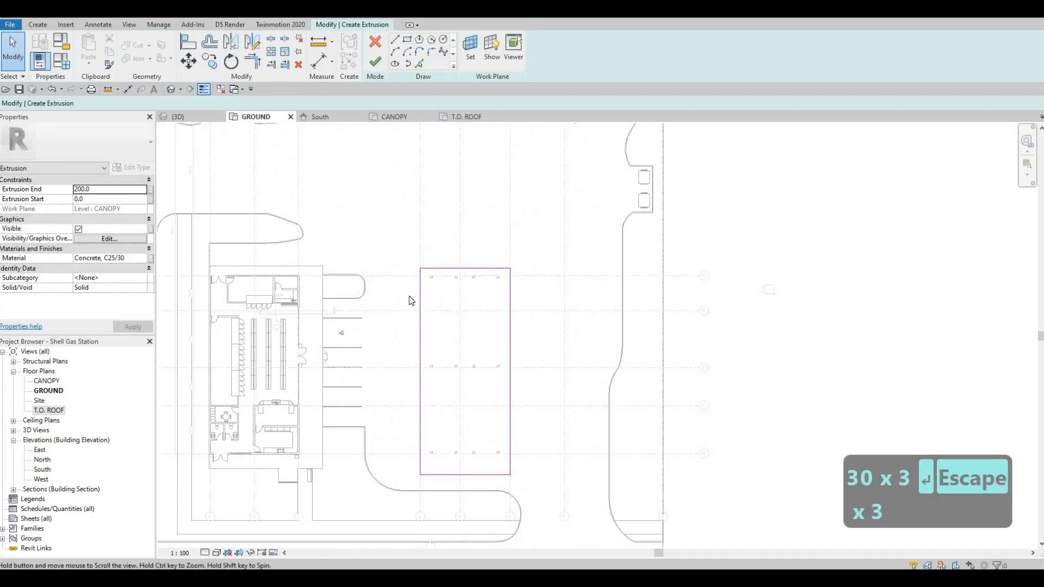
Finish the slab extrusion sketch and inspect the slab over the columns in the 3D view, leaving nothing selected
middle_click_drag(413, 346, 420, 306)
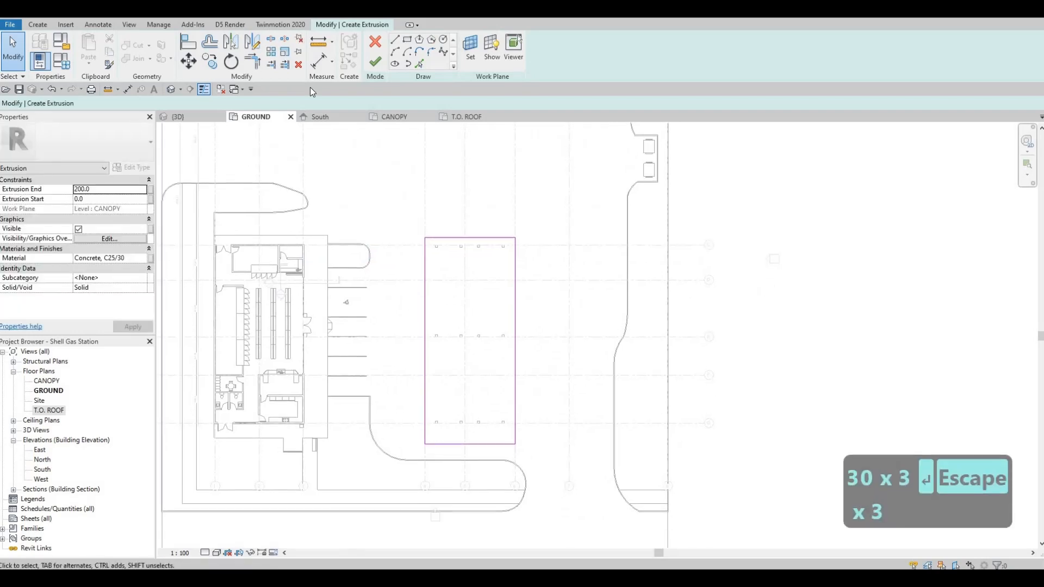
left_click(375, 63)
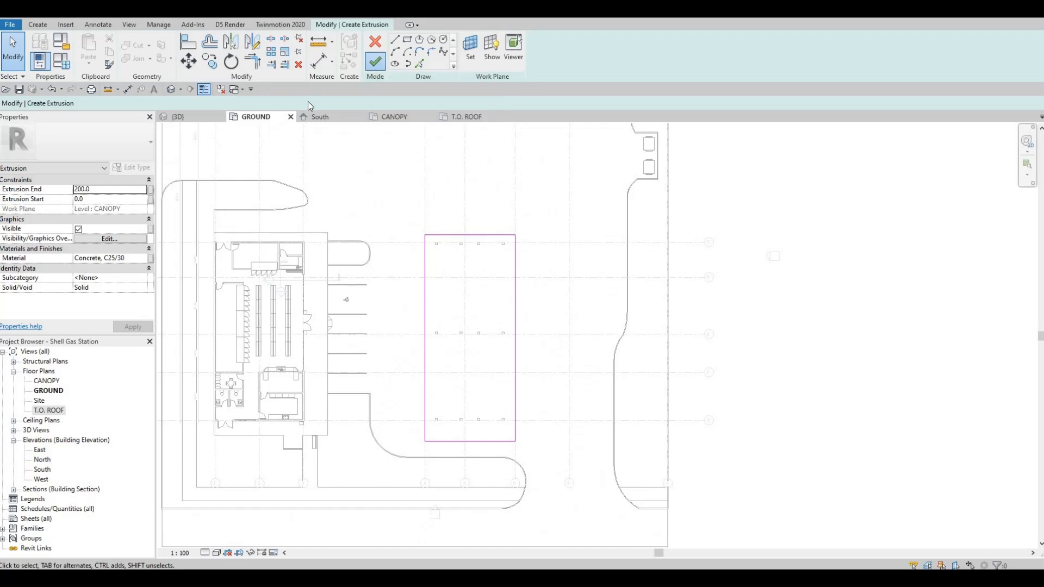
left_click(198, 117)
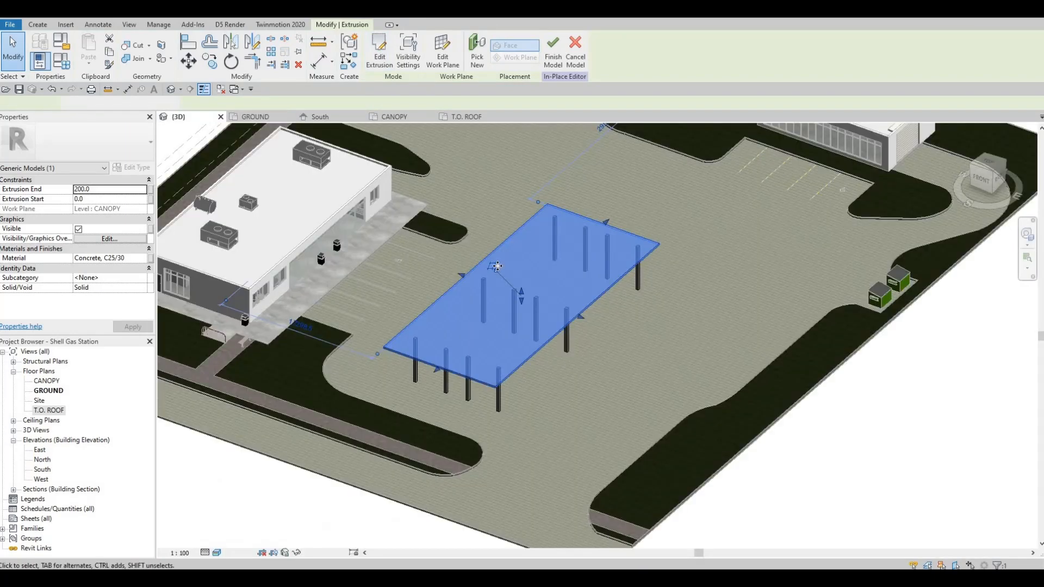
middle_click_drag(466, 176, 445, 179)
middle_click_drag(514, 265, 534, 341, "shift")
scroll(511, 290, "up", 2)
key("Escape")
key("Escape")
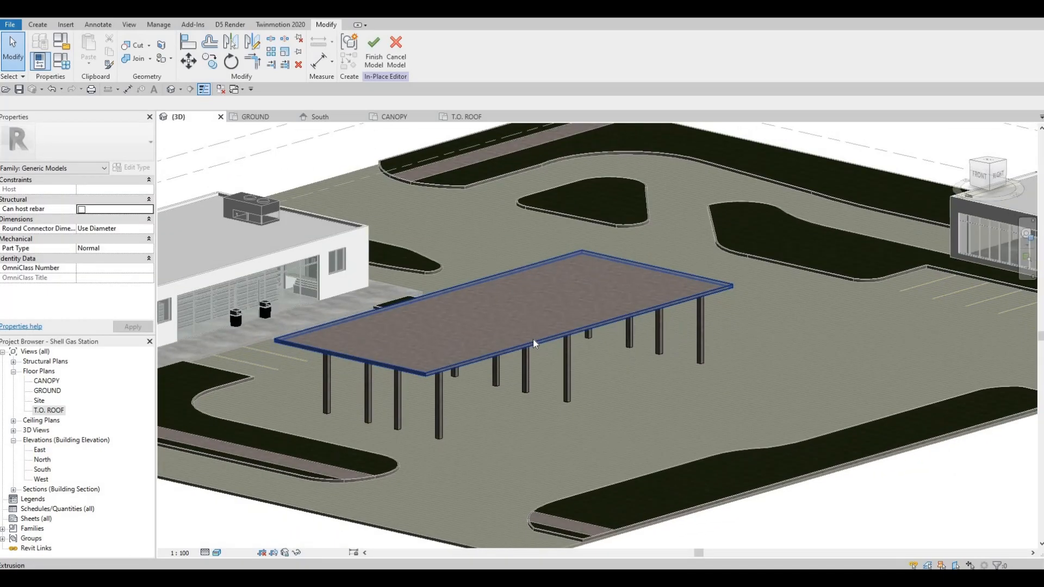
Set the canopy slab's extrusion end to 400 and deselect it
left_click(519, 338)
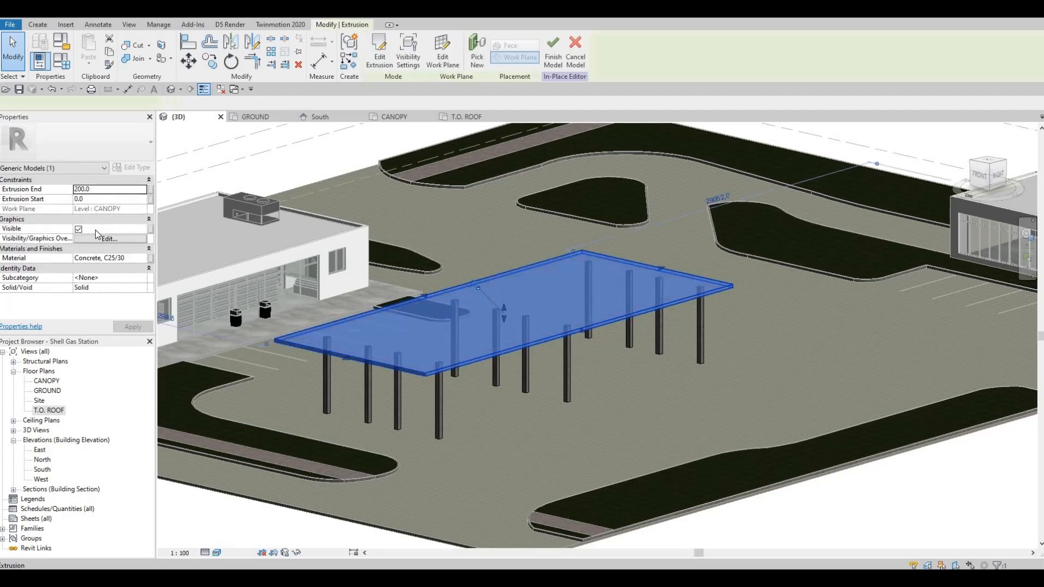
left_click(102, 189)
type("400")
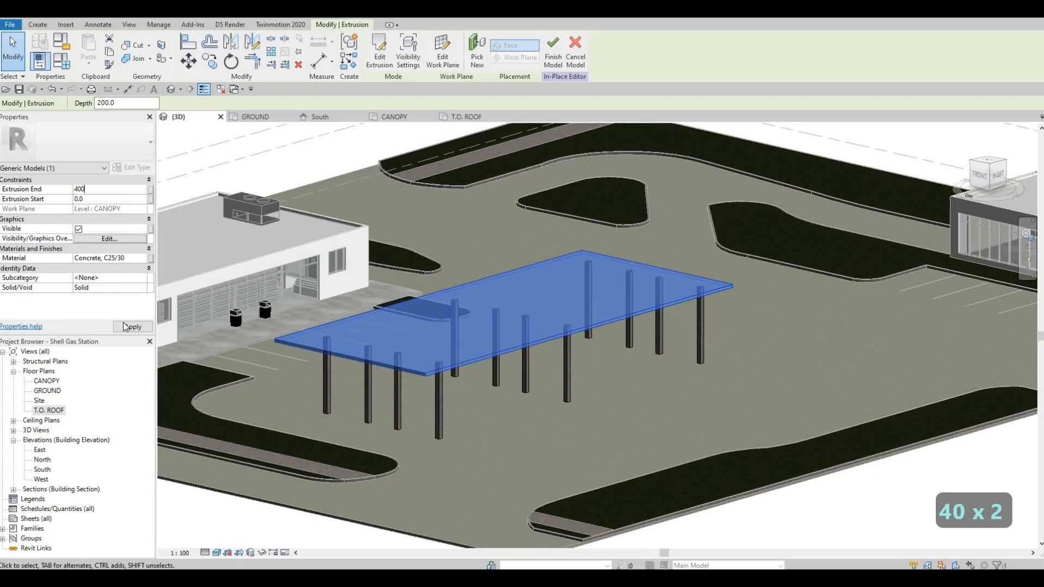
left_click(125, 327)
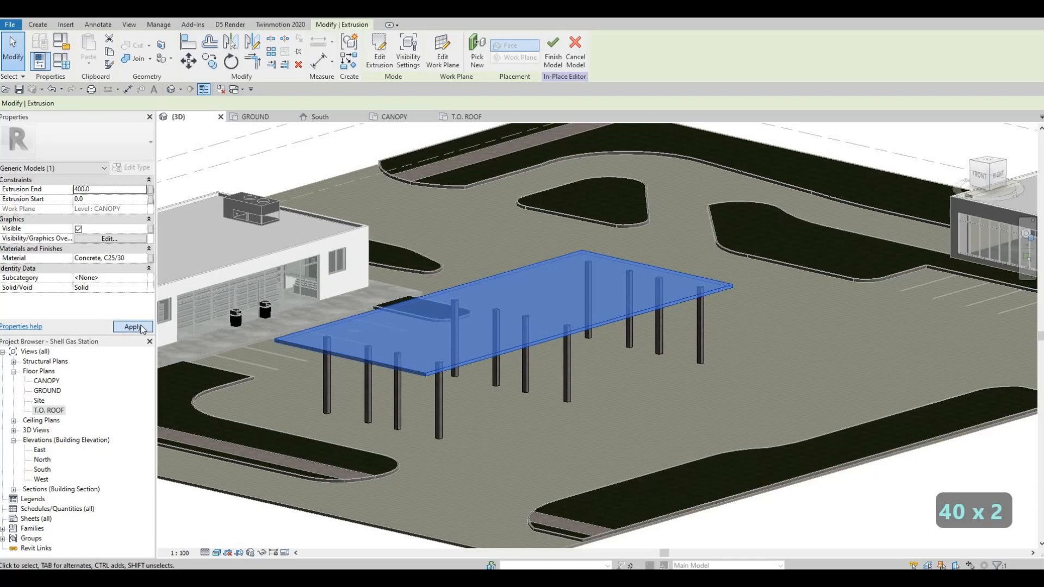
key("Escape")
key("Escape")
key("Escape")
Finish the in-place canopy model
middle_click_drag(254, 328, 304, 256, "shift")
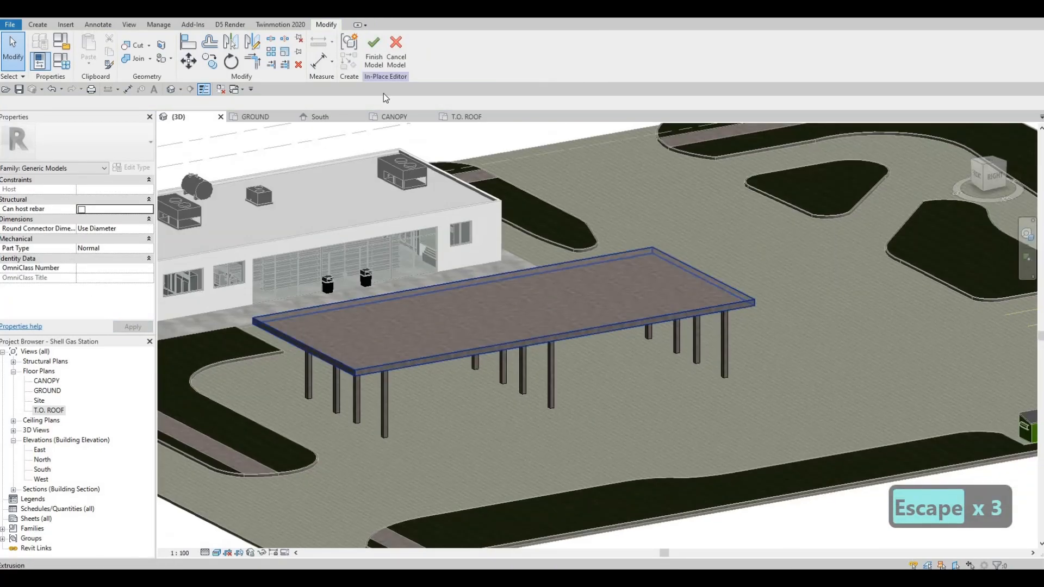
left_click(375, 59)
key("F1")
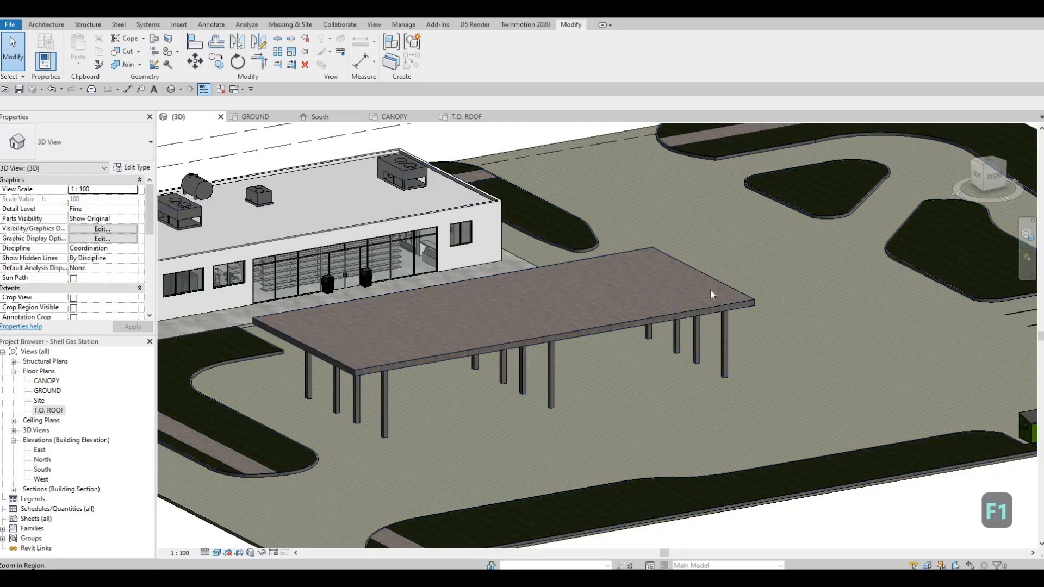
Place an air vacuum component on the grass beside the curb, at the end of the parking bays away from the accessible space
scroll(781, 337, "down", 2)
middle_click_drag(775, 332, 833, 345, "shift")
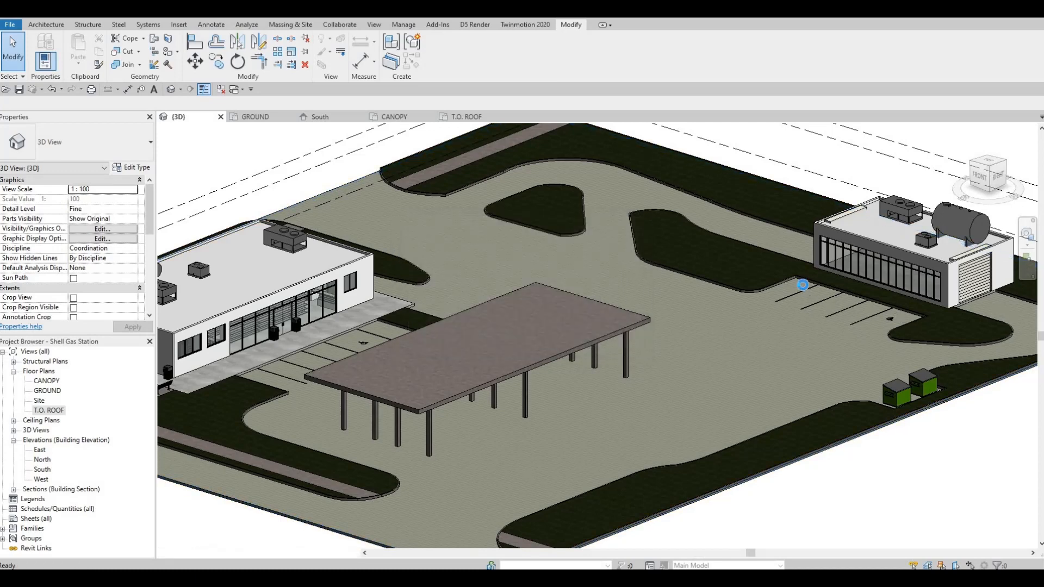
scroll(803, 283, "up", 2)
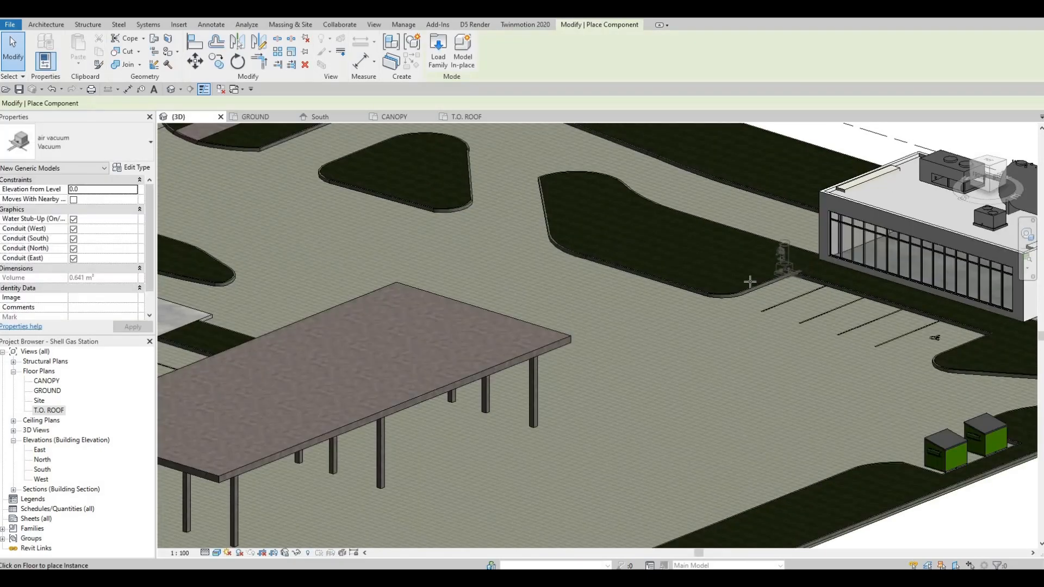
scroll(758, 276, "up", 4)
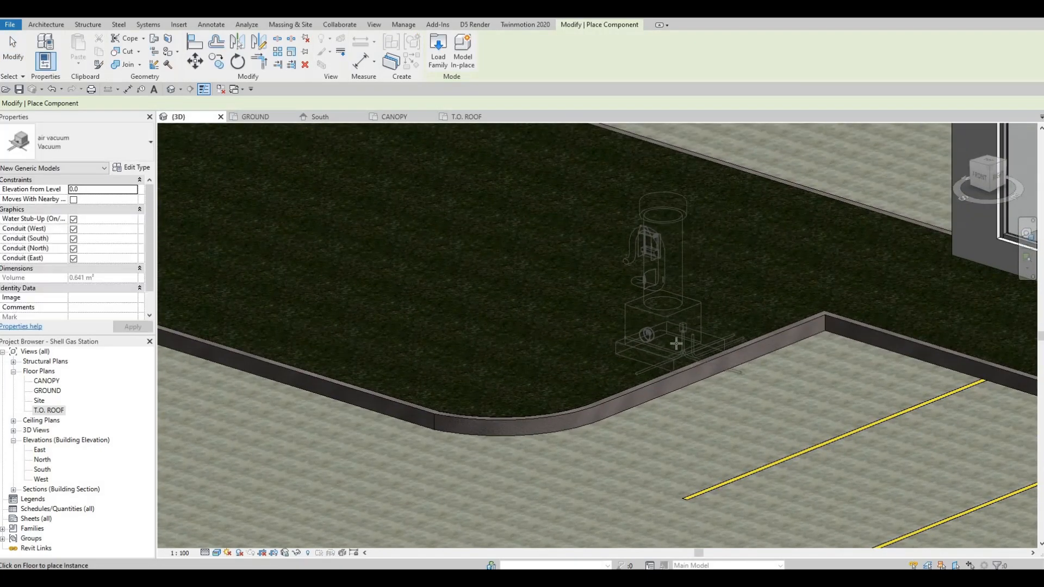
left_click(676, 318)
Place a second air vacuum on the grass island next to the accessible parking space and end the placement
scroll(642, 326, "down", 2)
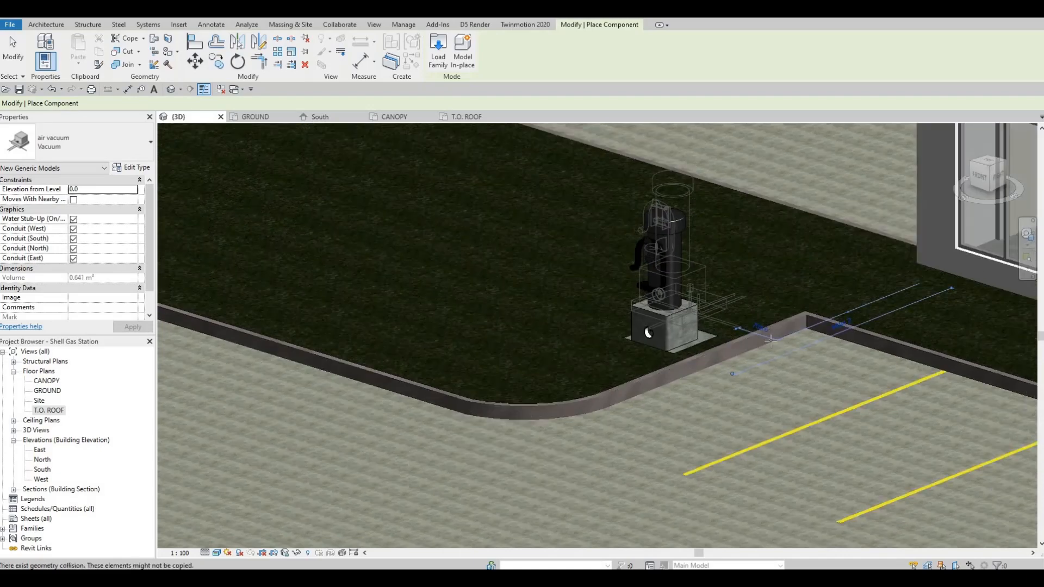
scroll(617, 308, "down", 3)
scroll(913, 414, "up", 2)
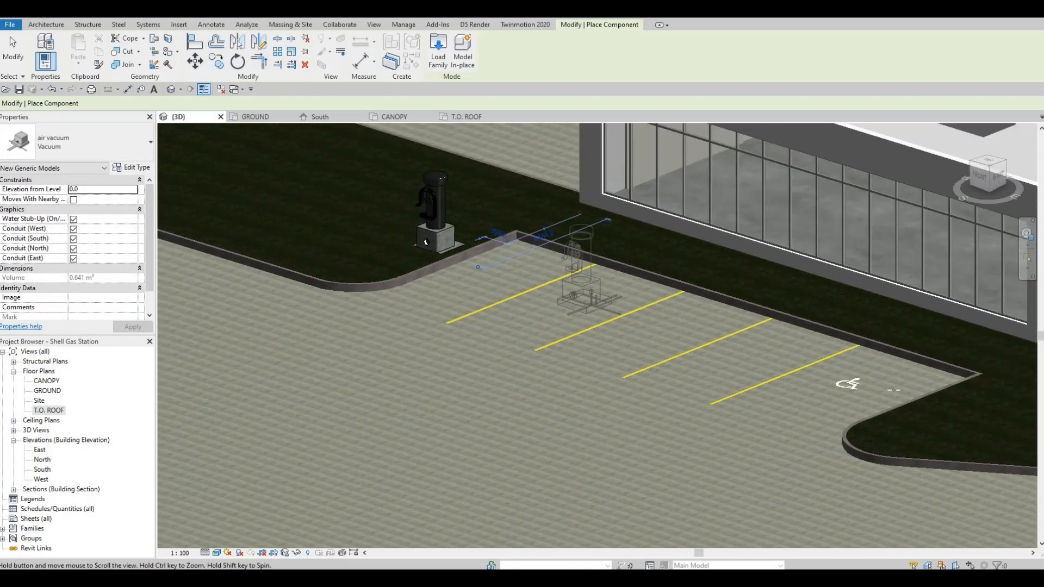
scroll(913, 413, "up", 1)
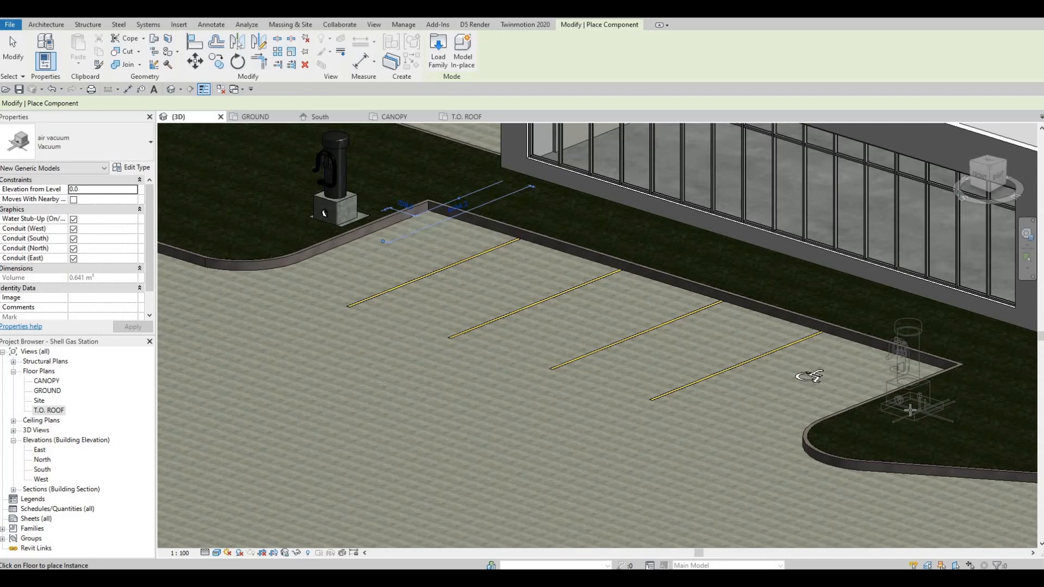
left_click(902, 381)
key("Escape")
key("Escape")
key("Escape")
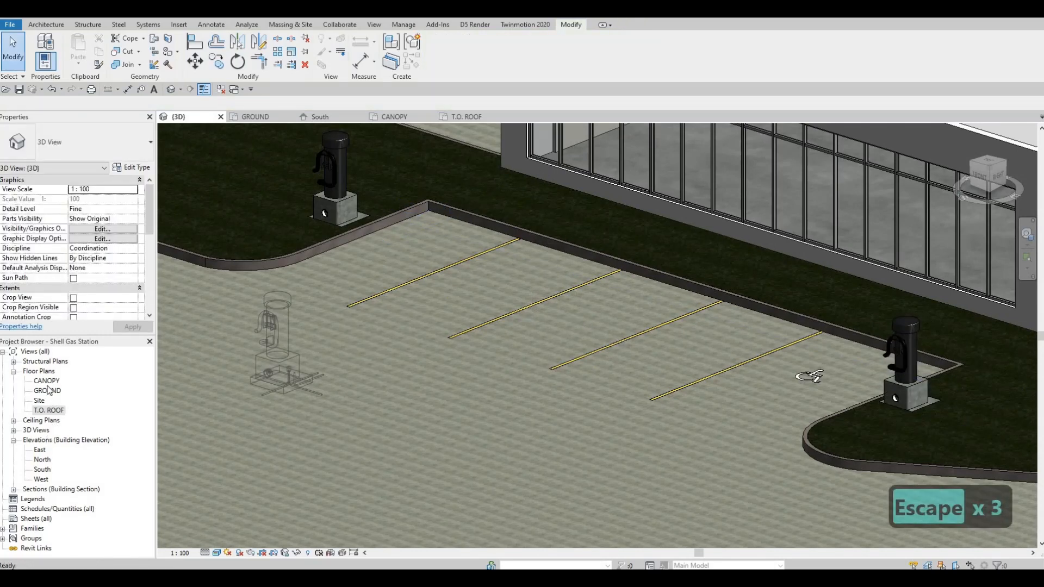
In the GROUND floor plan, rotate the air vacuum at the end away from the accessible space by 90 degrees to face the parking bays
left_click(255, 117)
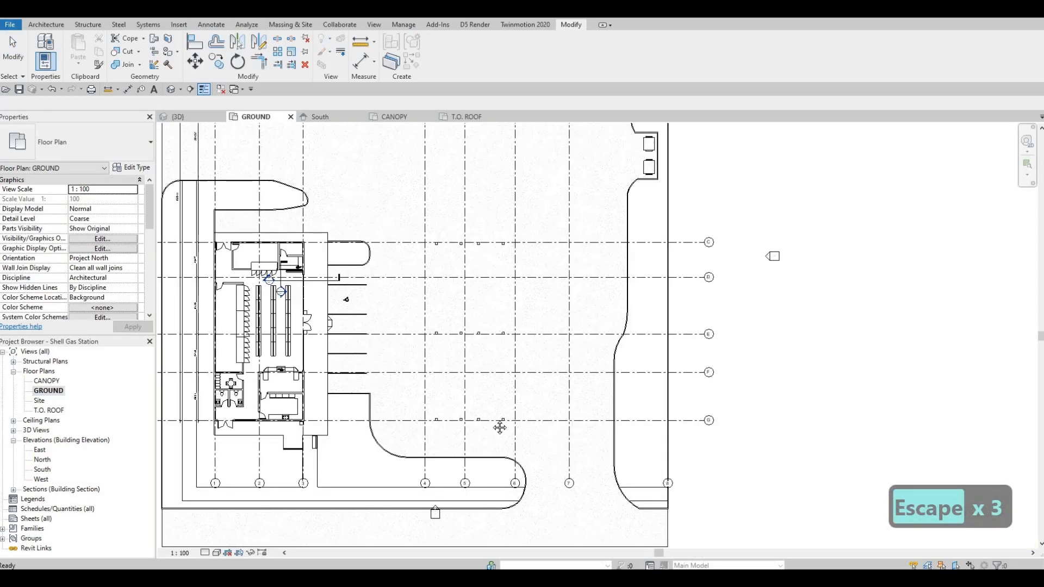
middle_click_drag(458, 136, 441, 223)
scroll(440, 223, "up", 1)
middle_click_drag(426, 169, 413, 268)
scroll(413, 269, "up", 6)
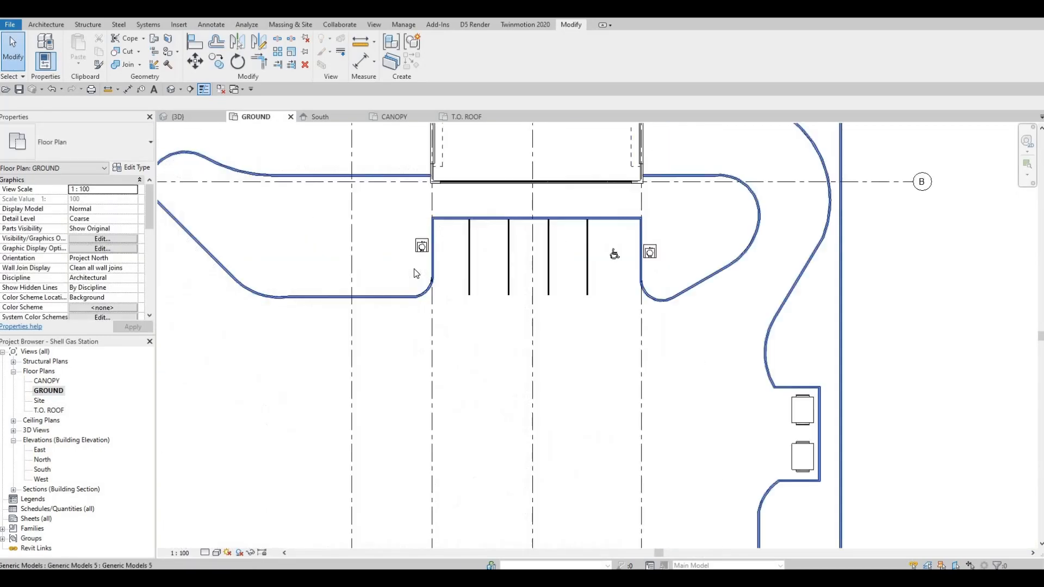
left_click(425, 262)
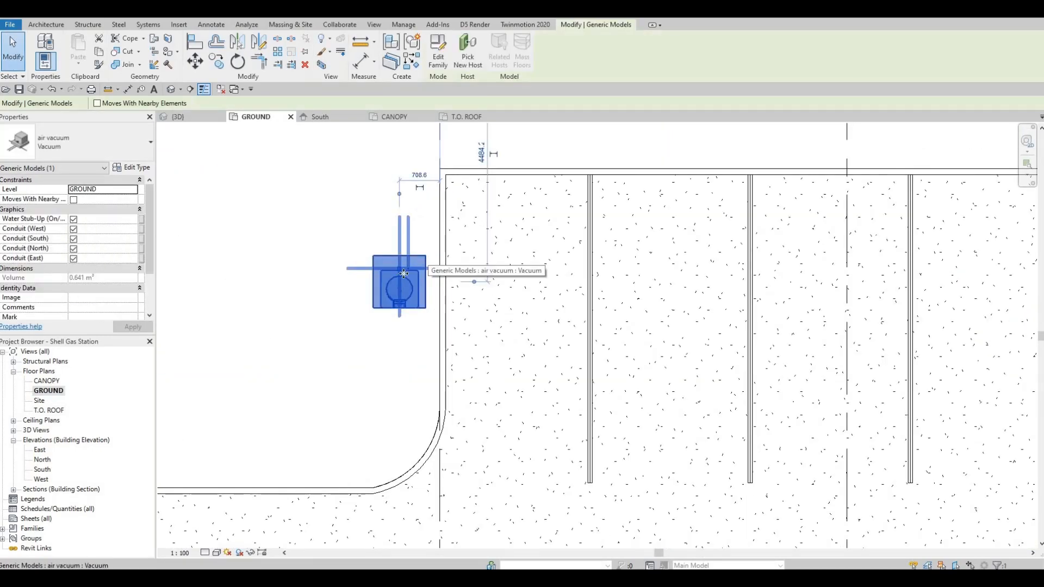
key("r")
key("o")
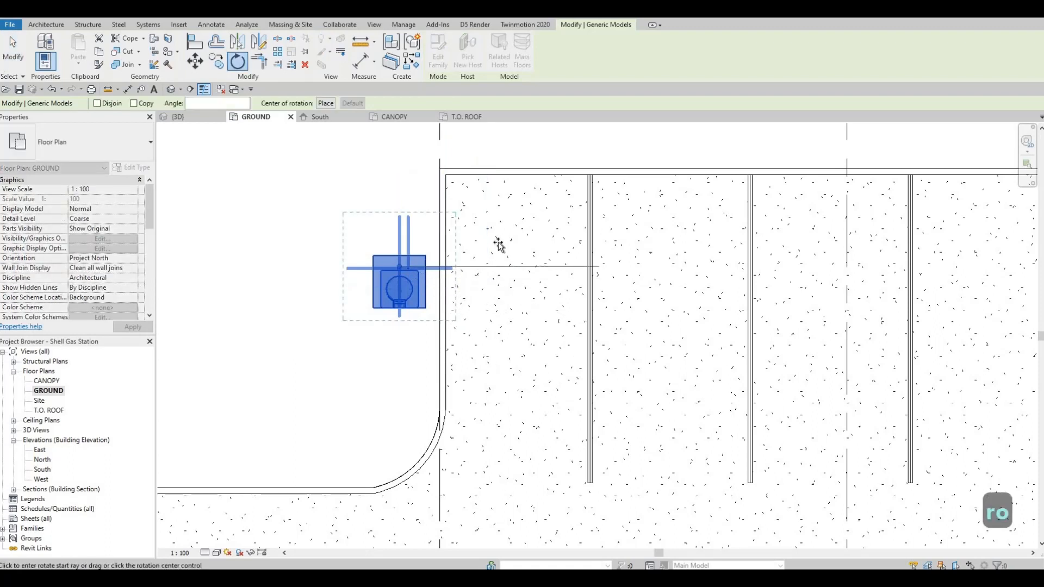
left_click(506, 266)
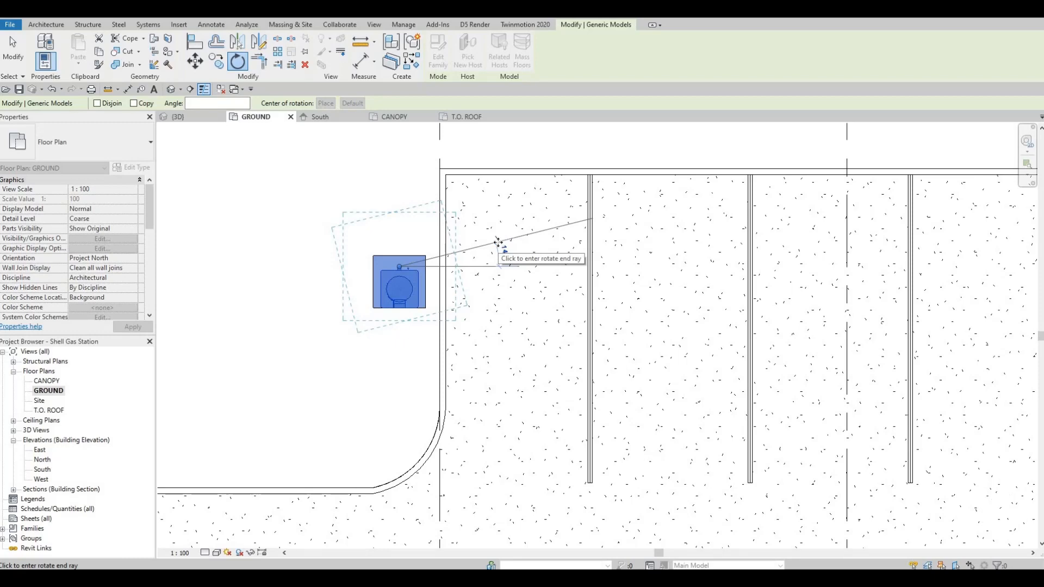
type("90")
key("Return")
key("Escape")
Rotate the air vacuum beside the accessible parking space by 90 degrees so it faces the bays
scroll(598, 260, "down", 2)
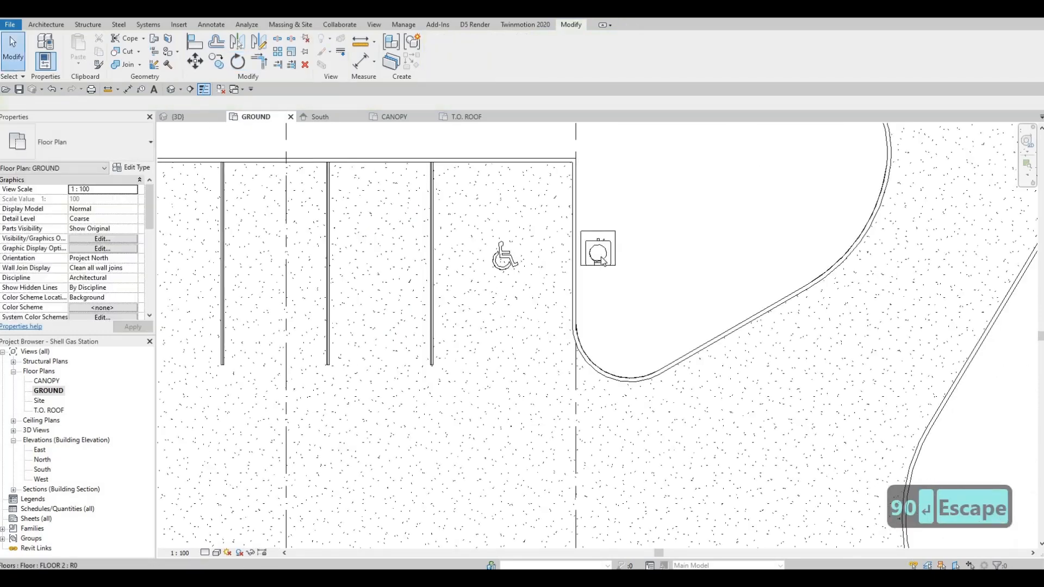
left_click(601, 260)
key("r")
key("o")
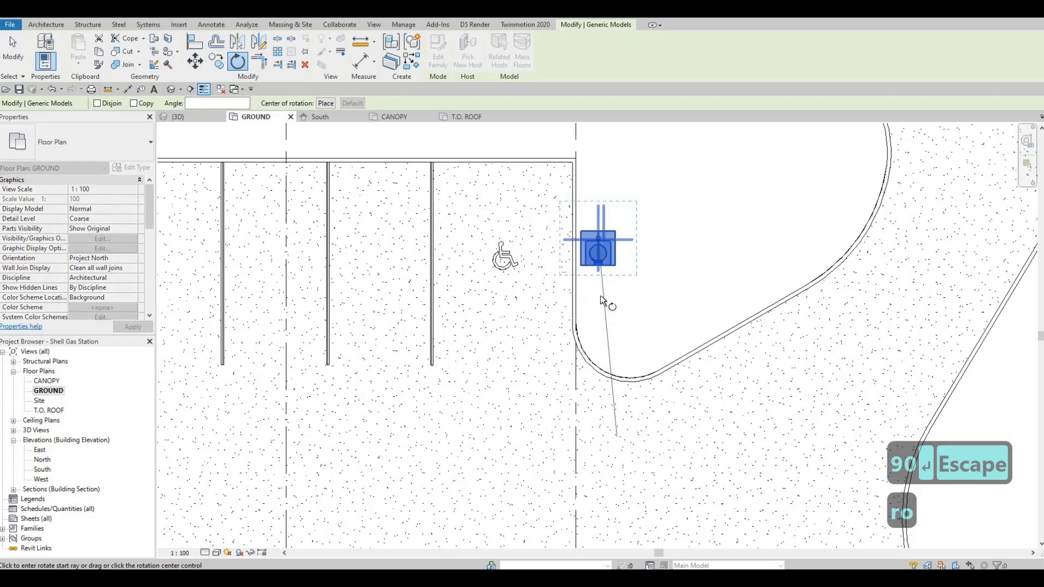
left_click(544, 299)
type("90")
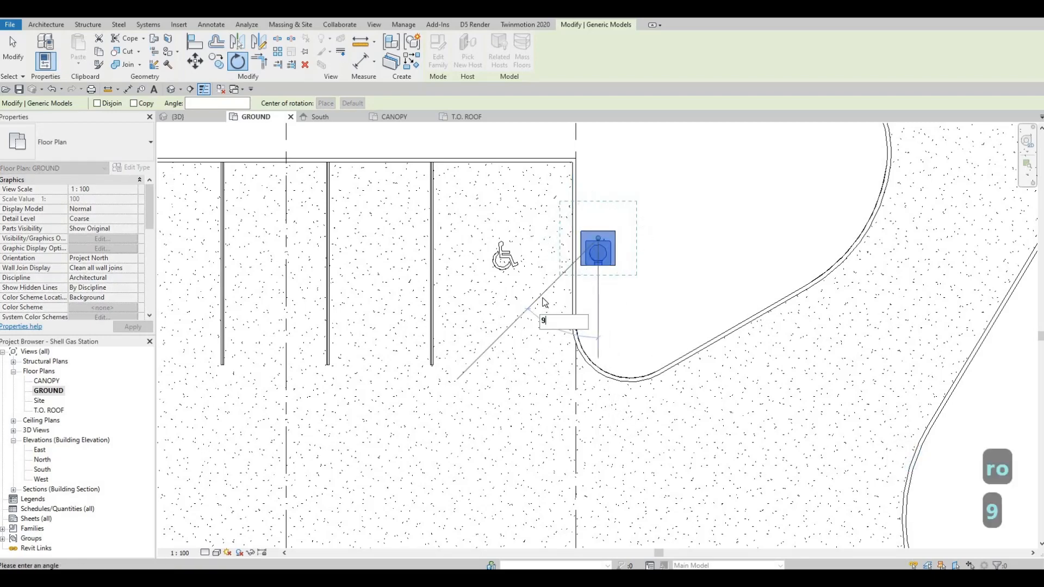
key("Return")
key("Escape")
Nudge the air vacuum beside the accessible space away from the curb onto the grass island and deselect it
scroll(533, 300, "down", 2)
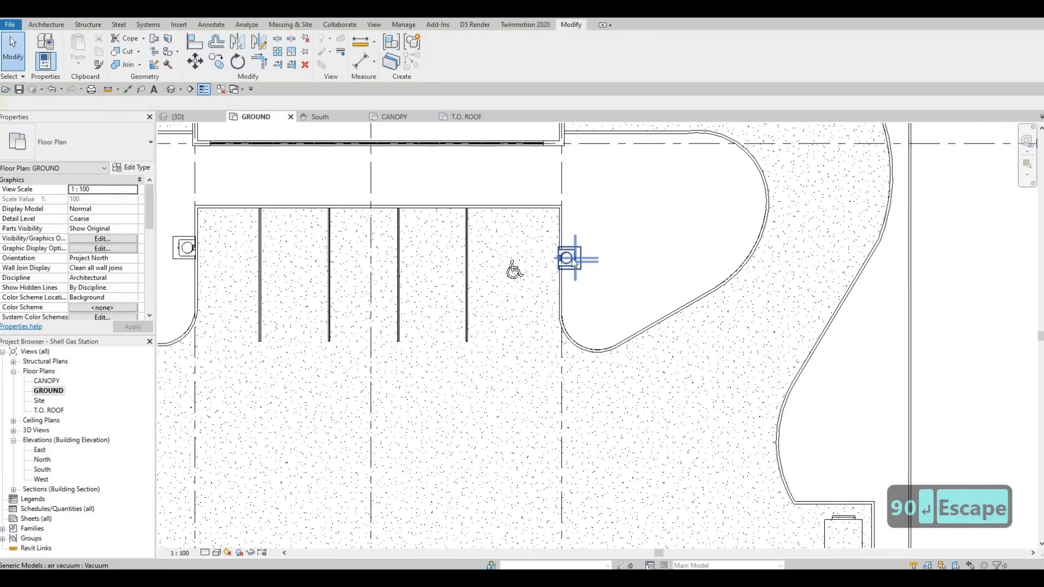
key("Escape")
key("Escape")
left_click(571, 260)
key("Right")
key("Right")
key("Right")
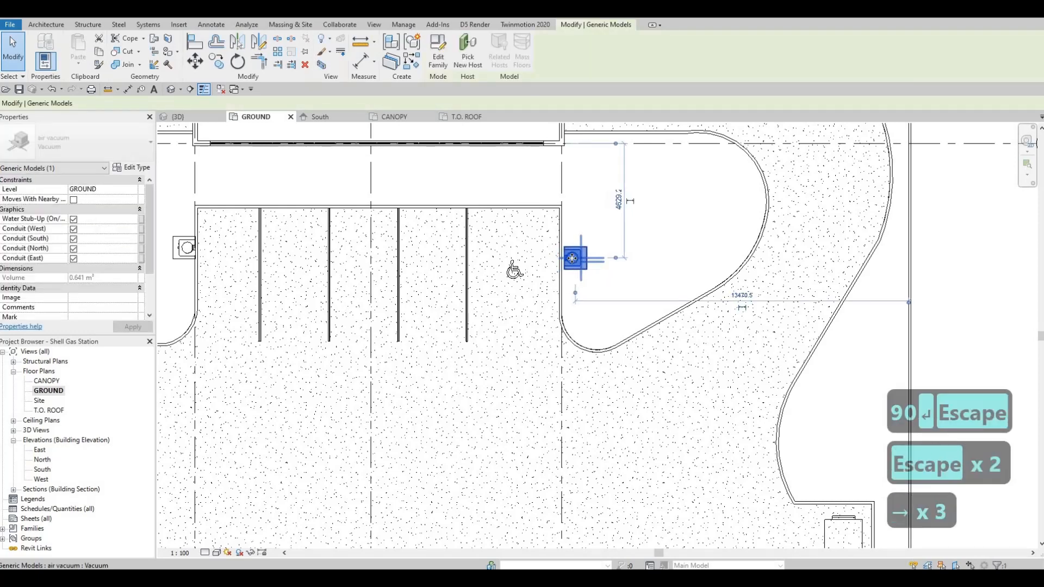
key("Escape")
key("Escape")
Nudge the air vacuum at the opposite end of the parking bays slightly away from its curb and deselect it
left_click(170, 241)
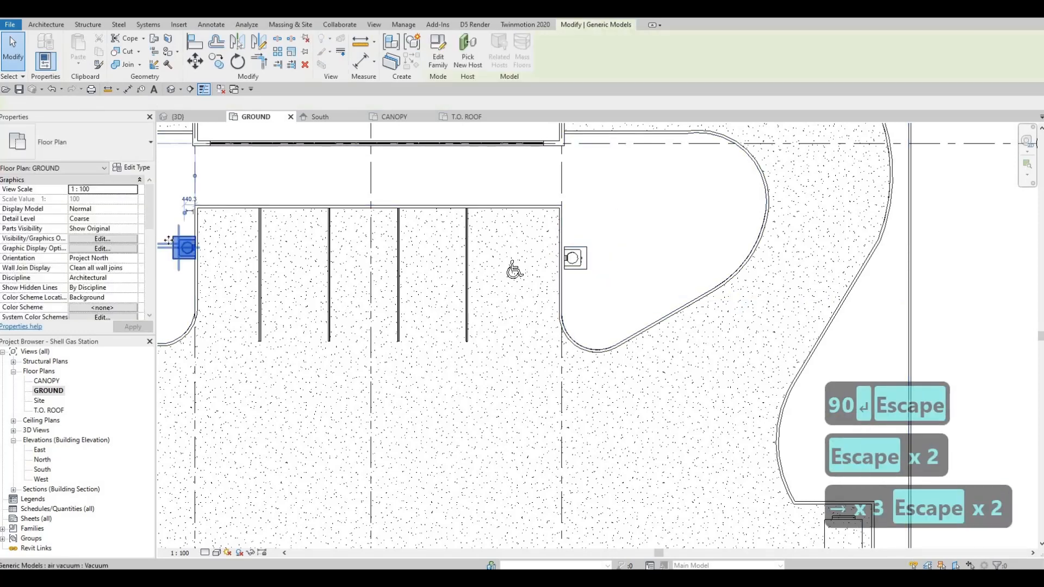
key("Left")
key("Left")
key("Left")
key("Right")
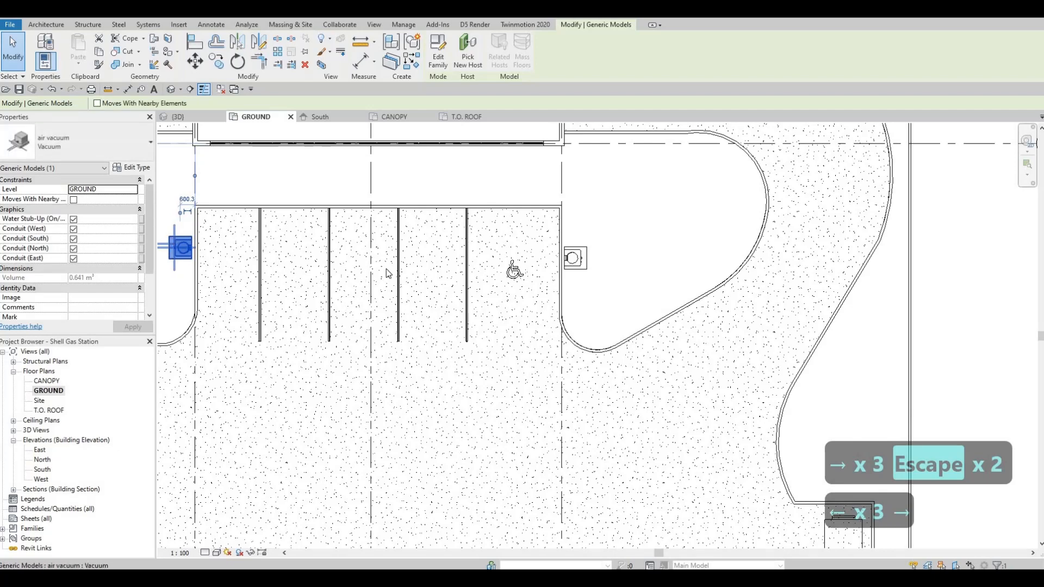
key("Escape")
key("Escape")
key("Escape")
Place another air vacuum like the existing one on the grass strip past the dumpsters, about 2100 mm from grid line C
left_click(569, 259)
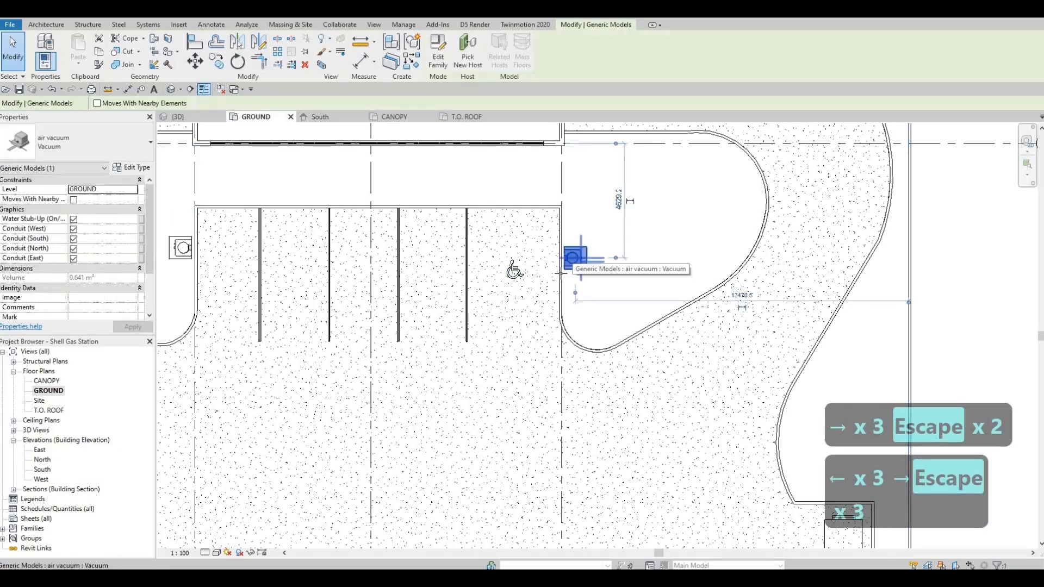
key("c")
key("s")
scroll(557, 275, "down", 1)
middle_click_drag(565, 381, 494, 147)
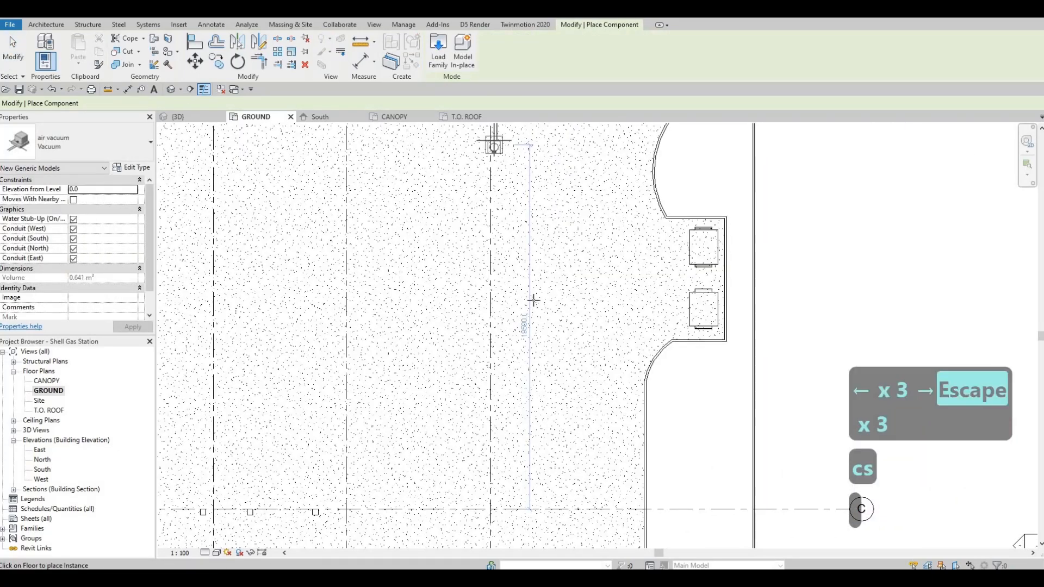
key("space")
middle_click_drag(657, 468, 629, 377)
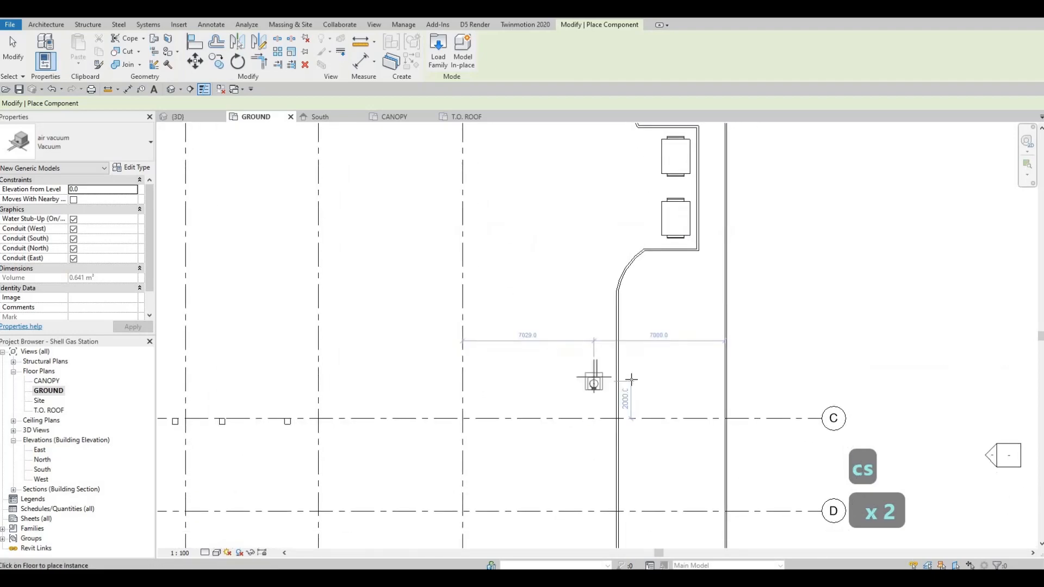
left_click(631, 379)
scroll(630, 375, "up", 3)
key("Escape")
key("Escape")
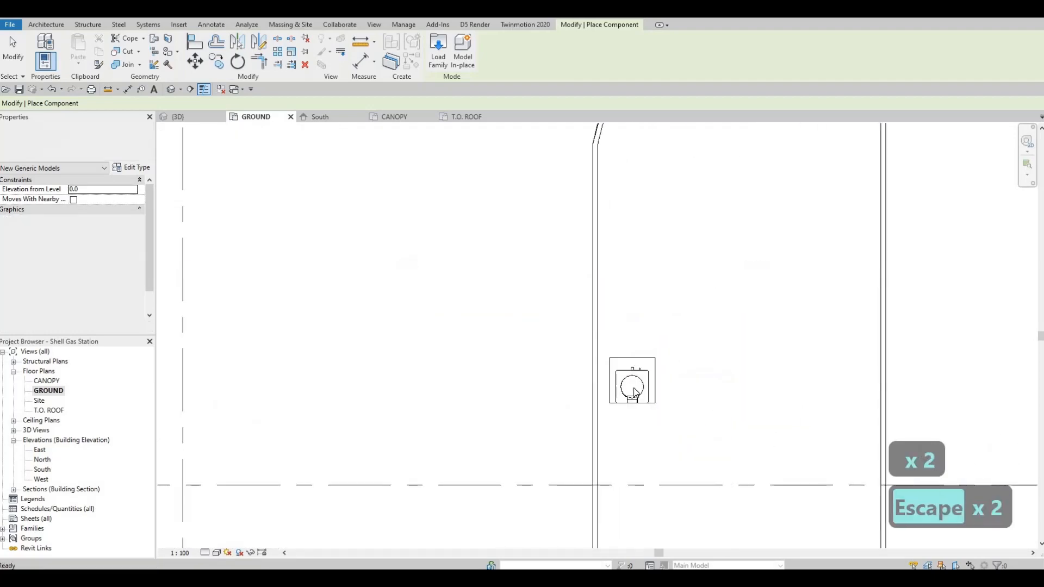
key("Escape")
key("Escape")
Rotate the air vacuum near grid line C by 90 degrees so it faces the paved driveway
left_click(632, 387)
key("r")
key("o")
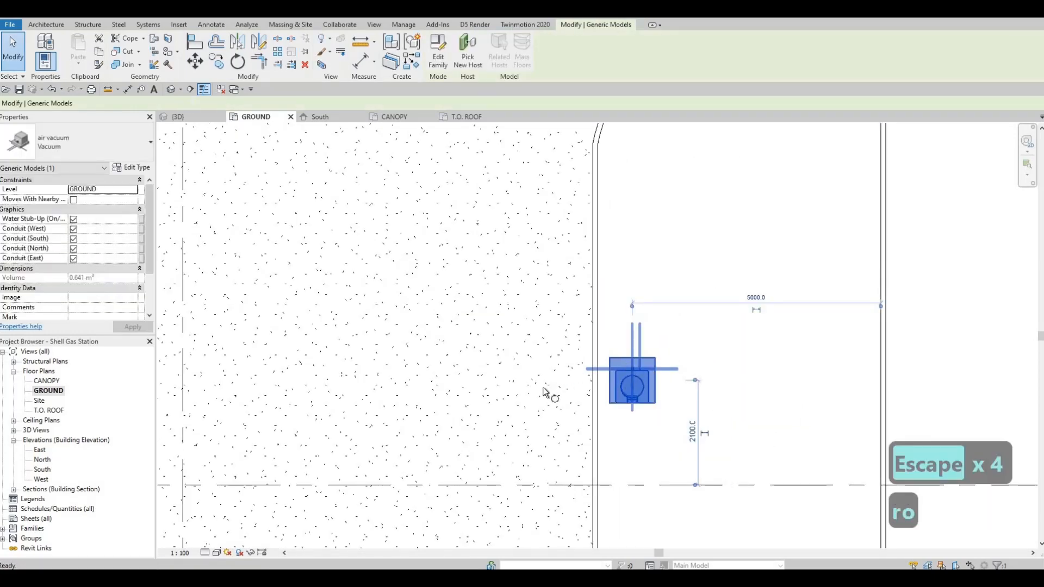
left_click(481, 282)
type("90")
key("Return")
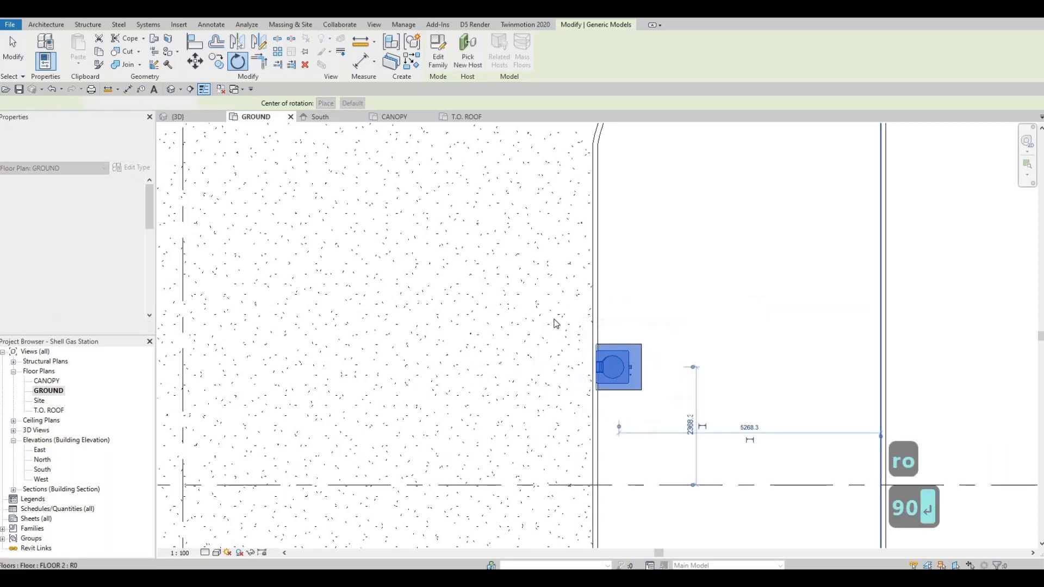
key("Escape")
key("Escape")
Nudge the air vacuum near grid line C away from the curb into the grass strip and deselect it
left_click(607, 346)
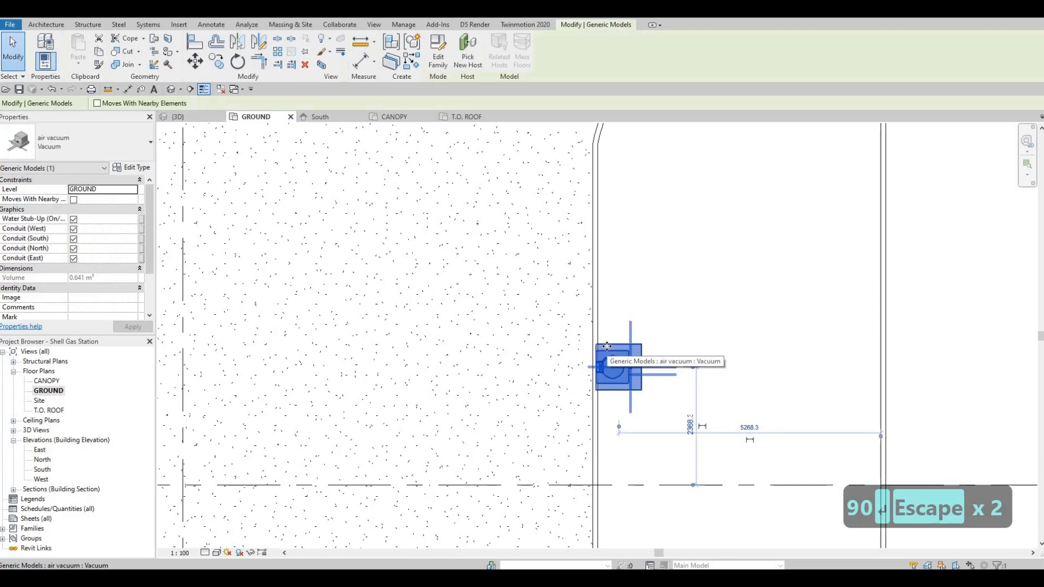
key("Right")
key("Right")
key("Right")
key("Right")
key("Right")
key("Right")
key("Escape")
key("Escape")
key("Escape")
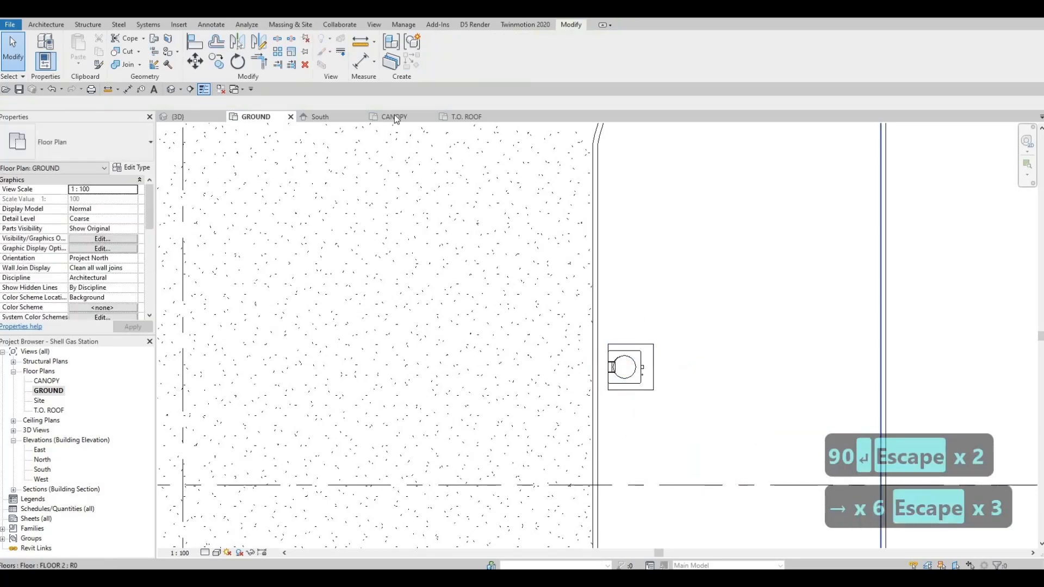
Examine the placed air vacuums and the canopy from several angles in the 3D view
left_click(201, 117)
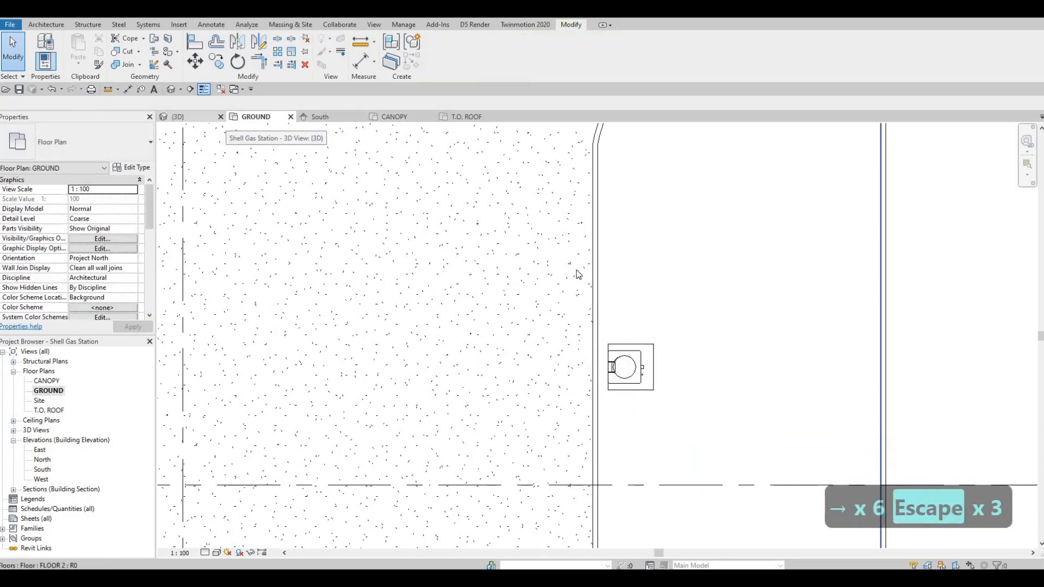
scroll(547, 276, "down", 2)
scroll(563, 334, "down", 2)
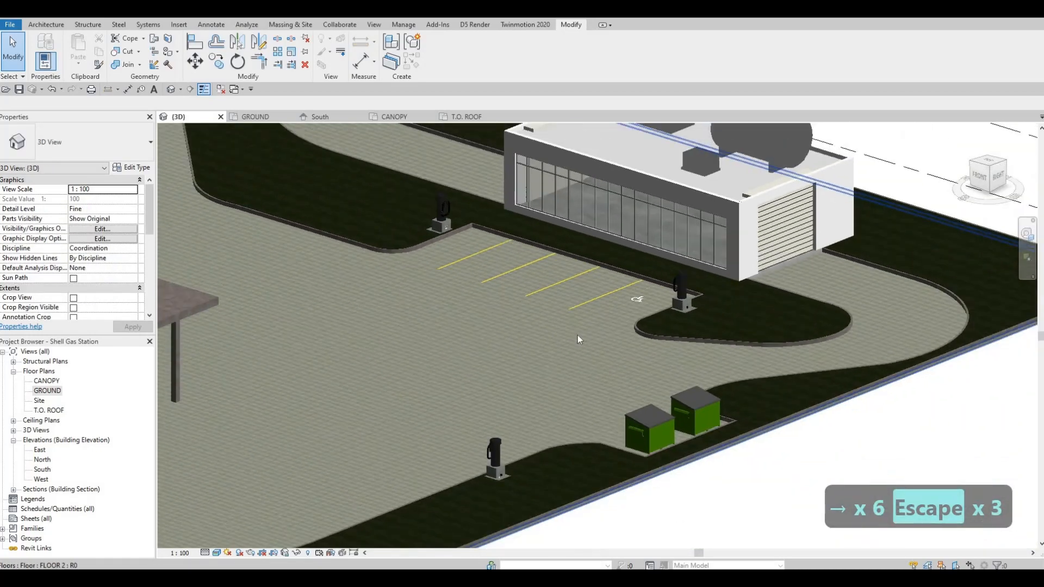
middle_click_drag(577, 334, 766, 356, "shift")
middle_click_drag(536, 343, 808, 356)
middle_click_drag(688, 376, 716, 376, "shift")
scroll(719, 377, "down", 2)
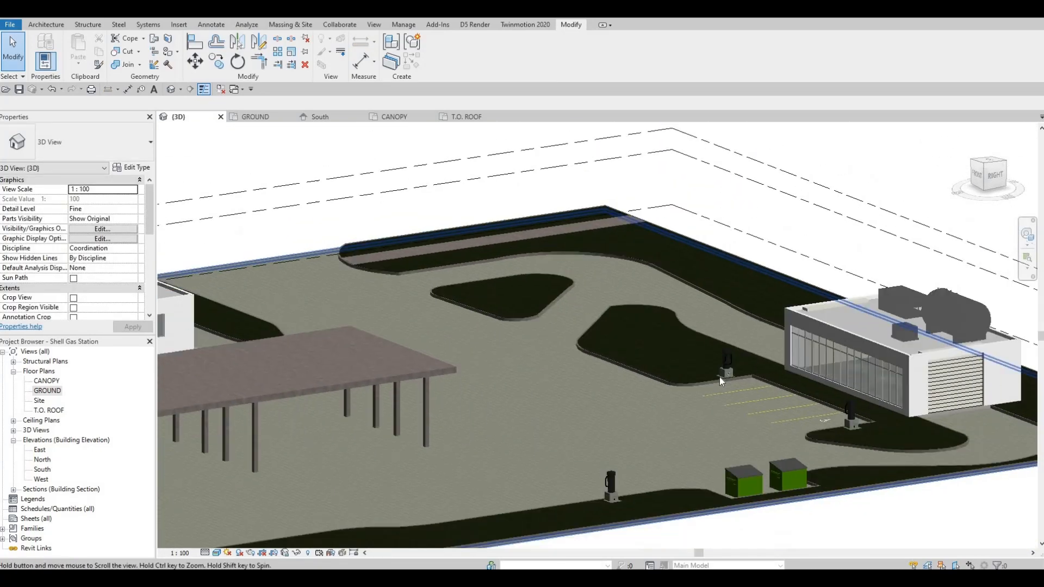
scroll(720, 377, "up", 6)
scroll(677, 384, "down", 5)
middle_click_drag(326, 375, 423, 367)
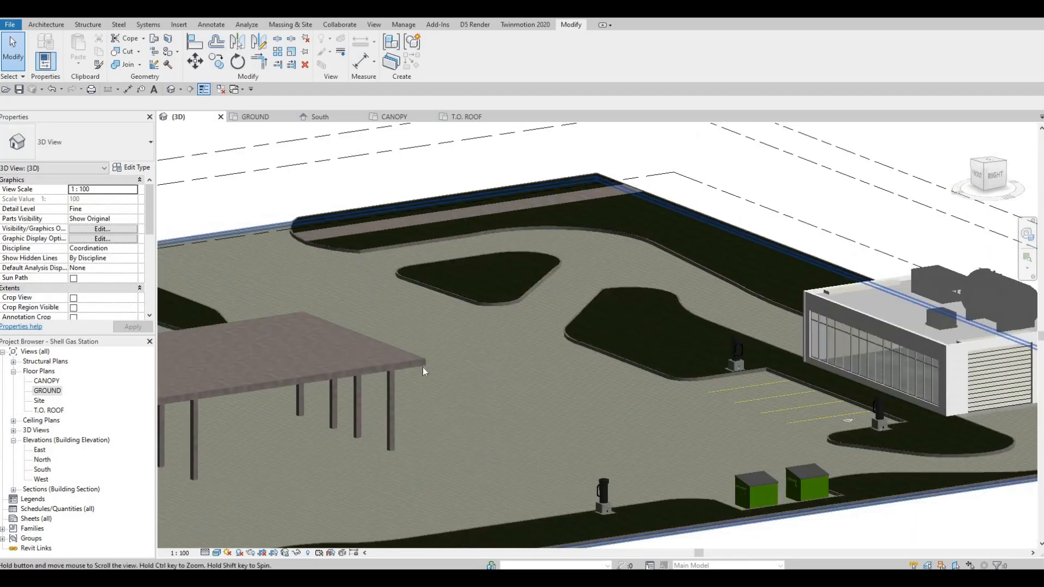
middle_click_drag(185, 405, 396, 371)
scroll(397, 369, "up", 2)
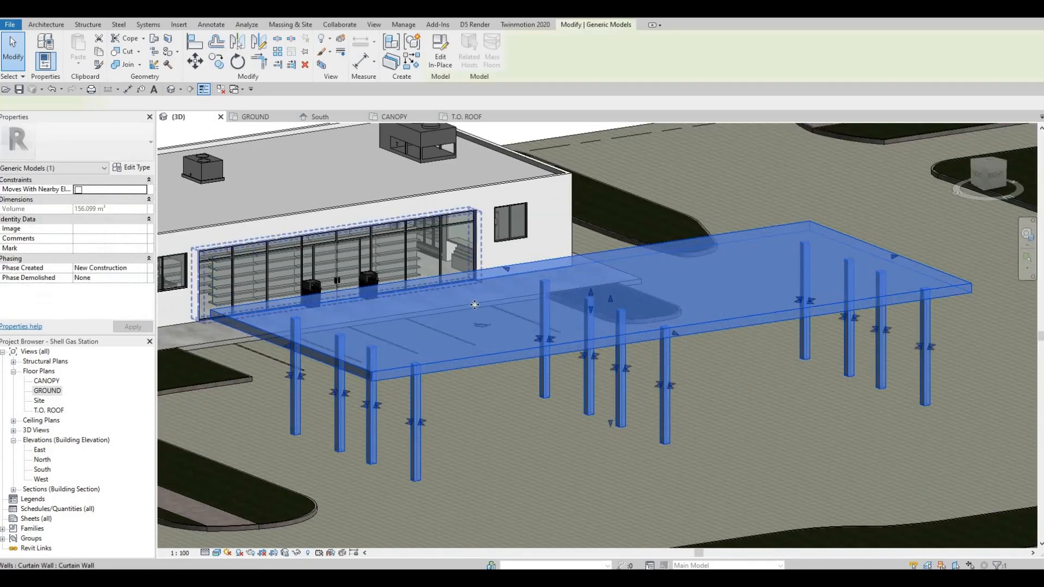
Edit the in-place canopy, set its slab's extrusion end to 600 and finish the model
key("Escape")
left_click(484, 341)
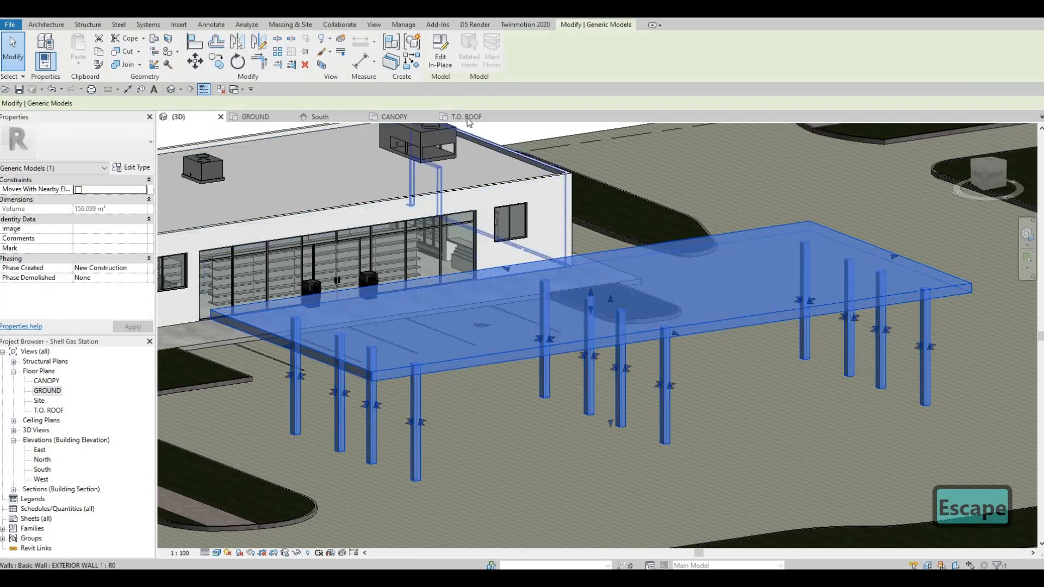
left_click(440, 57)
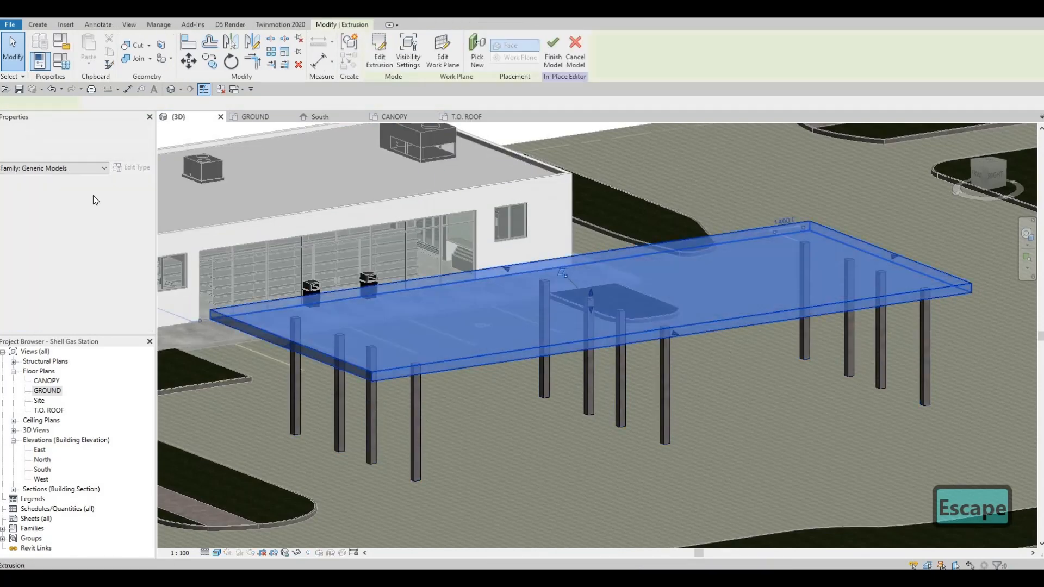
left_click(98, 189)
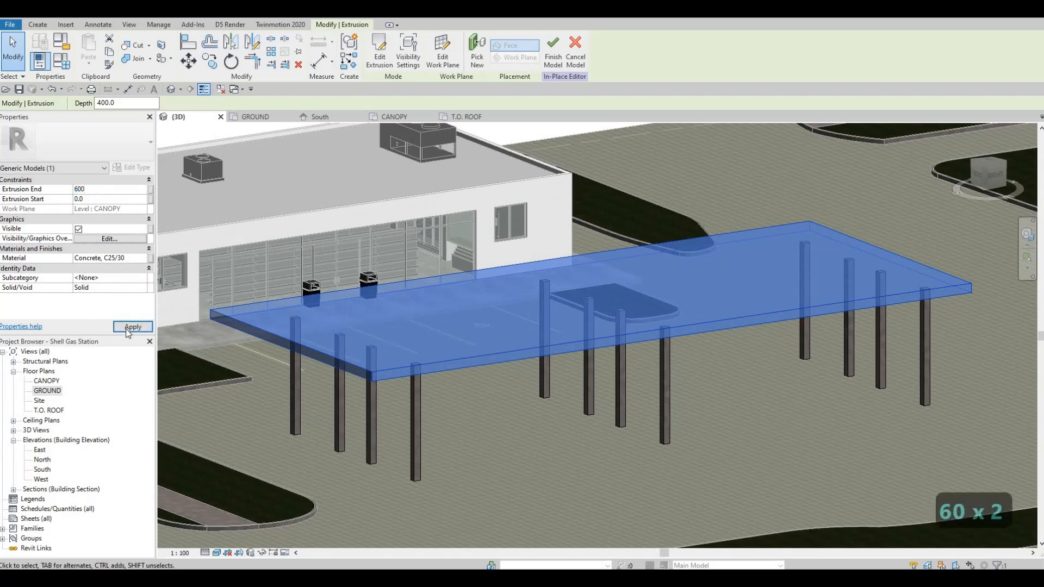
left_click(126, 329)
key("Escape")
key("Escape")
key("Escape")
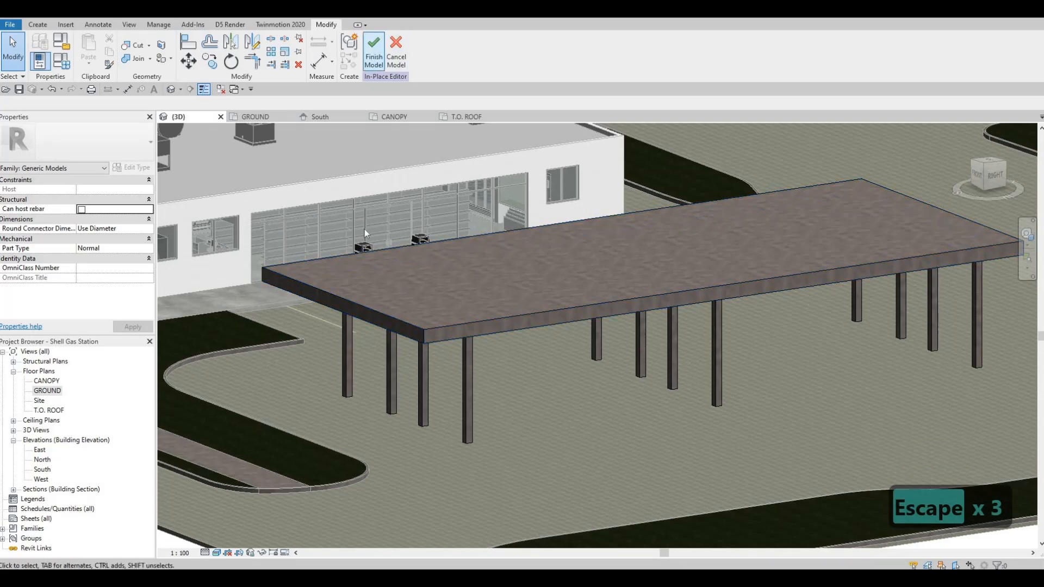
Open the GROUND floor plan and load the M_RPC Beetle family from the library's Entourage folder
double_click(47, 391)
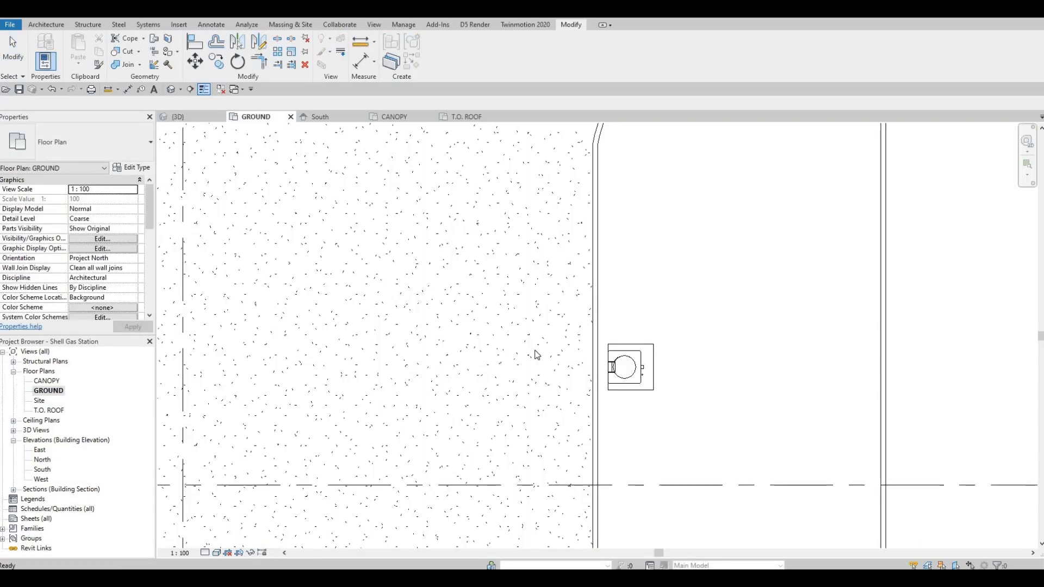
scroll(537, 355, "down", 9)
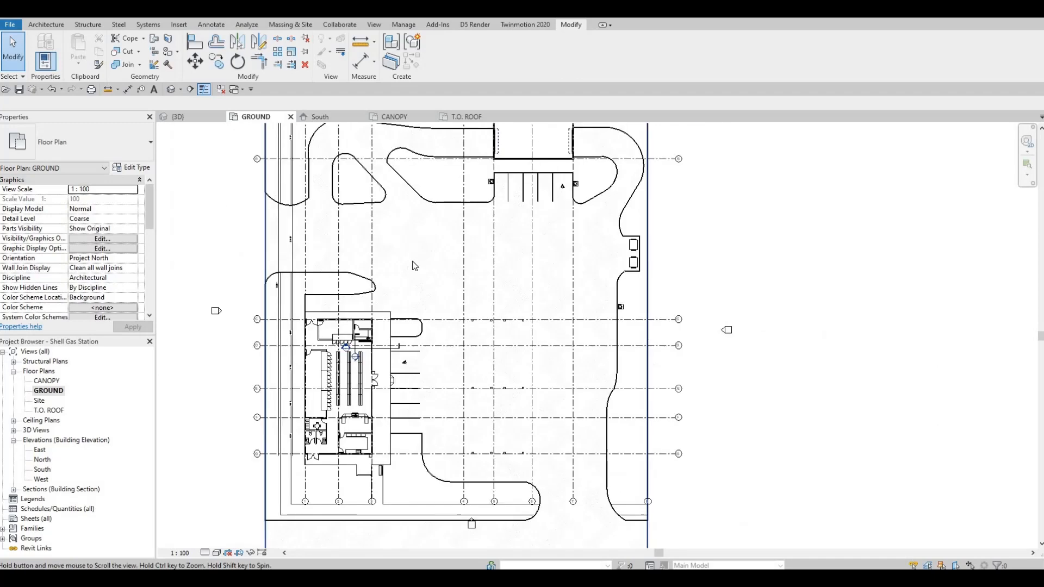
middle_click_drag(413, 265, 419, 241)
key("Escape")
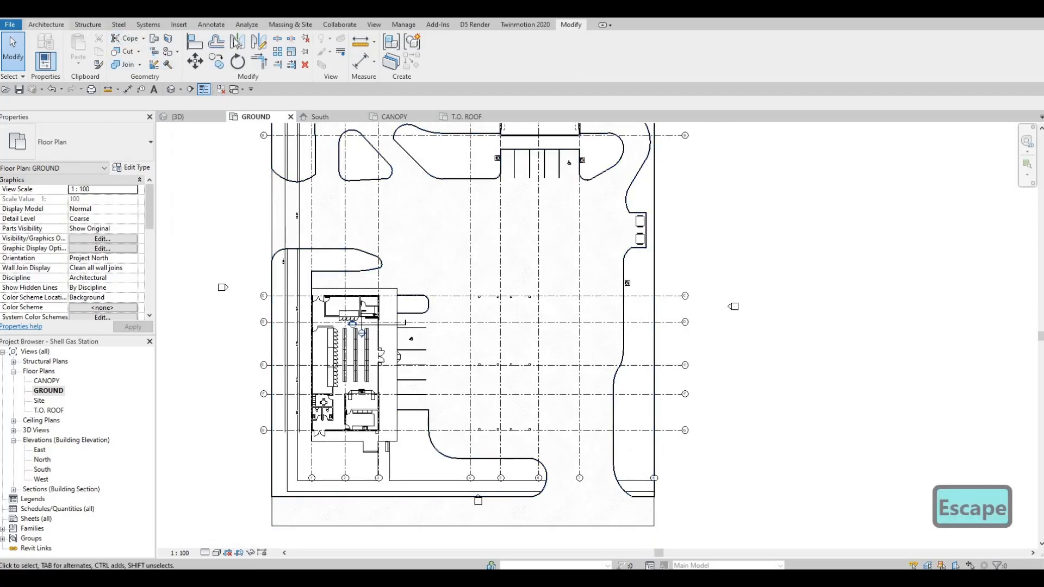
left_click(179, 25)
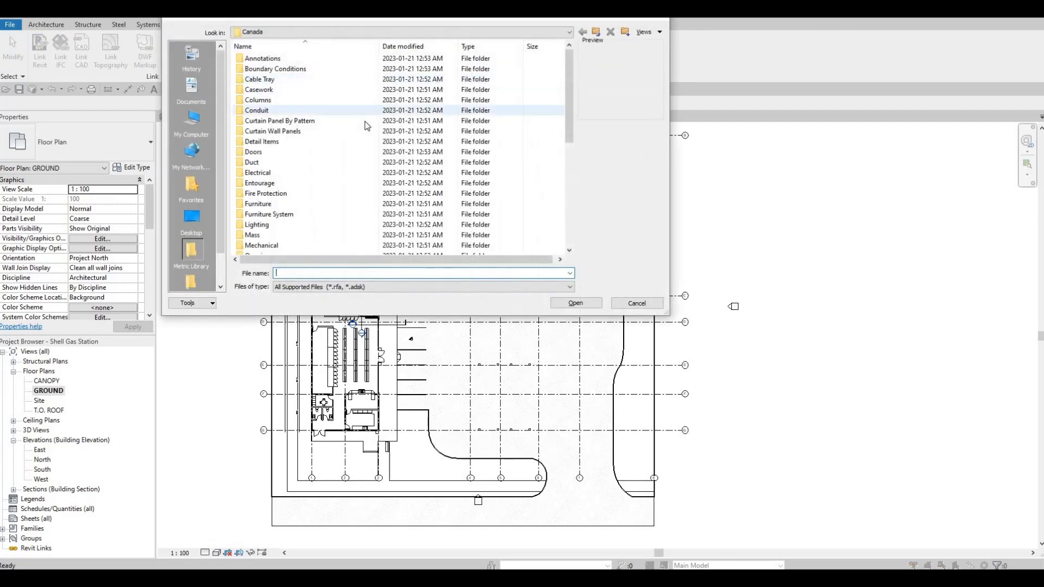
scroll(342, 146, "down", 1)
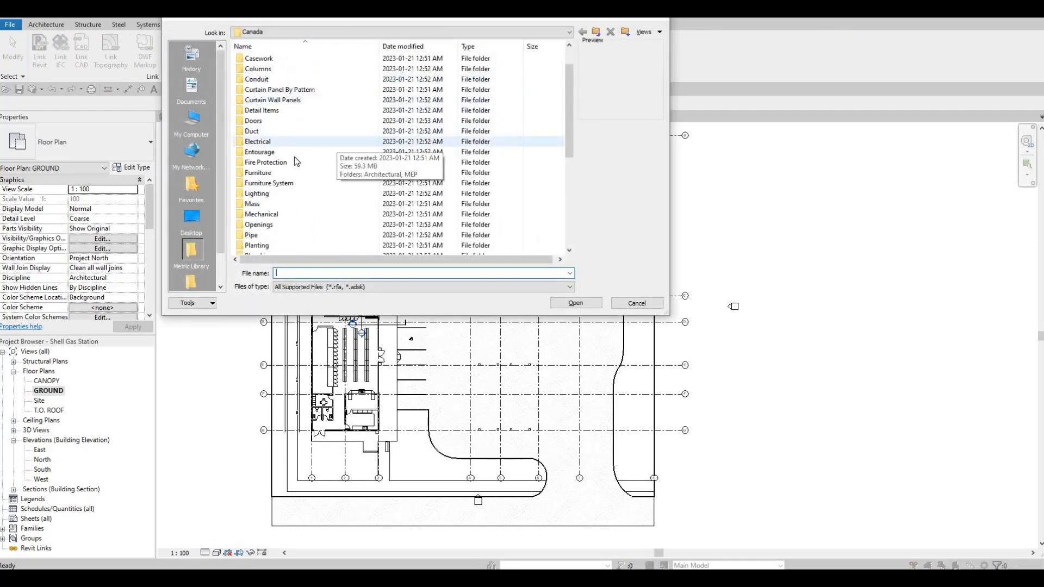
scroll(291, 172, "down", 2)
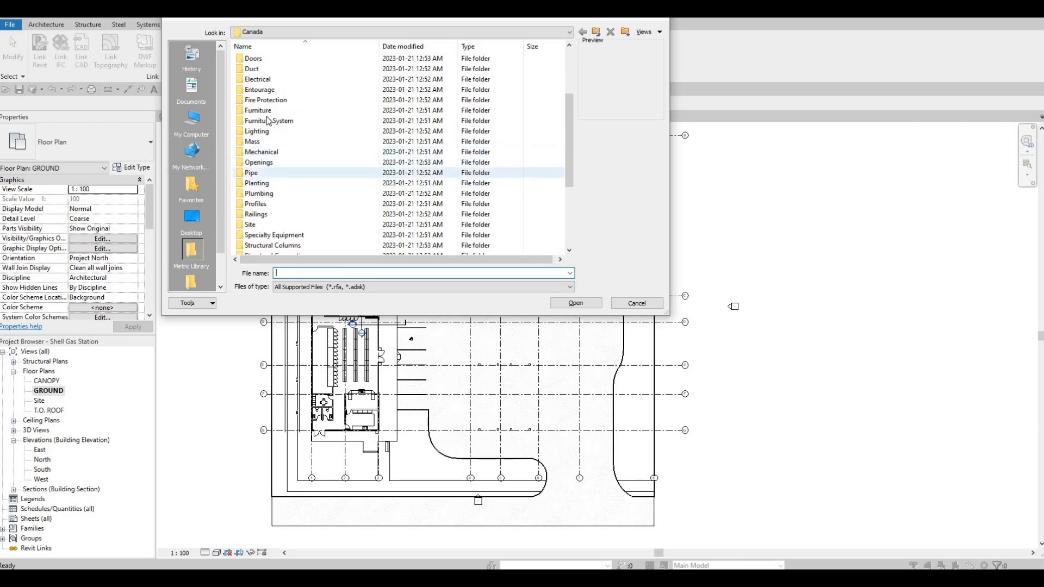
double_click(271, 90)
left_click(272, 59)
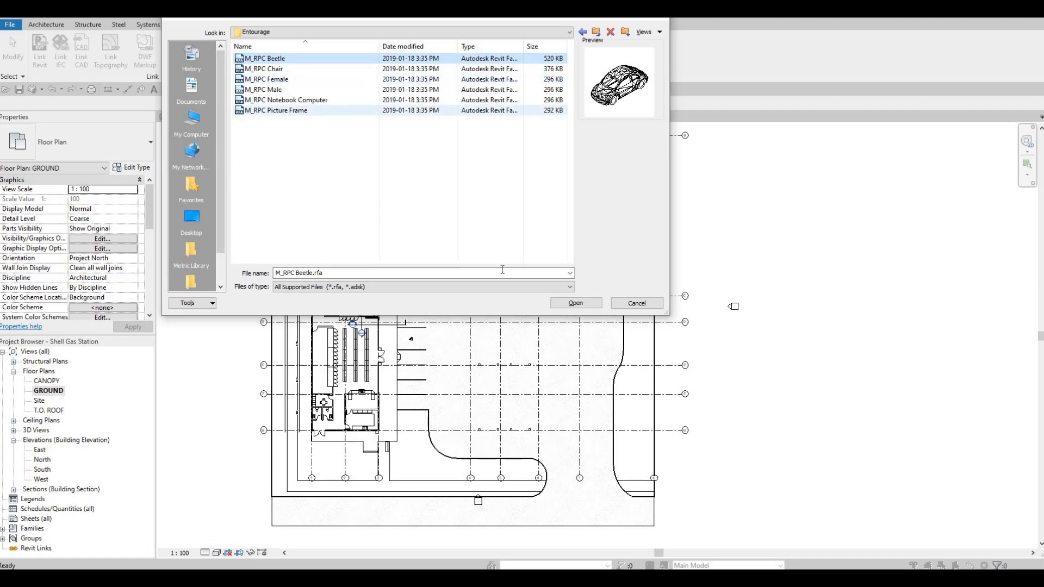
left_click(578, 304)
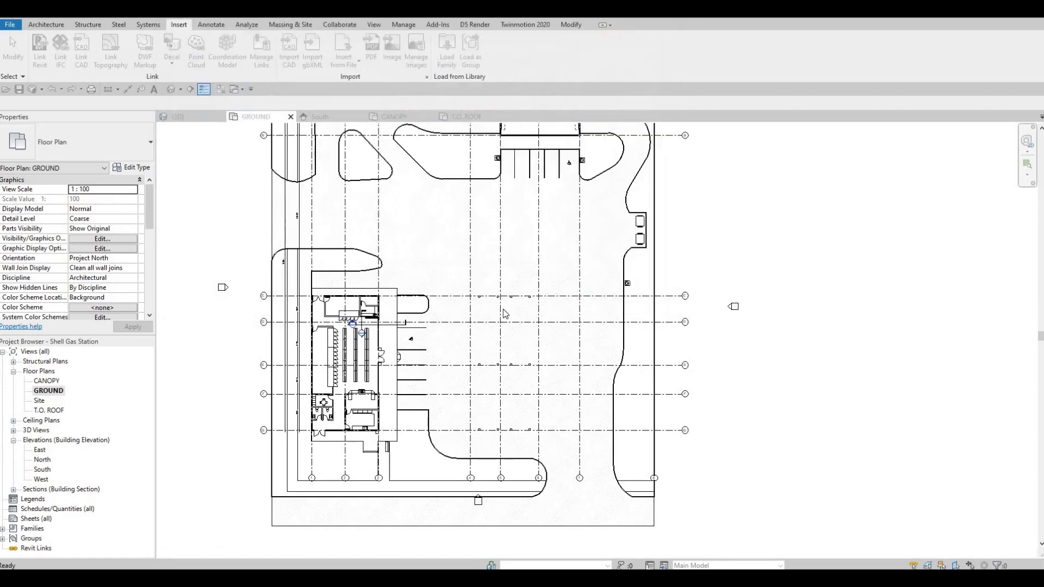
Place two rotated M_RPC Beetle cars beside the middle canopy columns, one on each side of grid line E
scroll(504, 314, "up", 5)
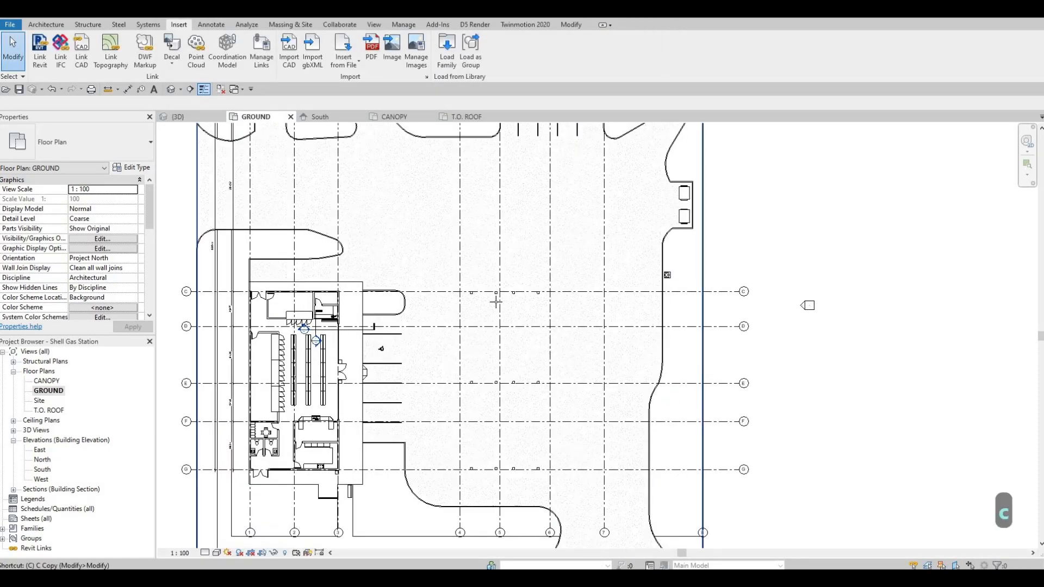
scroll(499, 290, "up", 2)
key("space")
key("space")
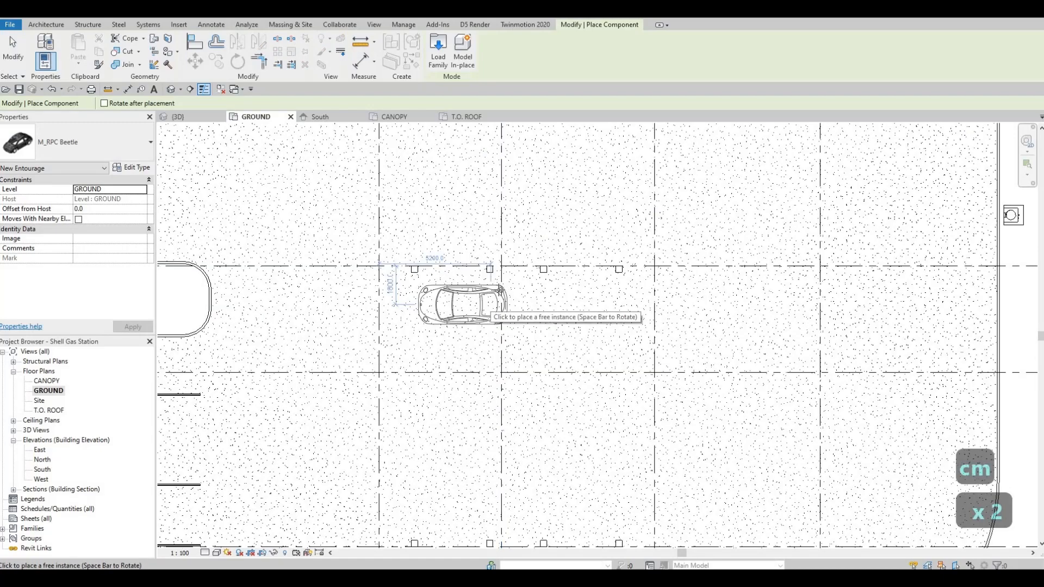
scroll(490, 284, "down", 1)
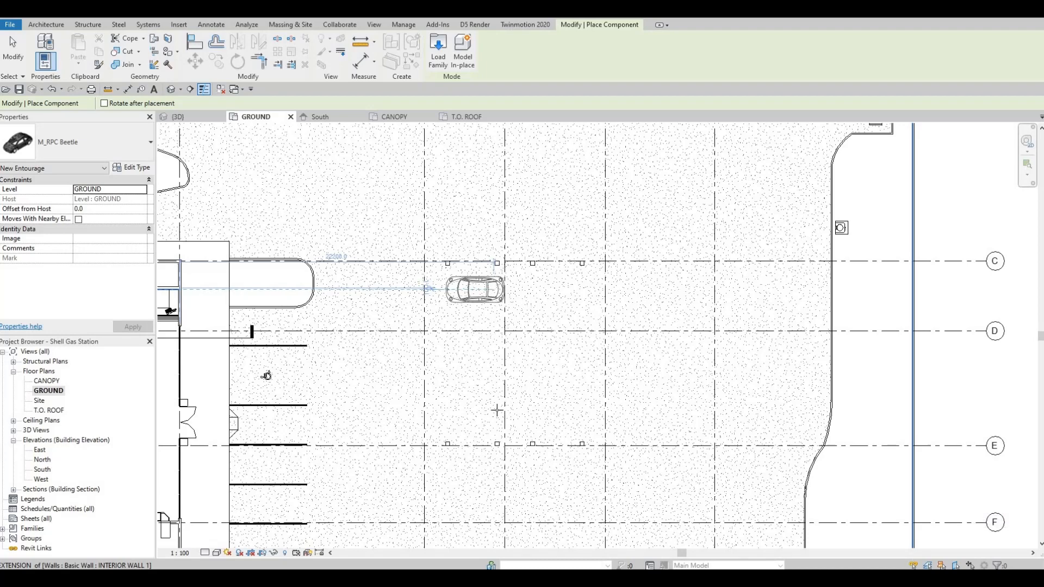
scroll(466, 299, "down", 3)
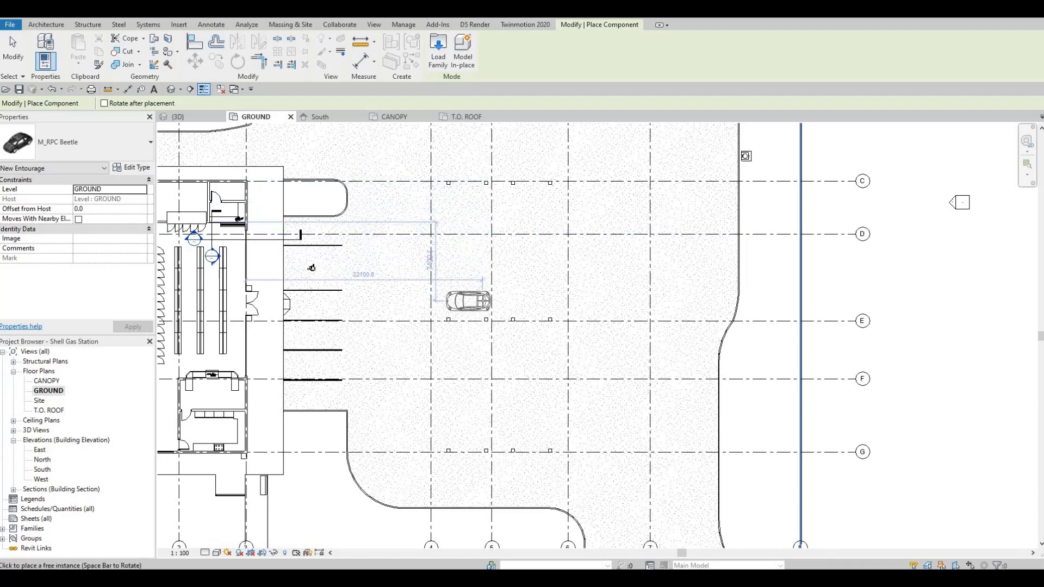
left_click(468, 300)
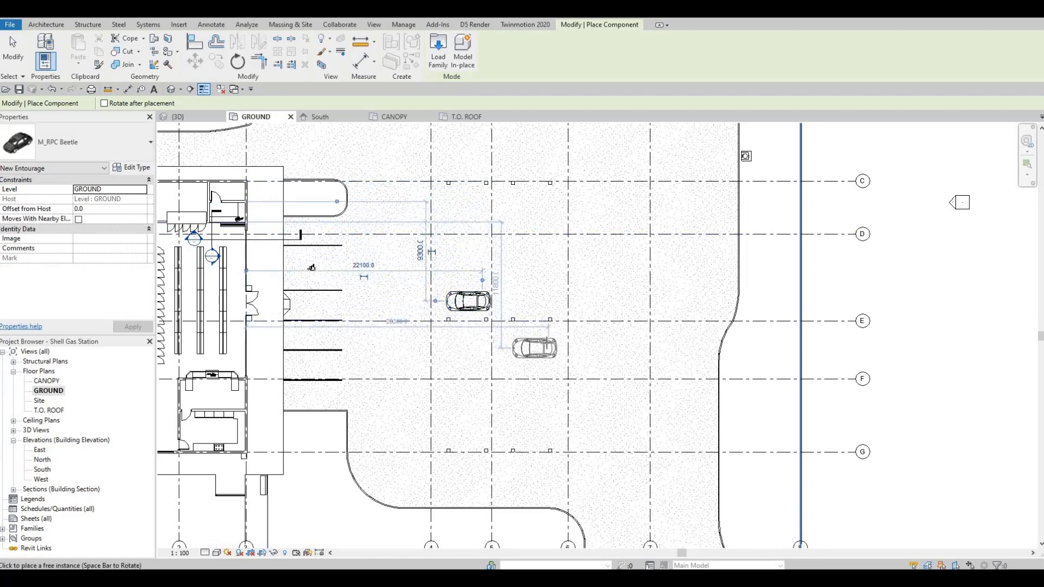
left_click(521, 315)
key("Escape")
key("Escape")
key("Escape")
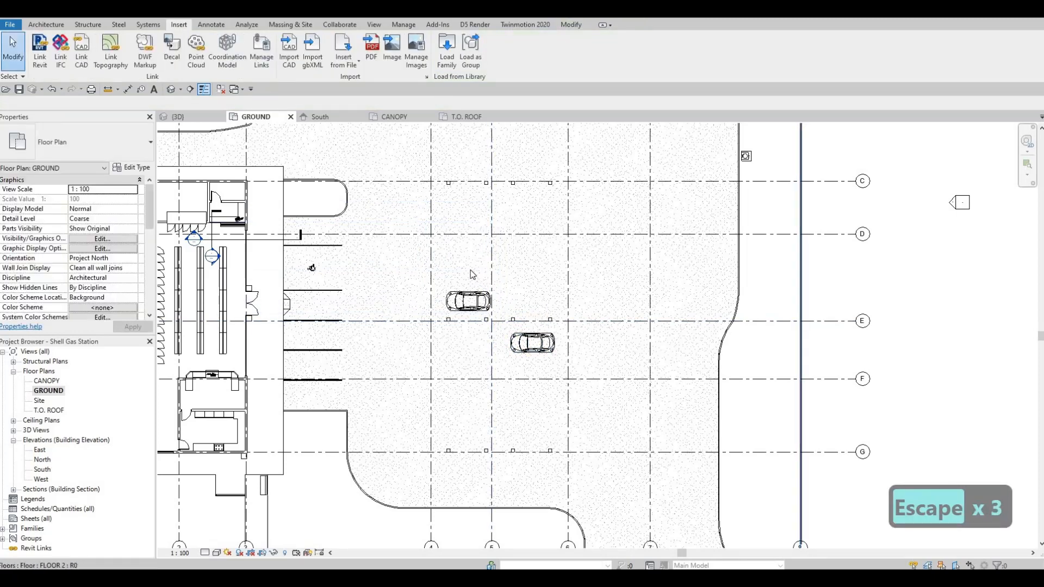
scroll(473, 274, "down", 2)
key("Escape")
key("Escape")
key("Escape")
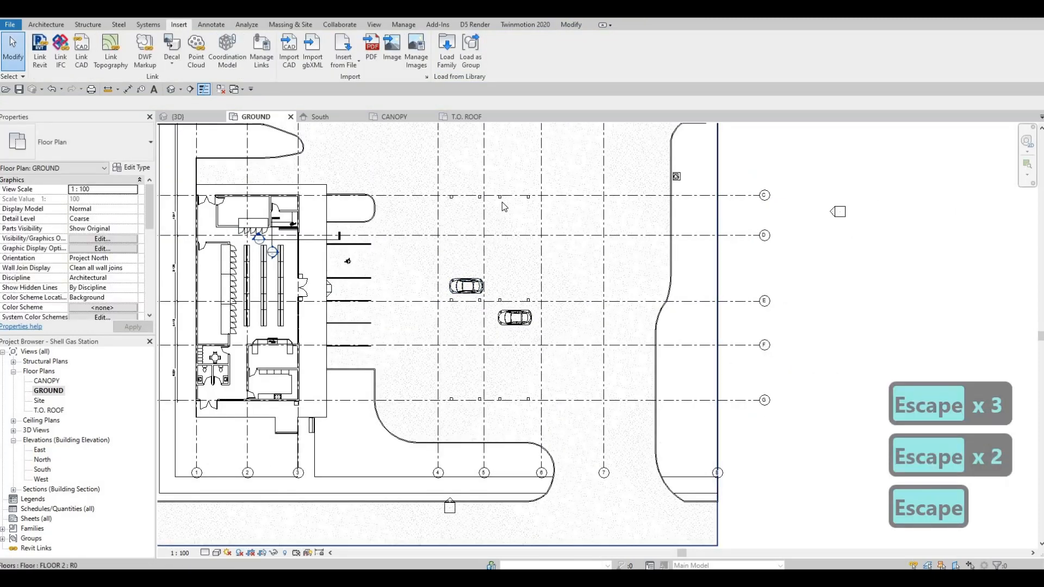
Edit the in-place canopy columns and open the sketch of their 5000 mm extrusion
left_click(501, 201)
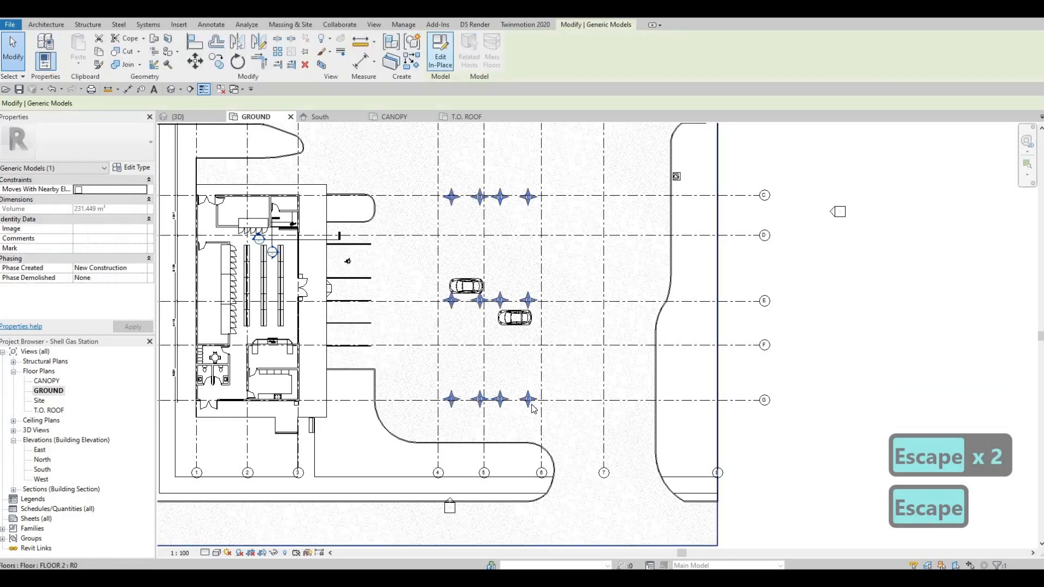
double_click(531, 405)
scroll(533, 408, "up", 2)
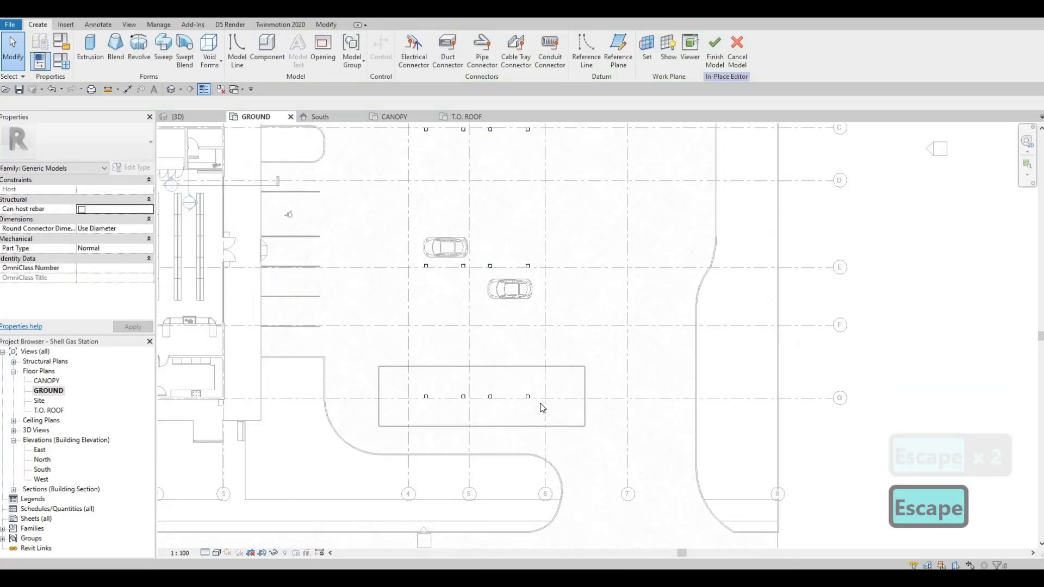
left_click(527, 397)
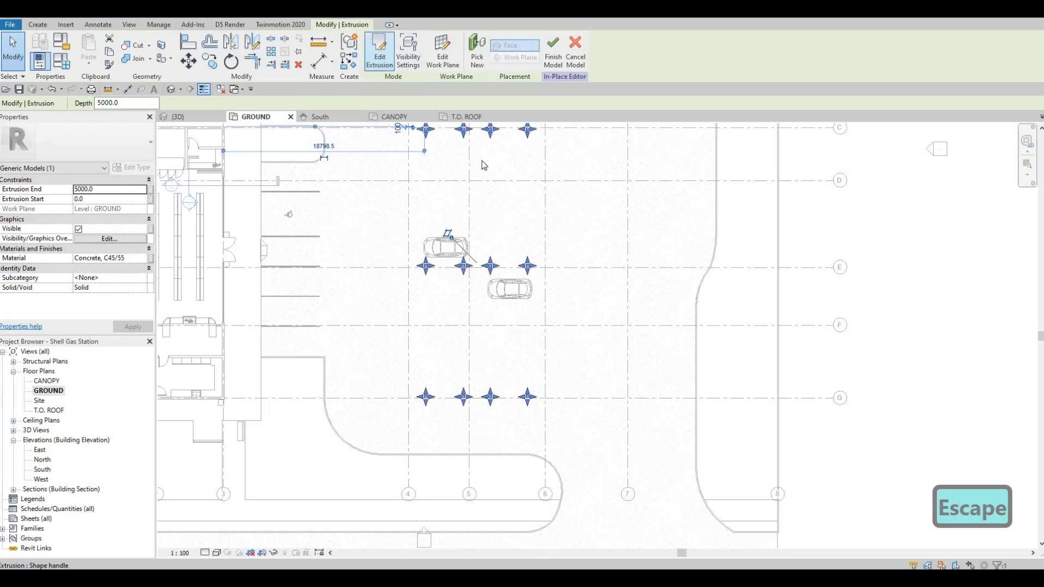
middle_click_drag(412, 401, 389, 459)
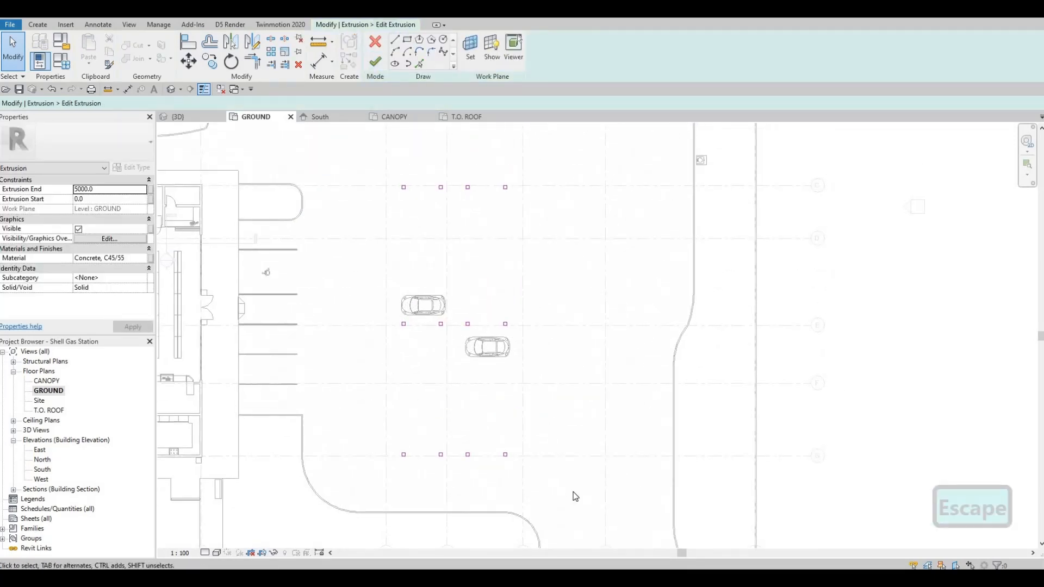
Nudge the four column profiles at grid line G toward grid line E, leaving about 8150 mm clear to the middle row
left_click_drag(365, 409, 576, 497)
key("Up")
key("Up")
key("Up")
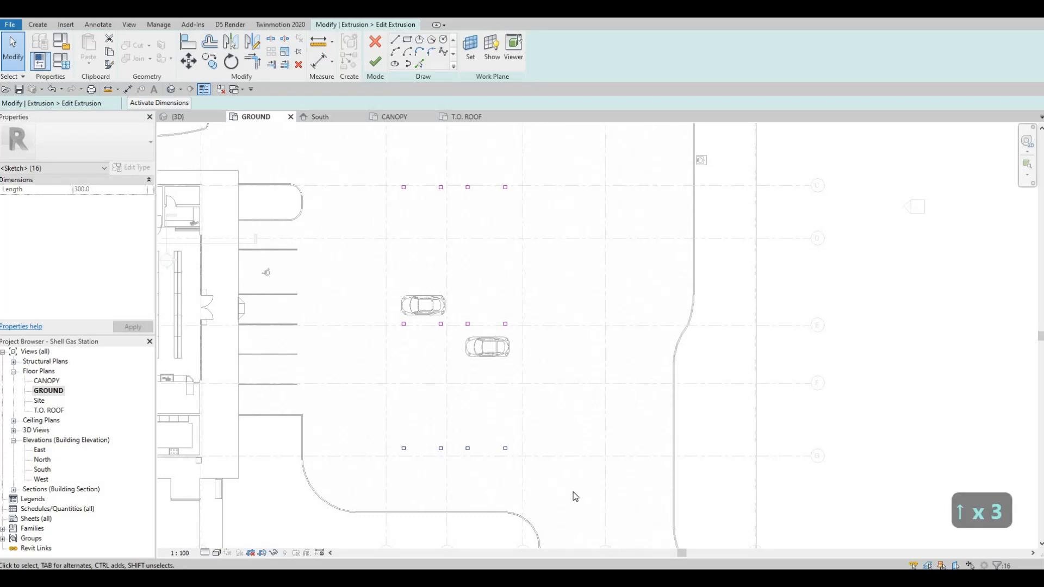
key("Up")
key("Up")
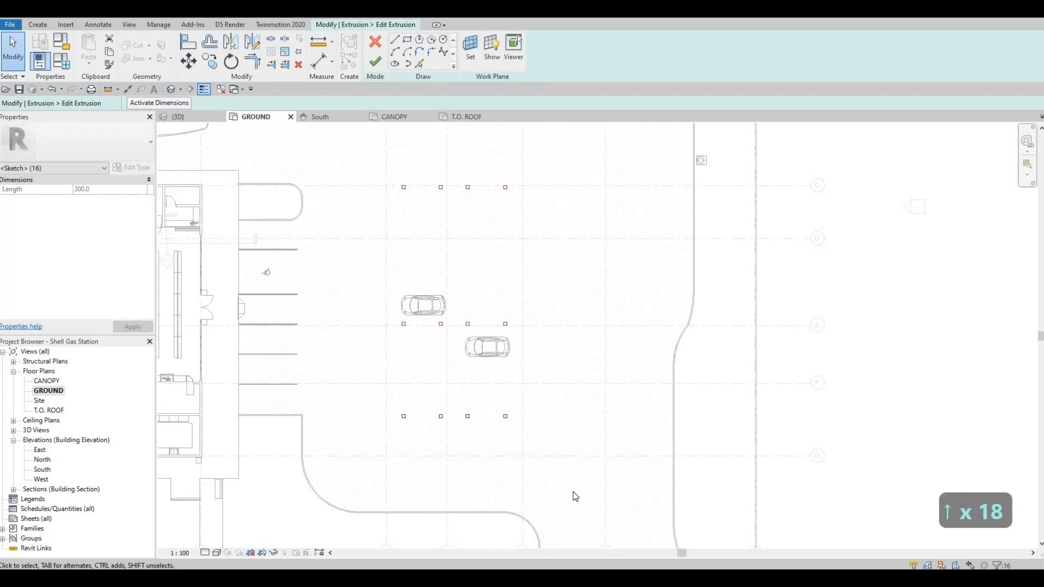
key("Escape")
key("Escape")
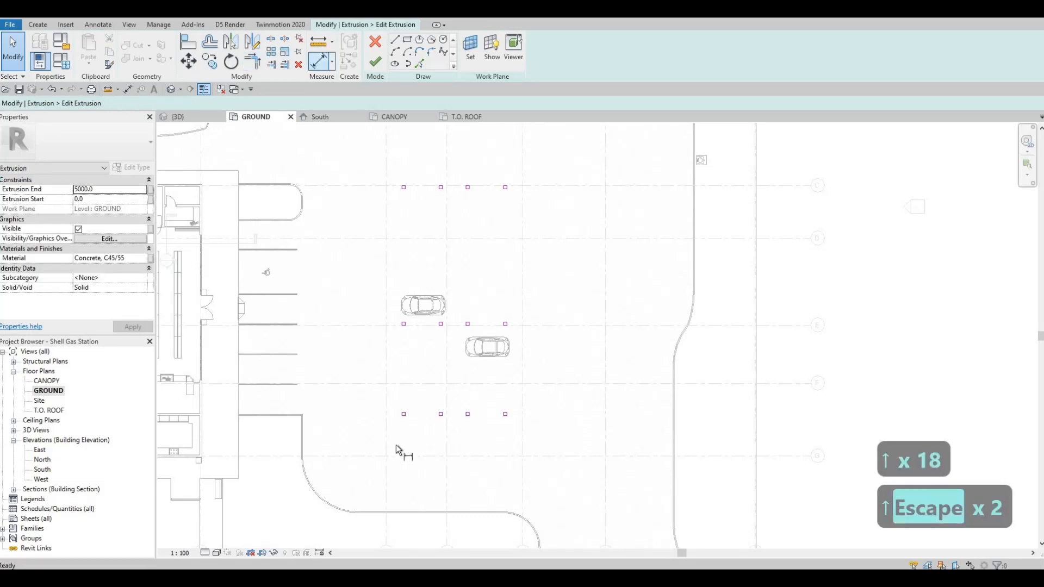
Measure the clear distance between the middle column row and the moved row with an aligned dimension, without keeping it
key("d")
key("i")
scroll(415, 372, "up", 5)
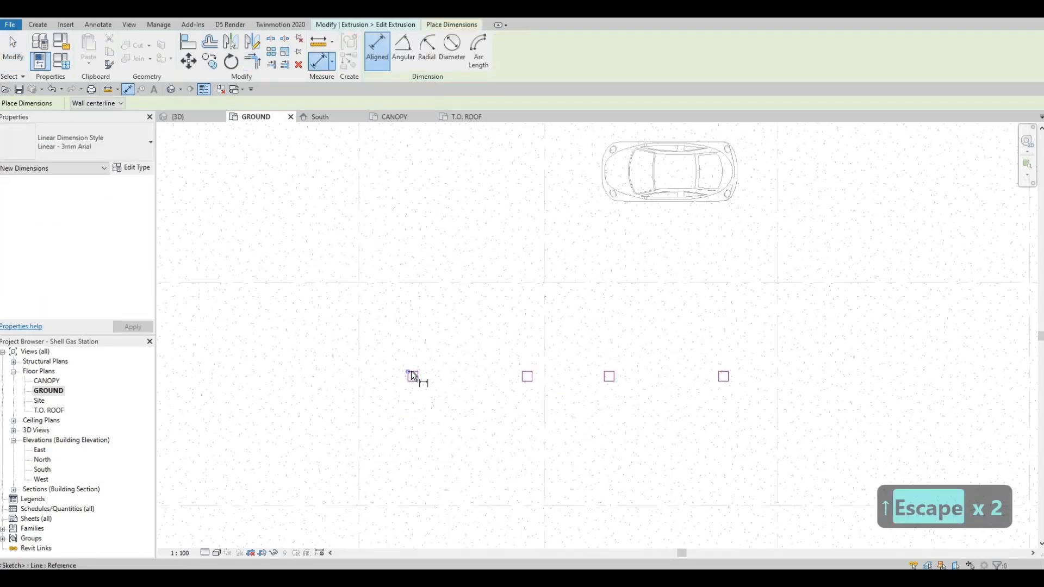
scroll(413, 375, "up", 2)
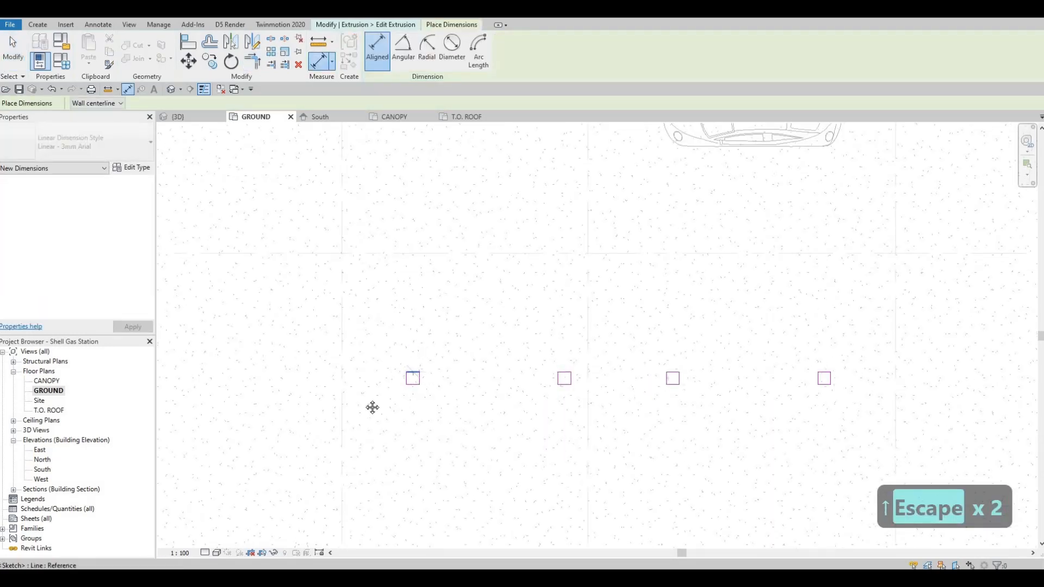
scroll(399, 308, "down", 2)
middle_click_drag(387, 257, 362, 380)
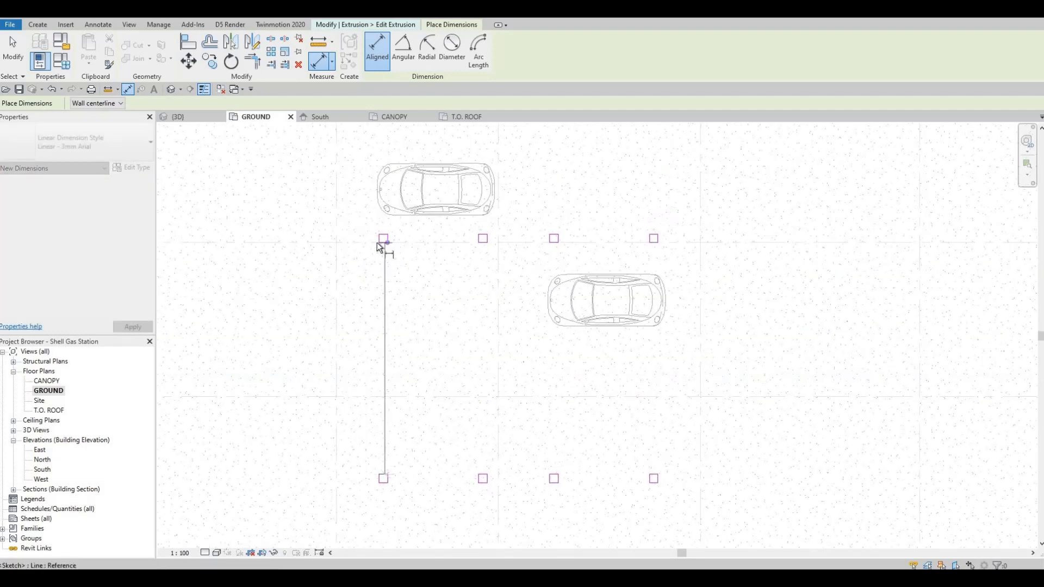
left_click(378, 243)
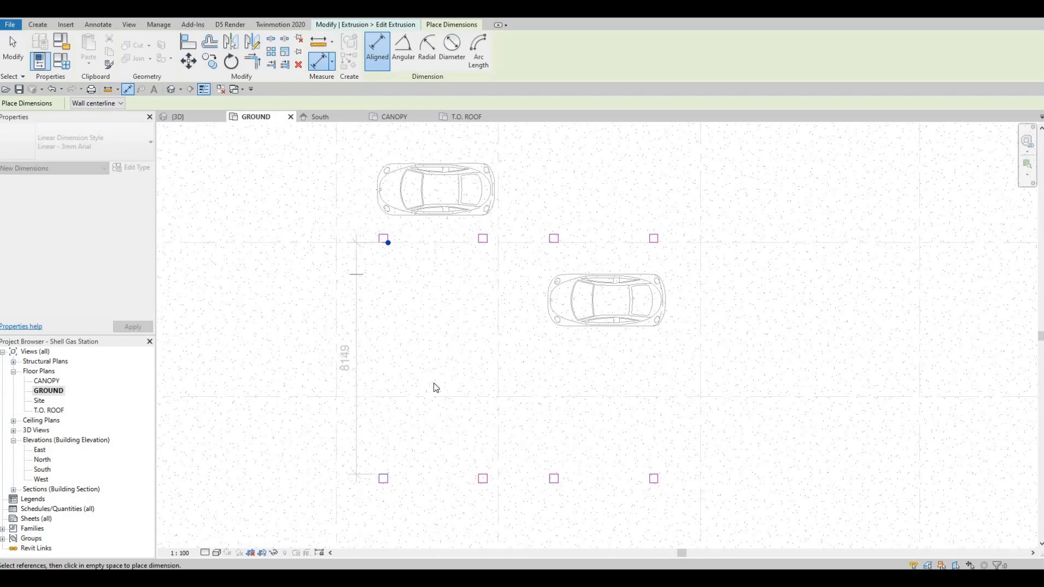
key("Escape")
key("Escape")
key("Escape")
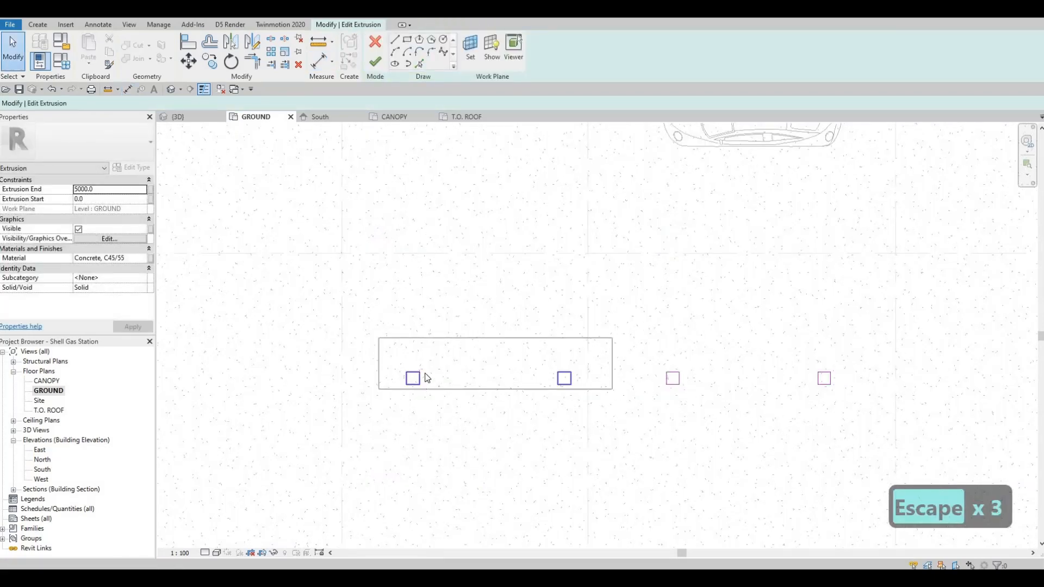
key("Escape")
scroll(401, 365, "down", 3)
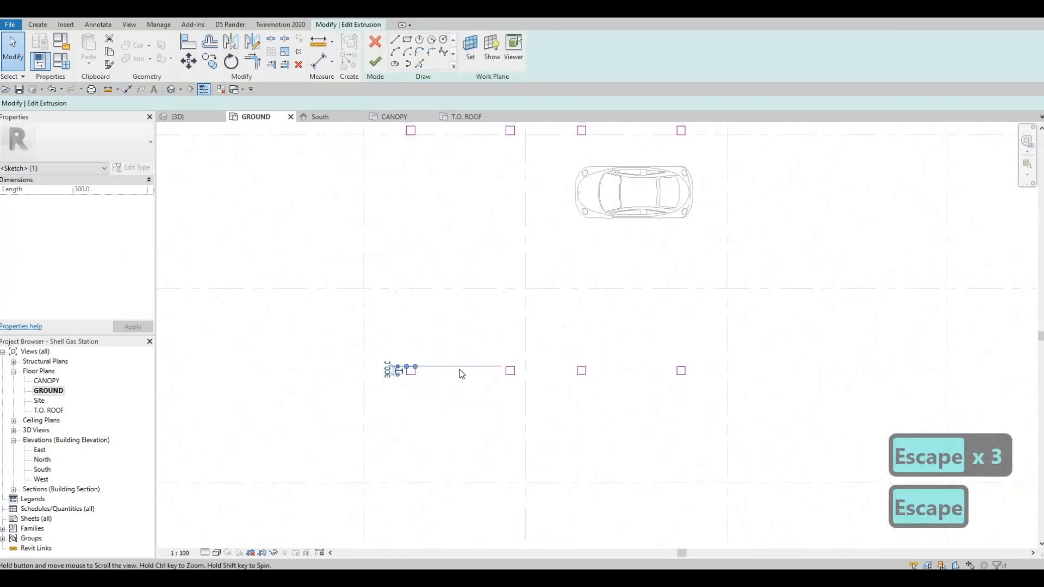
middle_click_drag(462, 373, 428, 417)
scroll(393, 375, "down", 1)
key("Escape")
key("Escape")
Nudge the four column profiles at grid line C toward grid line E, leaving about 9070 mm clear to the middle row
middle_click_drag(371, 358, 348, 405)
scroll(359, 276, "down", 5)
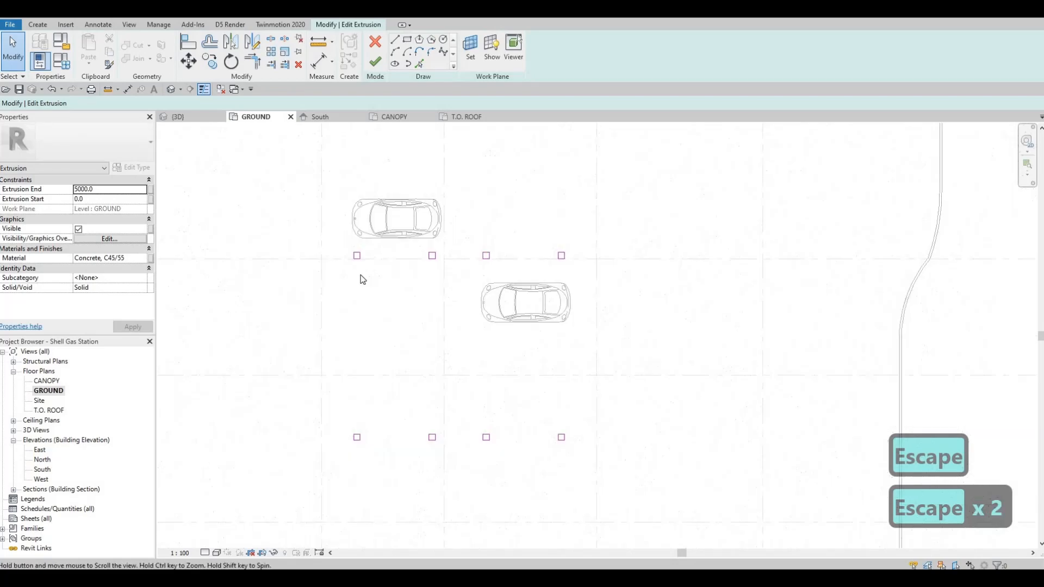
middle_click_drag(356, 261, 351, 374)
left_click_drag(516, 250, 516, 250)
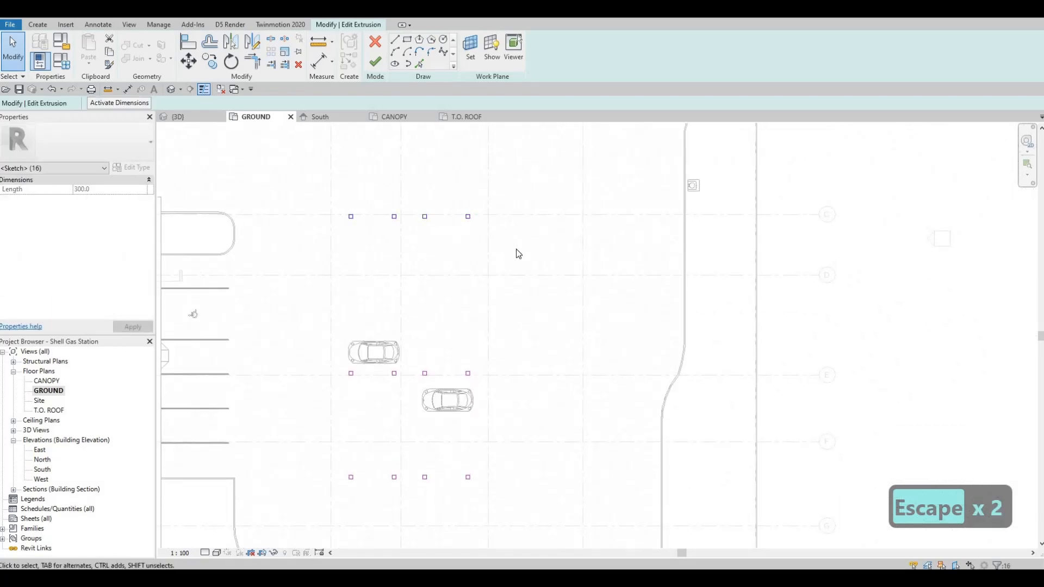
key("Down")
key("Down")
key("Down")
key("Down")
key("Down")
key("Down")
key("Down")
key("Down")
key("Down")
key("Down")
key("Down")
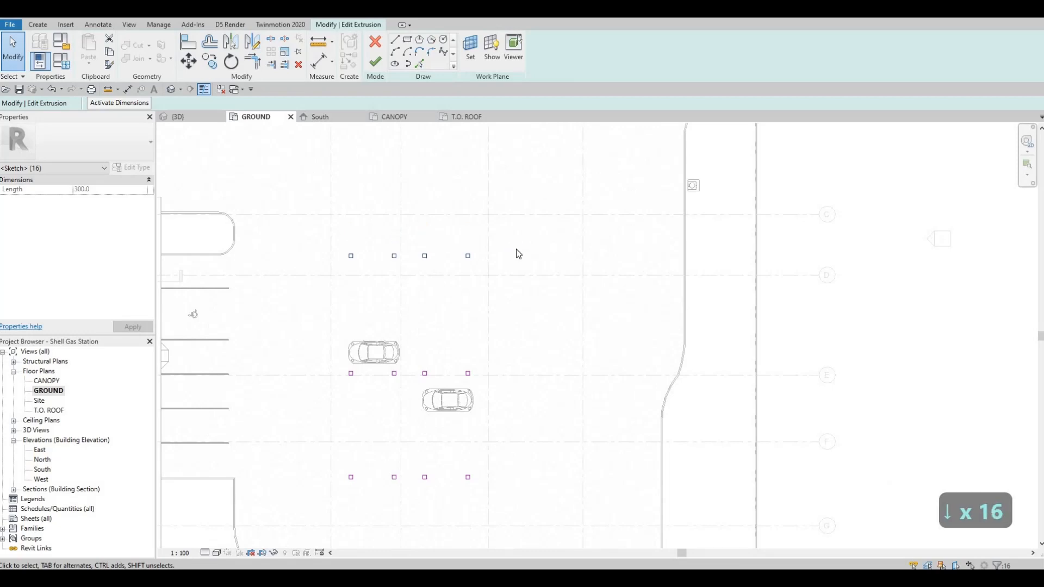
key("Escape")
key("Escape")
key("Escape")
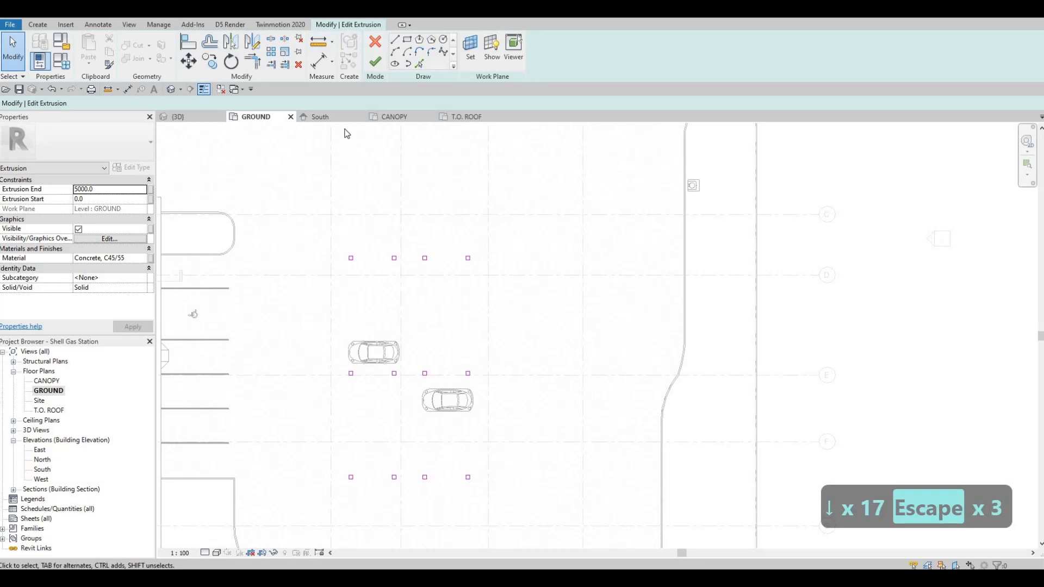
Measure the clear distance between the column row near grid line C and the middle row with an aligned dimension, without keeping it
key("d")
key("i")
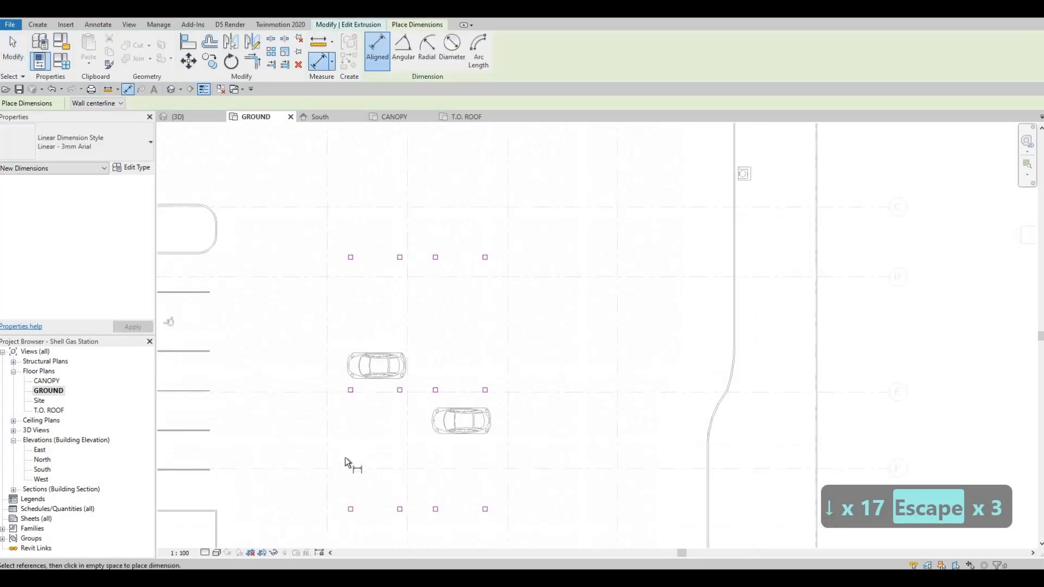
scroll(350, 478, "up", 4)
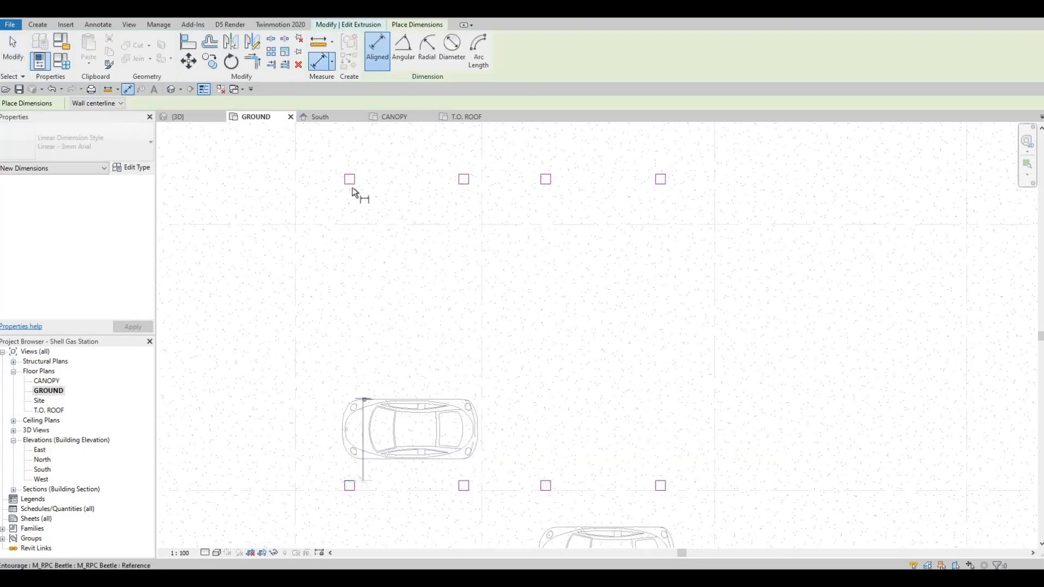
left_click(351, 185)
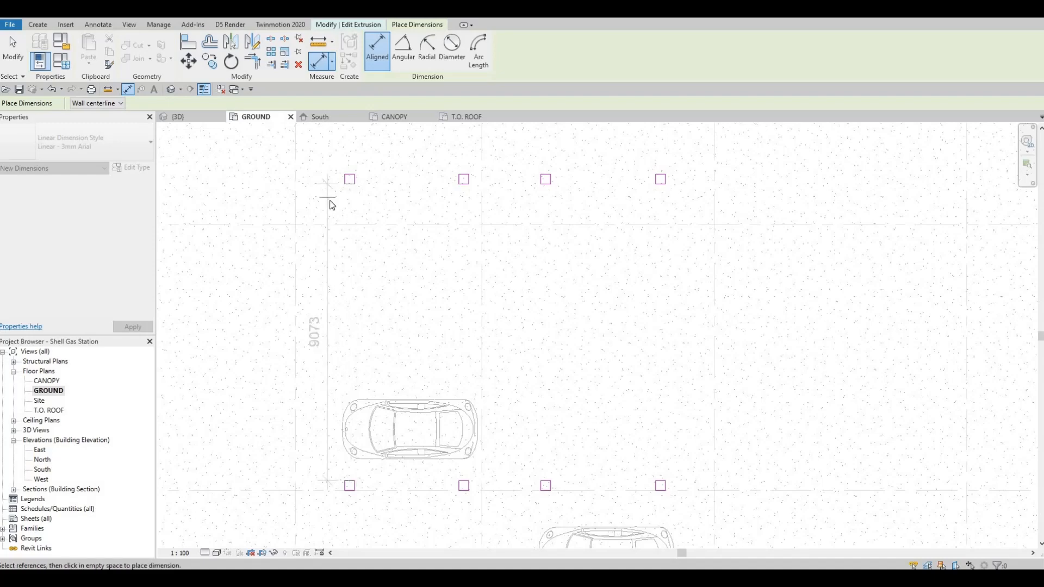
key("Escape")
key("Escape")
Move the four column profiles between grid lines C and D 1000 mm straight toward the middle row at grid line E
scroll(283, 339, "down", 2)
key("Escape")
left_click_drag(293, 171, 601, 248)
key("m")
key("v")
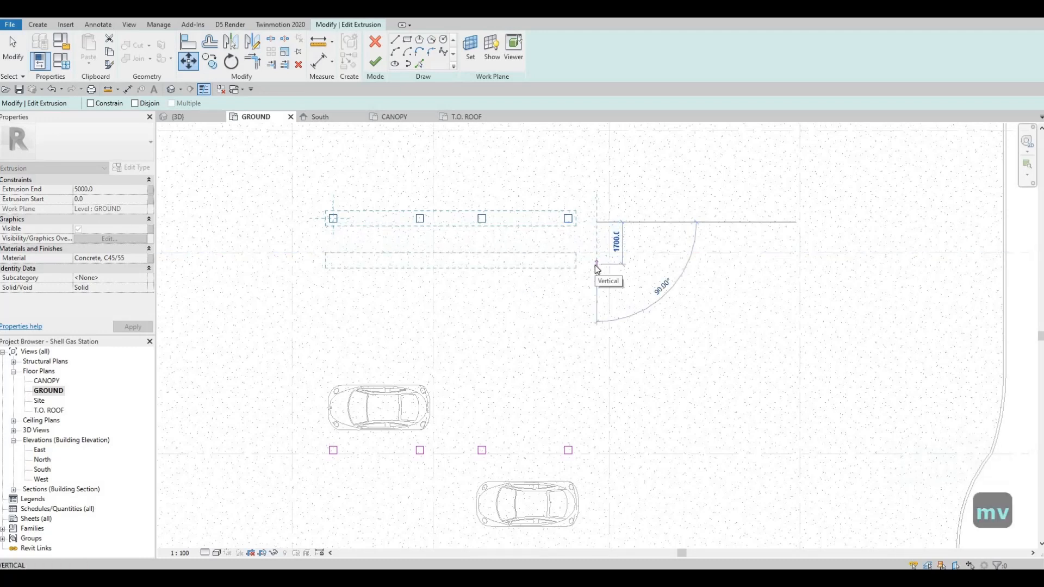
type("1000")
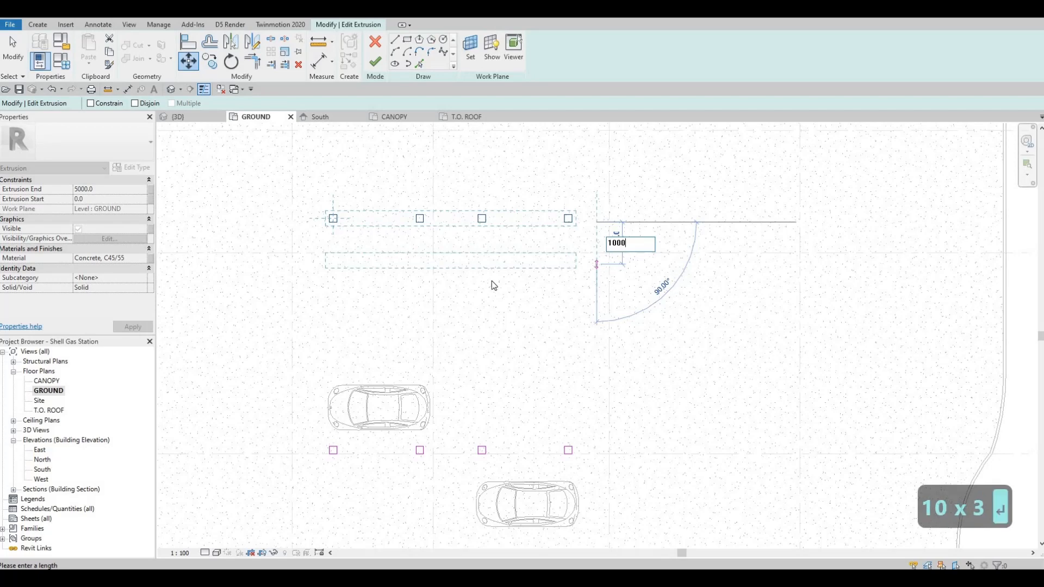
key("Return")
key("Escape")
key("Escape")
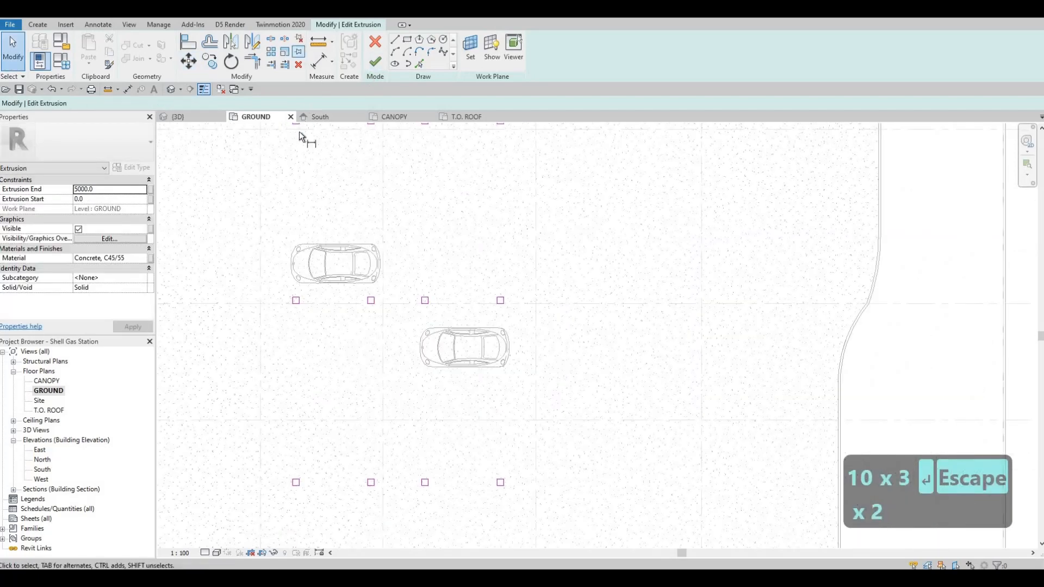
Check the clear gap from the moved column row near grid line D to the middle row with an aligned dimension, without keeping it
scroll(305, 192, "up", 4)
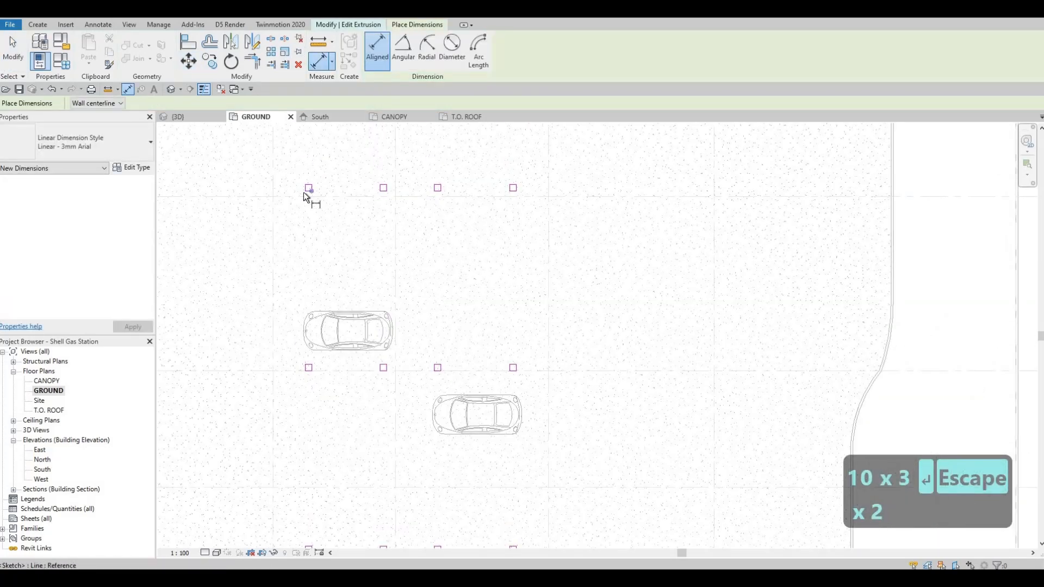
left_click(305, 191)
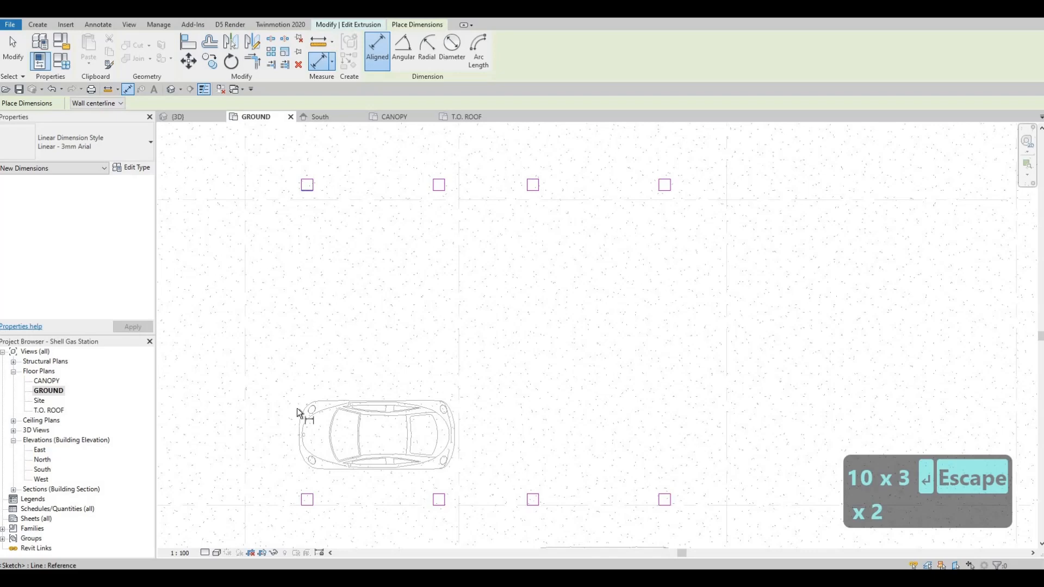
left_click(299, 487)
left_click(283, 478)
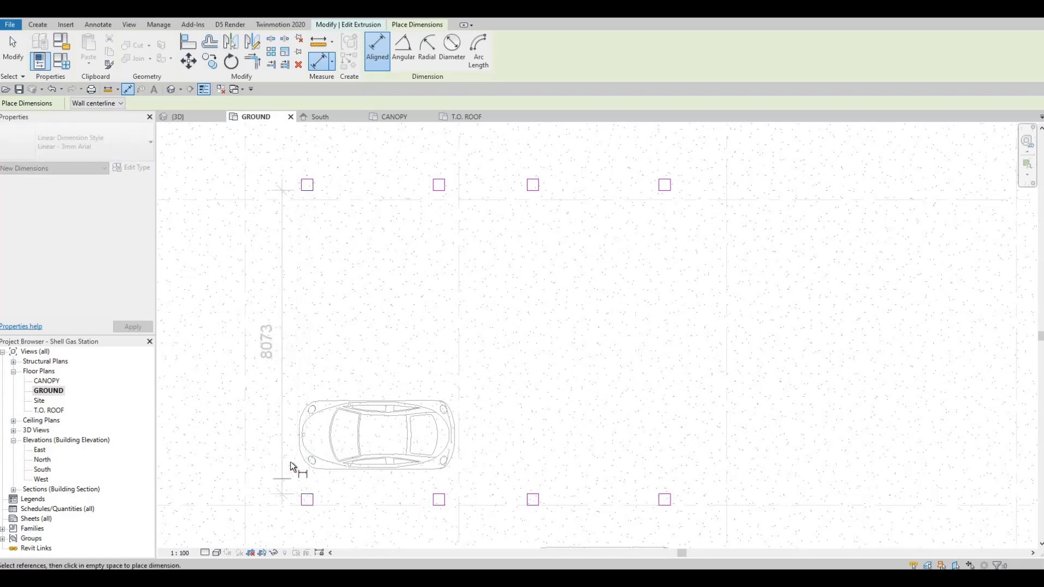
scroll(289, 264, "down", 3)
key("Escape")
key("Escape")
Move the four column profiles near grid line D vertically closer to the middle row at grid line E
scroll(280, 180, "up", 3)
scroll(279, 170, "down", 2)
left_click_drag(279, 168, 599, 253)
key("m")
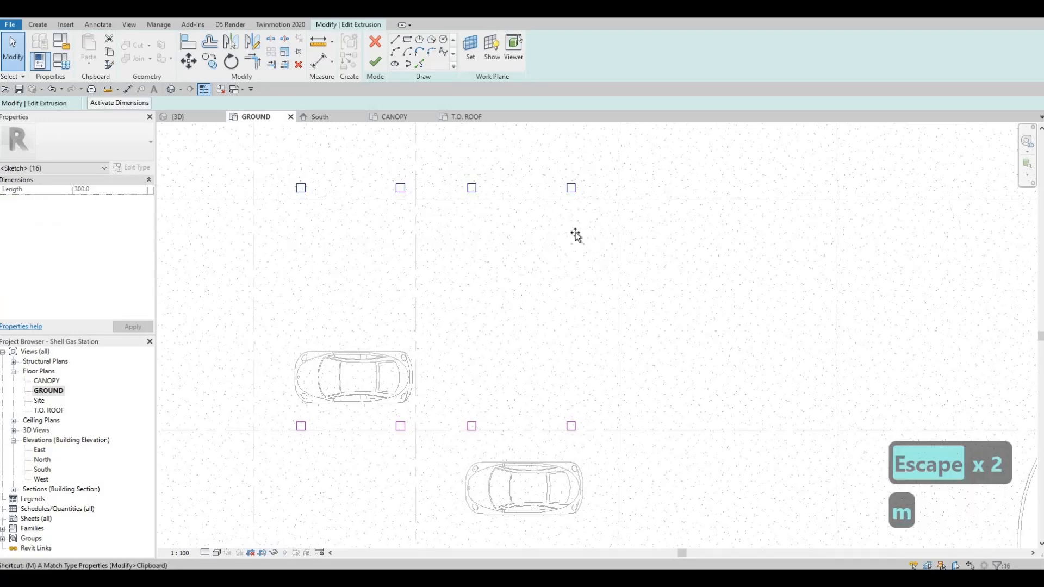
key("v")
left_click(575, 226)
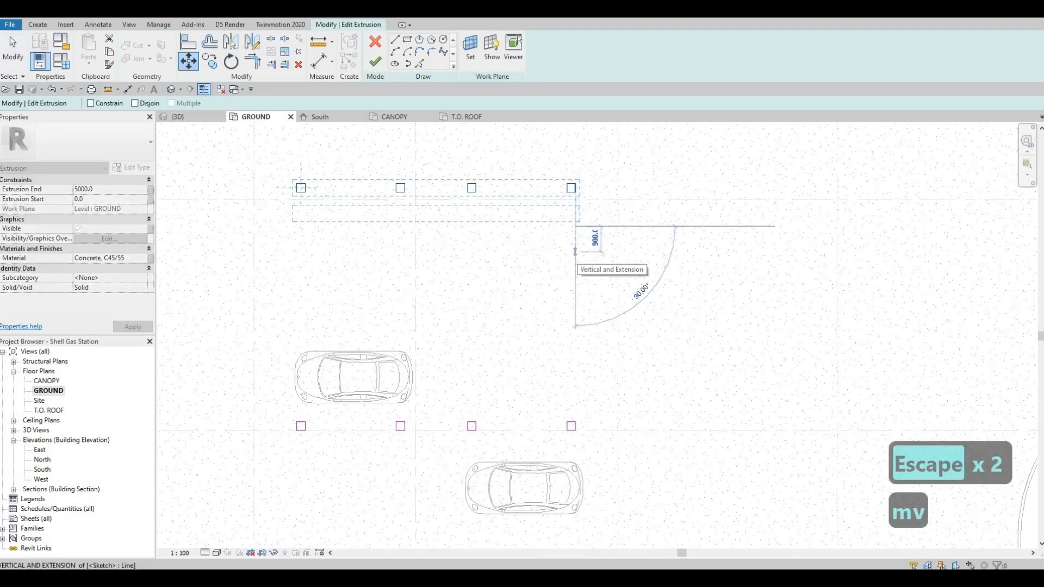
Move the selected upper row of canopy columns 73 mm down in the extrusion sketch
type("73")
key("Return")
key("Escape")
Measure the vertical distance between the middle and lower column rows with an aligned dimension
scroll(492, 272, "down", 2)
middle_click_drag(491, 272, 495, 170)
key("Escape")
left_click(321, 60)
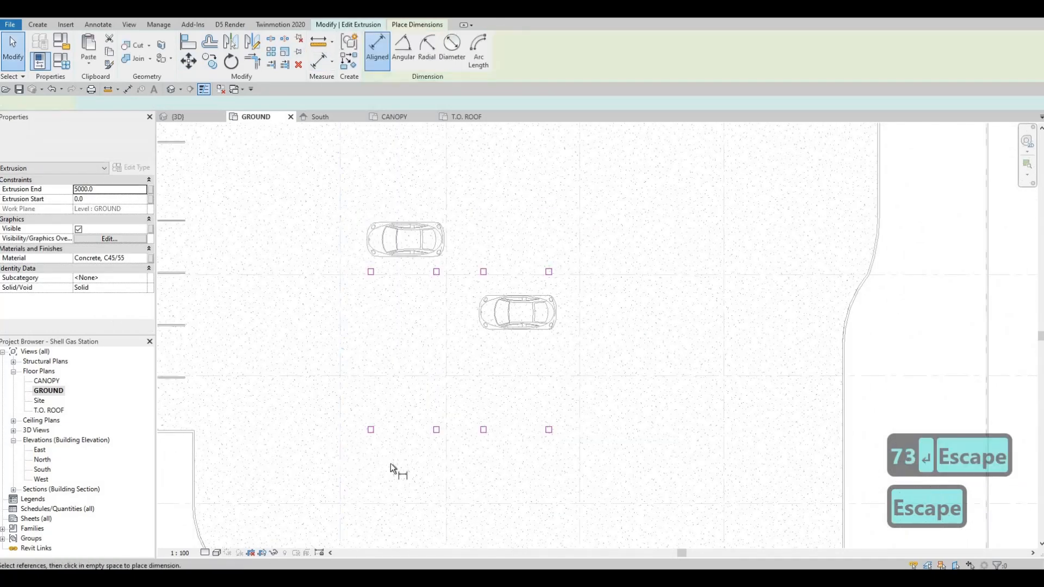
scroll(394, 470, "up", 2)
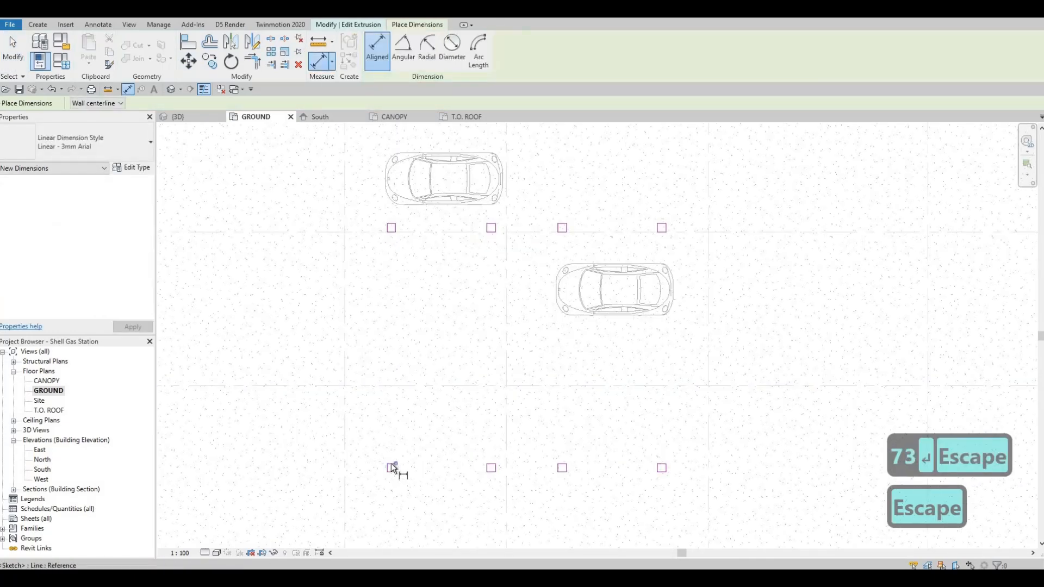
scroll(395, 470, "up", 1)
left_click(393, 158)
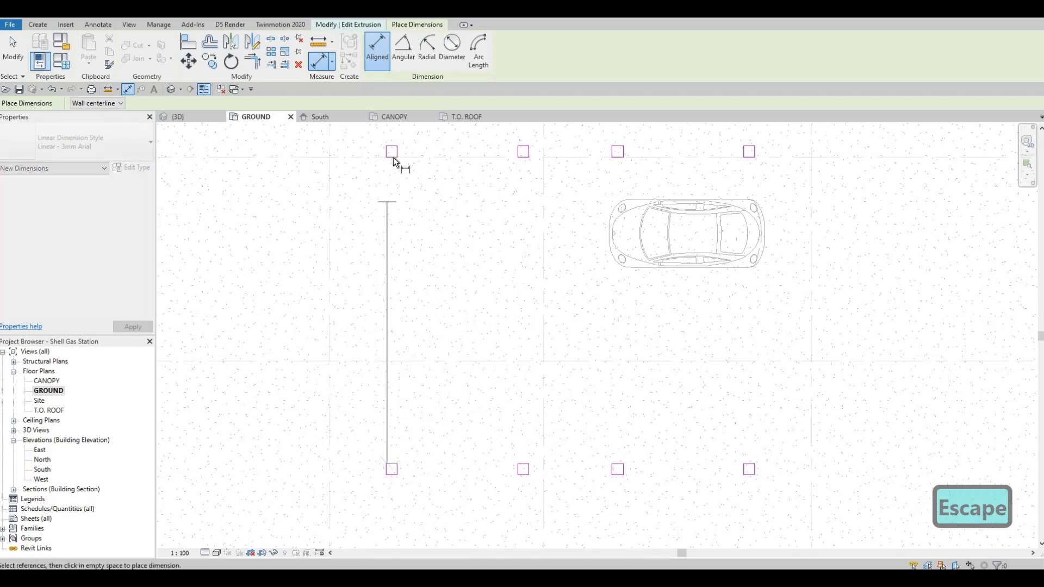
left_click(366, 180)
key("Escape")
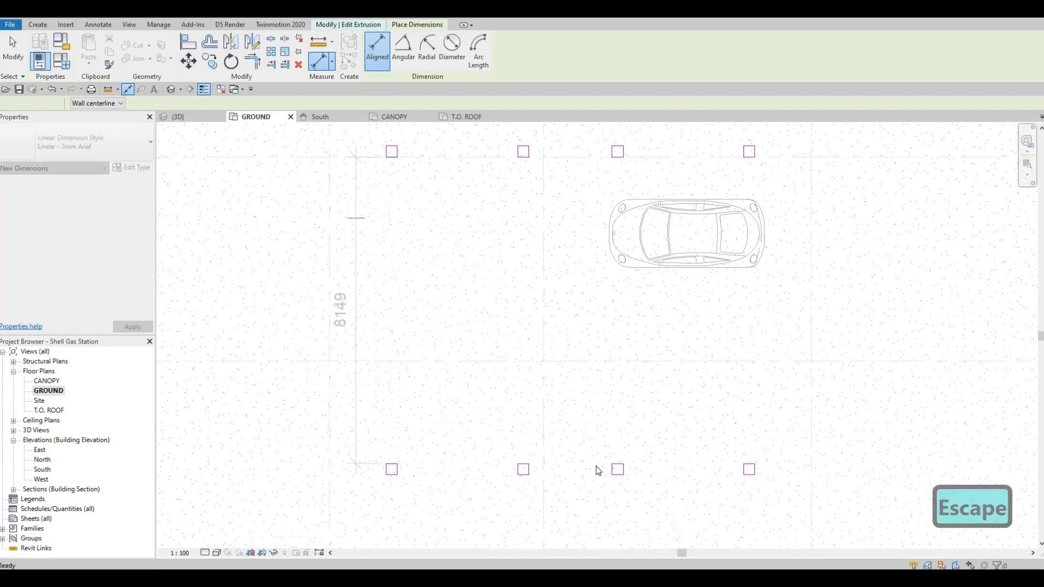
key("Escape")
Move the four column squares of the lower row 149 mm up toward the middle row
left_click_drag(326, 383, 762, 508)
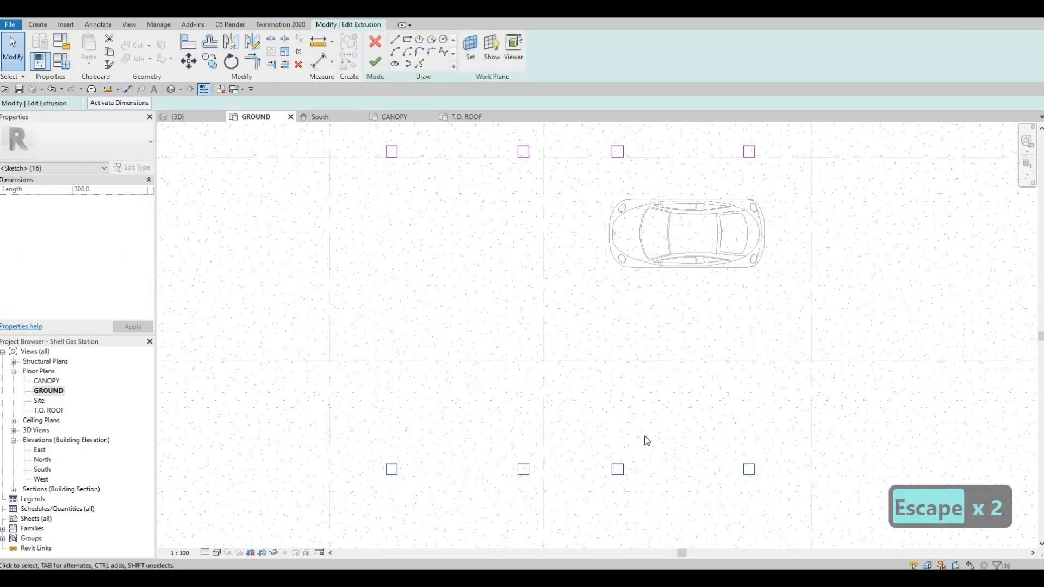
key("m")
key("v")
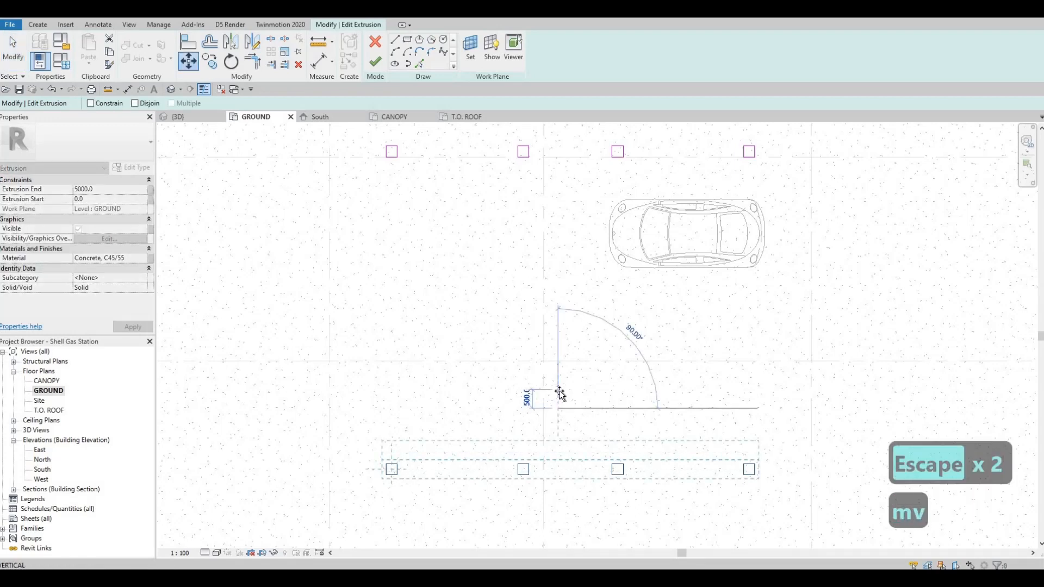
type("1")
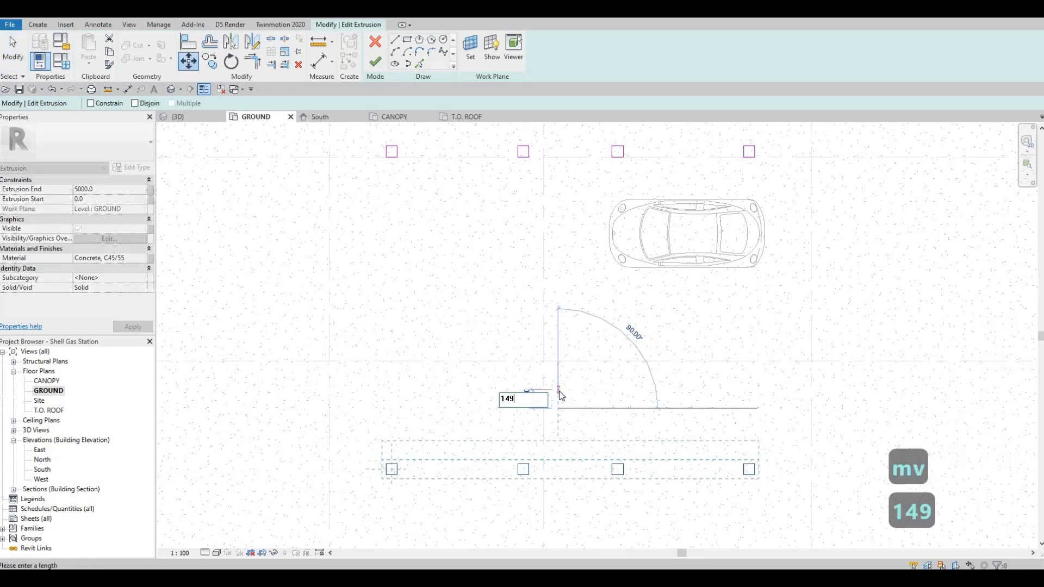
type("49")
key("Return")
key("Escape")
key("Escape")
key("Escape")
Finish the sketch of the column extrusion
scroll(532, 413, "down", 2)
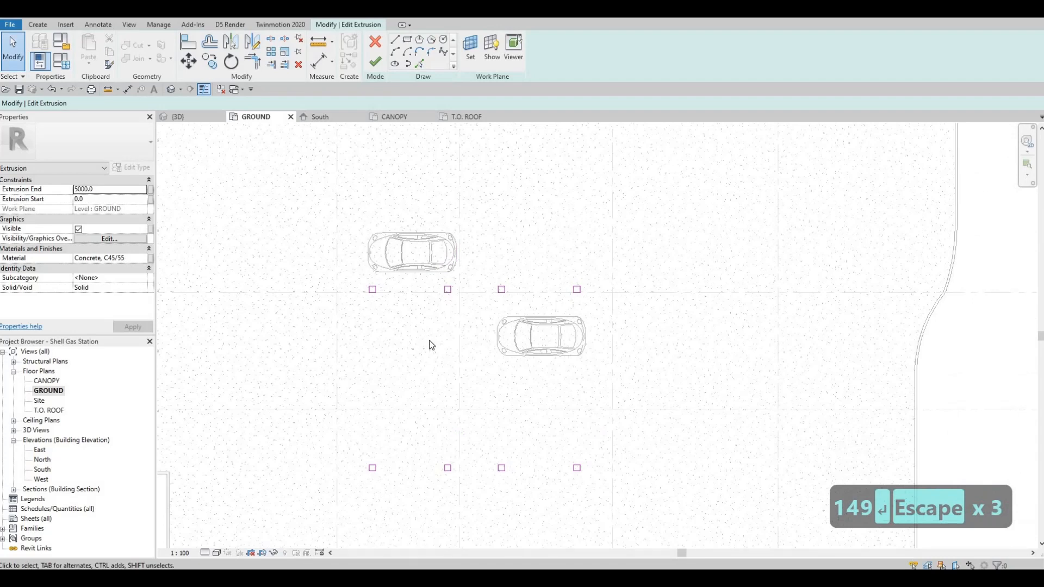
scroll(439, 328, "down", 2)
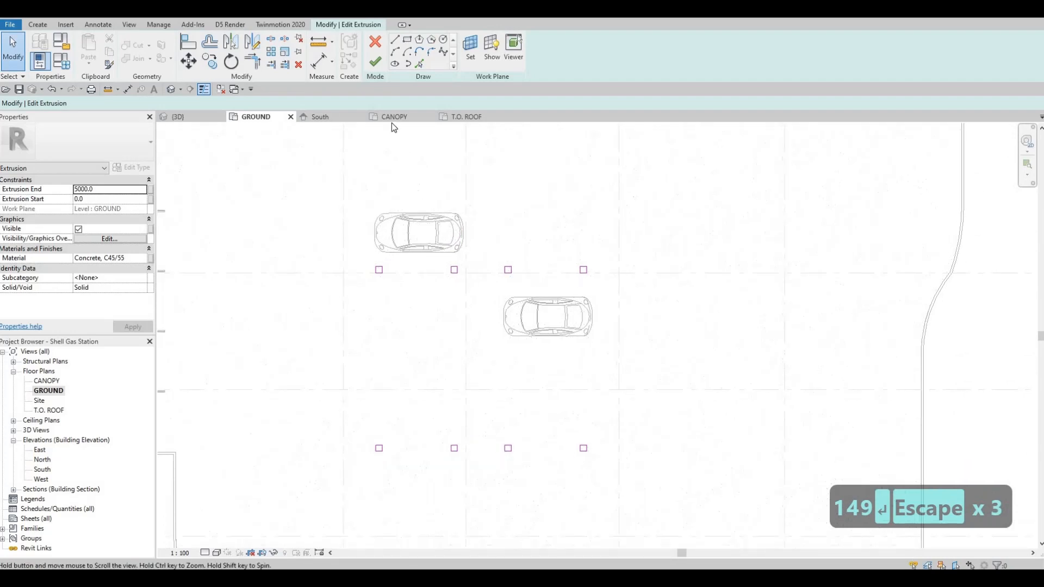
left_click(375, 62)
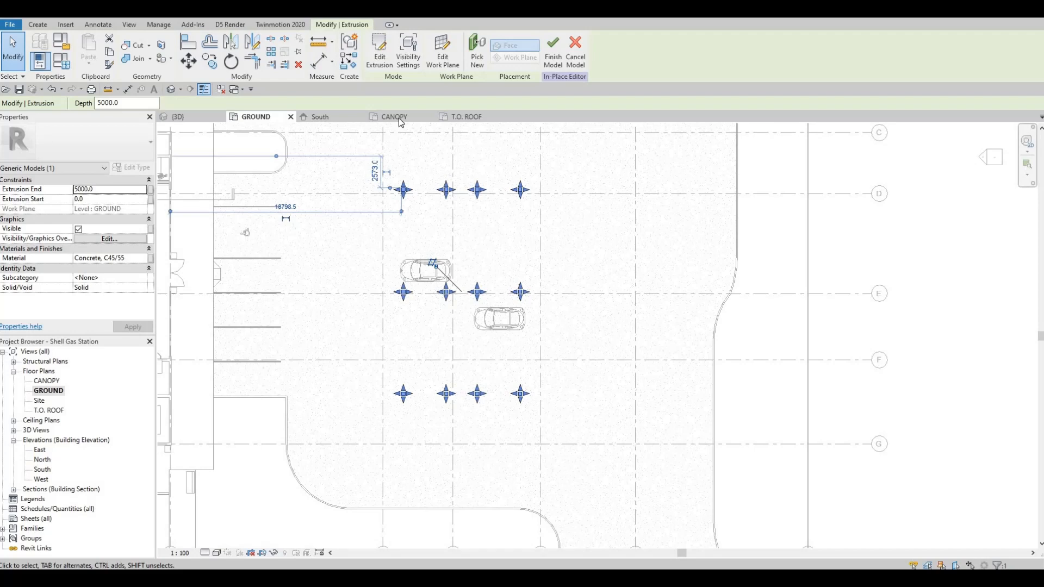
key("Escape")
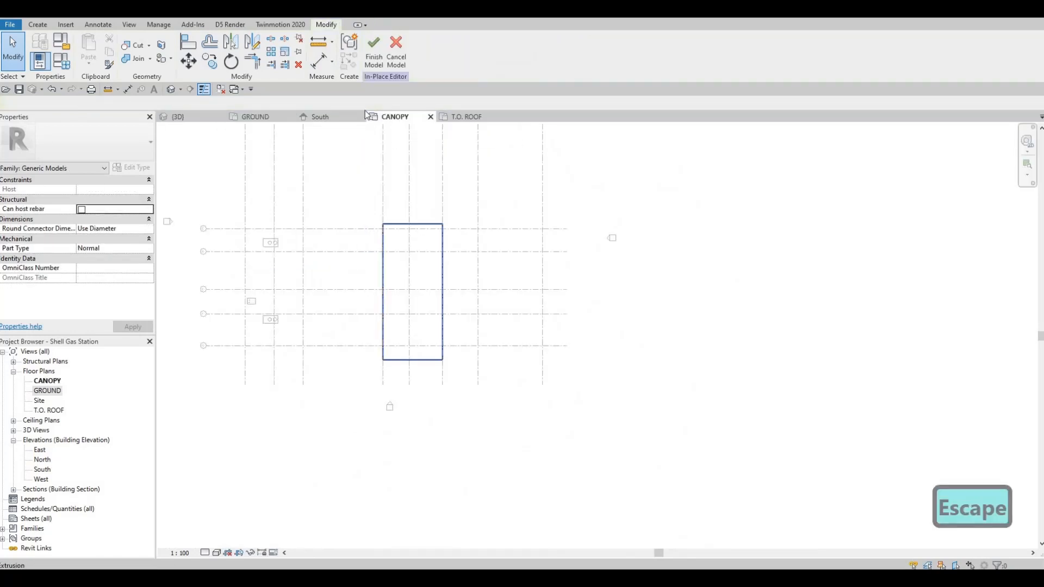
Edit the canopy slab's extrusion sketch and set its upper edge 3000 mm from the upper column row
left_click(419, 224)
left_click(379, 51)
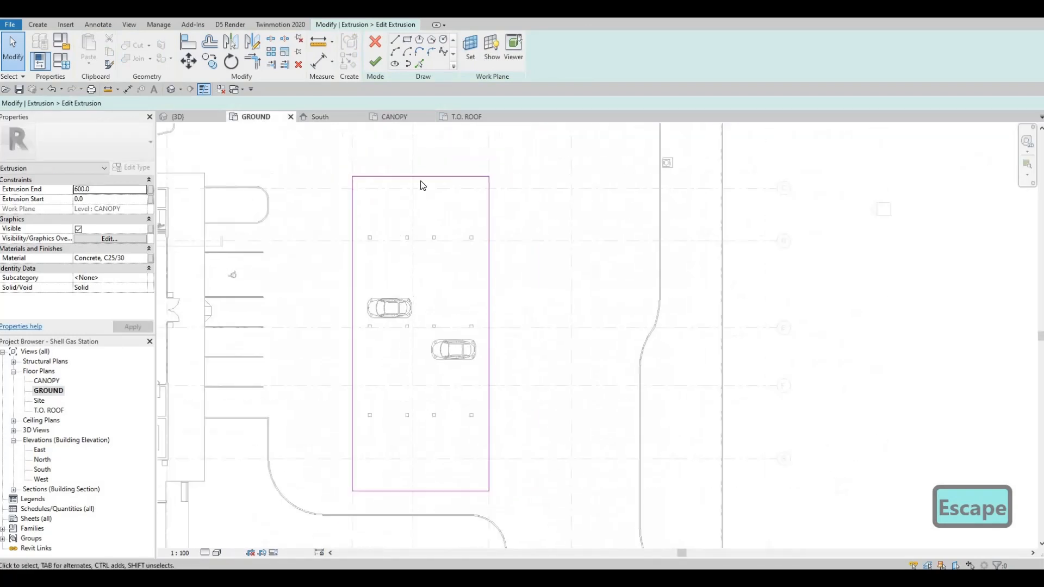
left_click(414, 176)
left_click_drag(413, 206, 413, 202)
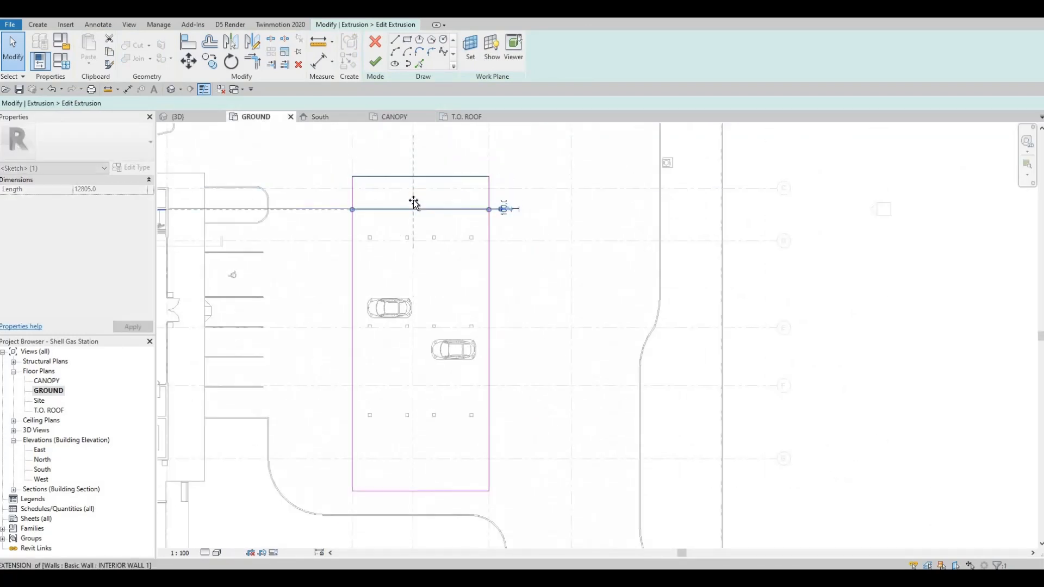
scroll(380, 209, "up", 2)
key("Escape")
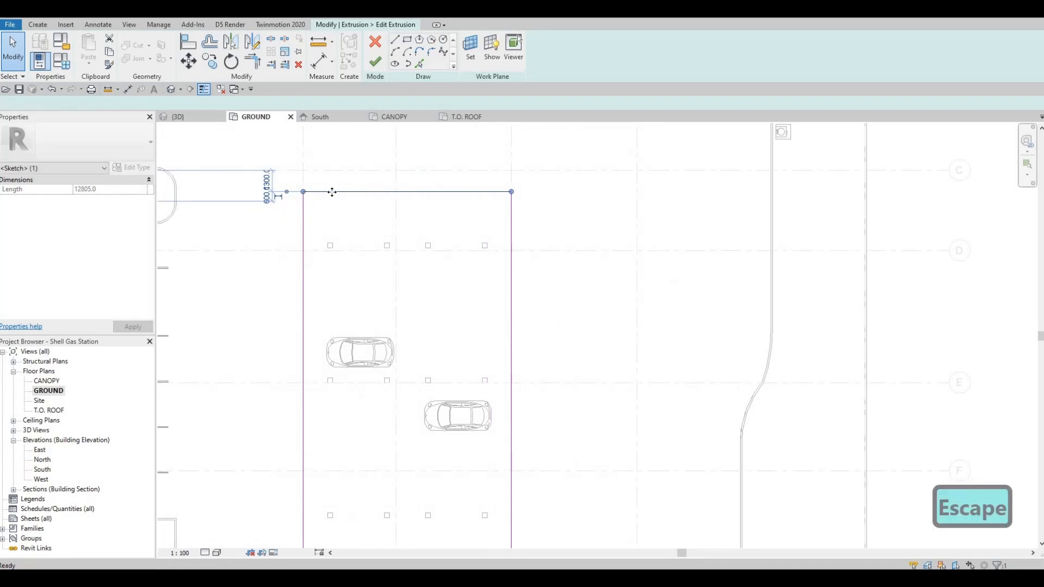
left_click(326, 192)
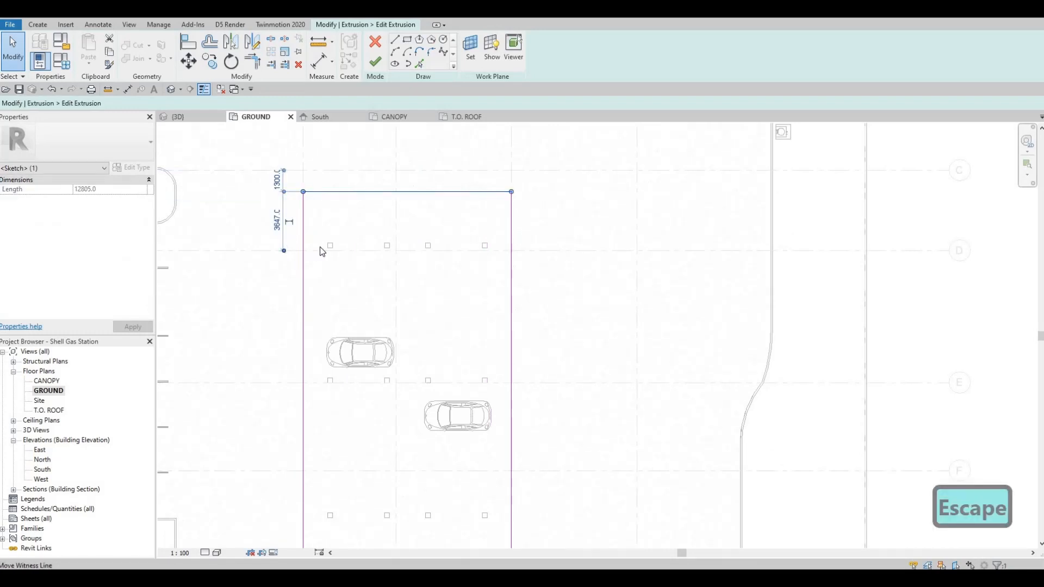
left_click(289, 218)
type("3000")
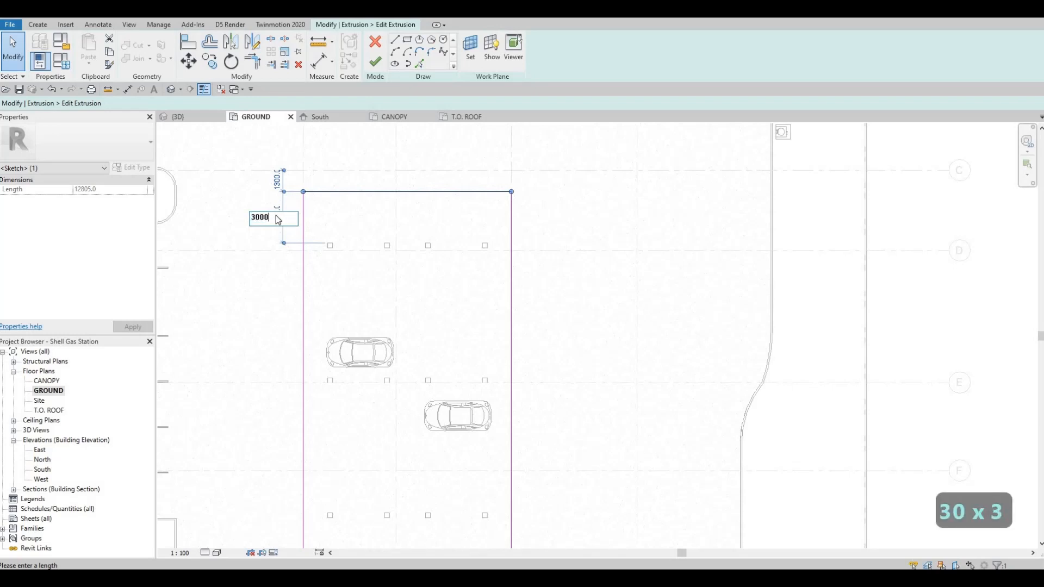
key("Return")
key("Escape")
Set the canopy slab outline's lower edge 3000 mm from the lower column row
scroll(374, 377, "down", 3)
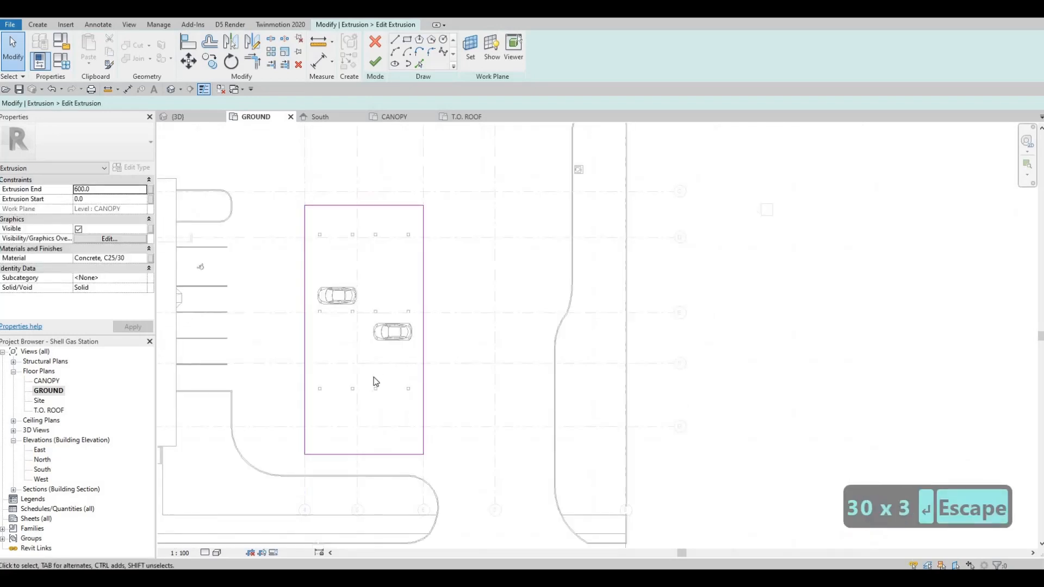
scroll(361, 429, "up", 1)
scroll(358, 424, "up", 2)
left_click_drag(359, 422, 360, 368)
left_click_drag(498, 174, 451, 314)
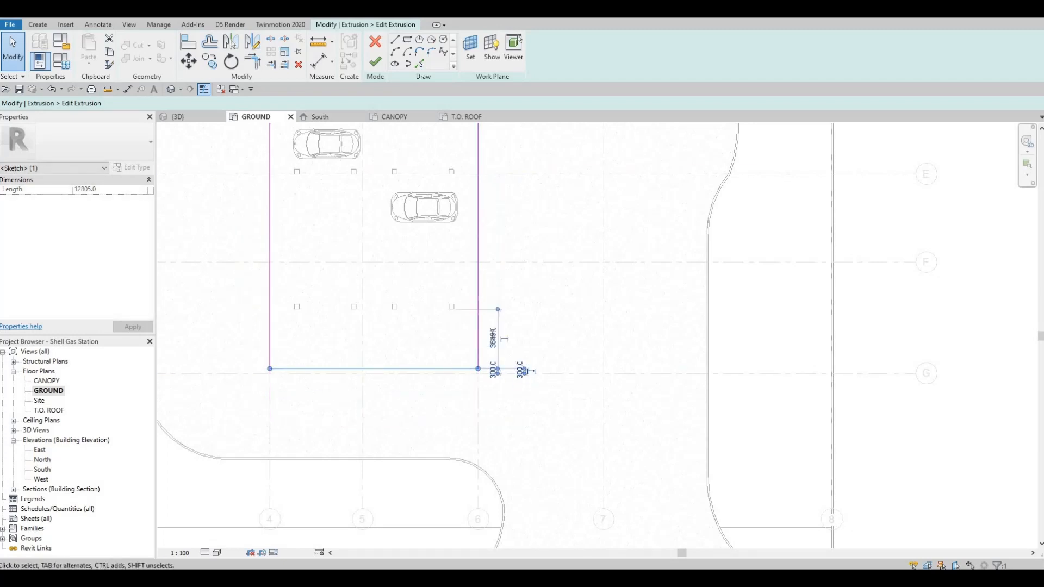
type("000")
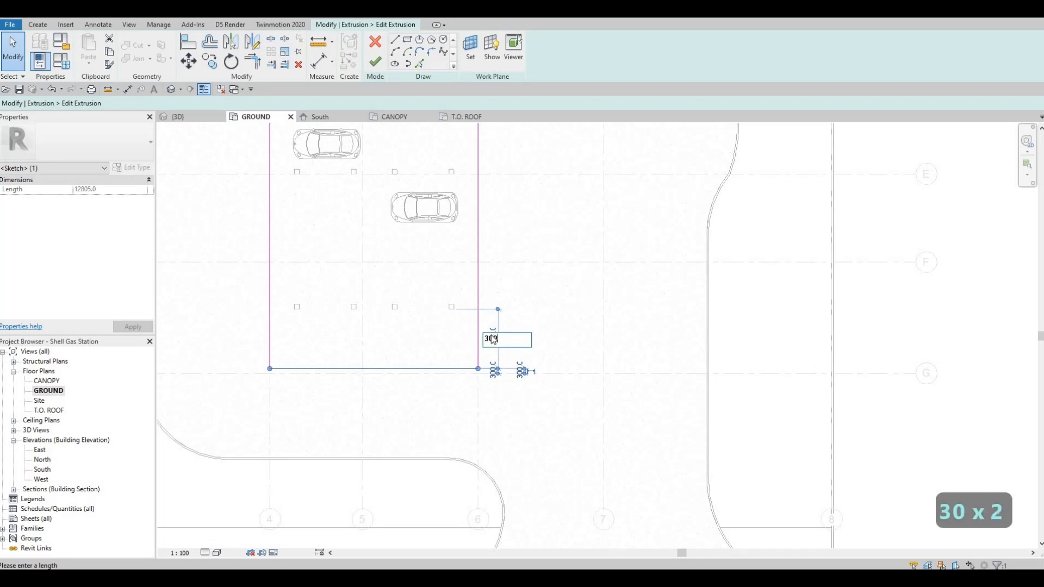
key("Return")
key("Escape")
key("Escape")
Finish the canopy slab's edited sketch and clear the selection
scroll(444, 286, "down", 1)
mouse_move(415, 262)
middle_mouse_down()
mouse_move(415, 305)
mouse_move(409, 286)
middle_mouse_up()
scroll(416, 304, "down", 1)
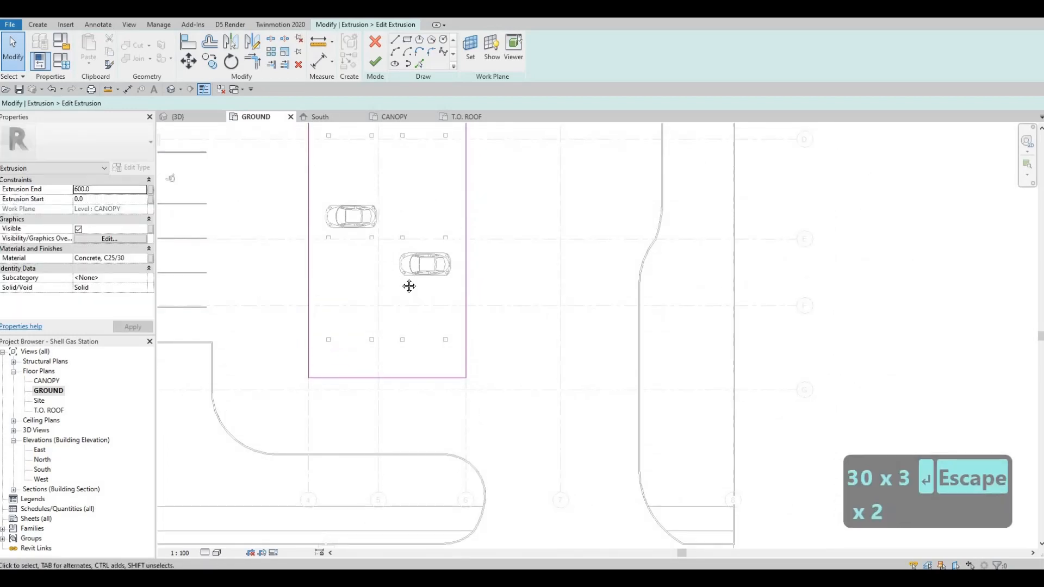
left_click(371, 62)
middle_click_drag(361, 271, 356, 342)
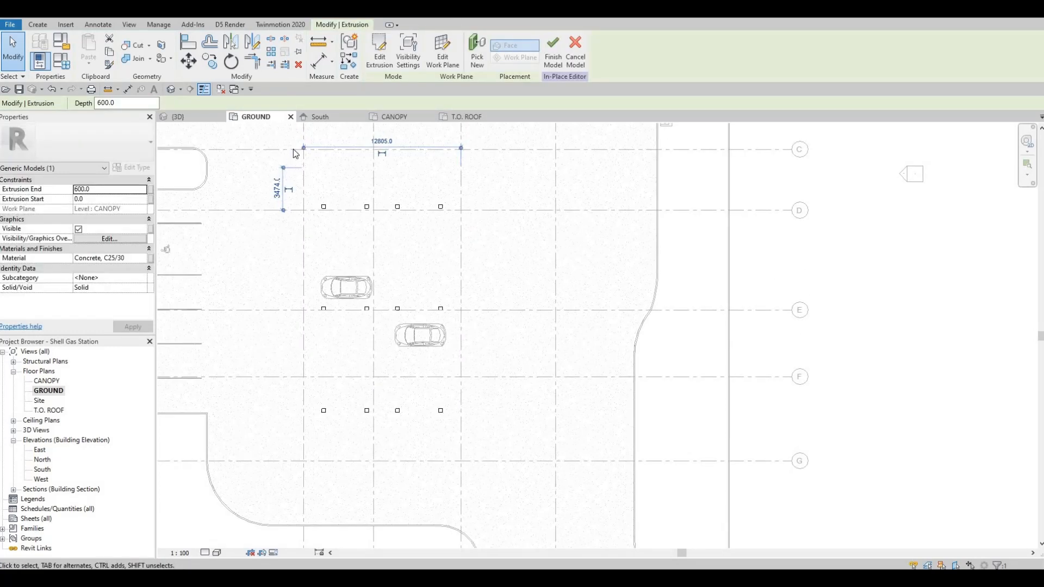
key("Escape")
key("Escape")
key("Escape")
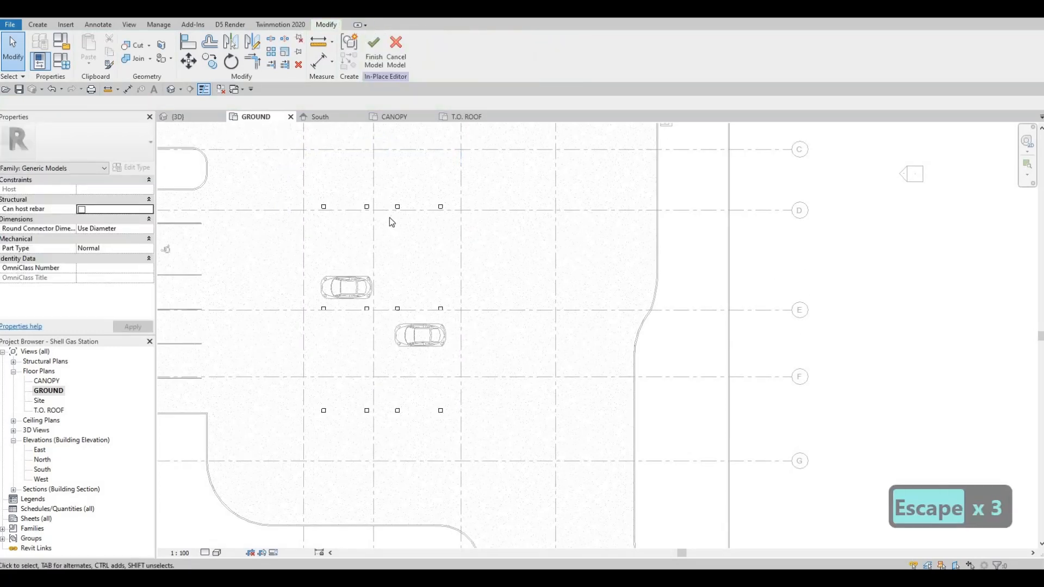
Finish the in-place canopy model and open the 3D view
middle_click_drag(389, 218, 470, 219)
scroll(390, 222, "down", 1)
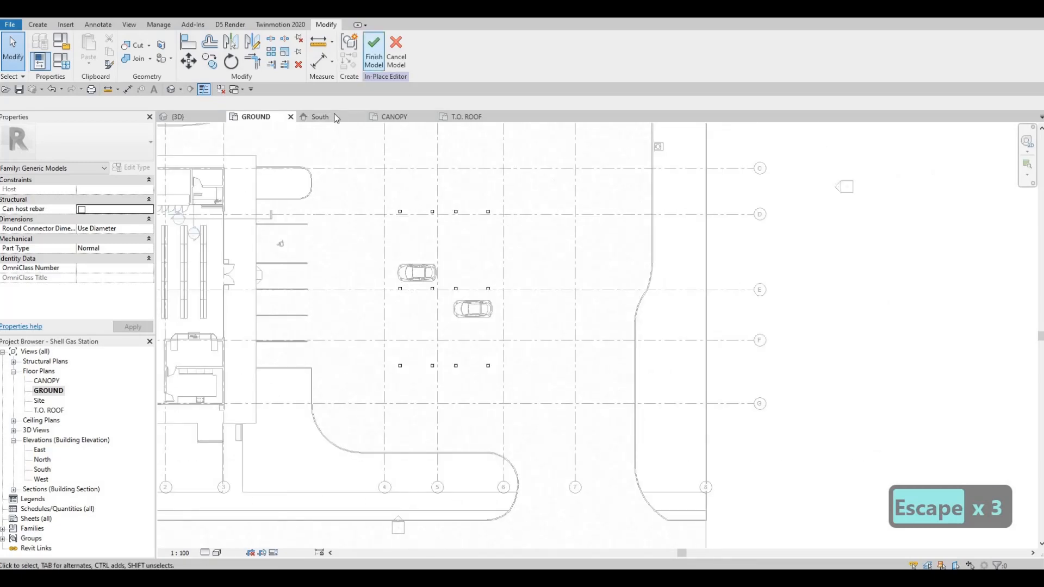
left_click(374, 52)
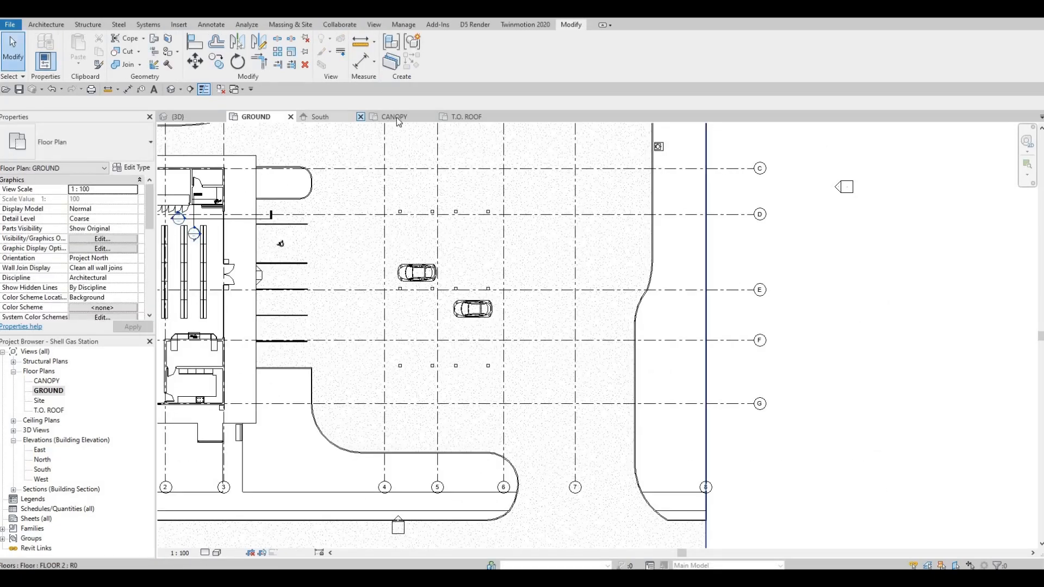
scroll(438, 282, "up", 1)
key("Escape")
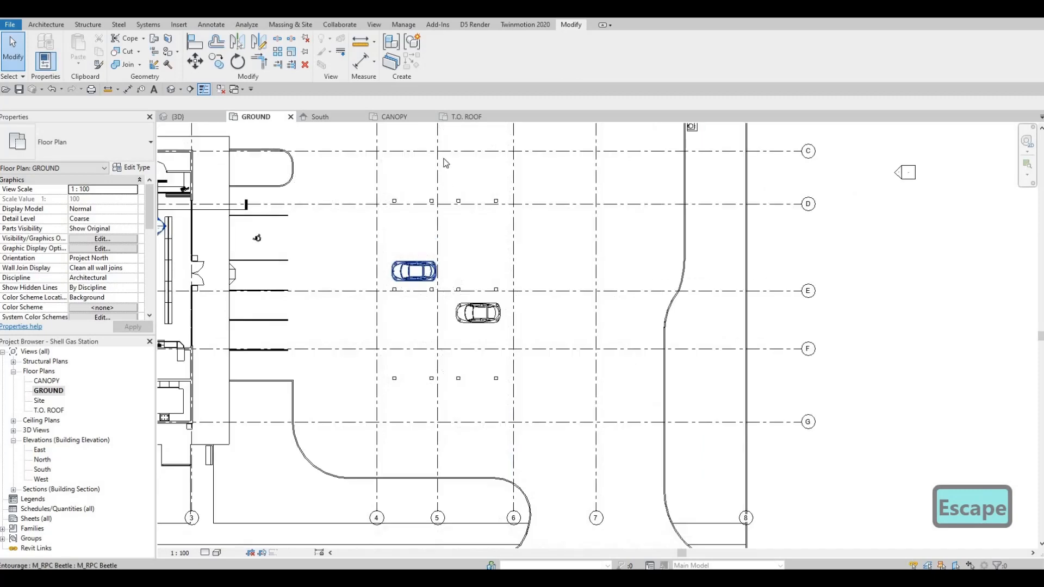
left_click(204, 117)
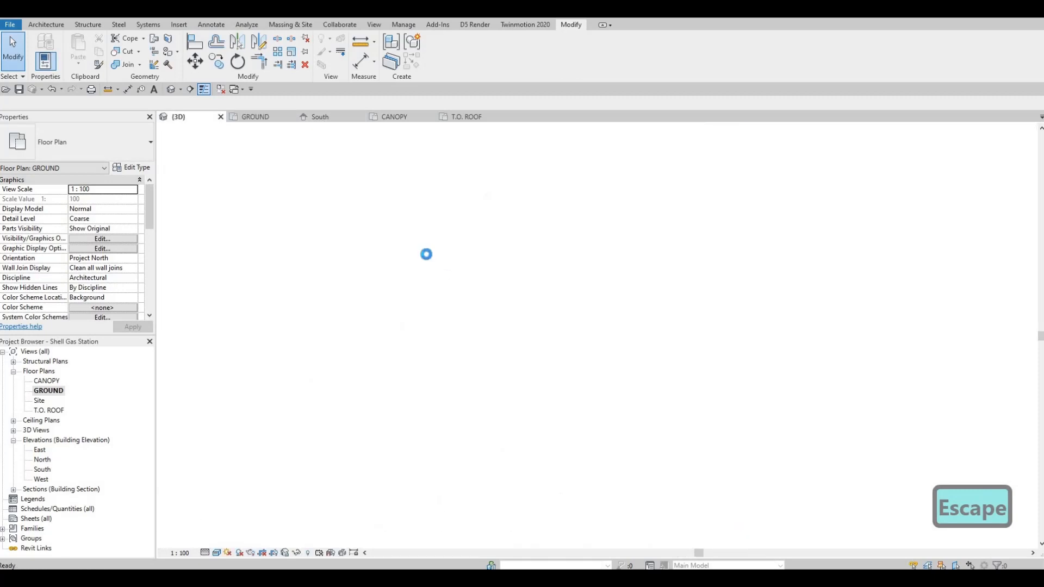
key("Escape")
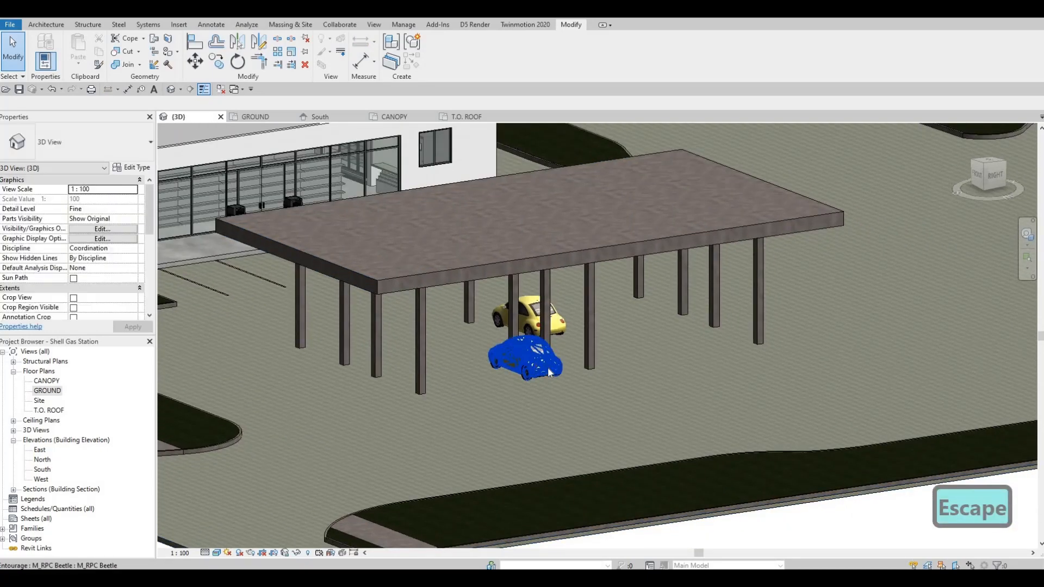
Edit the canopy model in place and set the slab's Extrusion End to 500 mm
middle_click_drag(547, 367, 566, 265, "shift")
left_click(566, 265)
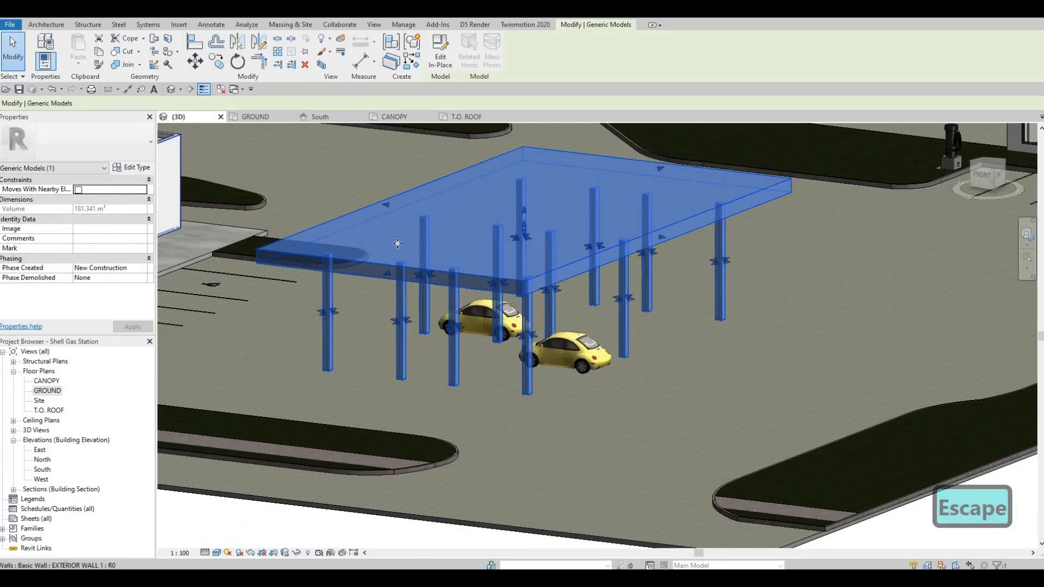
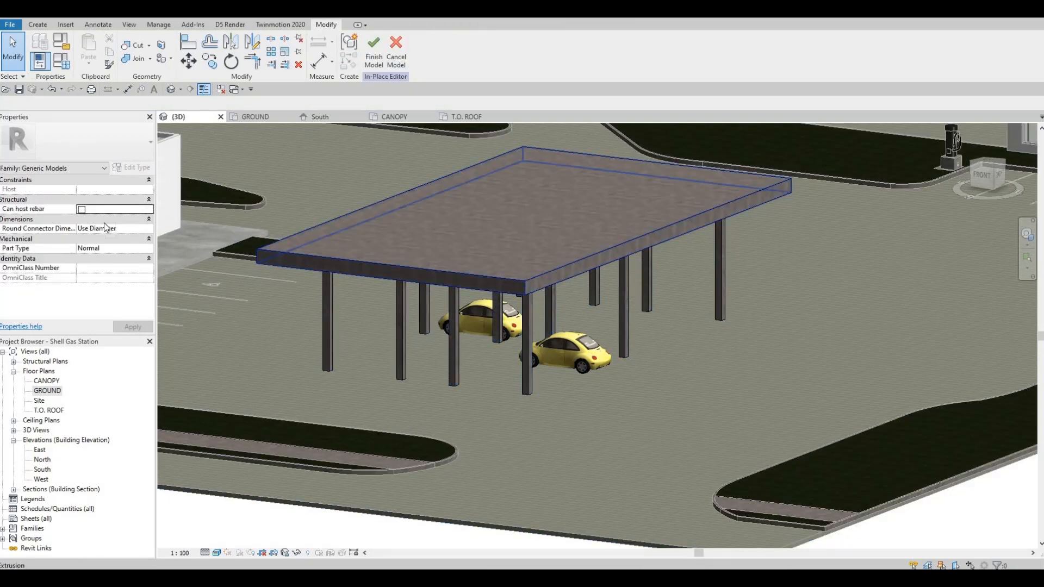
left_click(338, 257)
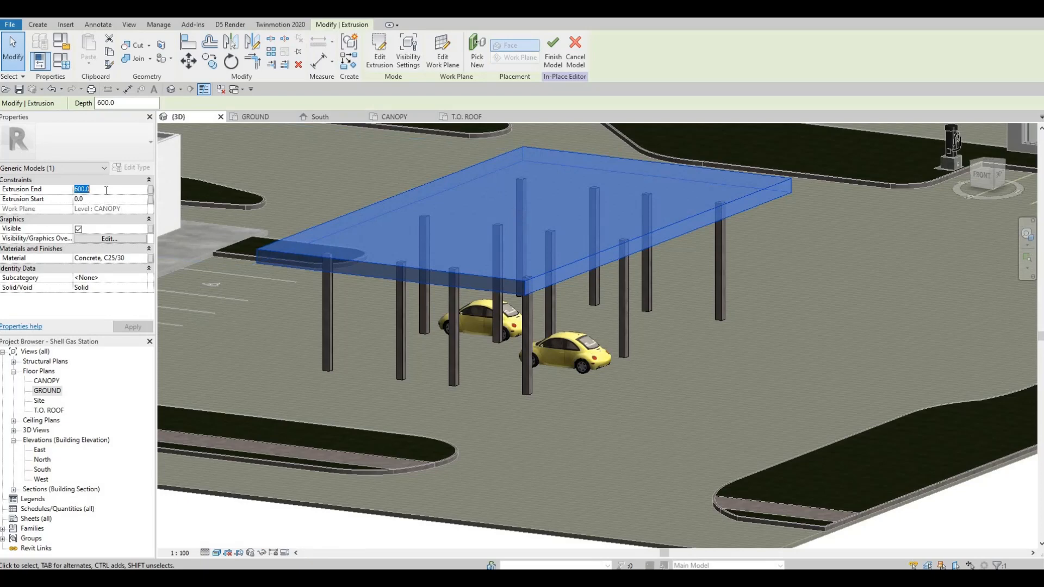
left_click(108, 191)
type("500")
key("Return")
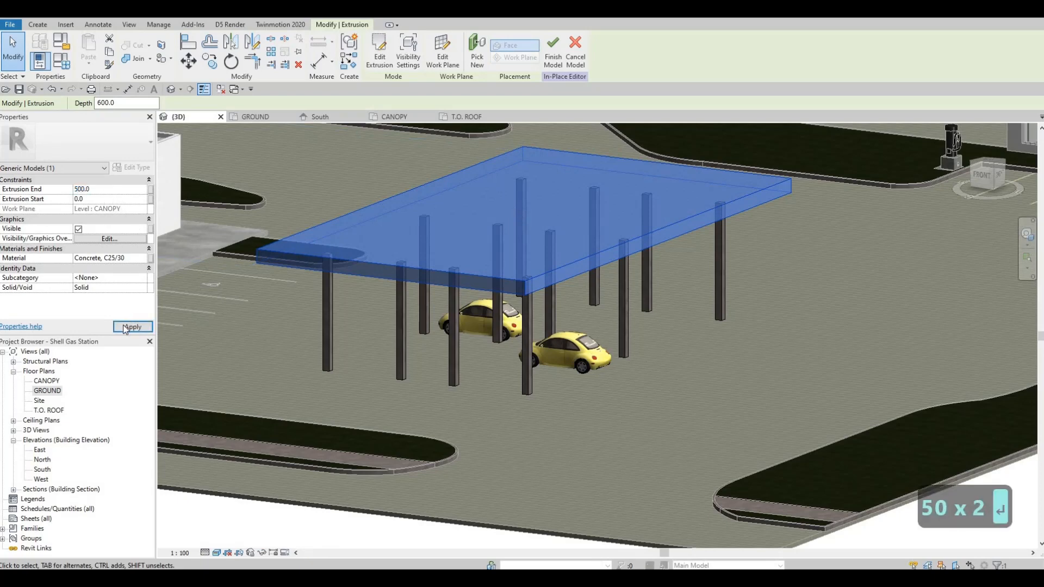
key("Escape")
key("Escape")
key("Escape")
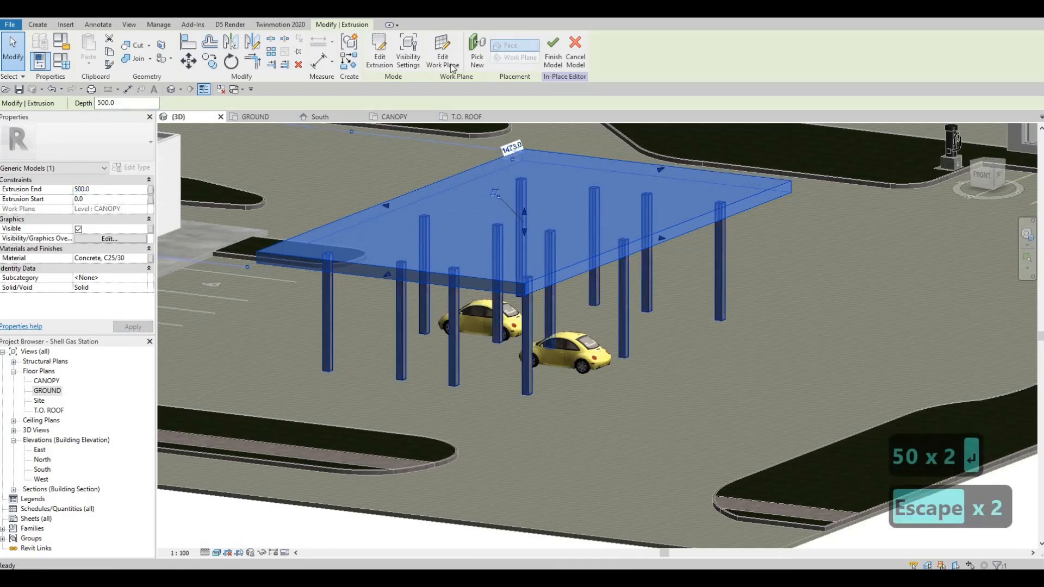
Finish the in-place canopy model and return to the project
left_click(376, 52)
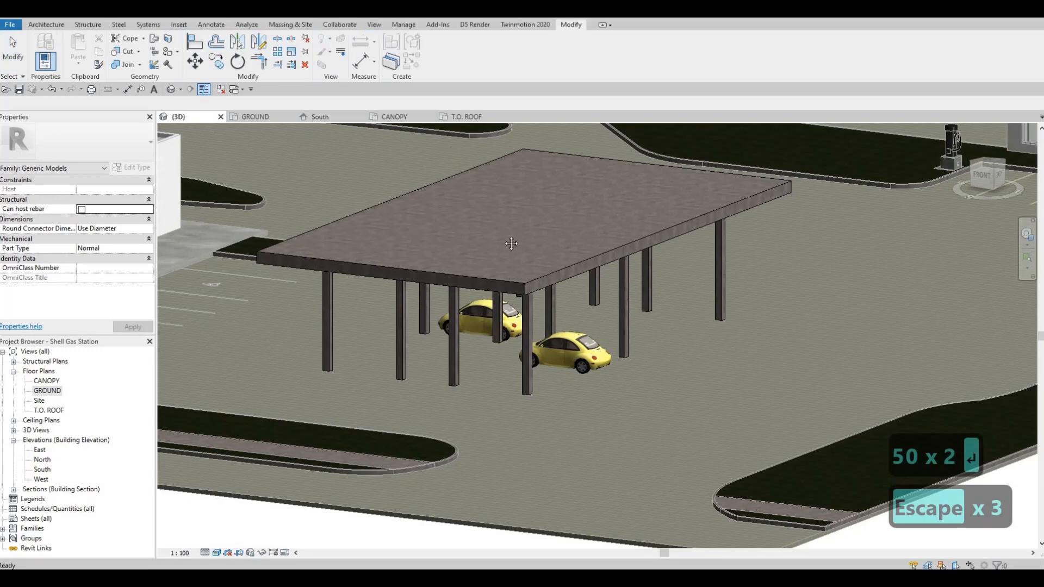
key("Escape")
key("Escape")
Open the GROUND floor plan
double_click(48, 391)
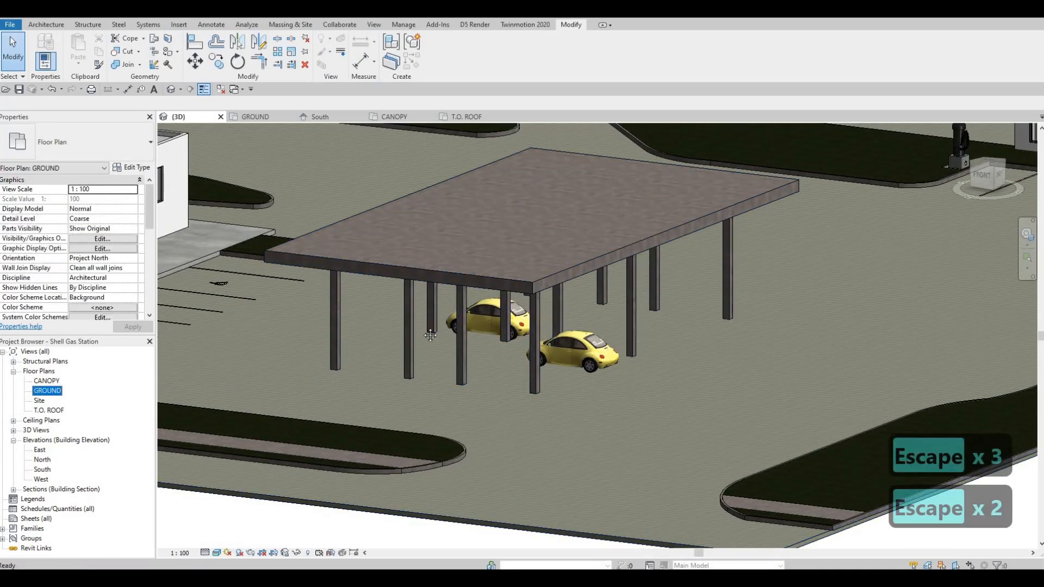
left_click(46, 25)
left_click(126, 63)
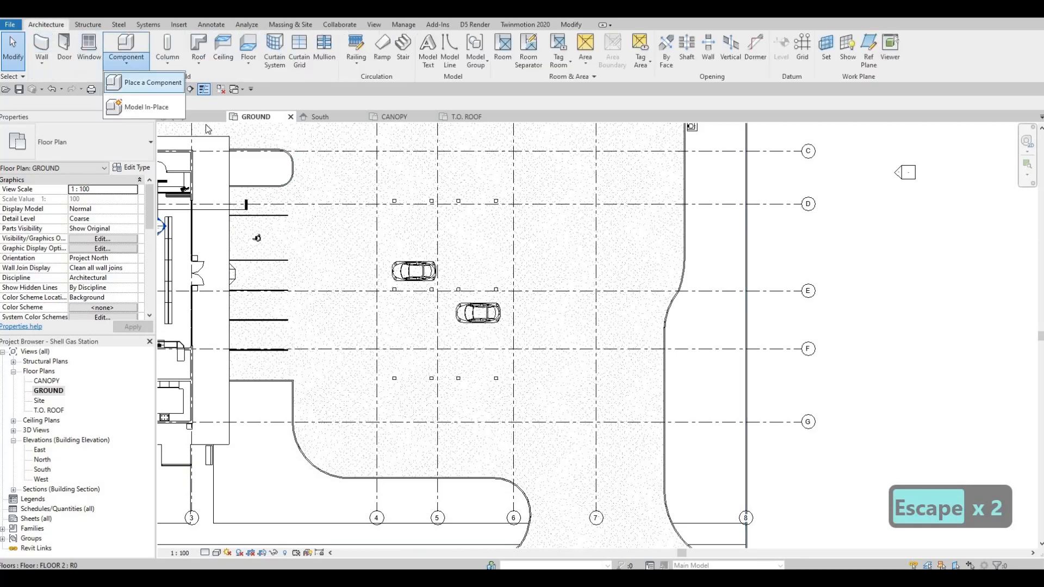
left_click(136, 106)
scroll(489, 268, "down", 3)
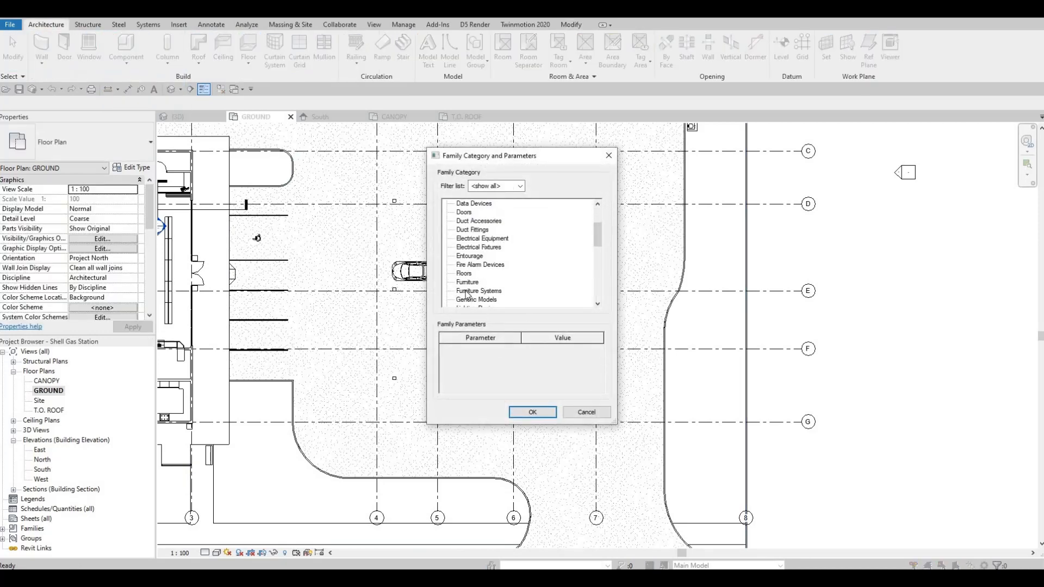
key("Escape")
key("Escape")
key("Escape")
Edit the canopy columns' model in place and start a new extrusion with the material Concrete, C80/95
left_click(425, 187)
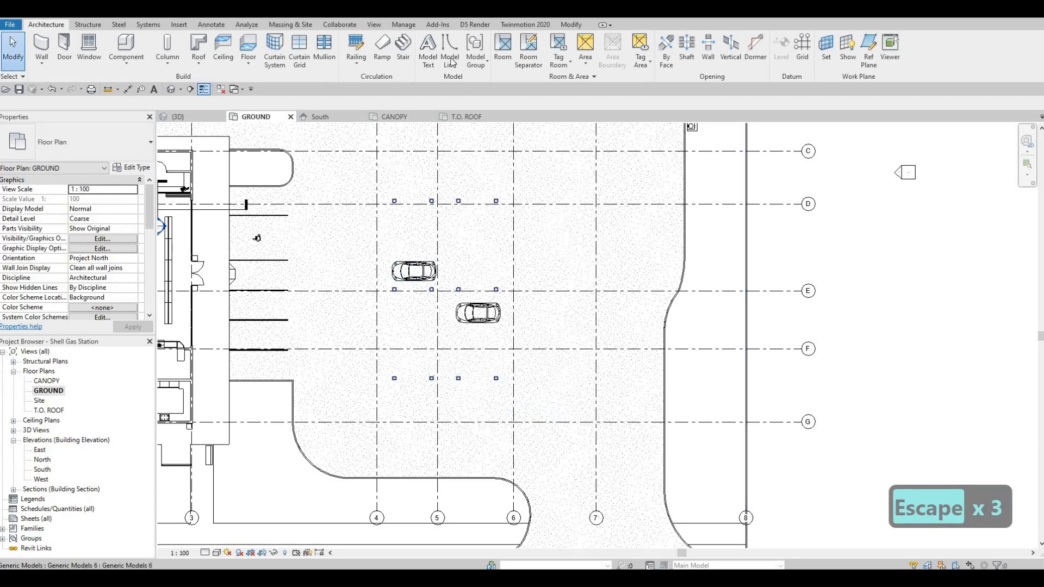
left_click(441, 48)
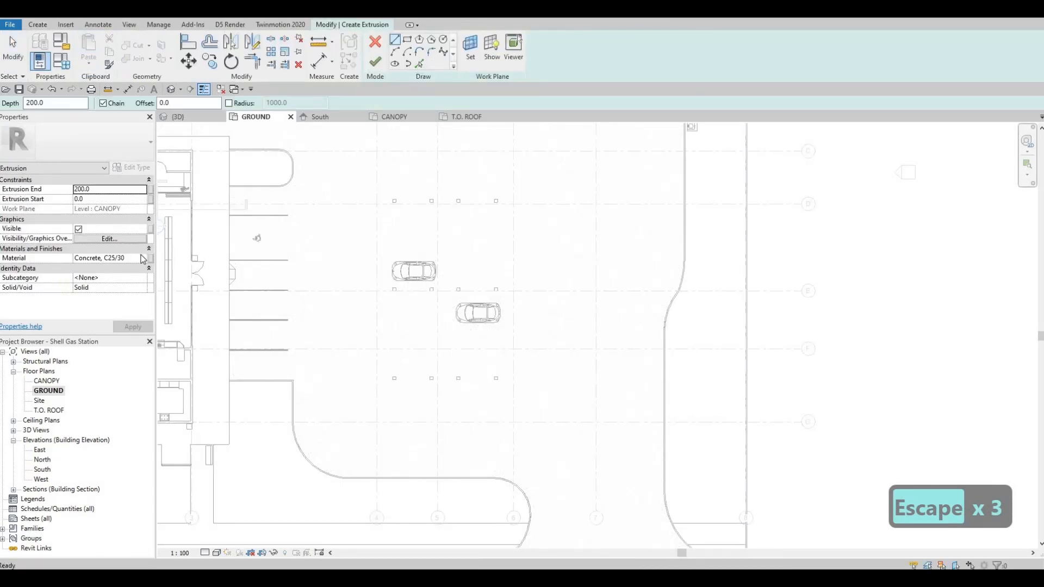
left_click(143, 258)
left_click(146, 258)
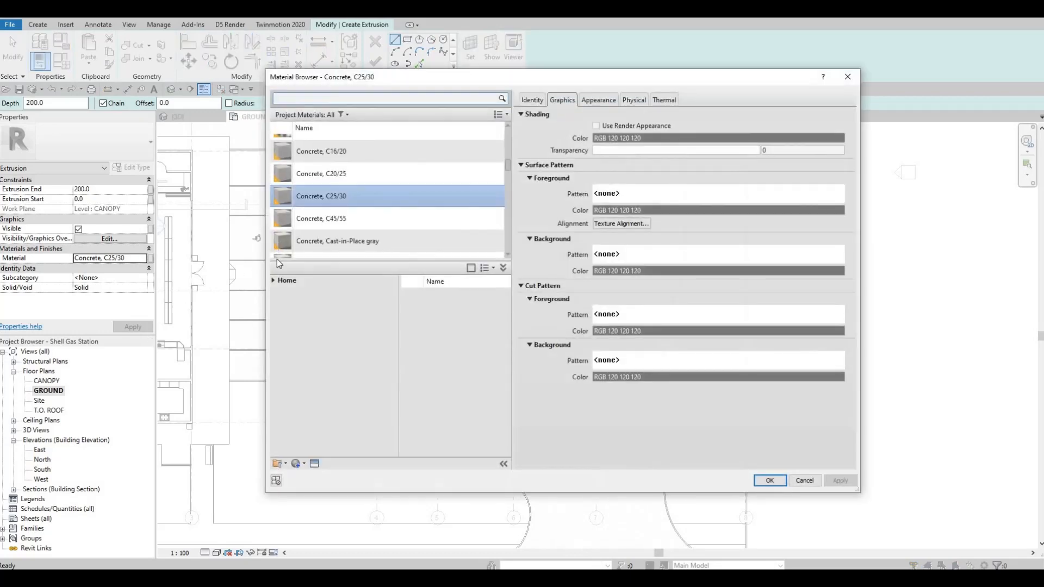
left_click(274, 281)
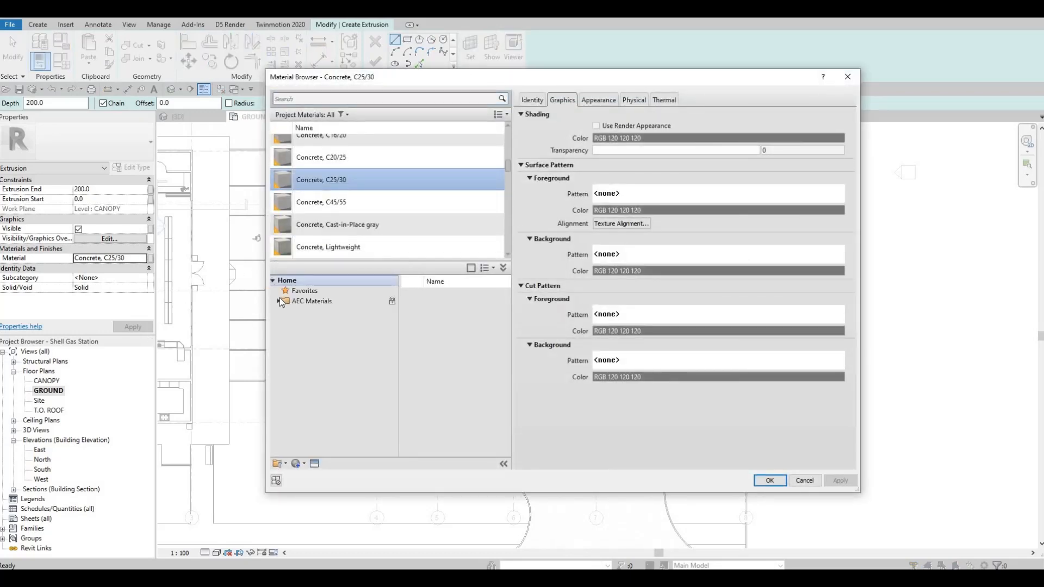
left_click(279, 301)
left_click(310, 332)
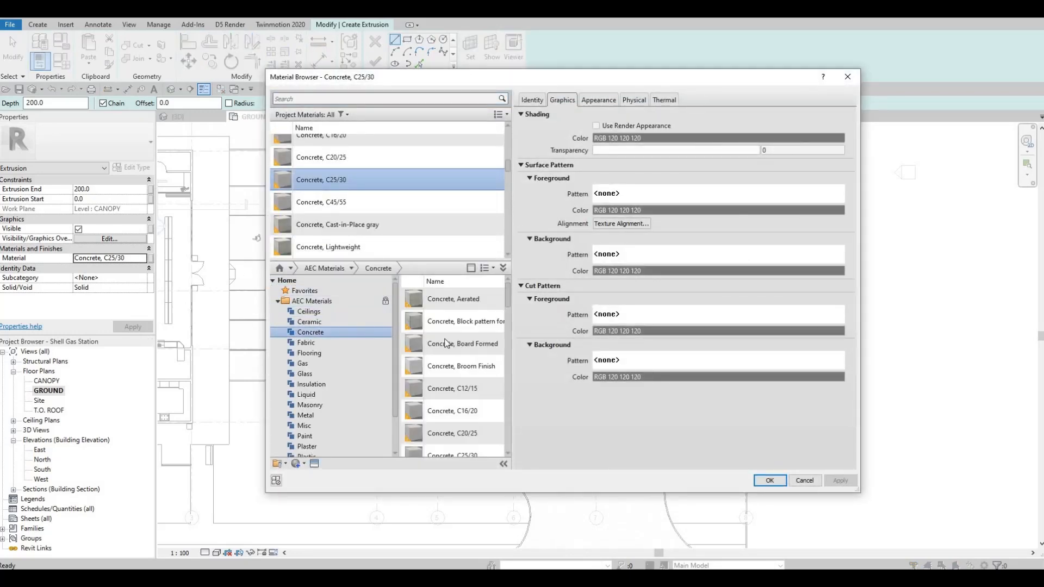
scroll(443, 332, "down", 5)
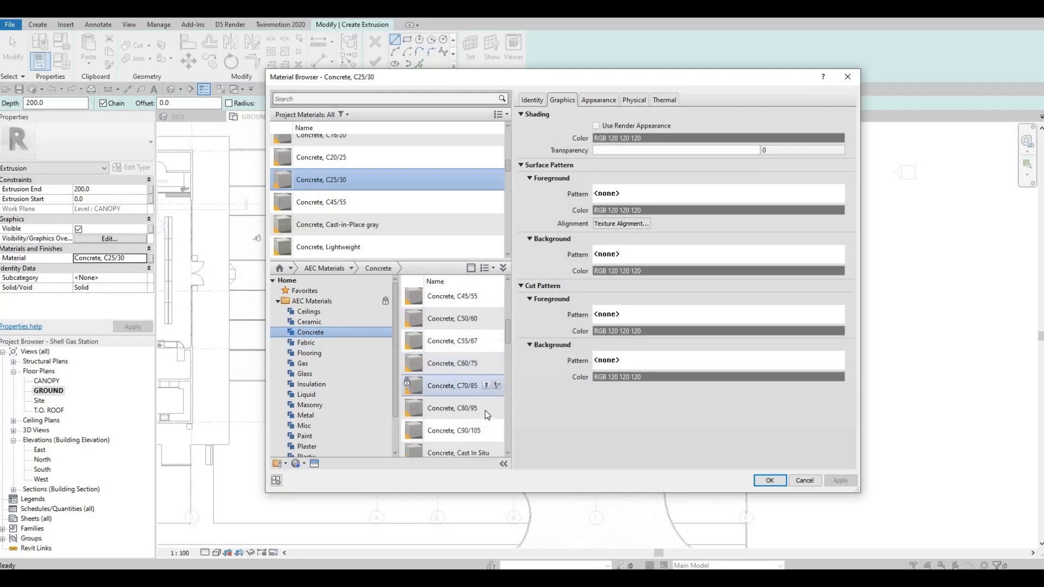
left_click(768, 480)
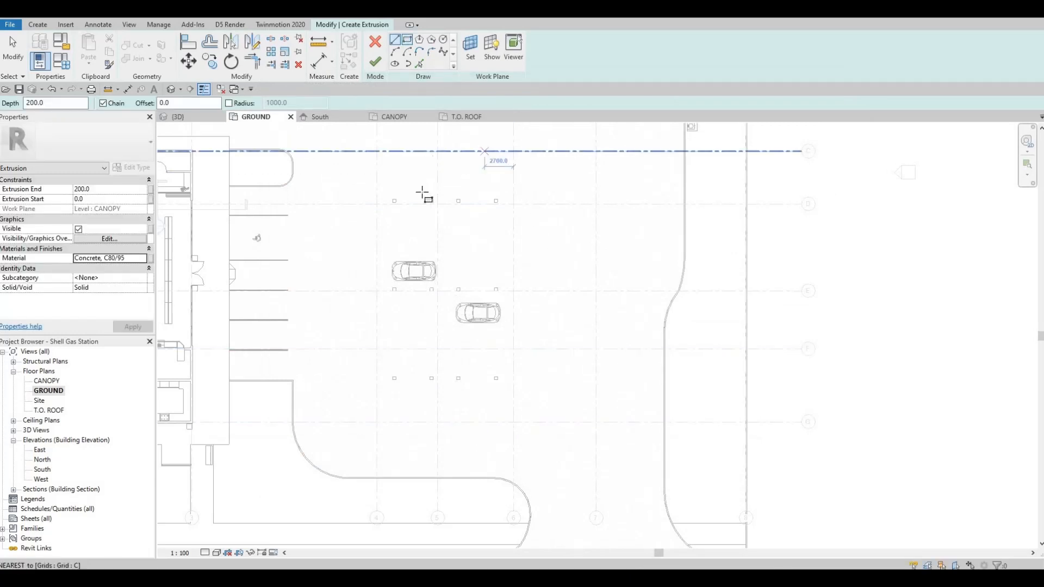
Sketch a rectangle about 11900 by 2100 mm around the column row near grid D
scroll(422, 192, "up", 4)
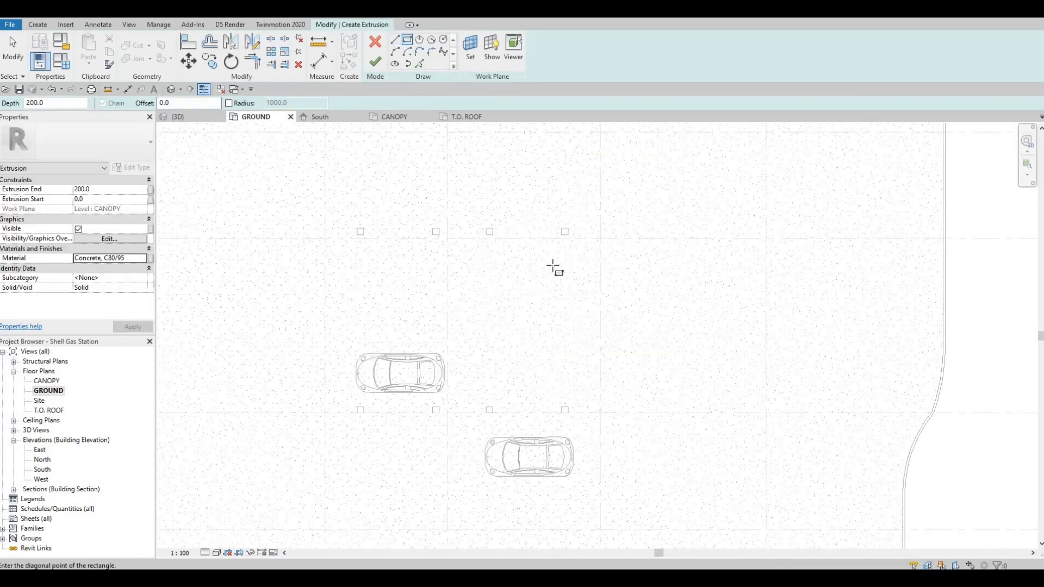
left_click(340, 211)
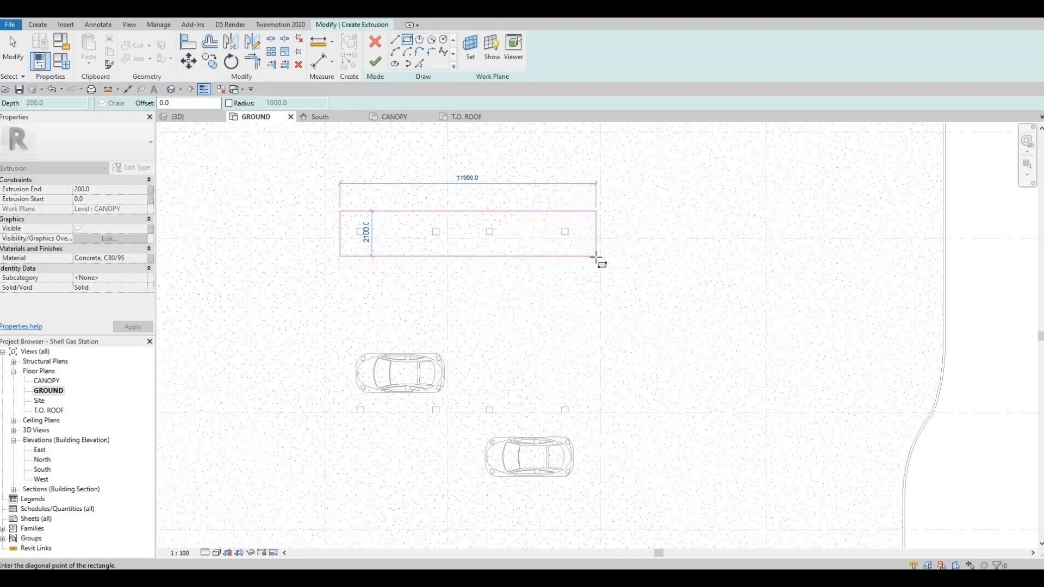
key("Escape")
key("Escape")
key("Escape")
key("Escape")
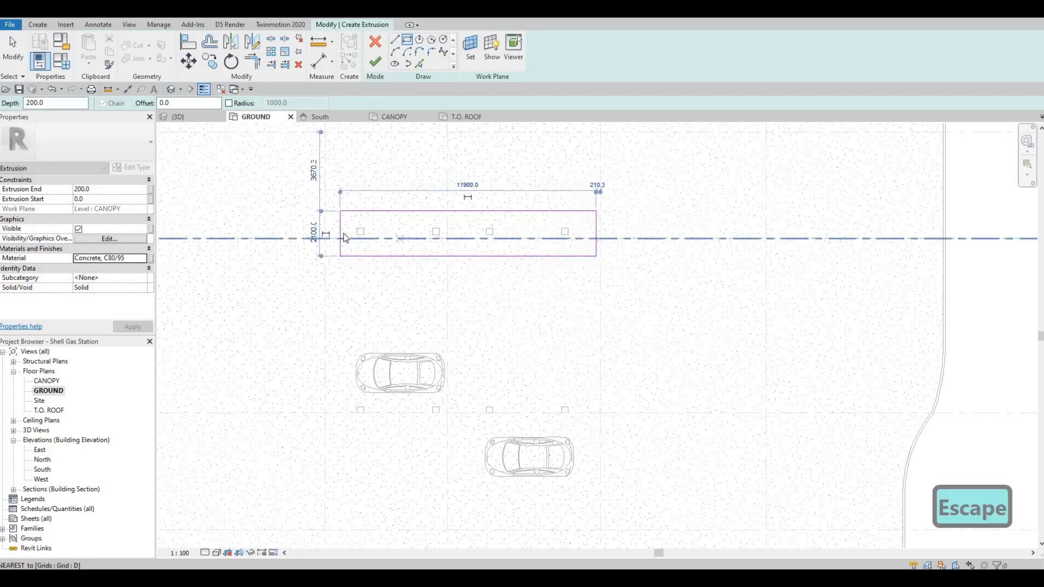
Stretch the rectangle's two short edges outward to grids 4 and 6
scroll(339, 220, "up", 3)
left_click_drag(326, 224, 317, 226)
key("Escape")
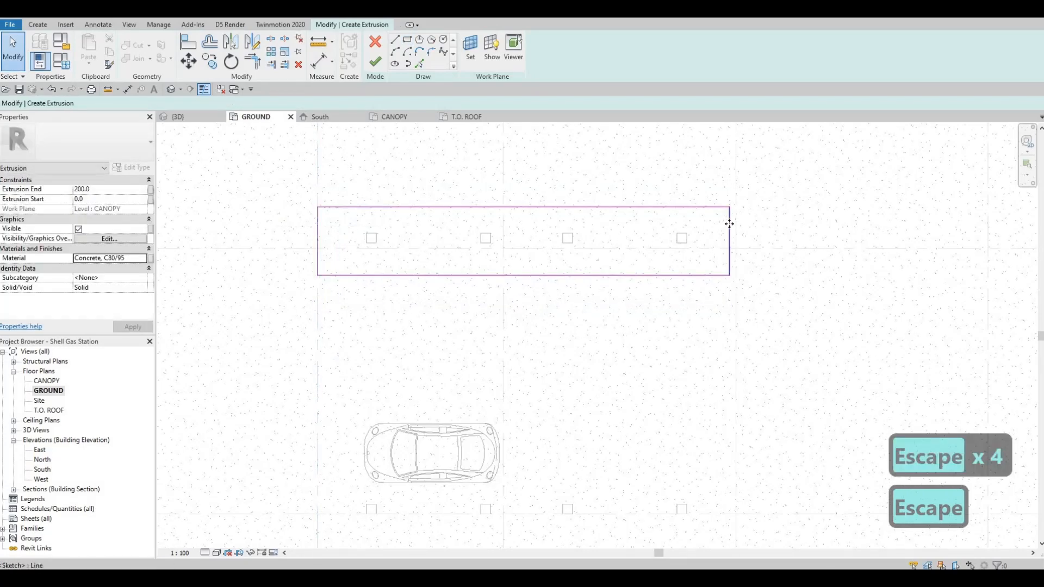
left_click(730, 223)
left_click_drag(746, 223, 739, 224)
key("Escape")
key("Escape")
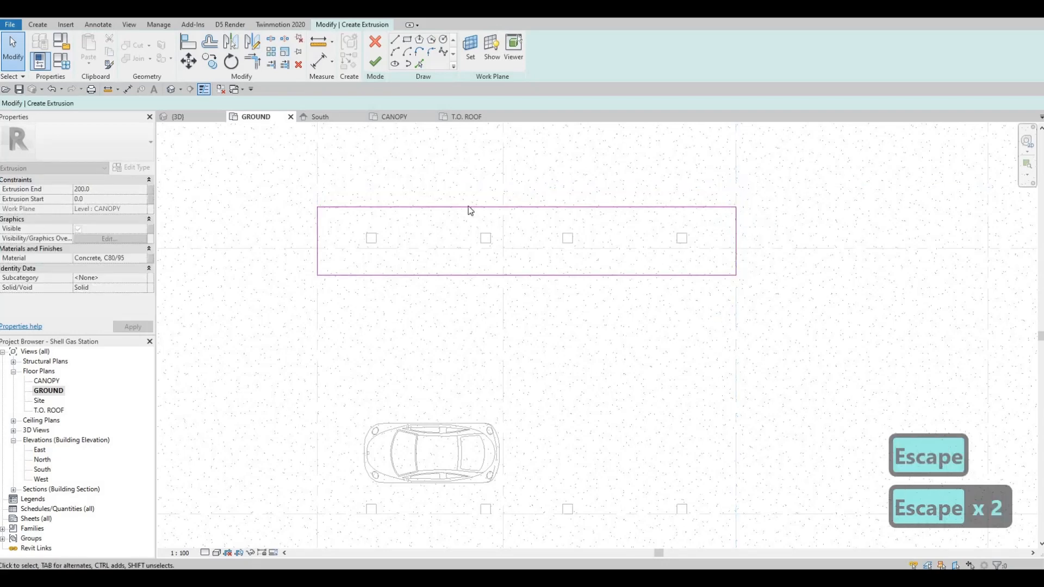
Set the rectangle's width to 2000 mm using its upper long edge
left_click(469, 207)
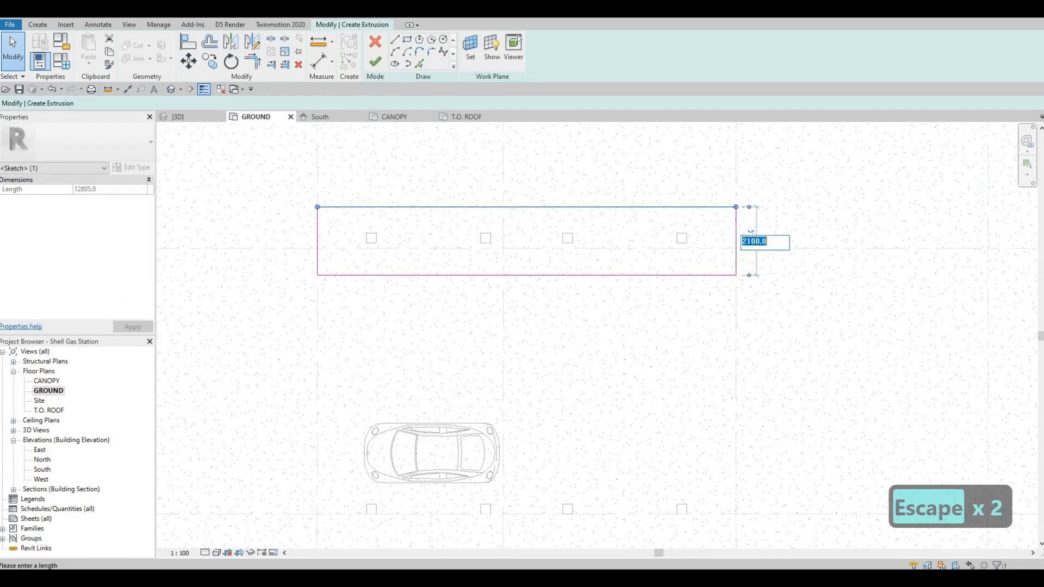
type("2000")
key("Return")
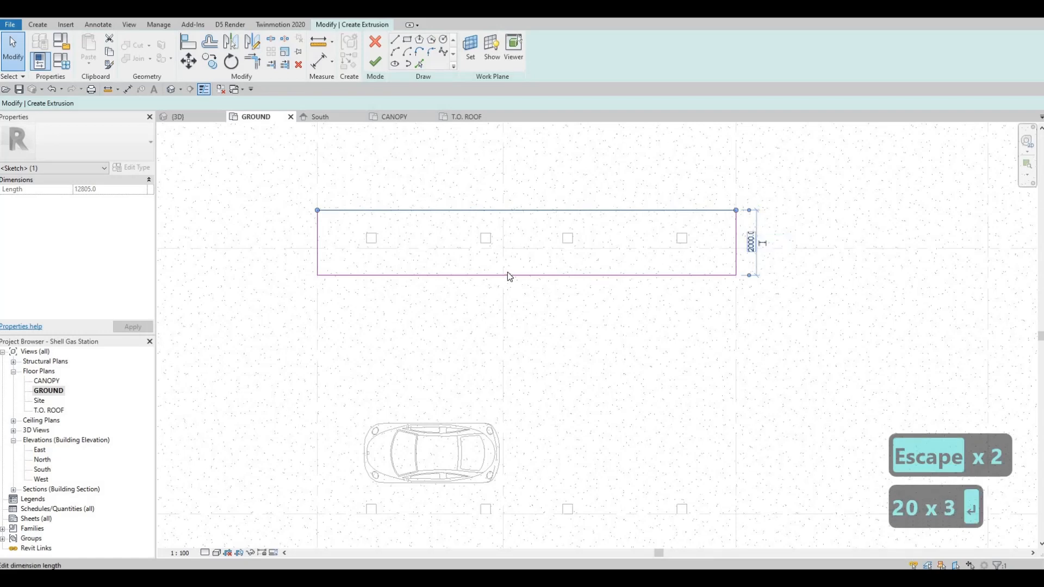
key("Escape")
key("Escape")
key("Escape")
Move the whole rectangle so its right edge's midpoint meets the right face midpoint of the row's last column
mouse_move(282, 184)
left_mouse_down()
mouse_move(420, 226)
mouse_move(803, 307)
left_mouse_up()
key("m")
key("v")
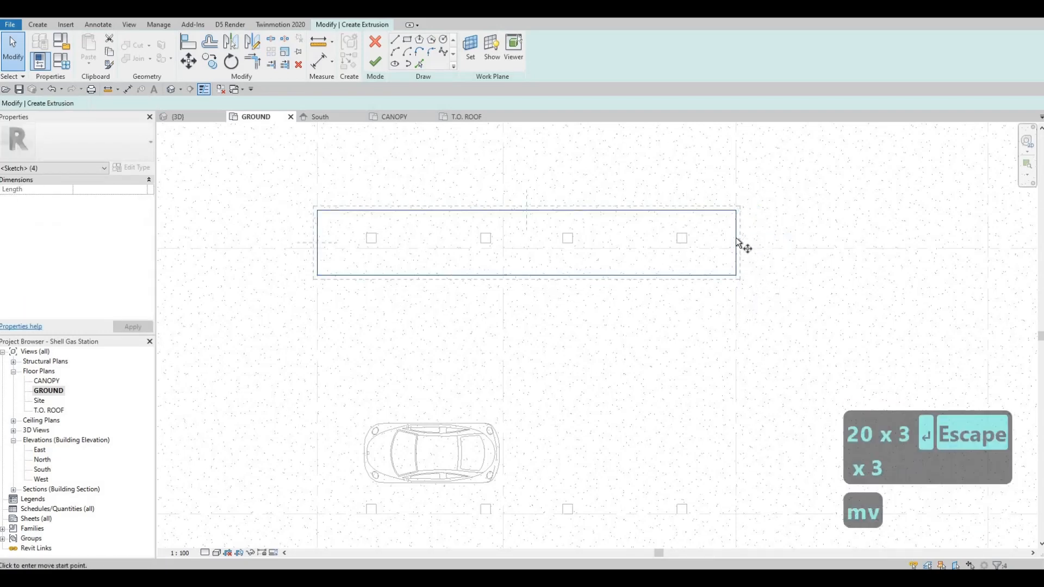
left_click(698, 239)
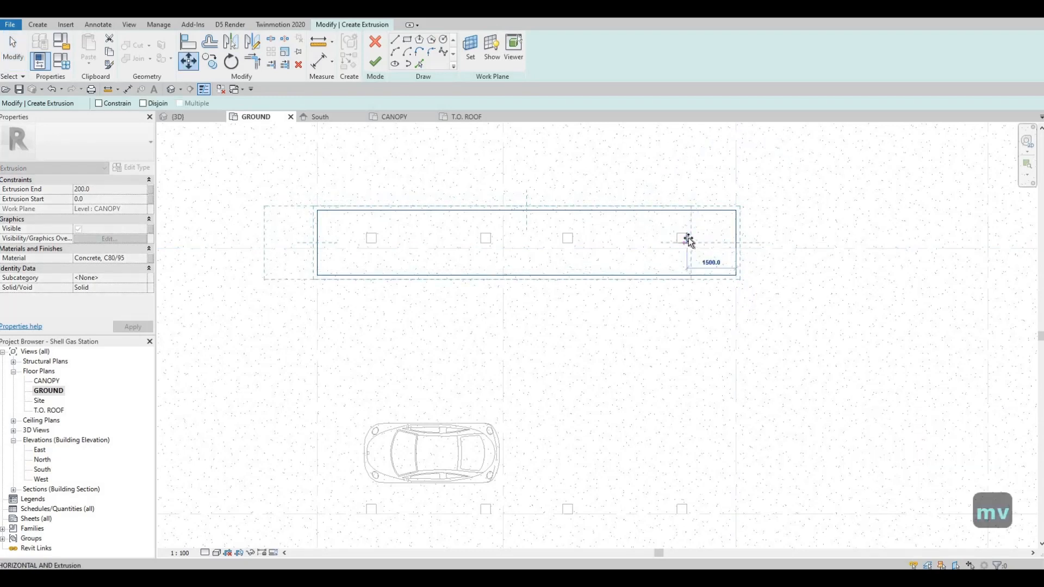
key("Tab")
key("Tab")
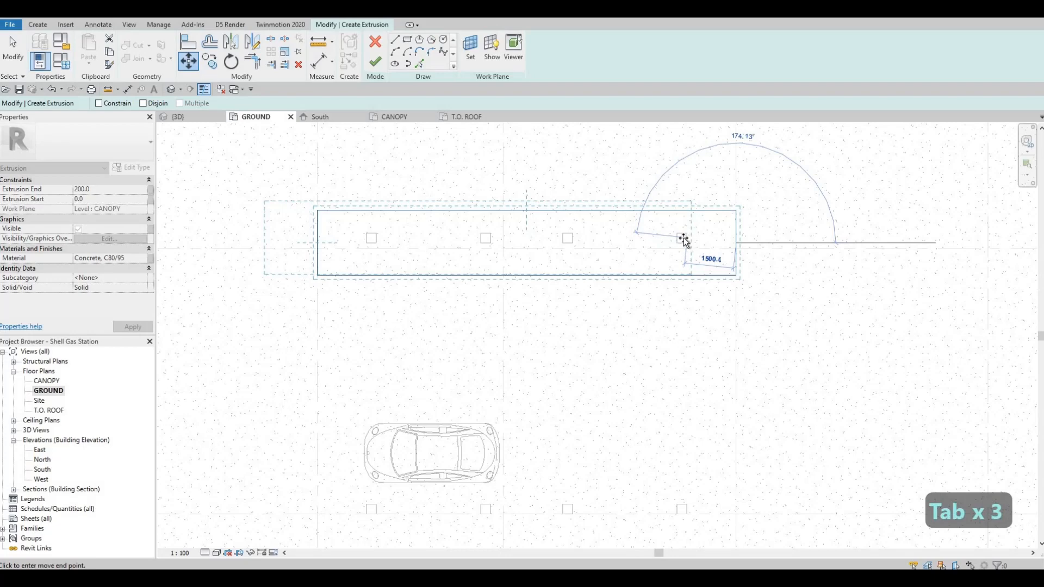
scroll(684, 239, "up", 3)
left_click(690, 240)
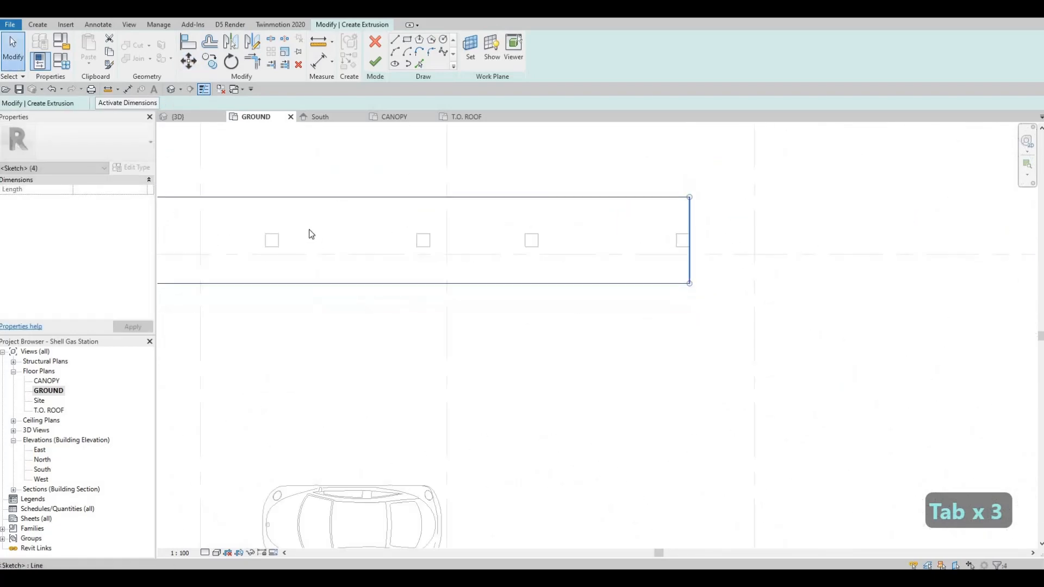
scroll(311, 234, "down", 2)
key("Escape")
key("Escape")
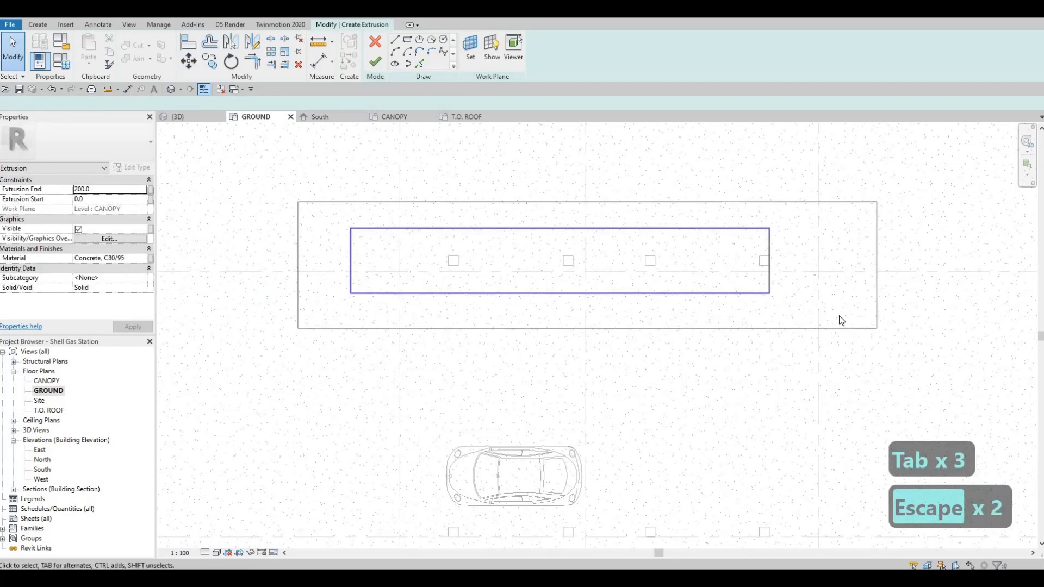
Move the rectangle horizontally about 1500 mm so its right edge sits on grid 6
left_click(842, 321)
key("m")
key("v")
scroll(742, 226, "up", 2)
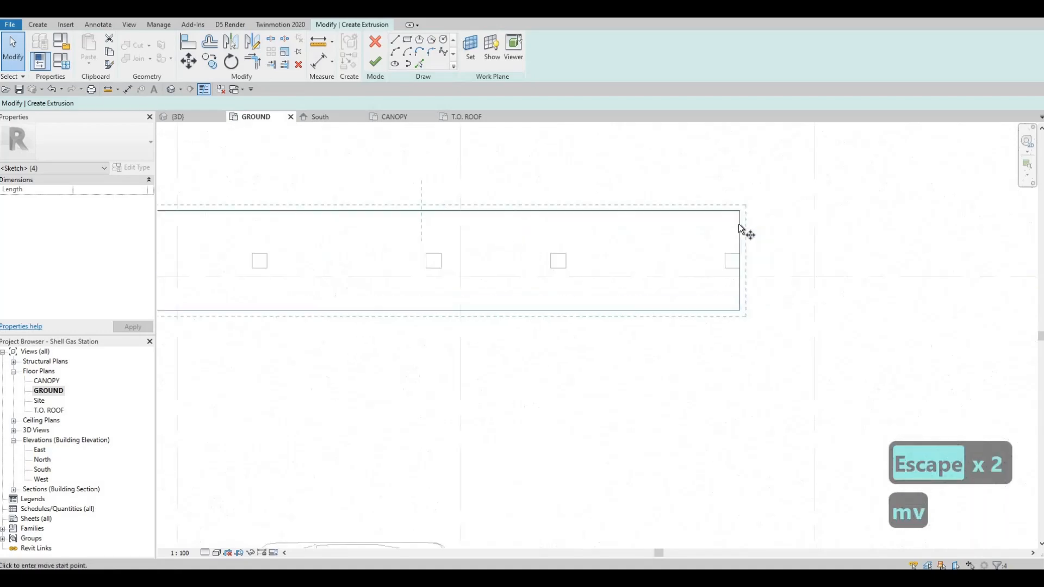
left_click(740, 228)
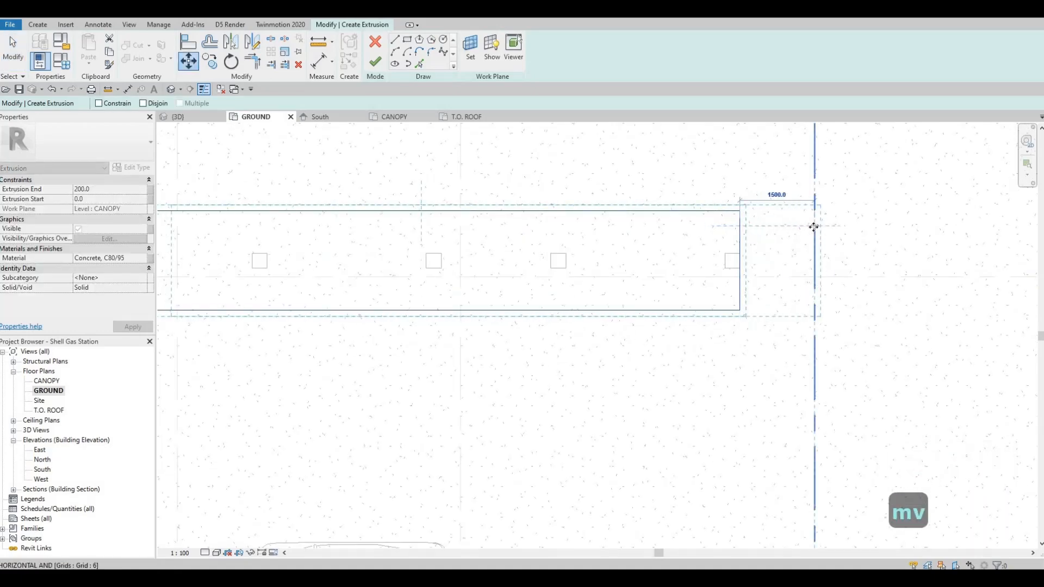
left_click(811, 231)
scroll(753, 275, "down", 2)
key("Escape")
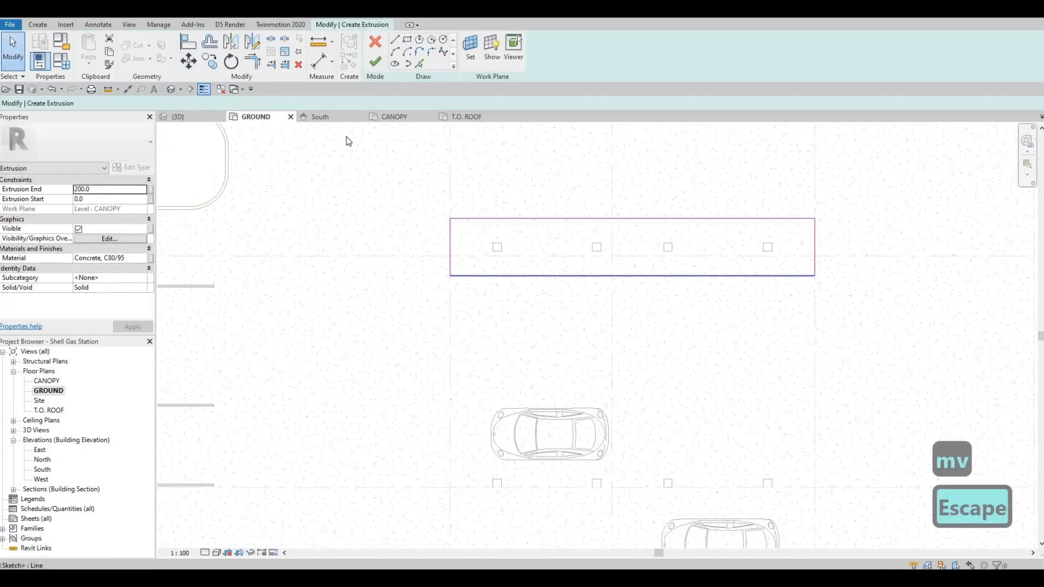
Copy the rectangle down to the column row near grid E, using matching corners of the end columns as reference
left_click_drag(346, 135, 848, 304)
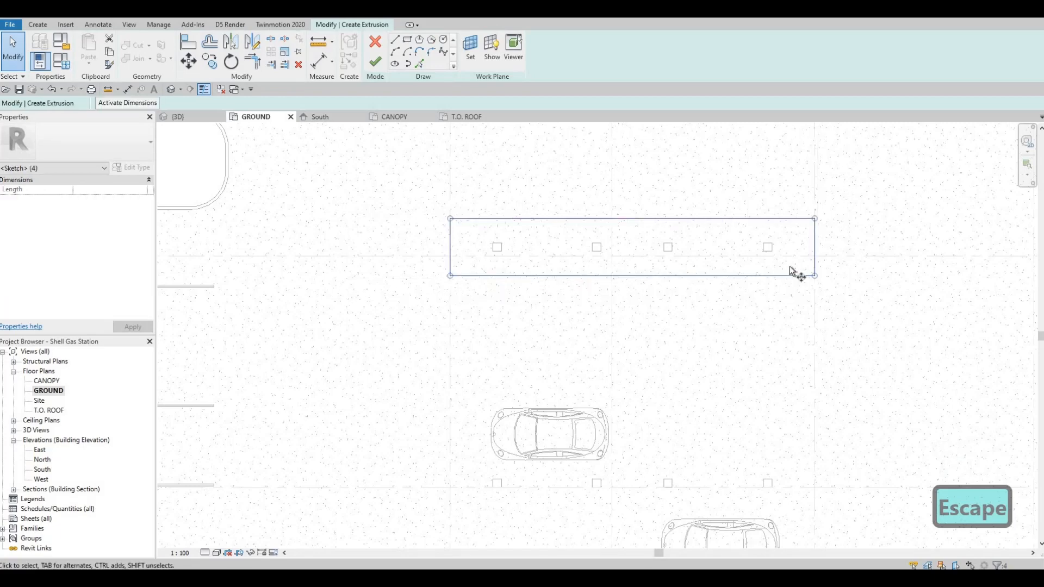
key("c")
key("o")
scroll(783, 253, "up", 2)
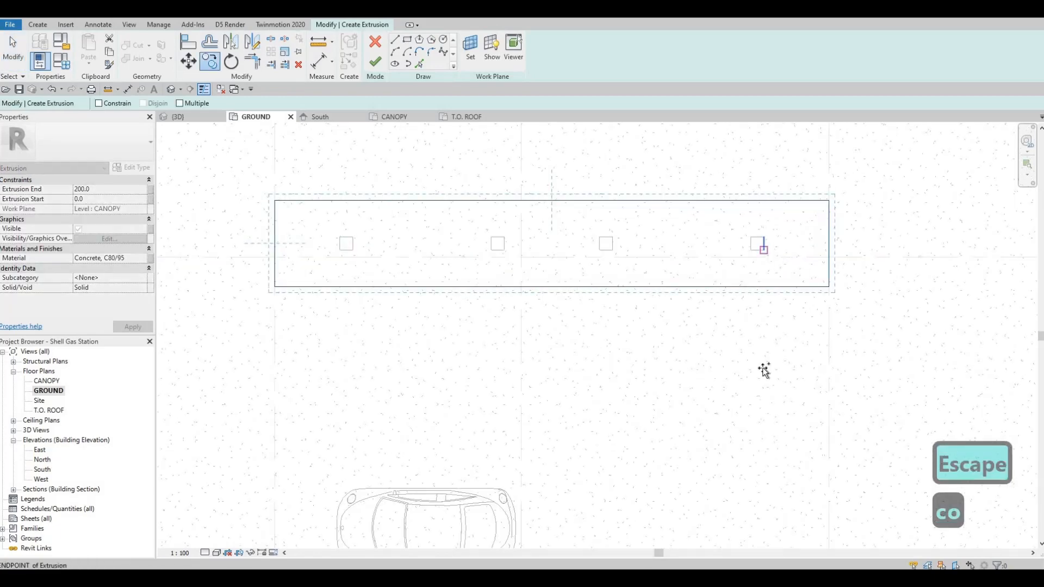
left_click(764, 251)
scroll(741, 300, "down", 3)
scroll(736, 367, "up", 2)
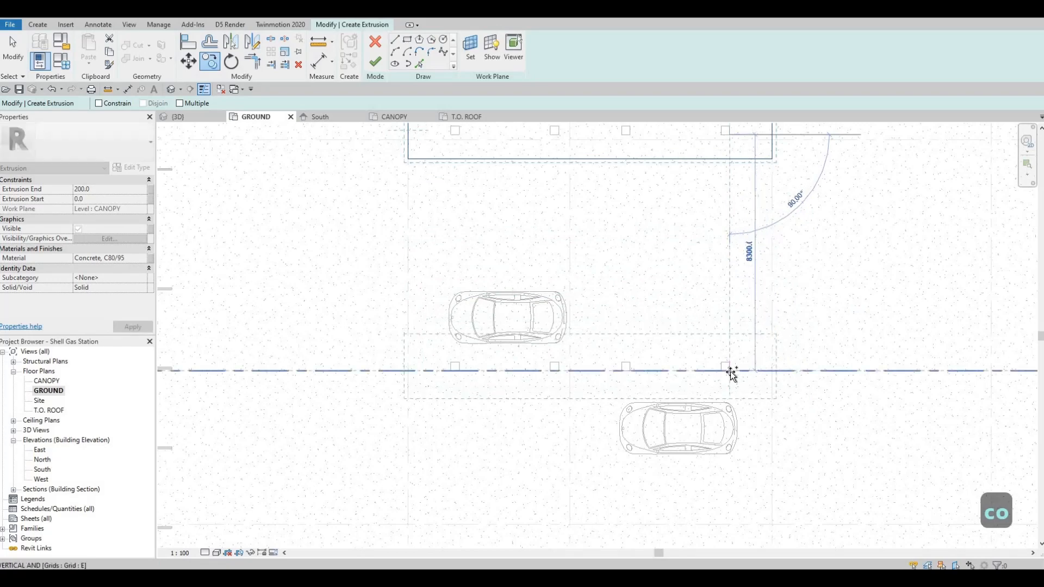
left_click(729, 370)
Copy the rectangle from the middle column row to the lowest column row, using matching column corners
middle_click_drag(701, 377, 674, 318)
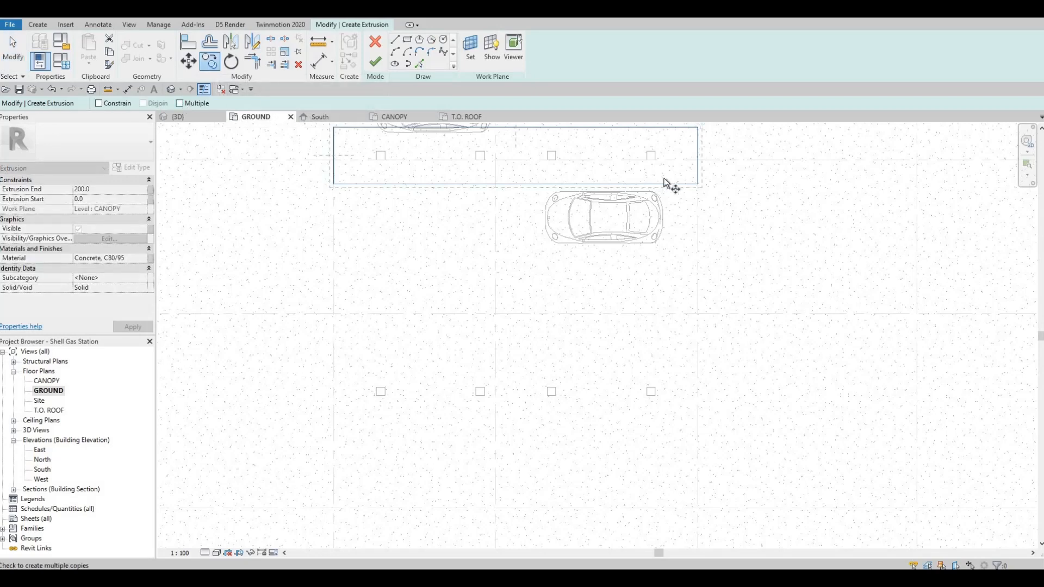
left_click(655, 159)
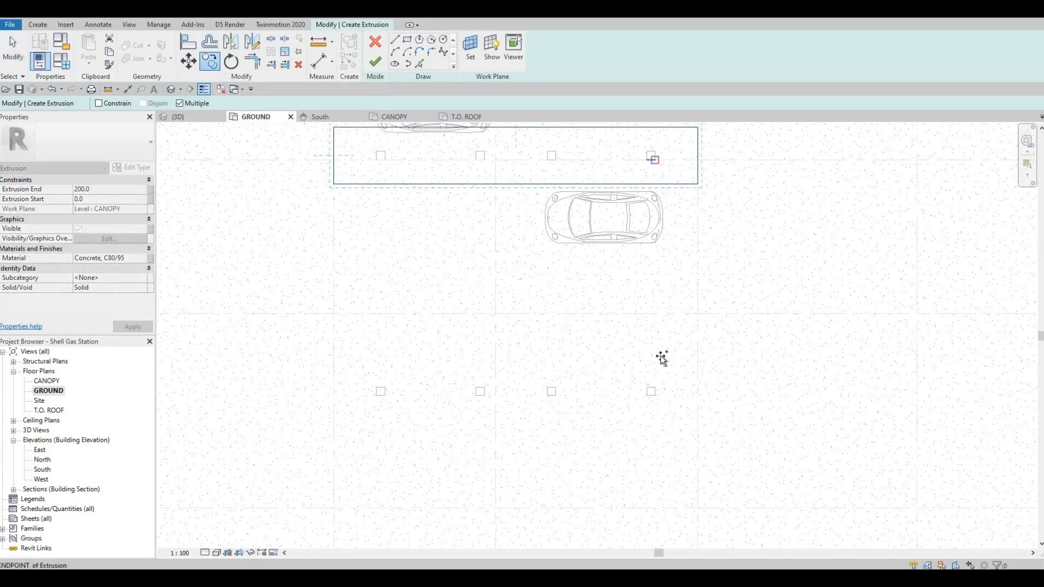
left_click(655, 394)
key("Escape")
scroll(631, 320, "down", 2)
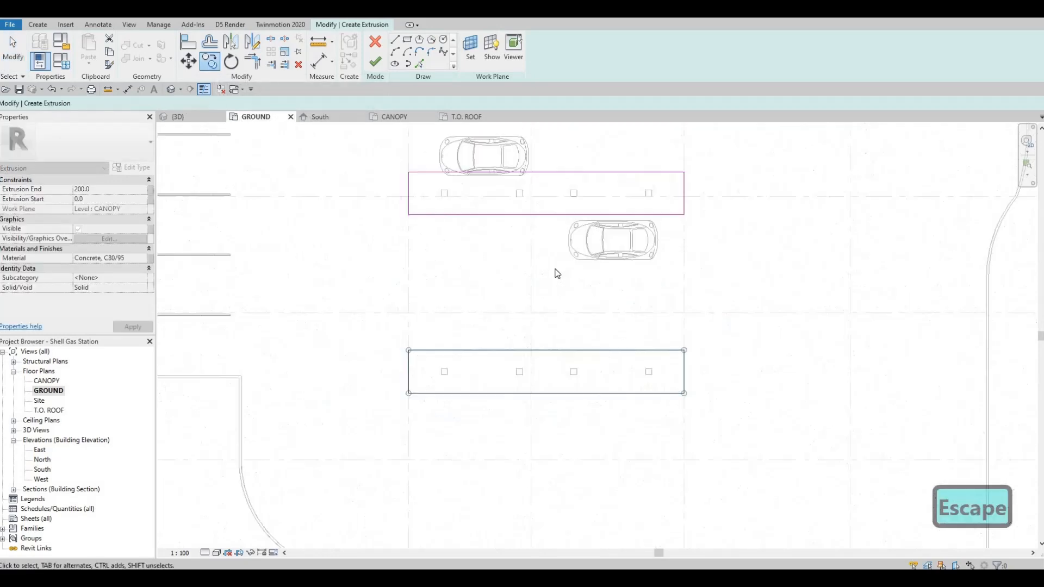
scroll(555, 273, "down", 1)
middle_click_drag(518, 230, 471, 326)
key("Escape")
key("Escape")
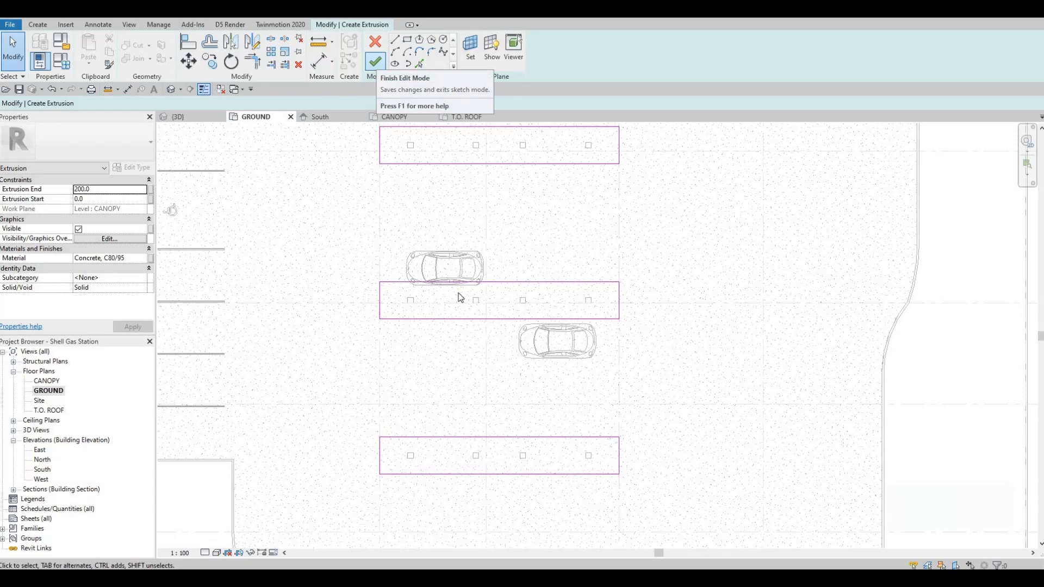
Finish the three-rectangle extrusion sketch and the in-place model
left_click(375, 63)
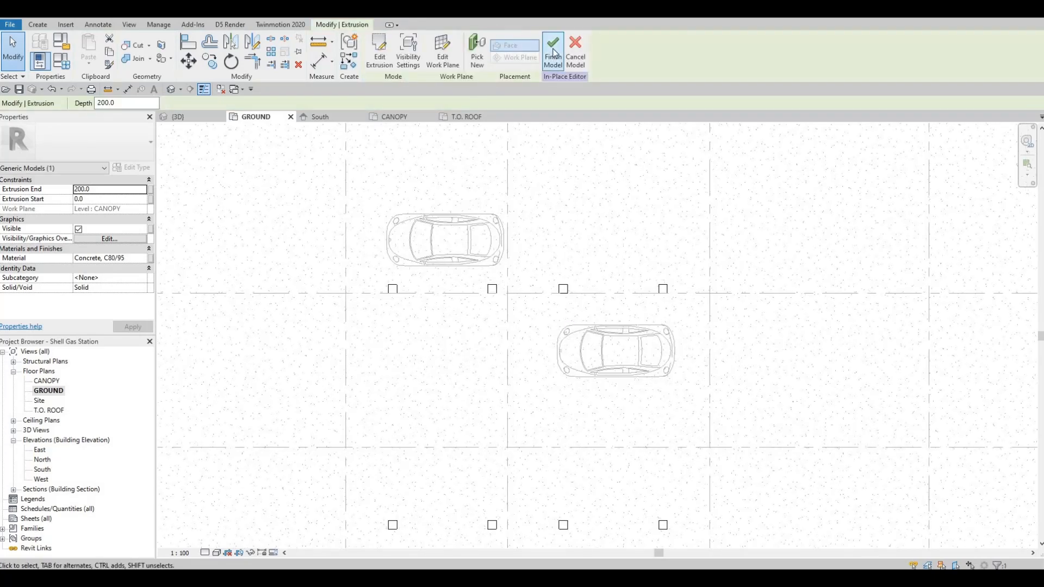
scroll(437, 239, "down", 1)
key("Escape")
Nudge the upper Beetle car upward, away from the middle column row
left_click(435, 235)
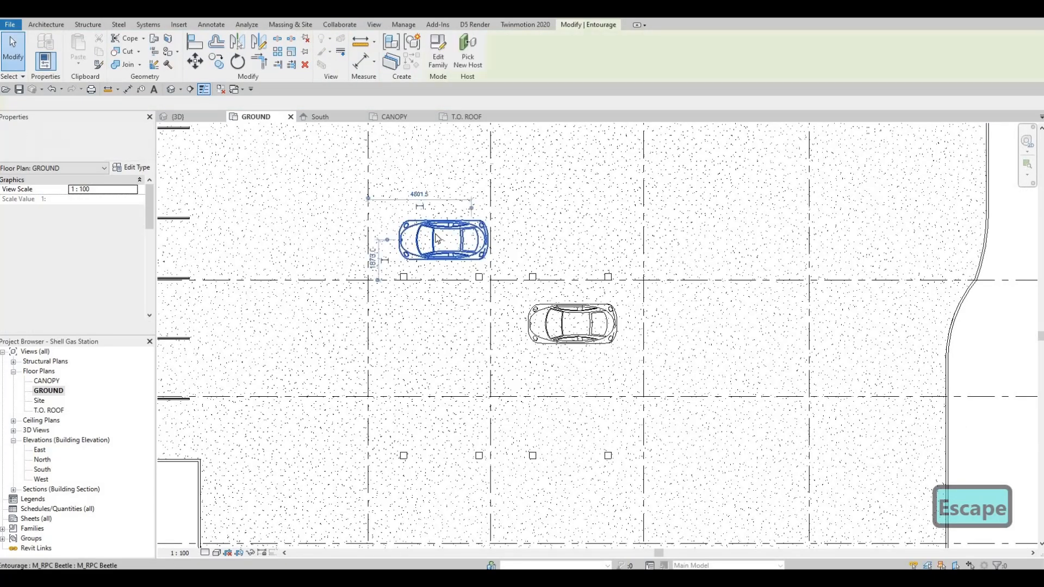
key("Up")
key("Up")
key("Up")
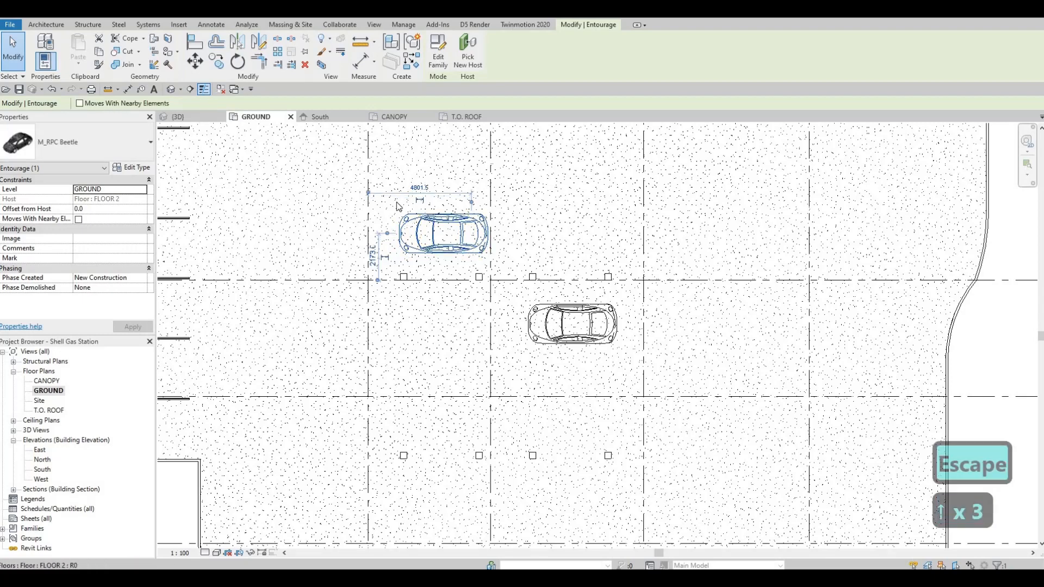
Undo the car move and the model completion to return to the three-rectangle island extrusion sketch
left_click(200, 114)
key("Escape")
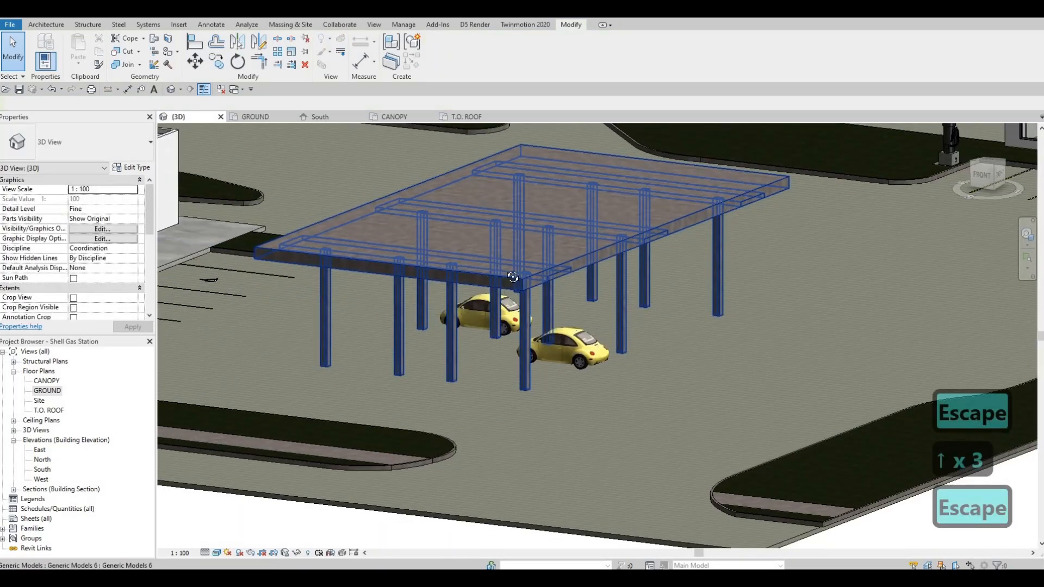
middle_click_drag(516, 224, 619, 246, "shift")
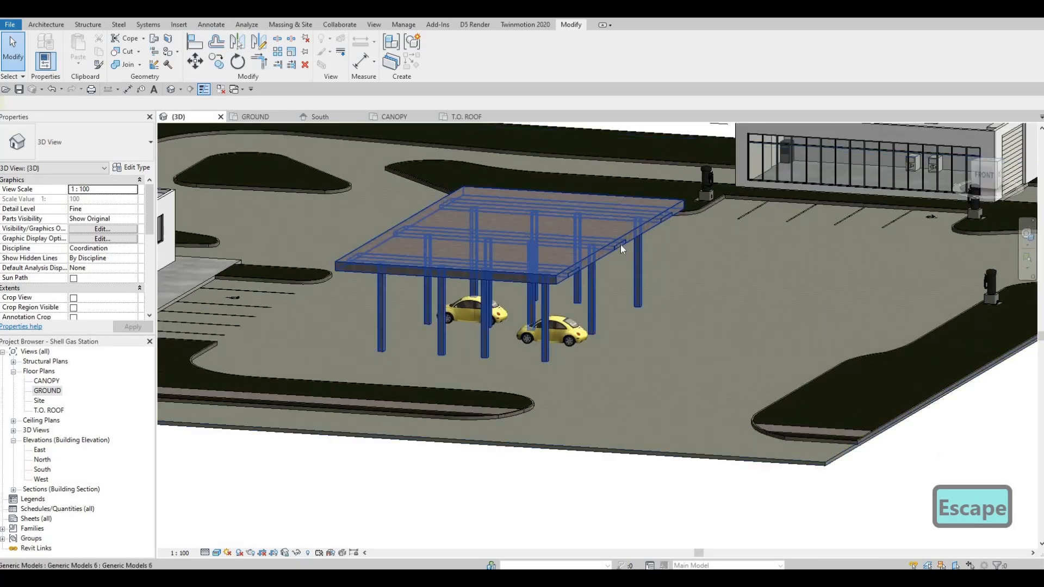
left_click(621, 245)
key("Escape")
key("ctrl+z")
key("ctrl+z")
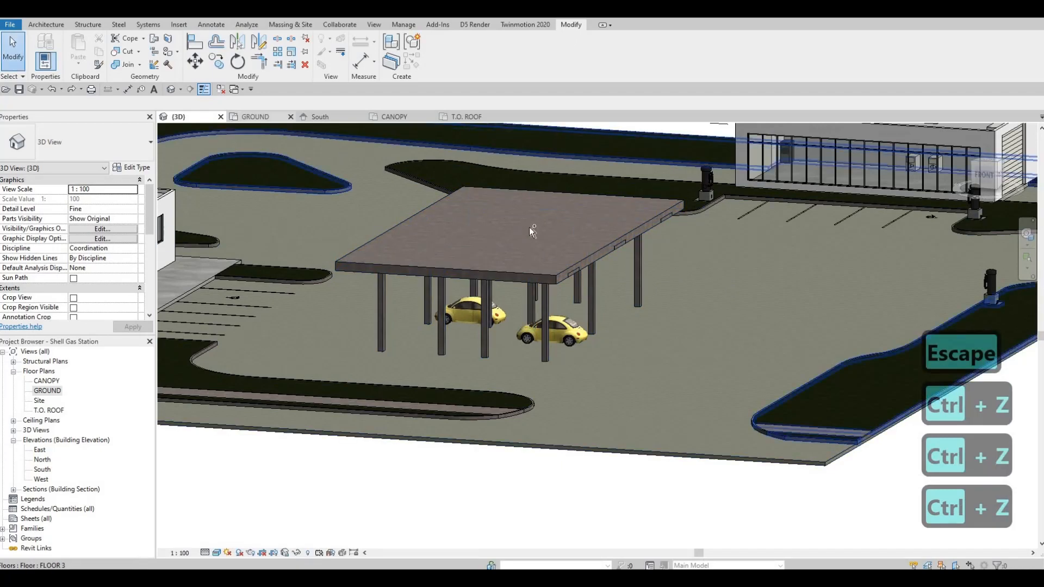
key("ctrl+z")
key("ctrl+z")
key("ctrl+z")
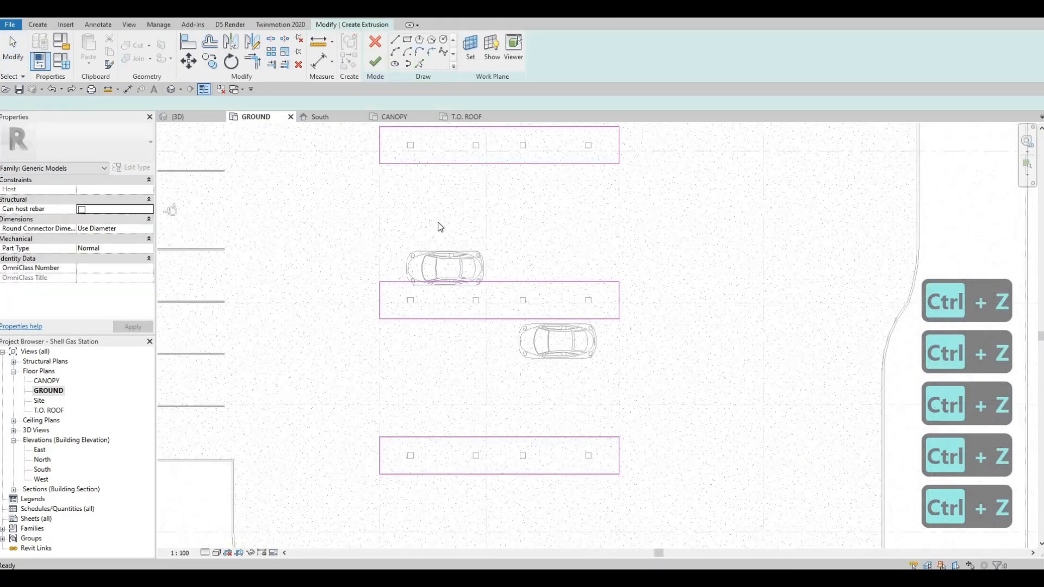
Set the extrusion sketch's work plane to Level : GROUND
left_click(471, 49)
left_click(526, 290)
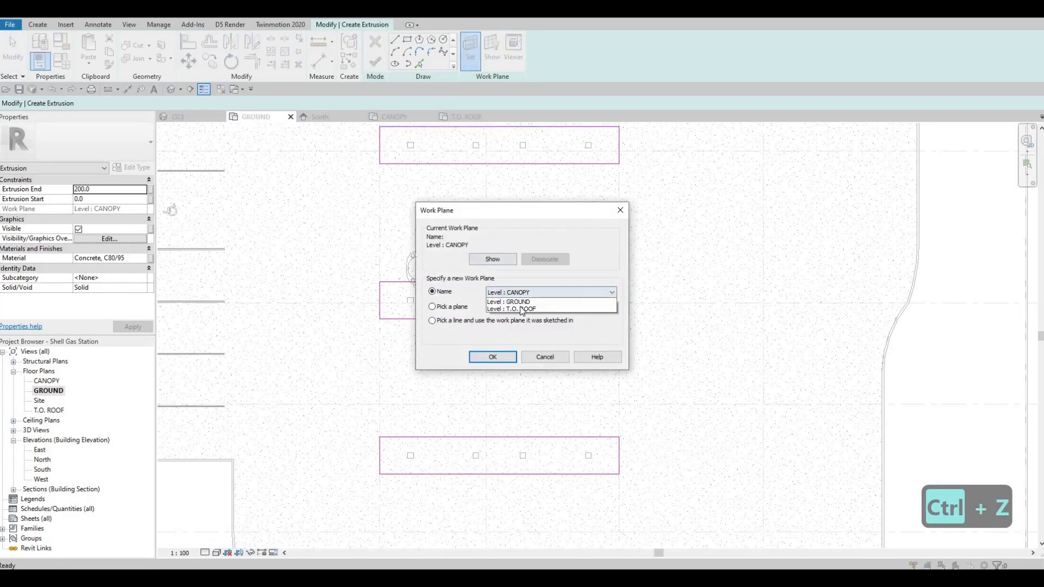
left_click(498, 359)
left_click(492, 357)
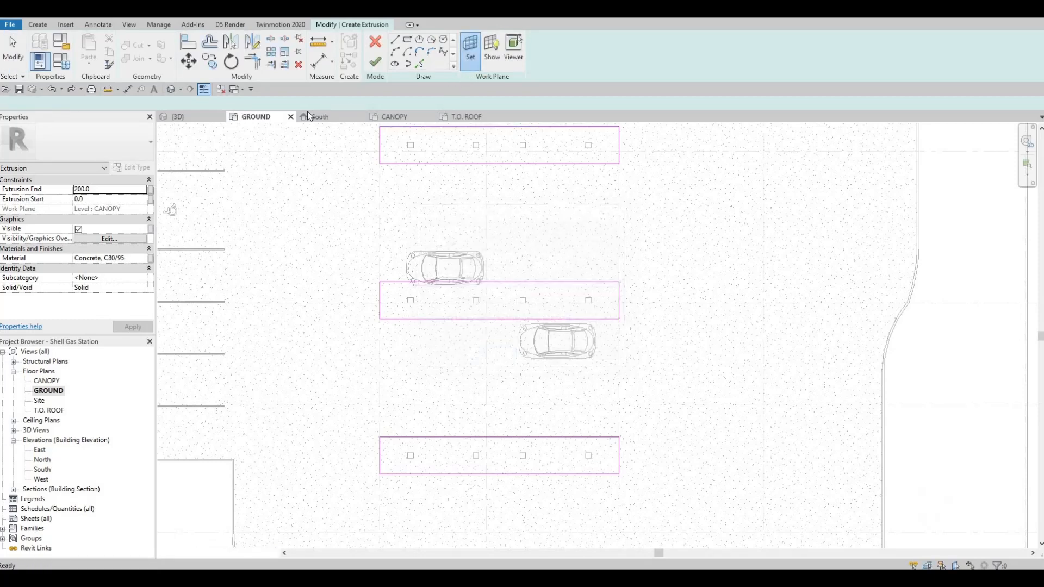
Finish the island extrusion sketch and complete the in-place model
left_click(375, 61)
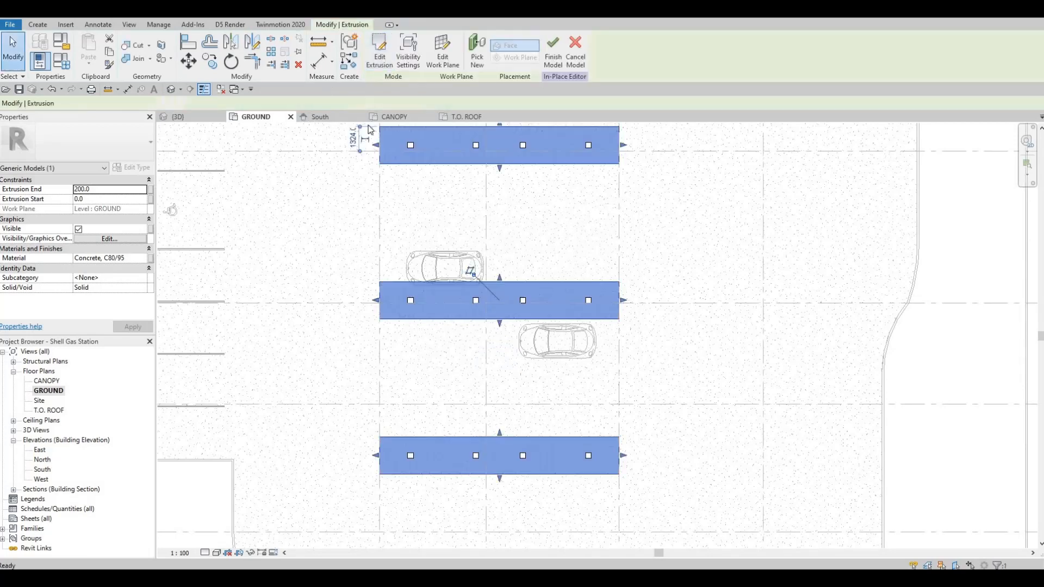
key("Escape")
key("Escape")
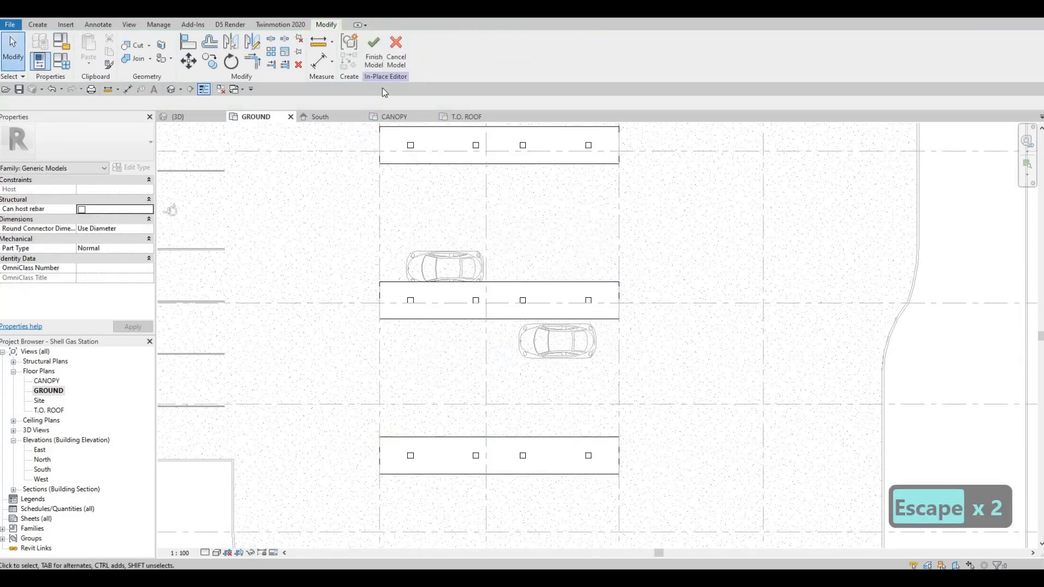
left_click(373, 55)
Nudge the upper Beetle car upward in the GROUND plan so it clears the middle island base
left_click(450, 255)
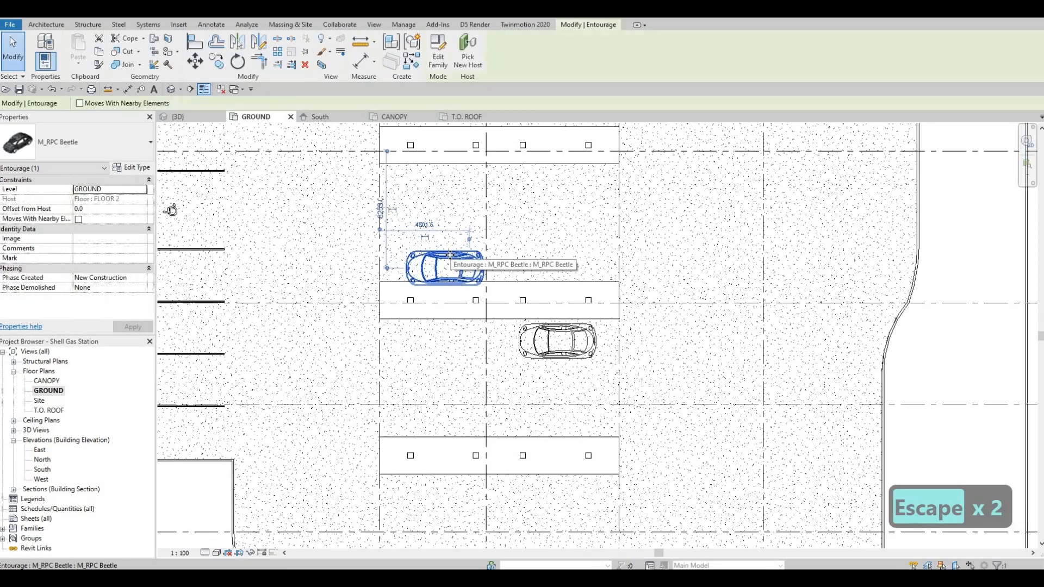
key("Up")
key("Up")
key("Up")
left_click(192, 117)
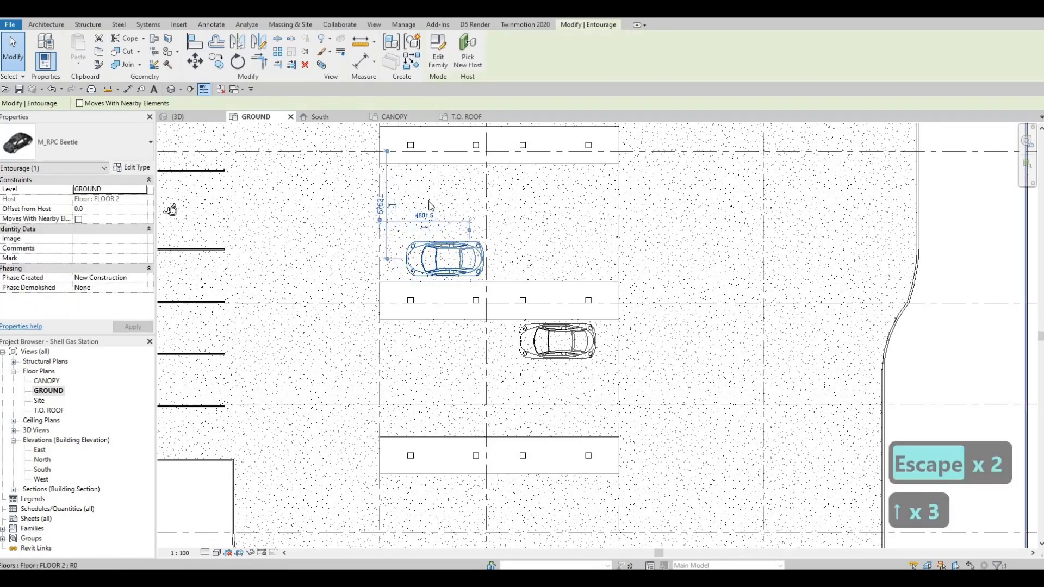
key("Up")
key("Up")
key("Escape")
key("Escape")
Reopen the island bases for in-place editing from the GROUND plan and edit their extrusion sketch
middle_click_drag(434, 321, 529, 329, "shift")
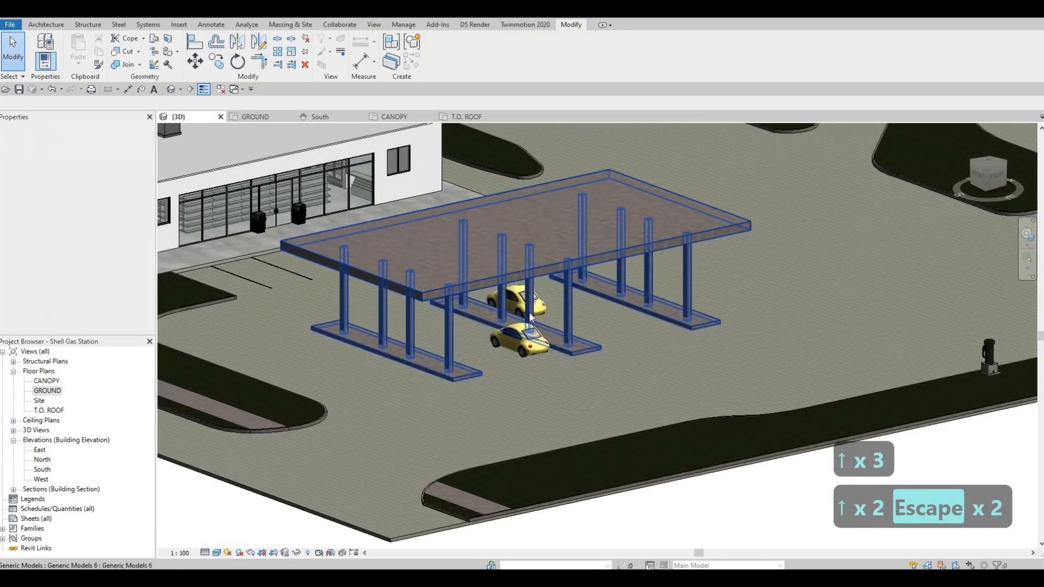
scroll(530, 329, "up", 3)
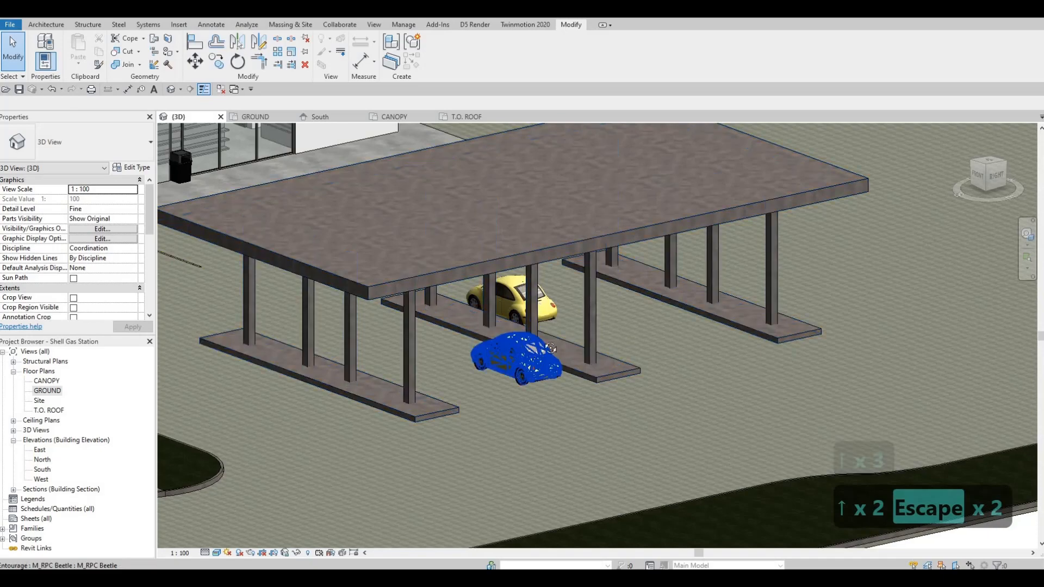
middle_click_drag(686, 298, 498, 351, "shift")
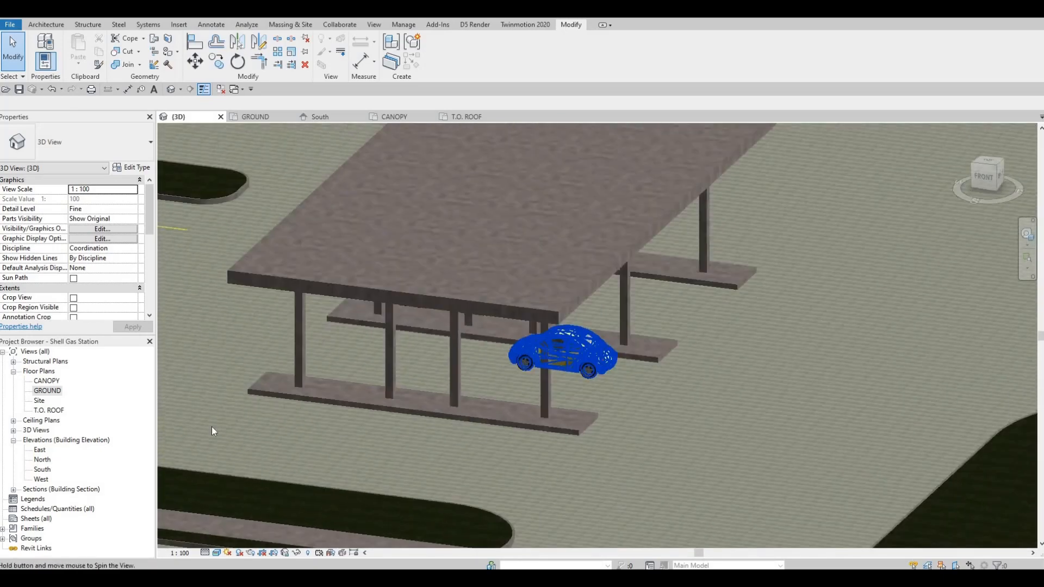
double_click(47, 391)
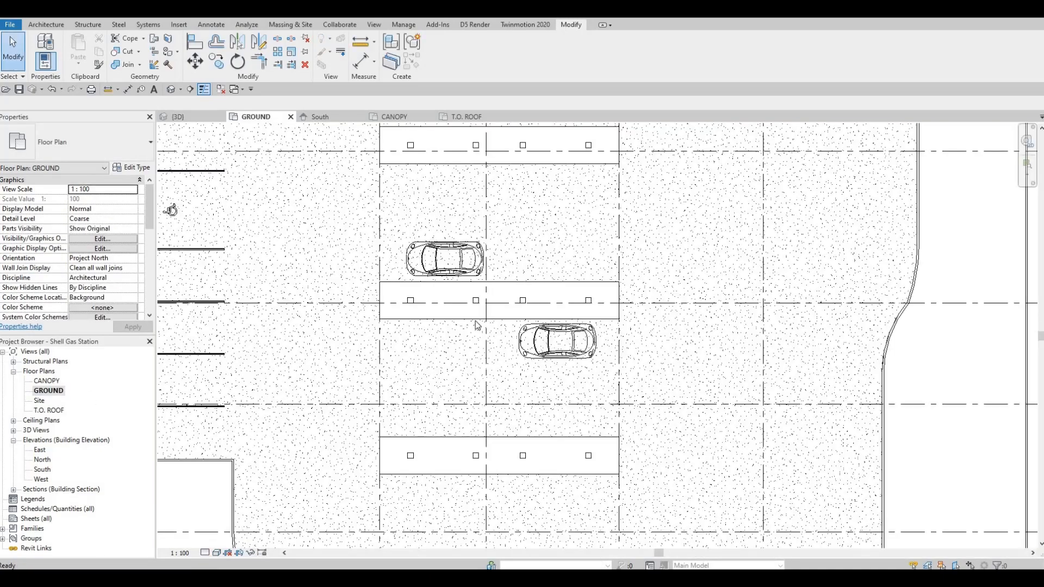
key("Escape")
left_click(475, 319)
left_click(439, 54)
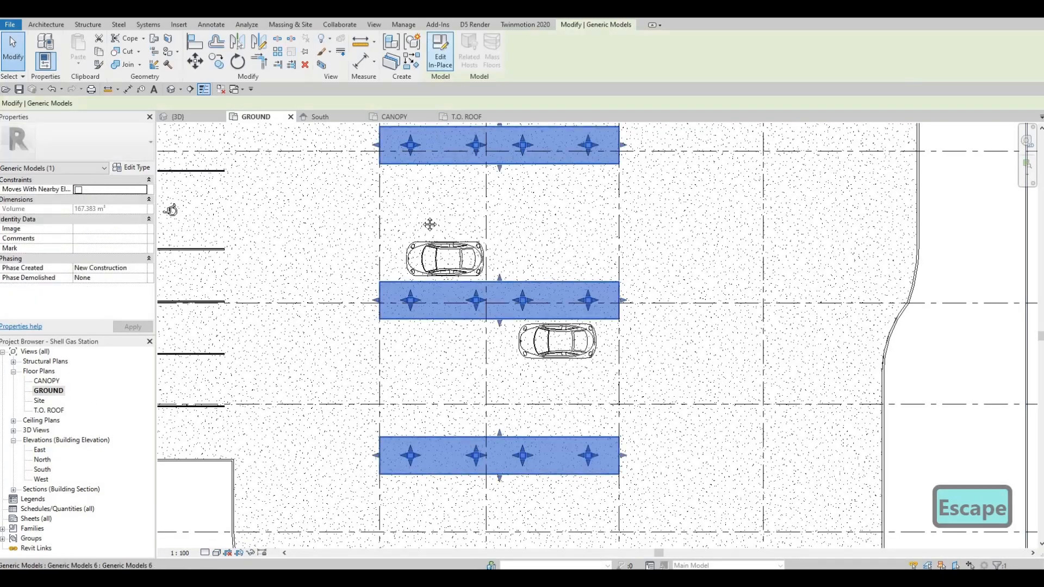
middle_click_drag(417, 139, 400, 250)
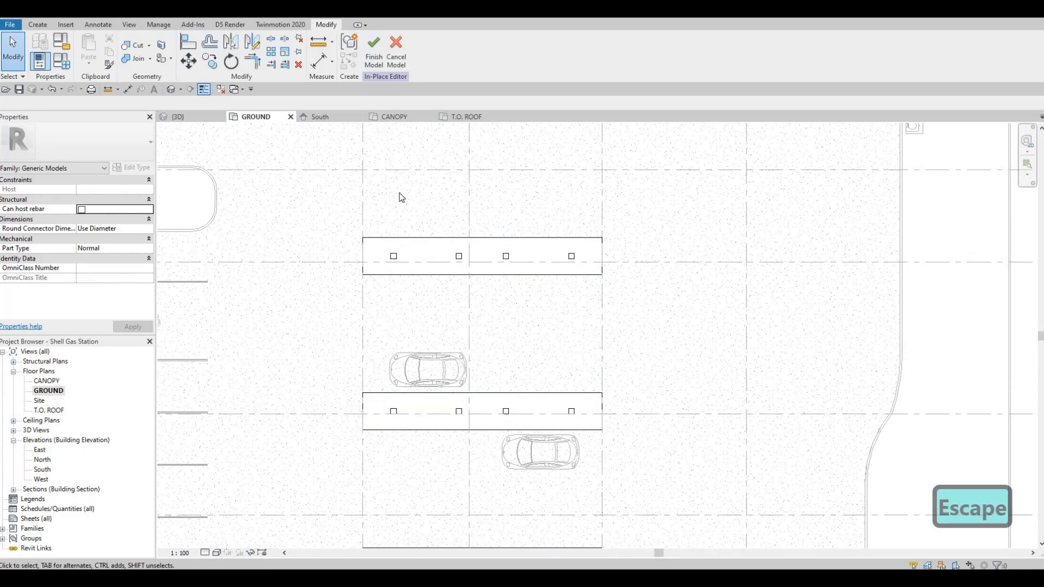
left_click(459, 389)
left_click(437, 54)
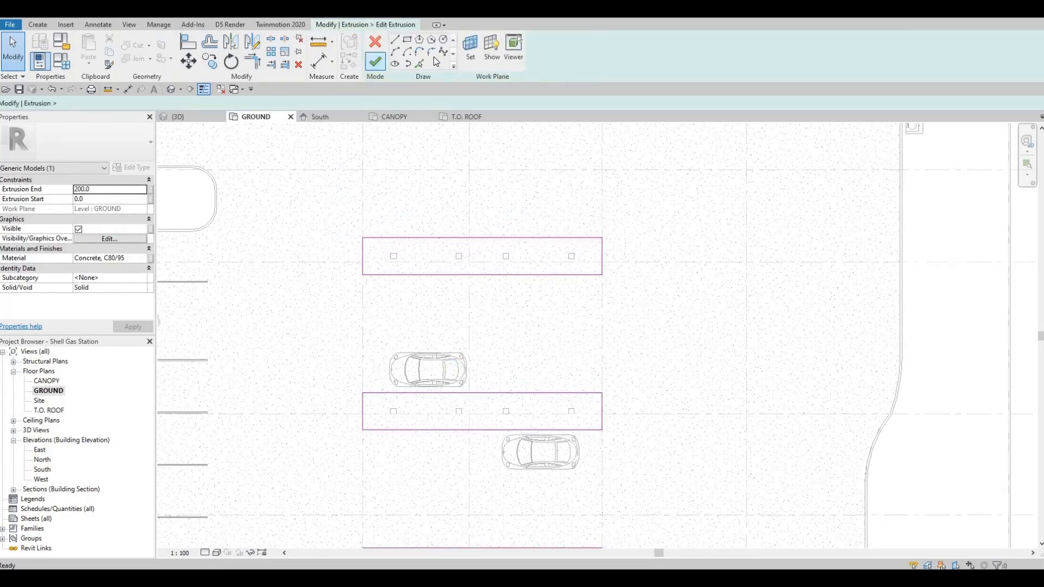
Round both left corners of the uppermost island rectangle with 700 mm fillet arcs
left_click(432, 53)
scroll(361, 256, "up", 3)
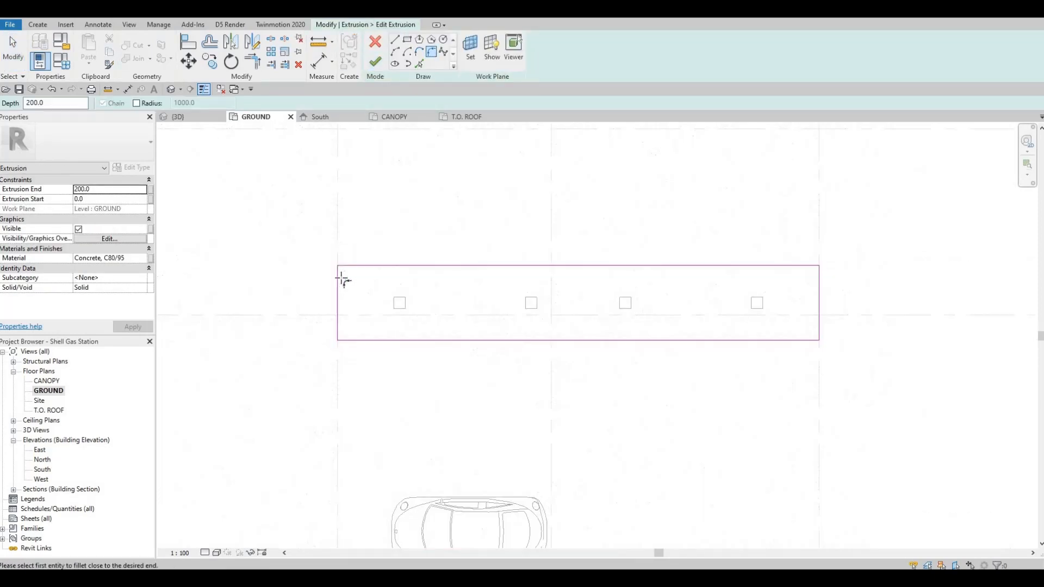
left_click(353, 267)
left_click(342, 273)
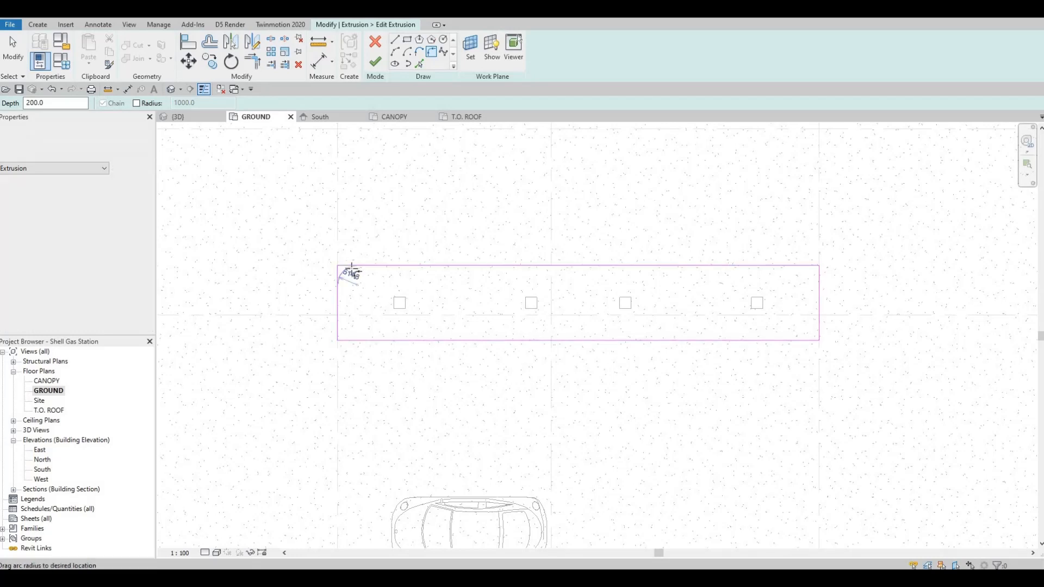
left_click(345, 305)
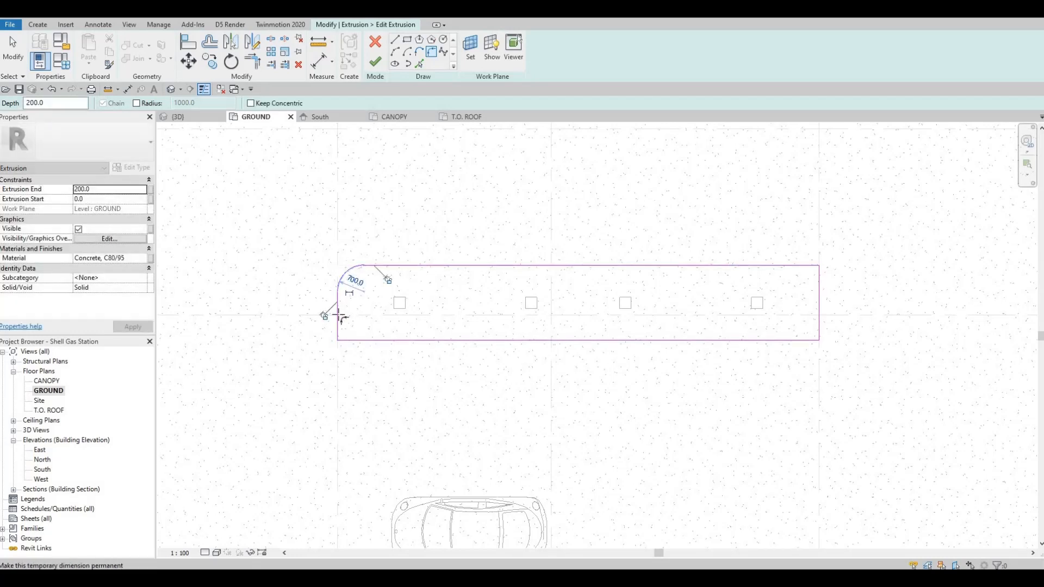
left_click(358, 339)
left_click(342, 330)
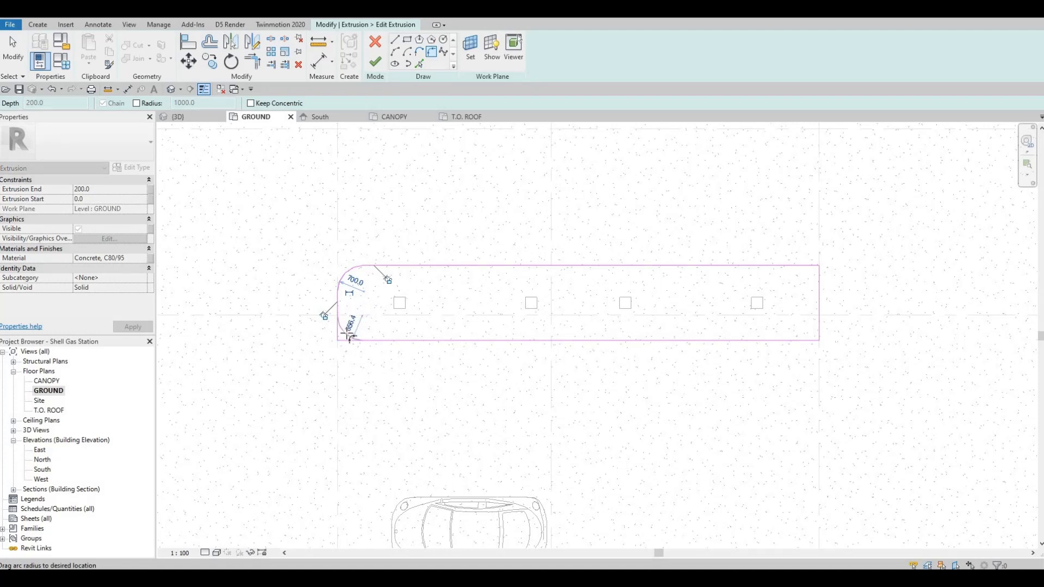
left_click(416, 334)
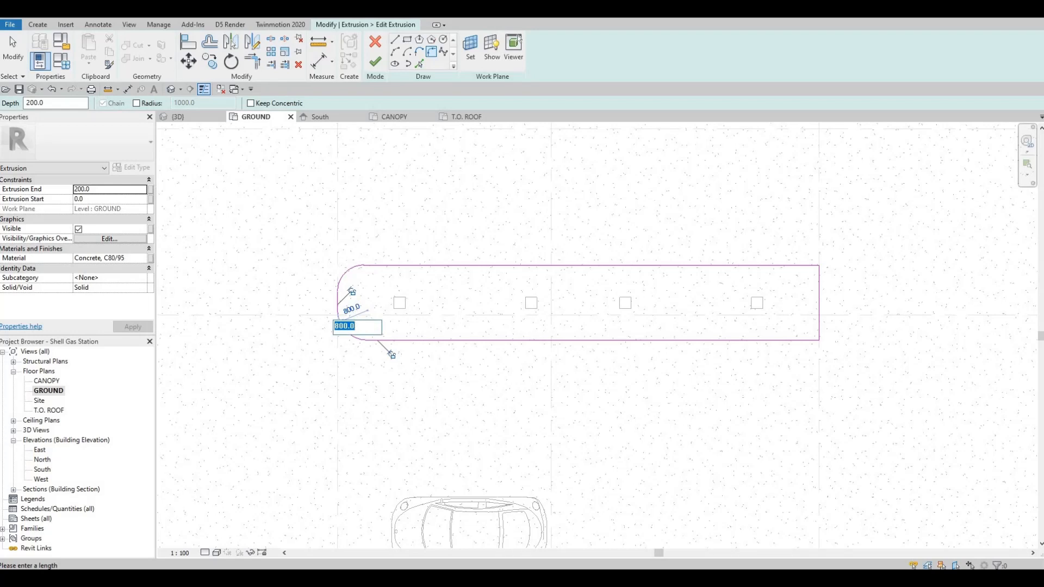
type("00")
key("Return")
key("Escape")
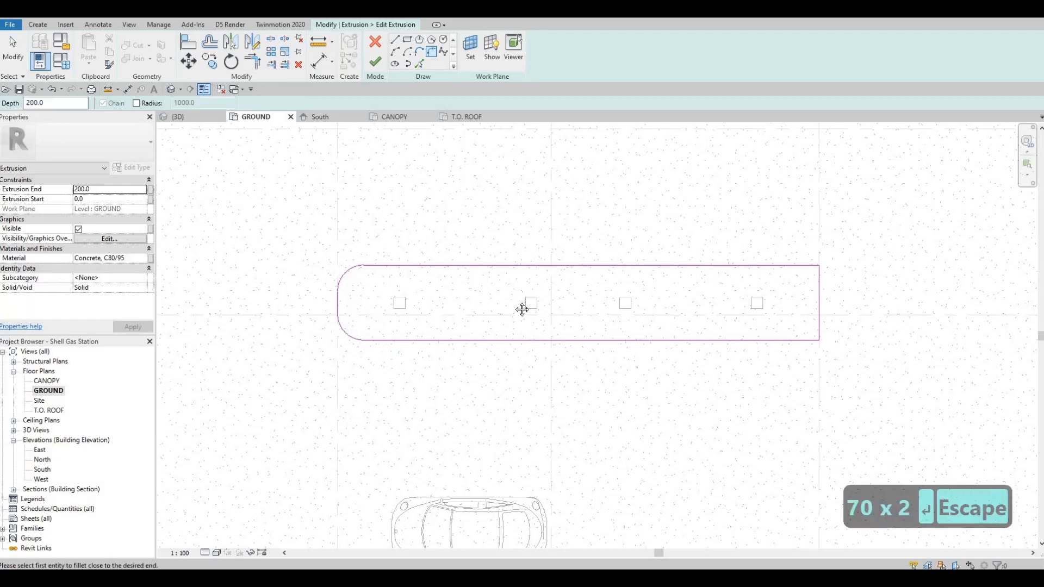
Round both right corners of the uppermost island rectangle with fillet arcs of about 700 mm radius
middle_click_drag(804, 269, 646, 269)
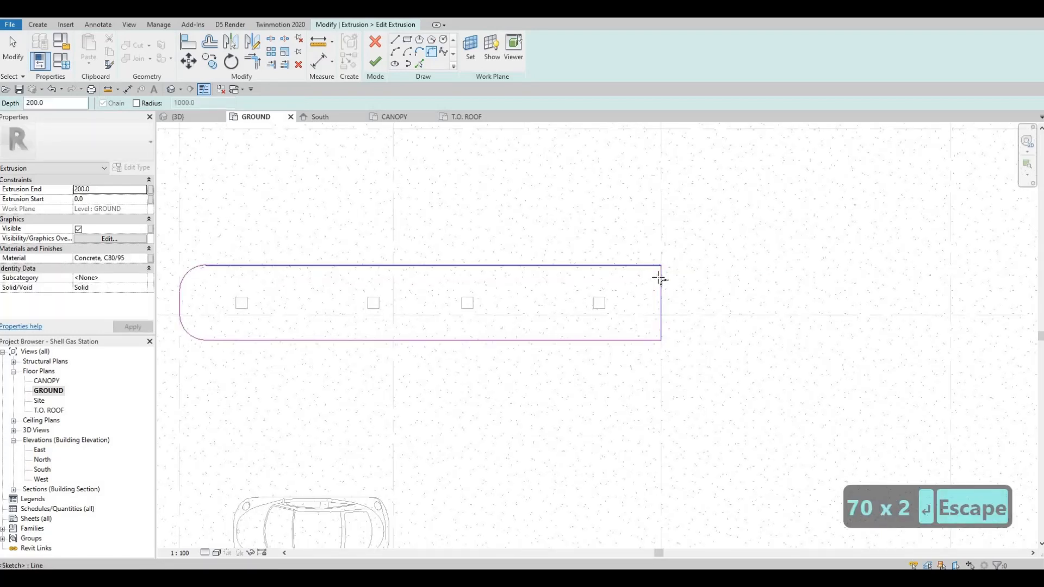
left_click(655, 267)
left_click(659, 277)
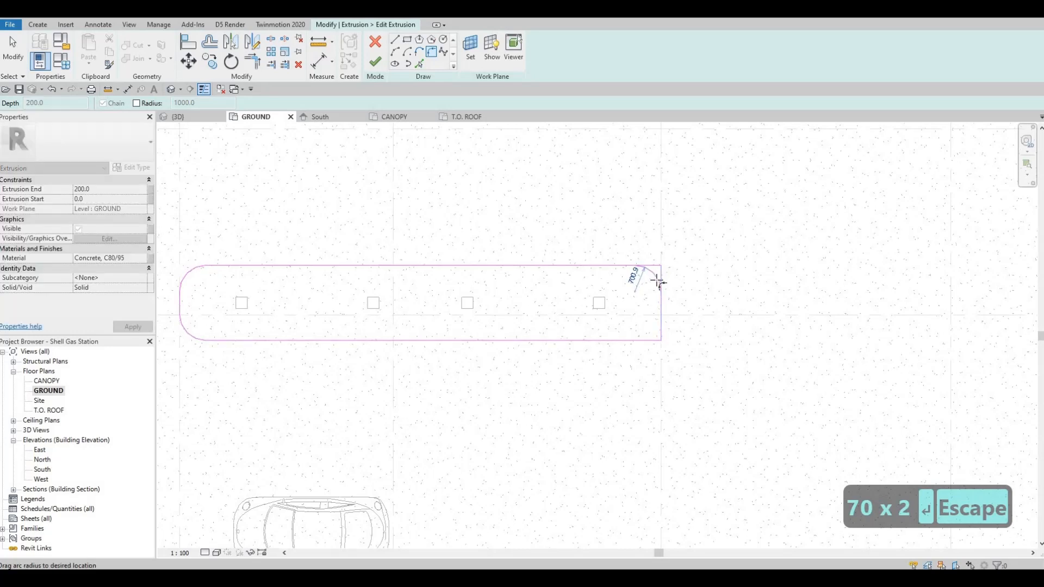
left_click(657, 282)
left_click(662, 323)
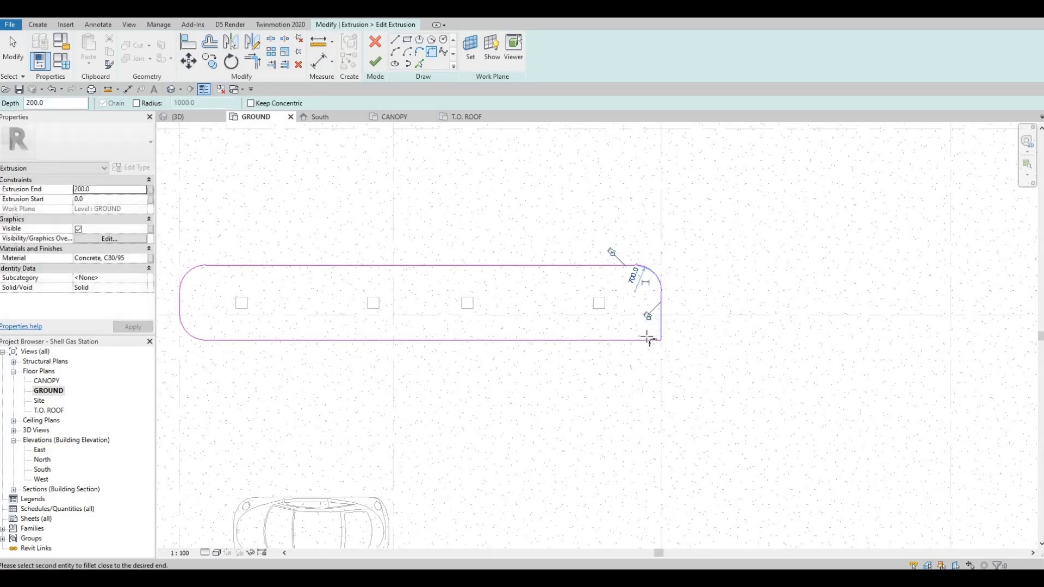
left_click(649, 339)
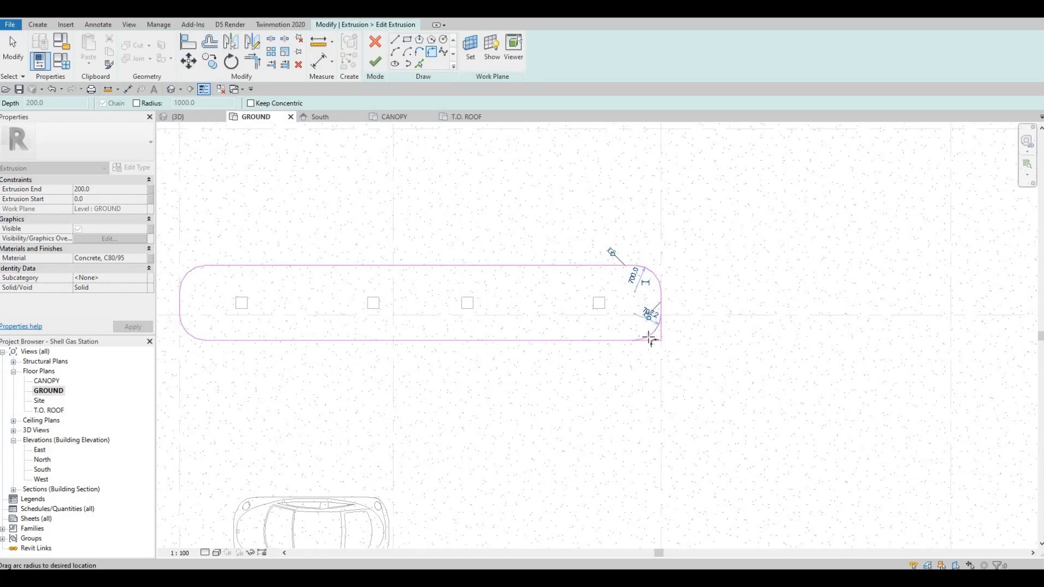
left_click(612, 332)
Round the middle island rectangle's left corners with fillet arcs of about 600 mm at the upper and 700 mm at the lower corner
middle_click_drag(582, 368, 590, 362)
scroll(590, 361, "down", 2)
scroll(321, 352, "down", 1)
middle_click_drag(301, 495, 349, 293)
scroll(350, 294, "up", 5)
left_click(336, 299)
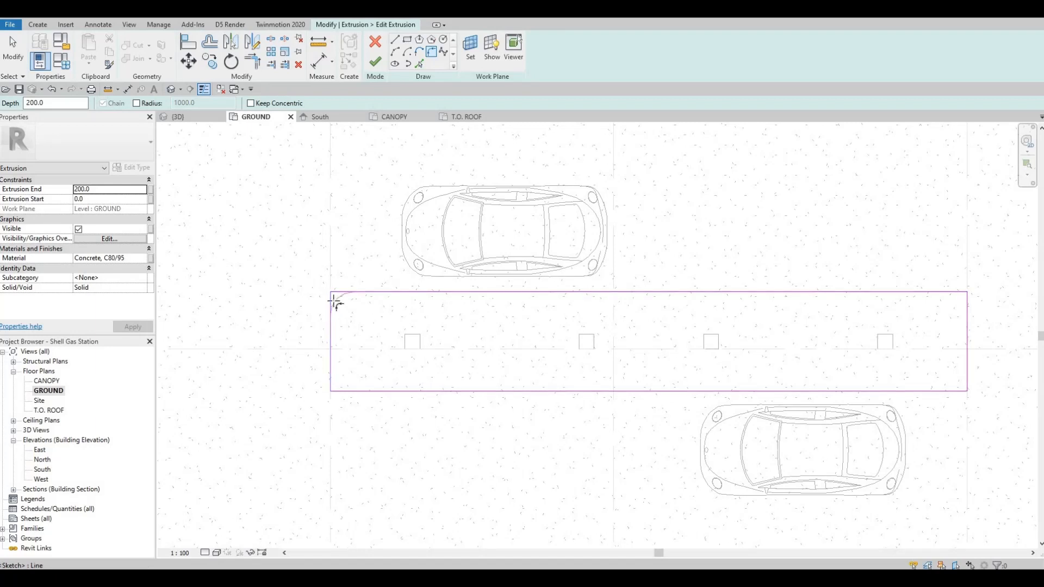
left_click(333, 303)
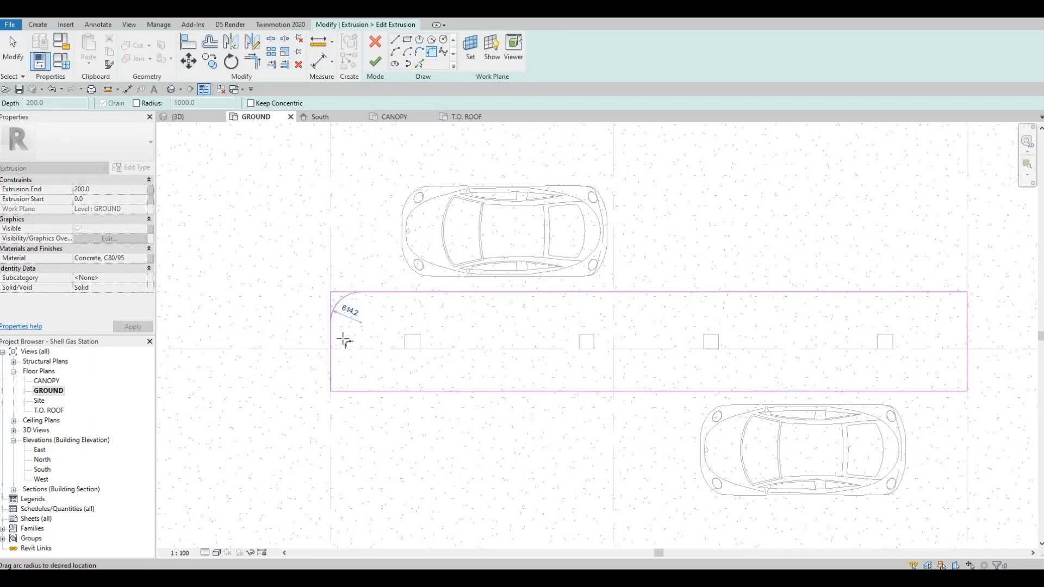
left_click(341, 346)
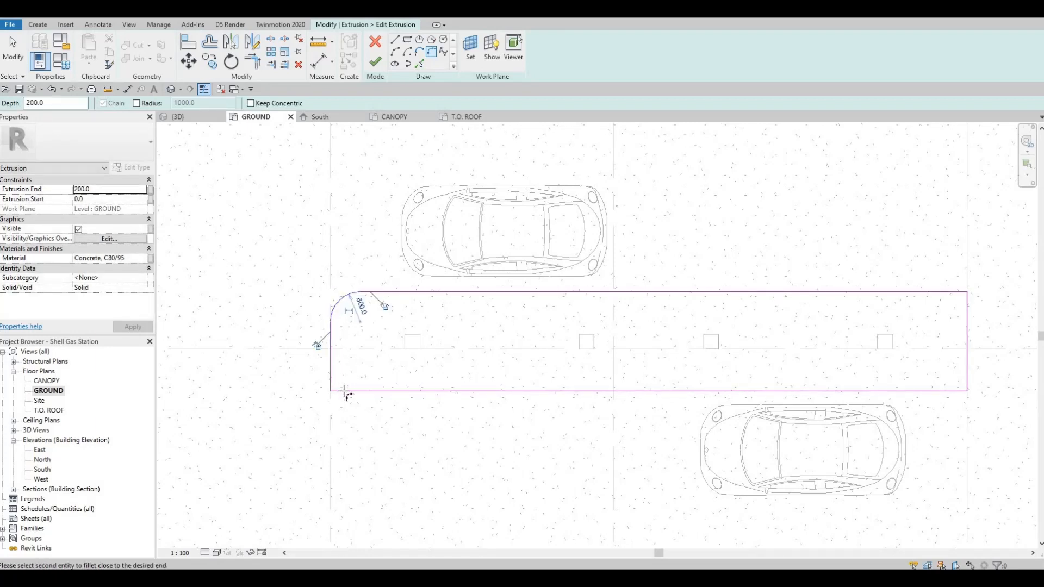
left_click(345, 380)
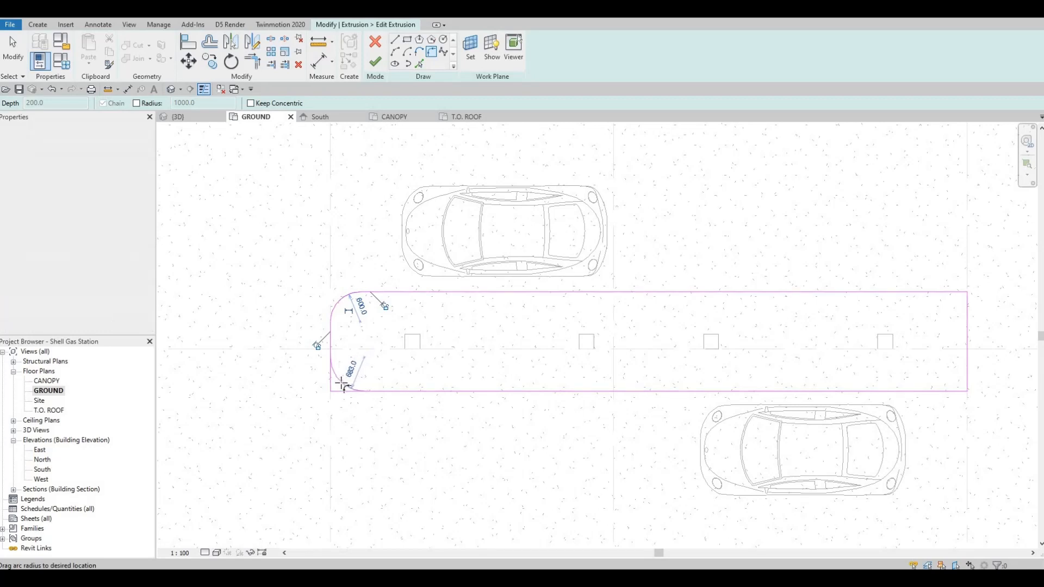
left_click(344, 381)
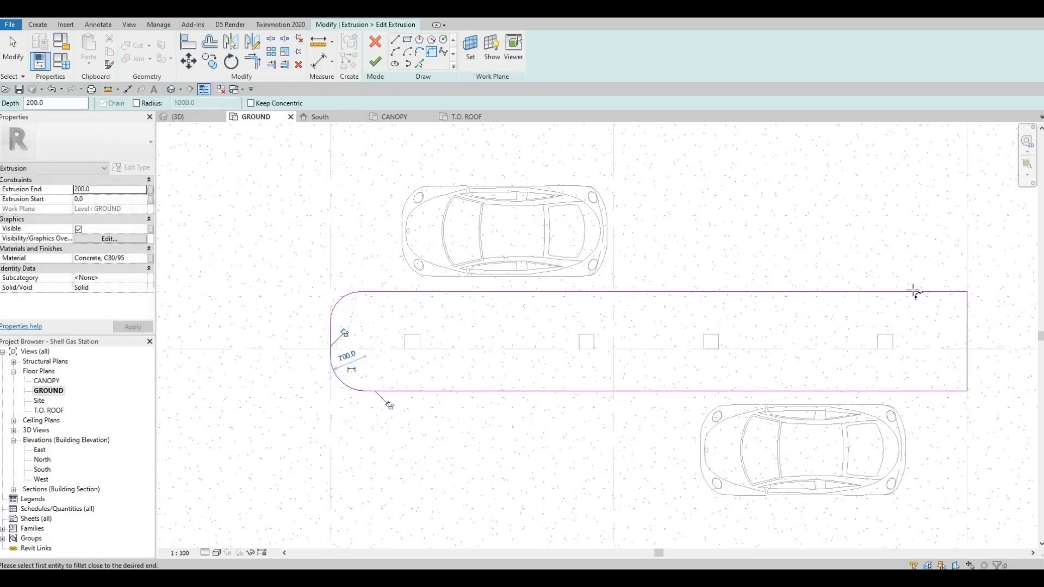
Round both right corners of the middle island rectangle with fillet arcs of about 700 mm radius
left_click(915, 292)
left_click(966, 312)
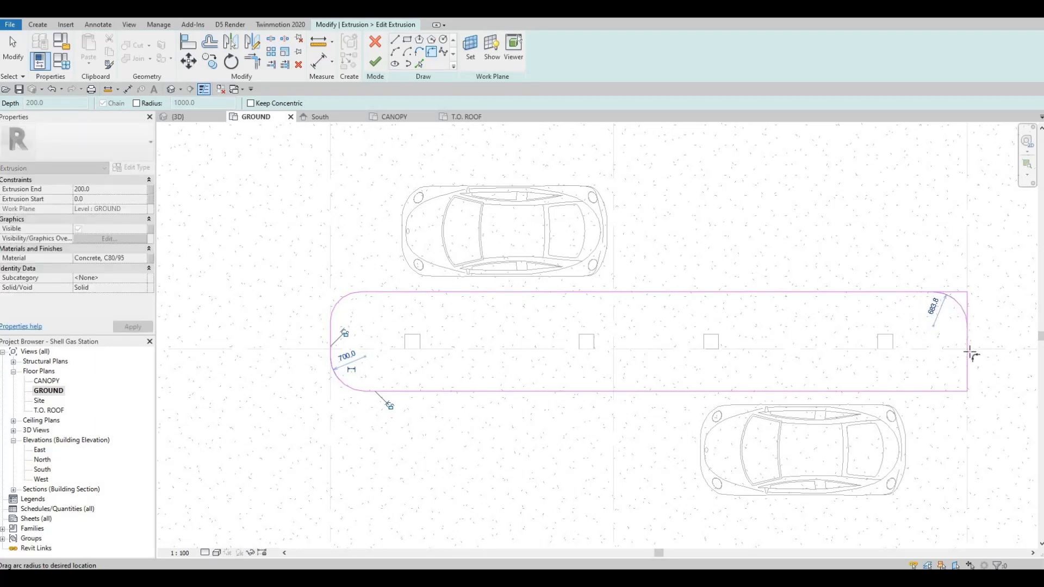
left_click(969, 357)
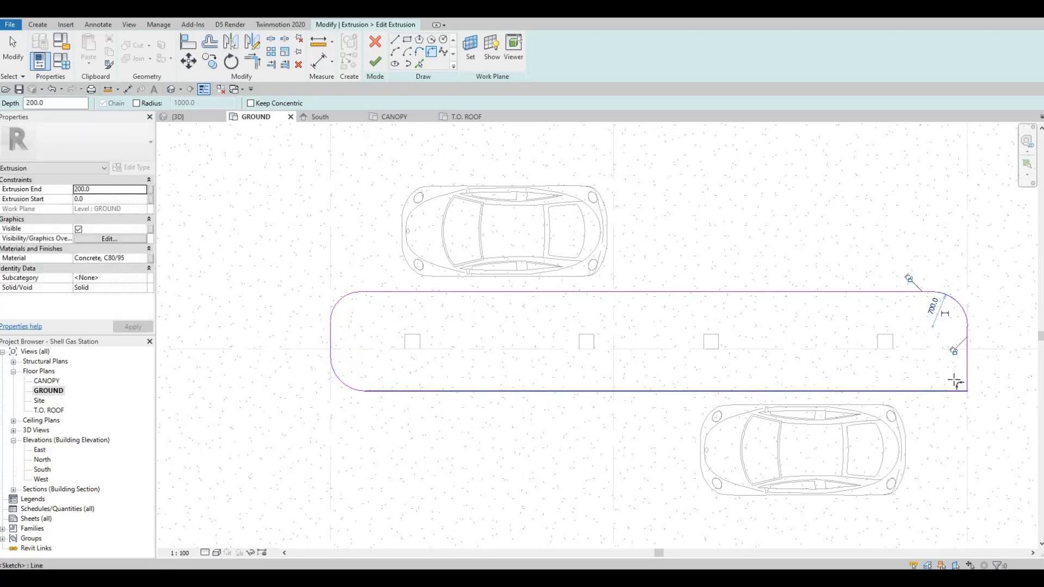
left_click(955, 384)
left_click(958, 384)
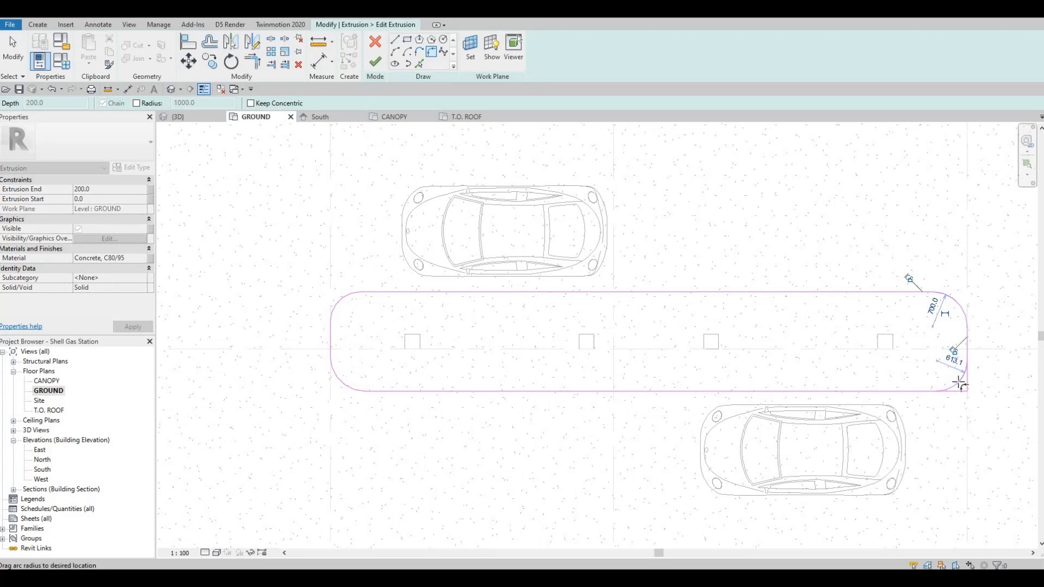
left_click(911, 376)
key("Escape")
key("Escape")
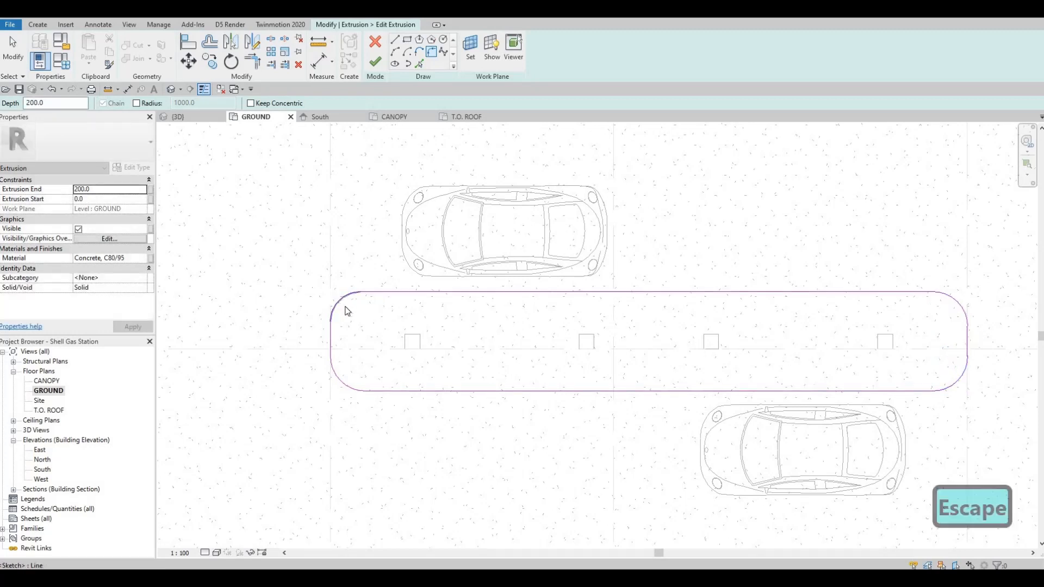
Set the radius of the middle island's upper-left fillet arc to 700 mm
left_click(348, 297)
left_click(331, 311)
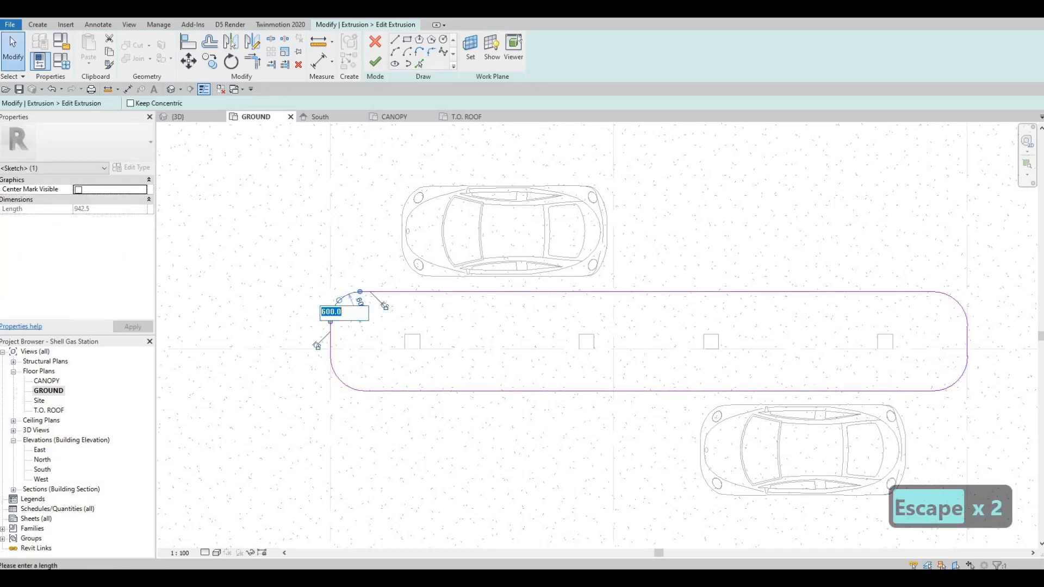
type("700")
key("Return")
key("Escape")
key("Escape")
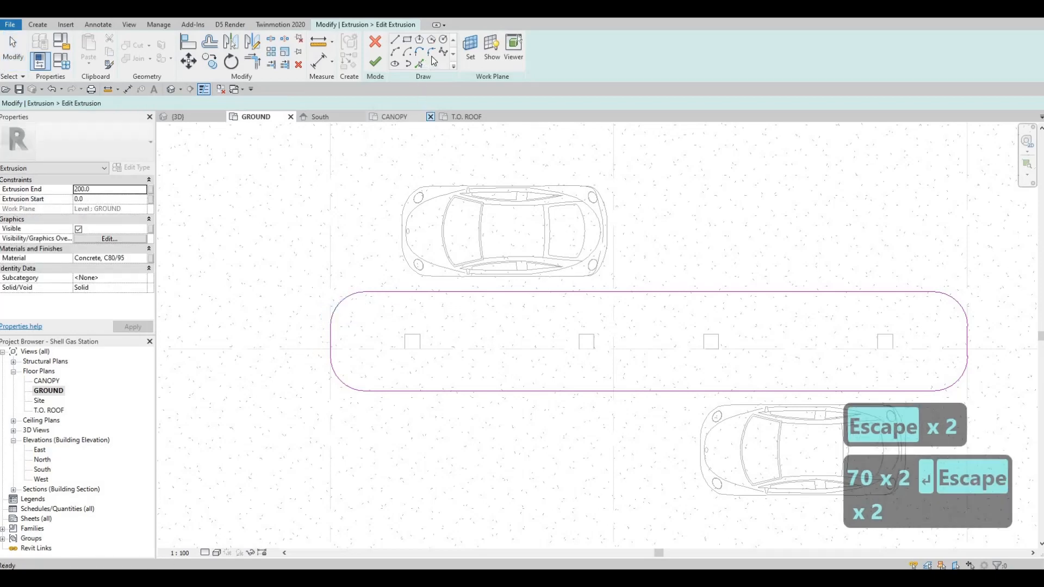
Round the lowest island rectangle's left corners with fillet arcs of about 600 mm at the upper and 800 mm at the lower corner
left_click(432, 53)
scroll(353, 308, "down", 2)
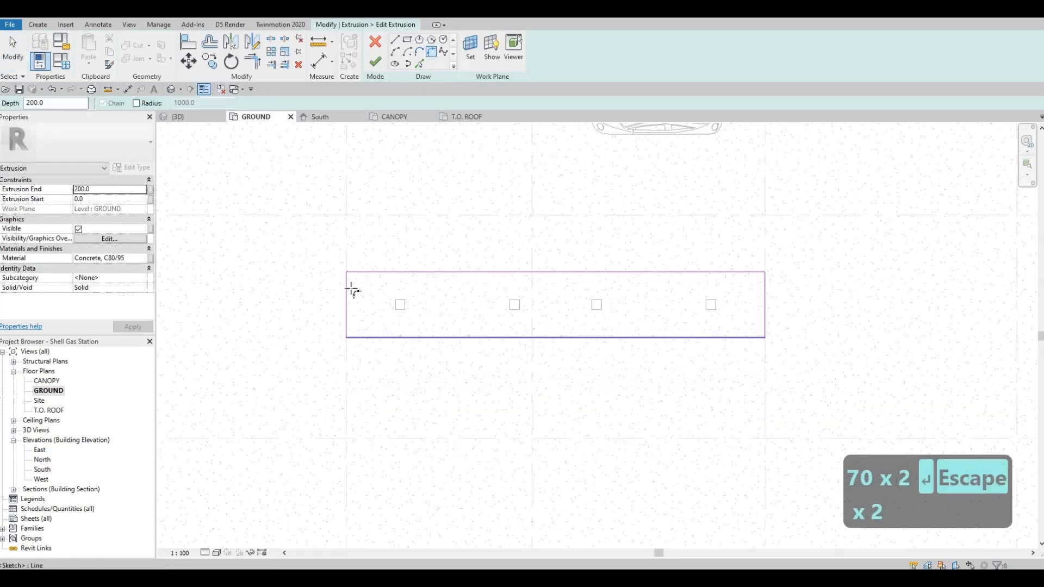
scroll(350, 288, "up", 2)
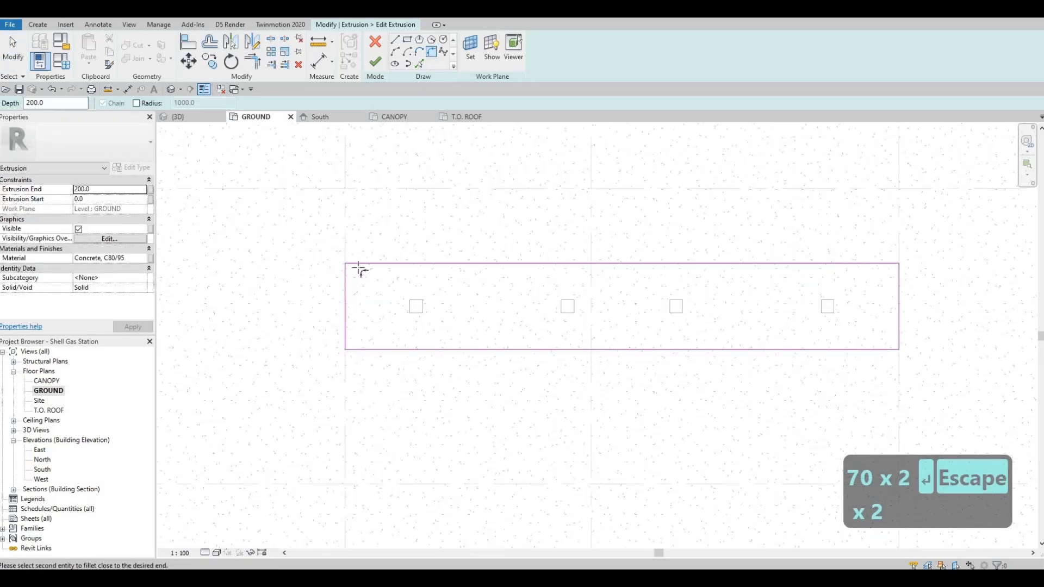
left_click(359, 267)
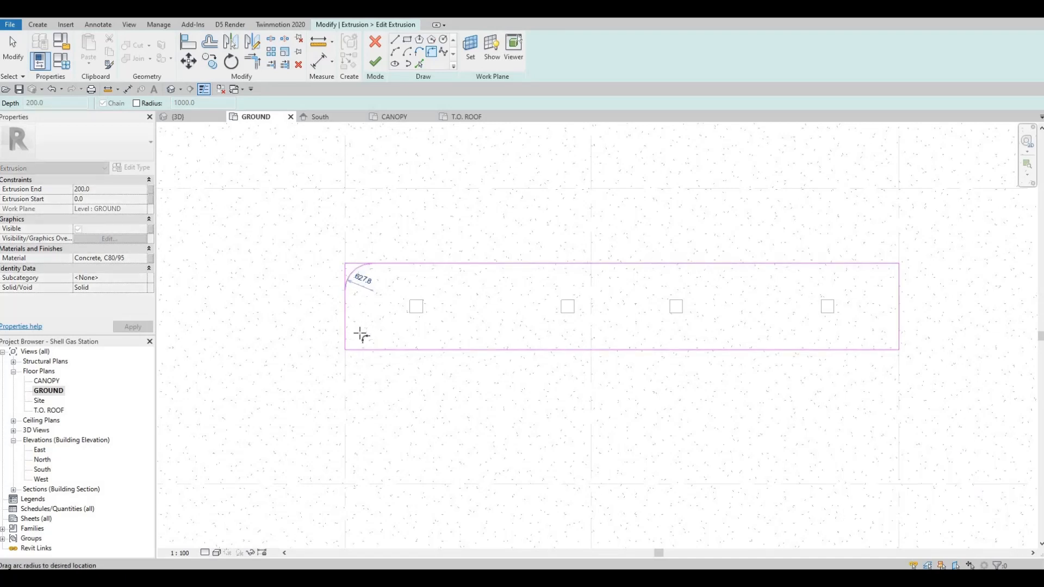
left_click(361, 333)
left_click(350, 342)
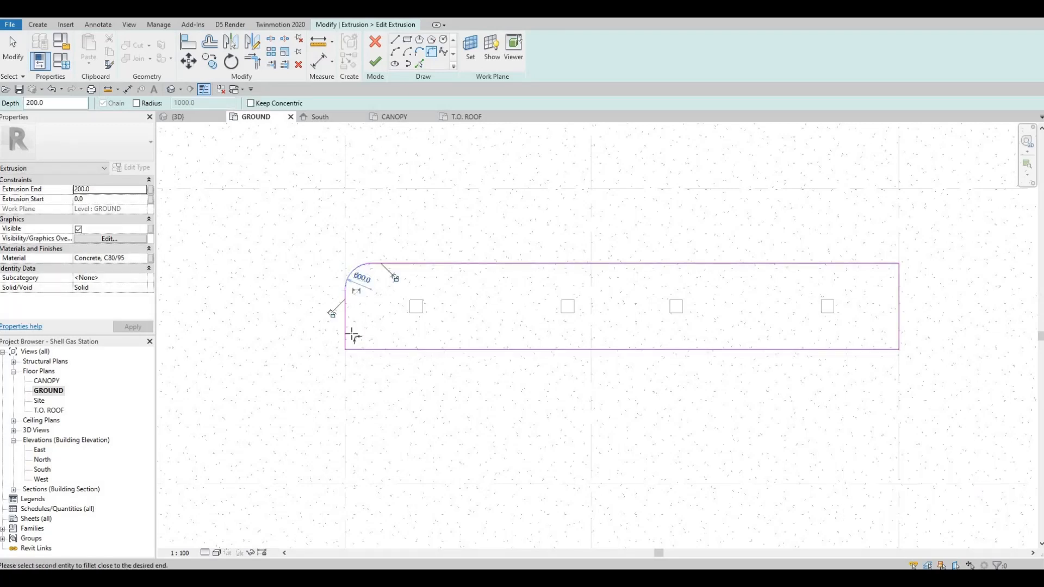
left_click(354, 338)
left_click(708, 312)
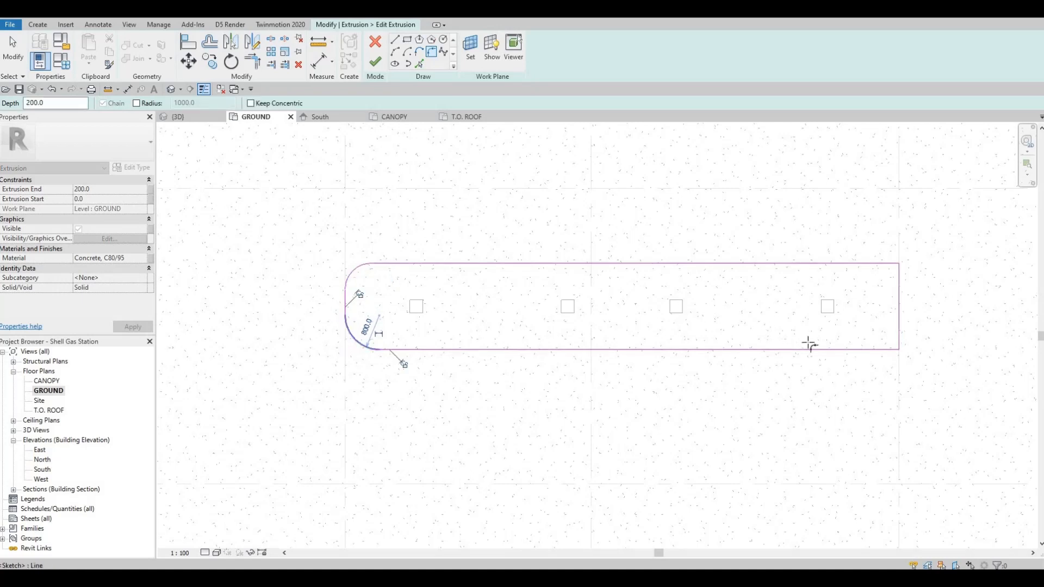
Round both right corners of the lowest island rectangle with fillet arcs of 700 mm radius
left_click(893, 327)
left_click(891, 341)
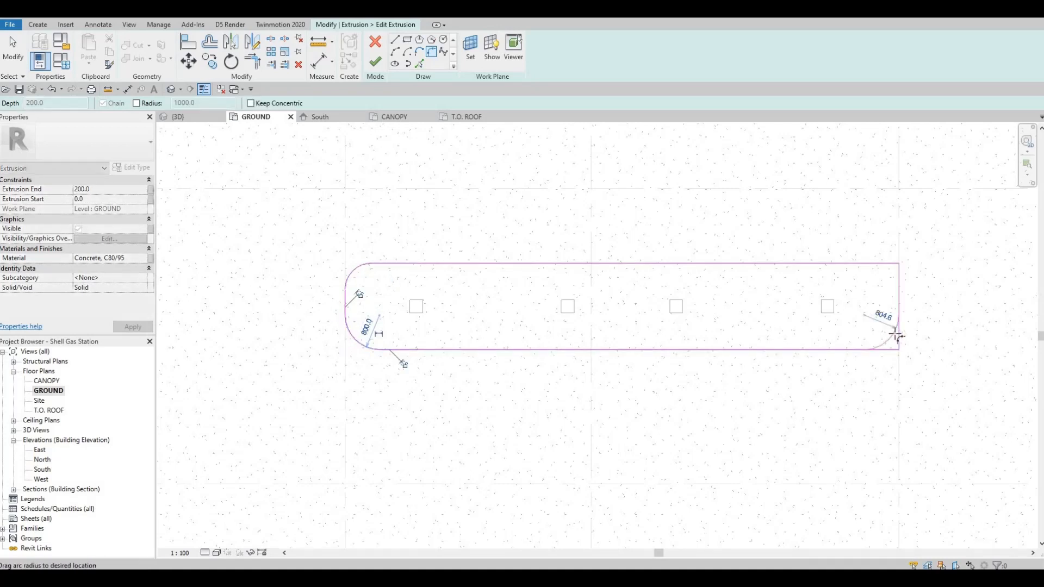
left_click(880, 266)
left_click(881, 267)
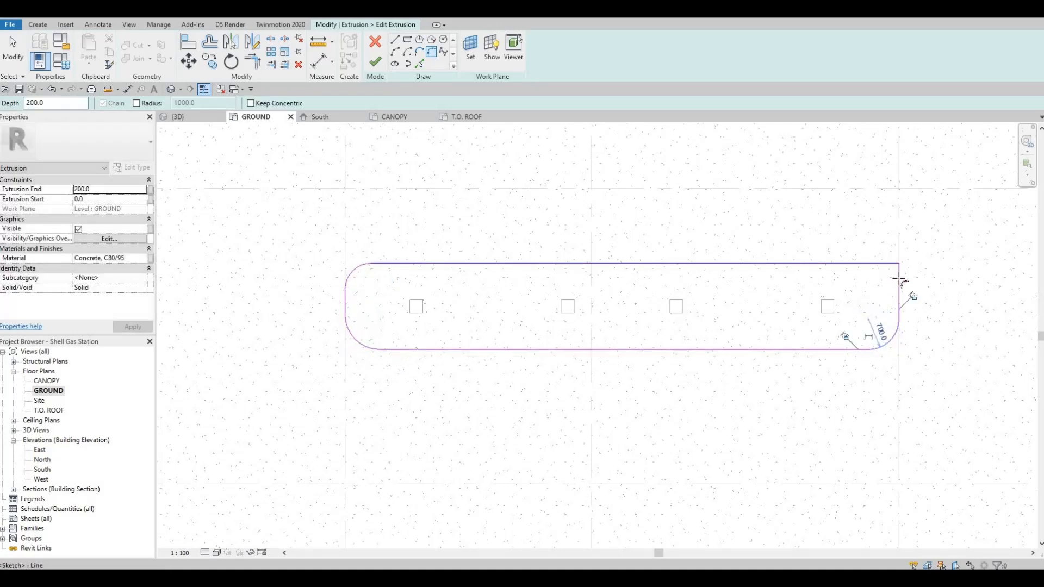
left_click(897, 279)
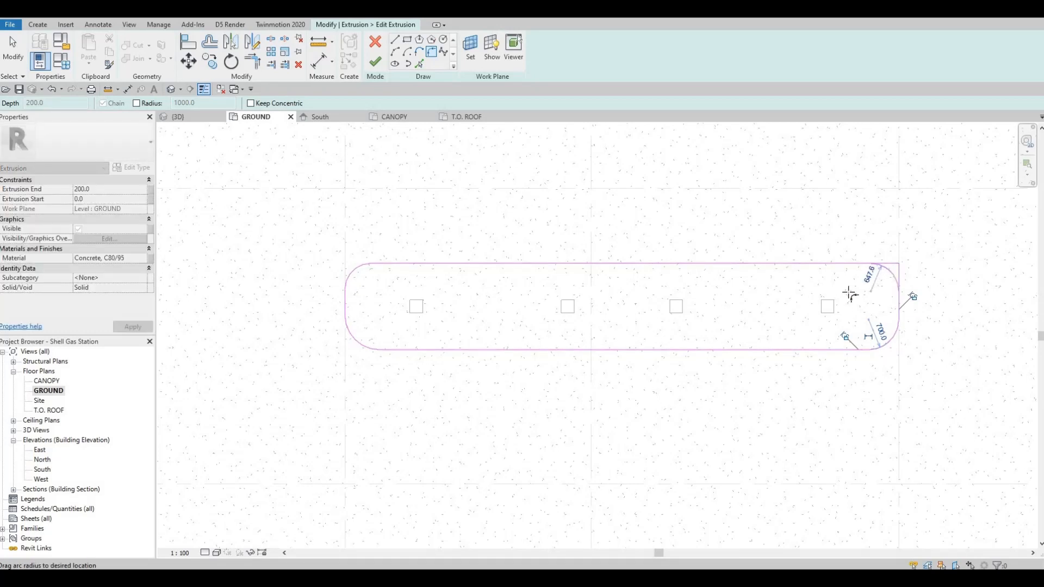
left_click(862, 283)
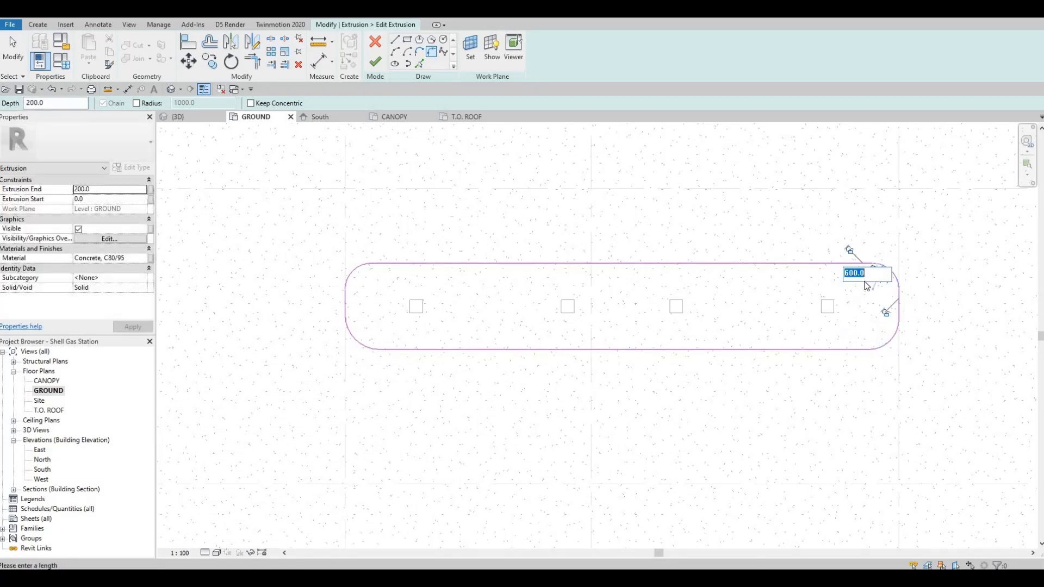
type("00")
key("Return")
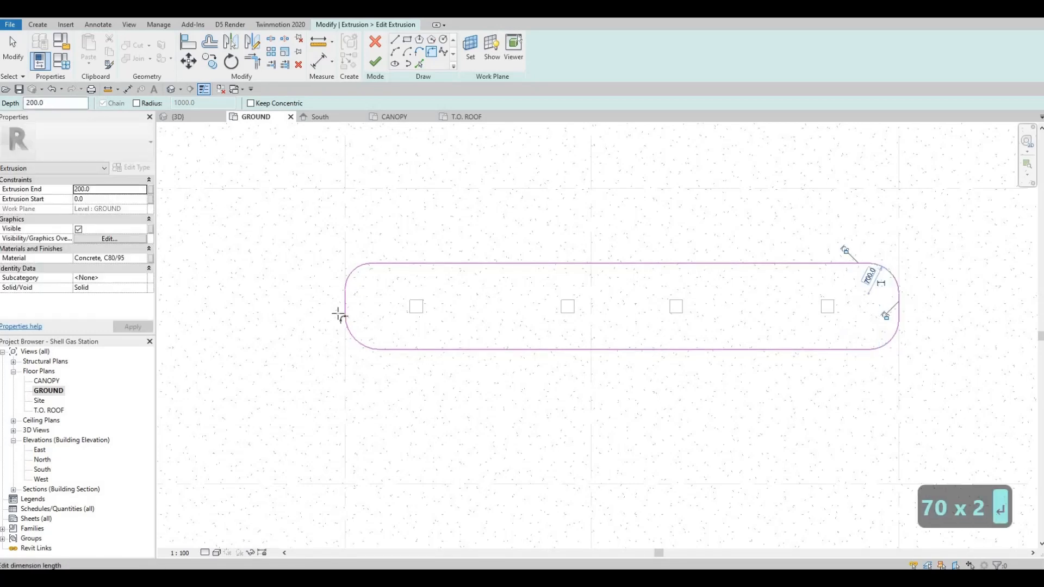
key("Escape")
key("Escape")
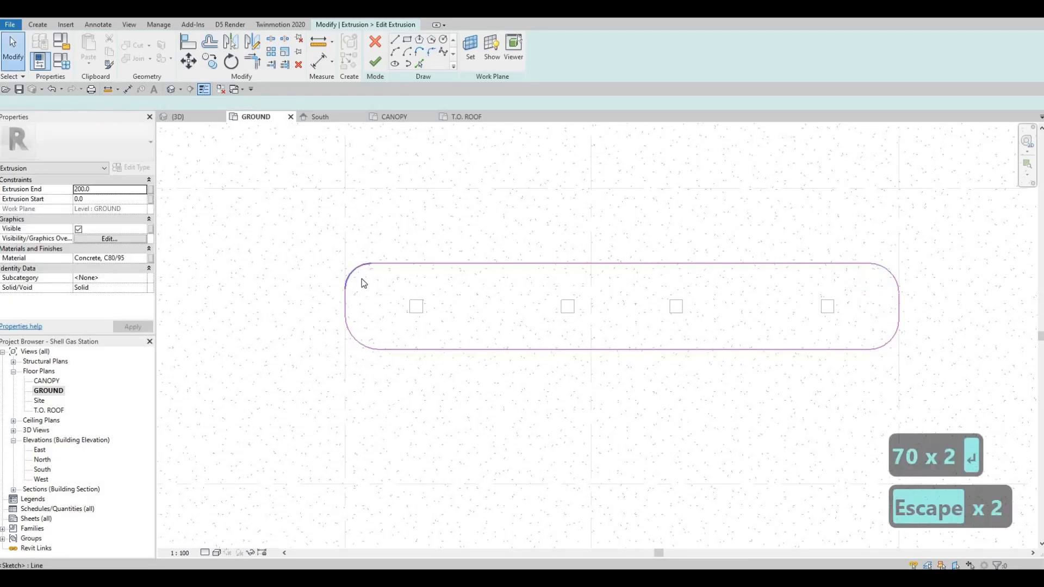
Set the radius of both left fillet arcs on the lowest island to 700 mm
left_click(354, 275)
type("700")
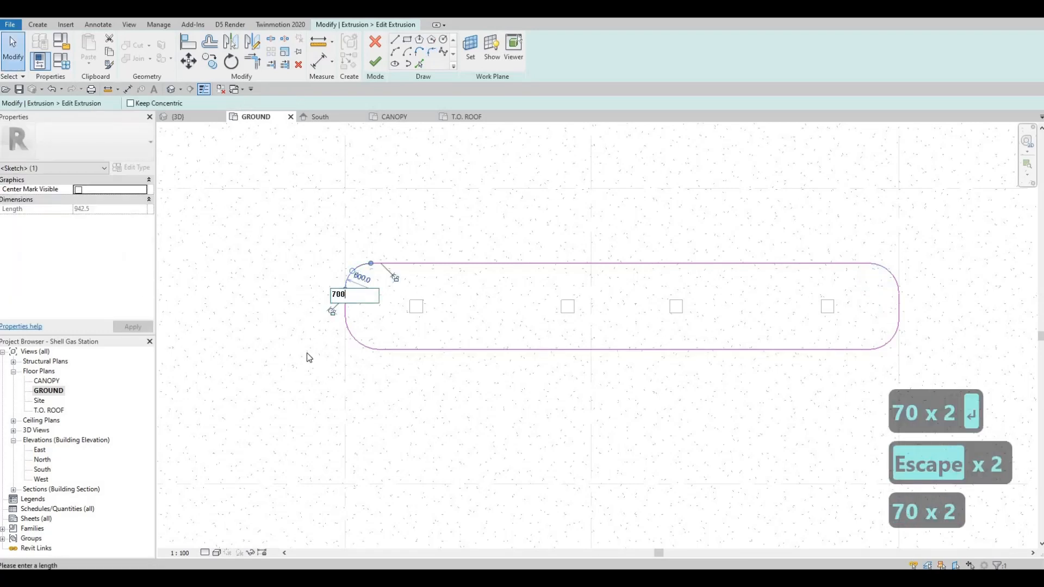
key("Return")
left_click(357, 341)
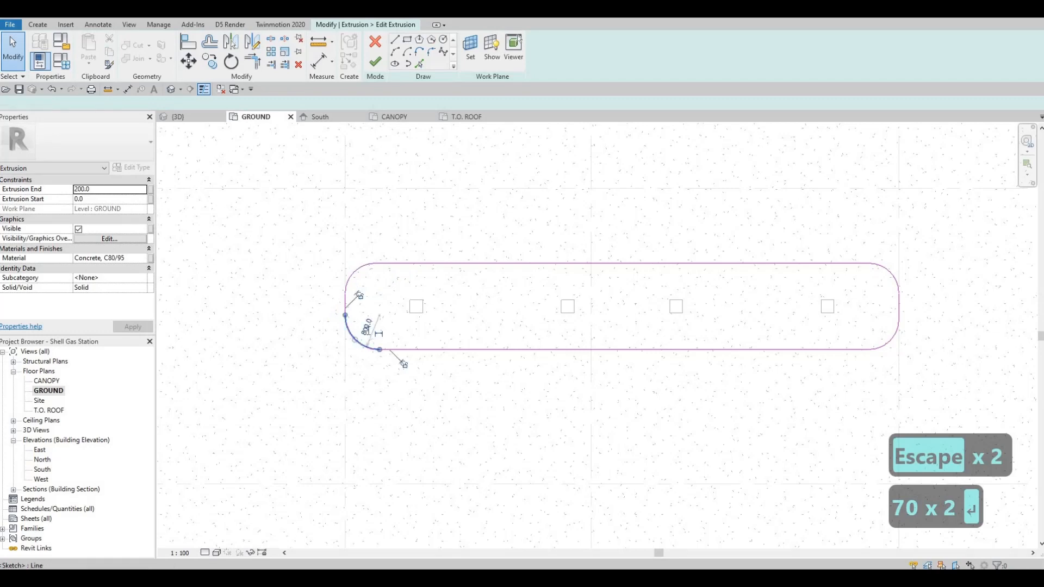
left_click(367, 331)
type("700")
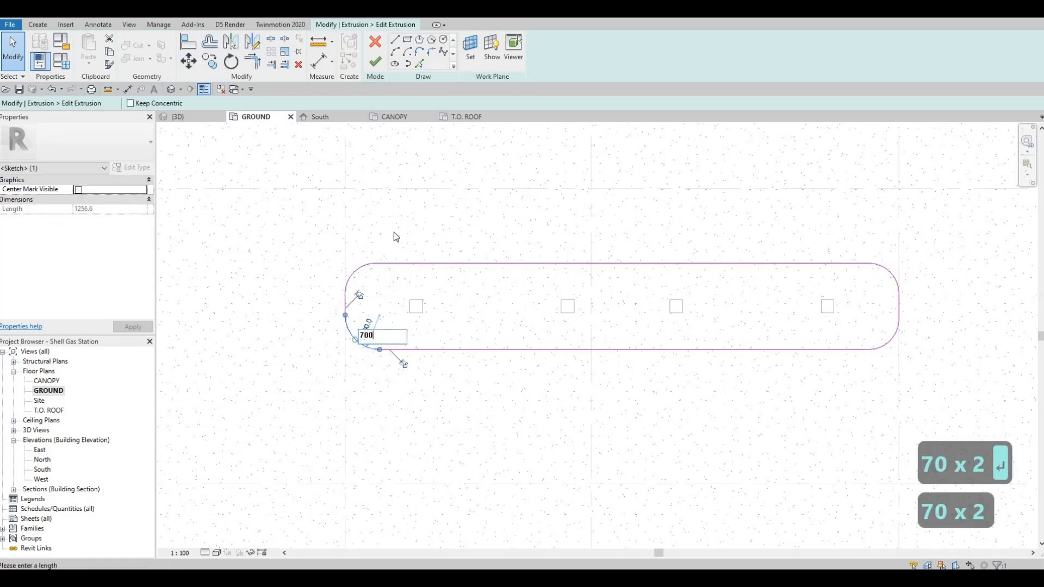
key("Return")
key("Escape")
key("Escape")
Finish the extrusion sketch and the in-place model, and check the rounded island bases in 3D before returning to the GROUND plan
left_click(374, 62)
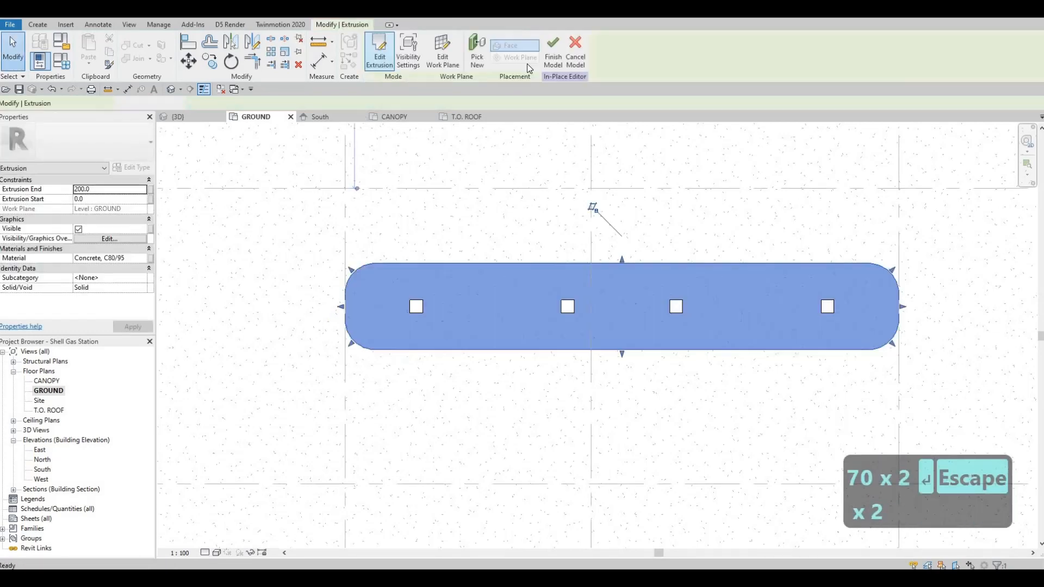
left_click(201, 116)
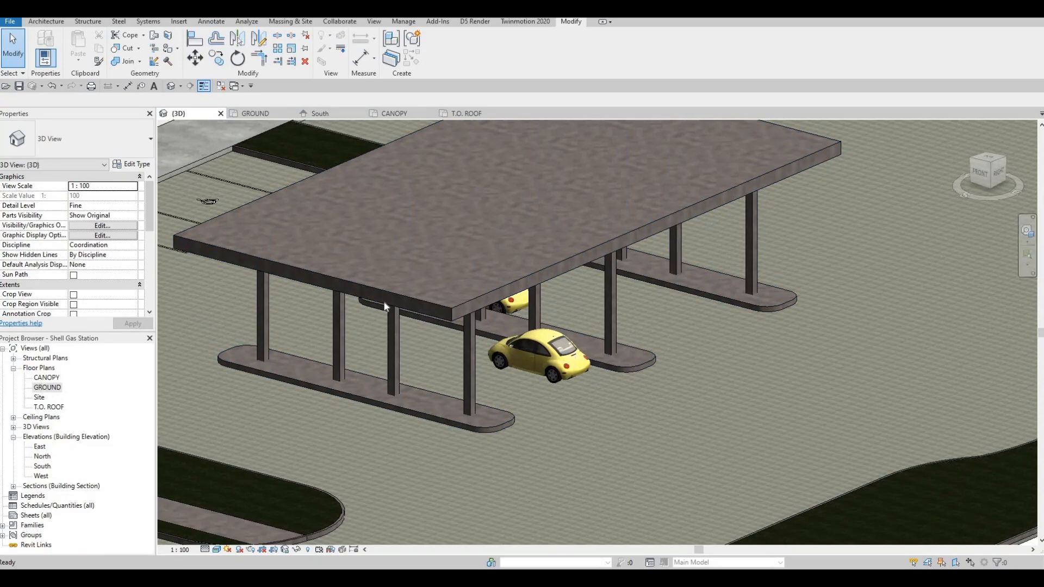
left_click(255, 114)
scroll(306, 236, "down", 2)
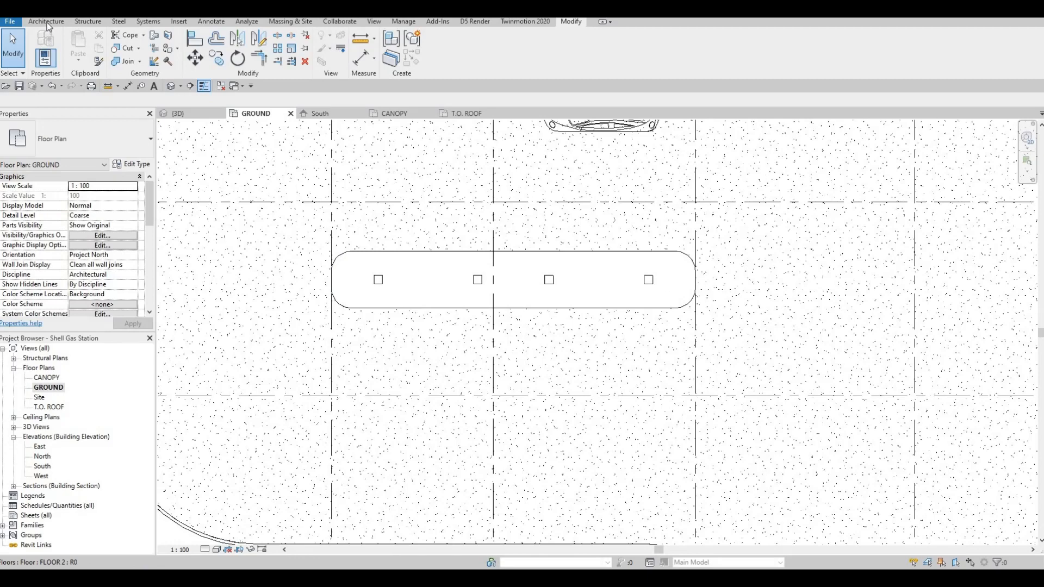
Load the M_Bollard 2 family from the Site Accessories folder of the Canada library
left_click(46, 21)
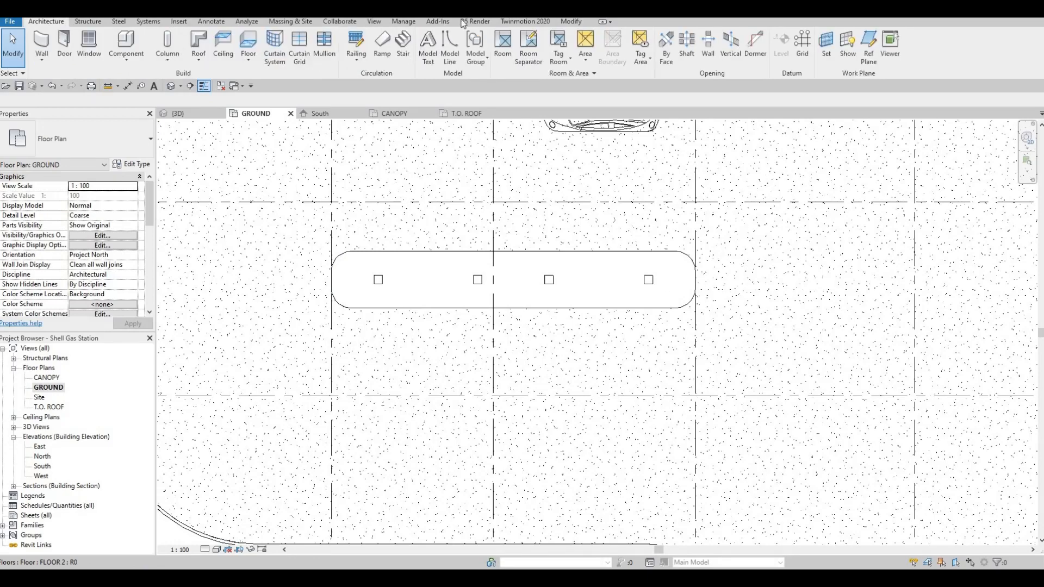
left_click(179, 22)
left_click(446, 48)
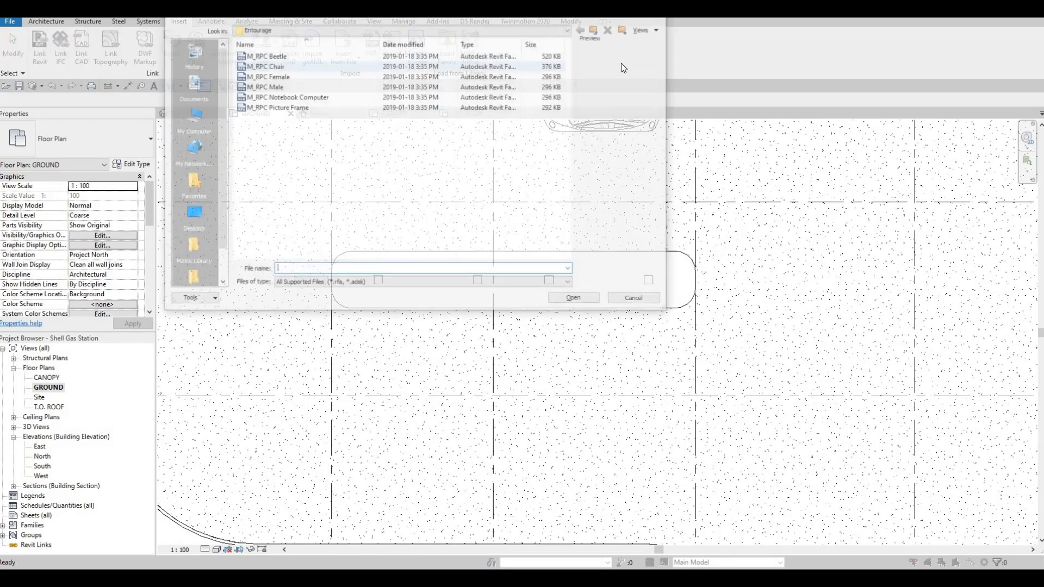
left_click(596, 30)
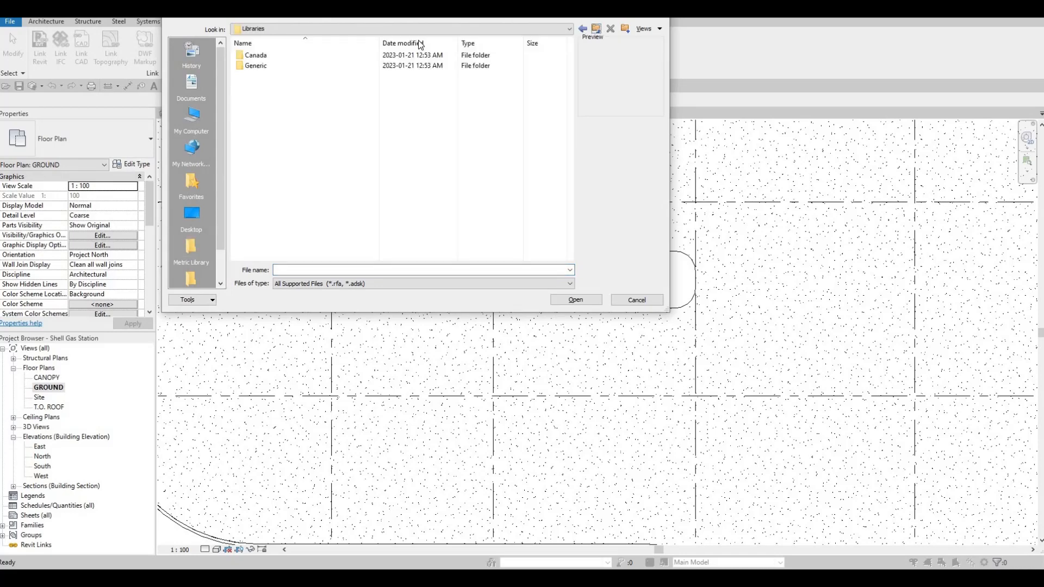
double_click(294, 56)
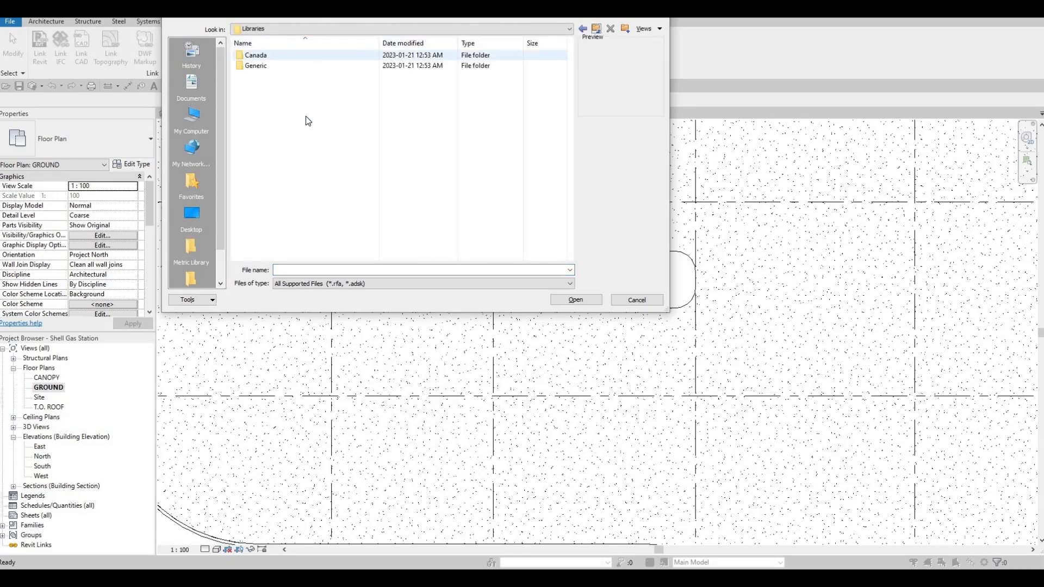
scroll(282, 144, "down", 3)
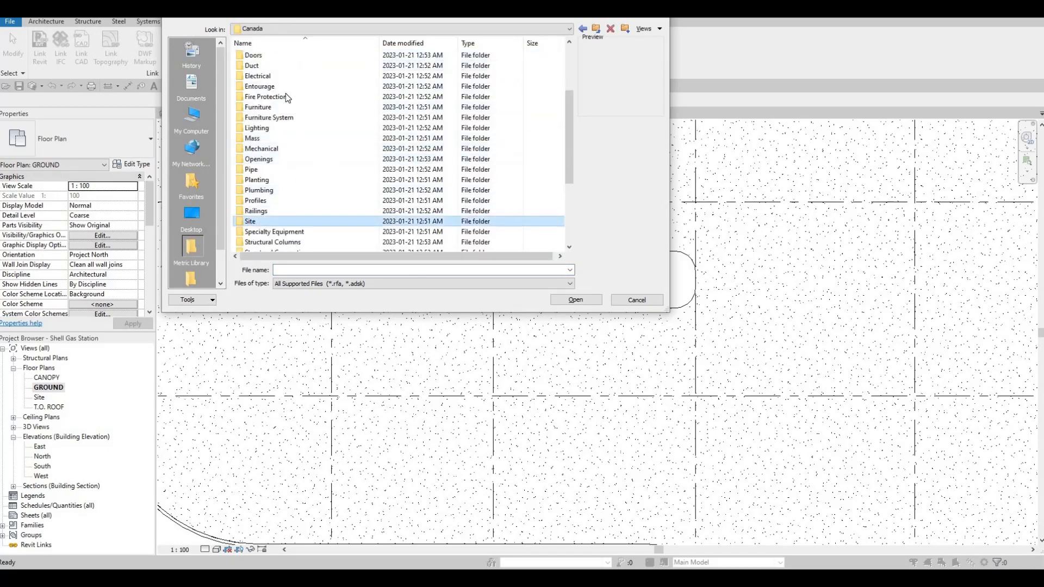
double_click(275, 222)
double_click(269, 56)
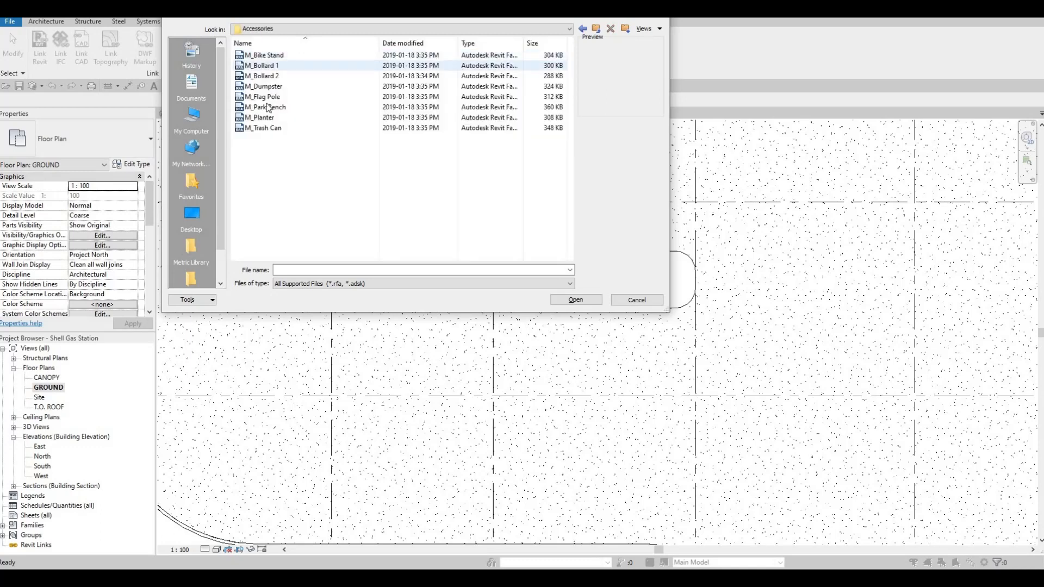
left_click(263, 75)
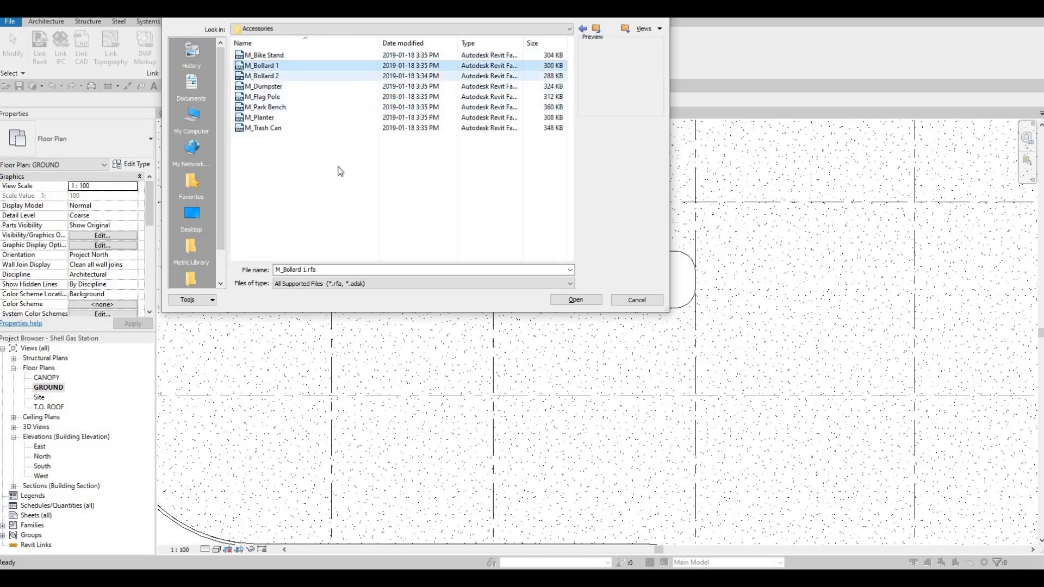
left_click(566, 300)
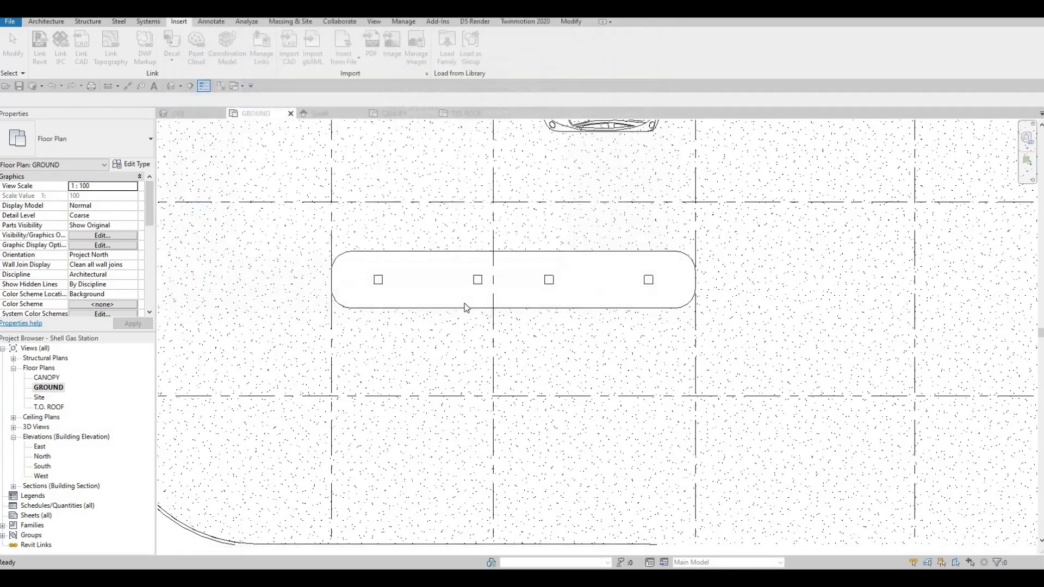
Place two 150 mm diameter M_Bollard 2 components near the lowest island's left corners, 5100 mm left of the middle grid line
key("c")
key("m")
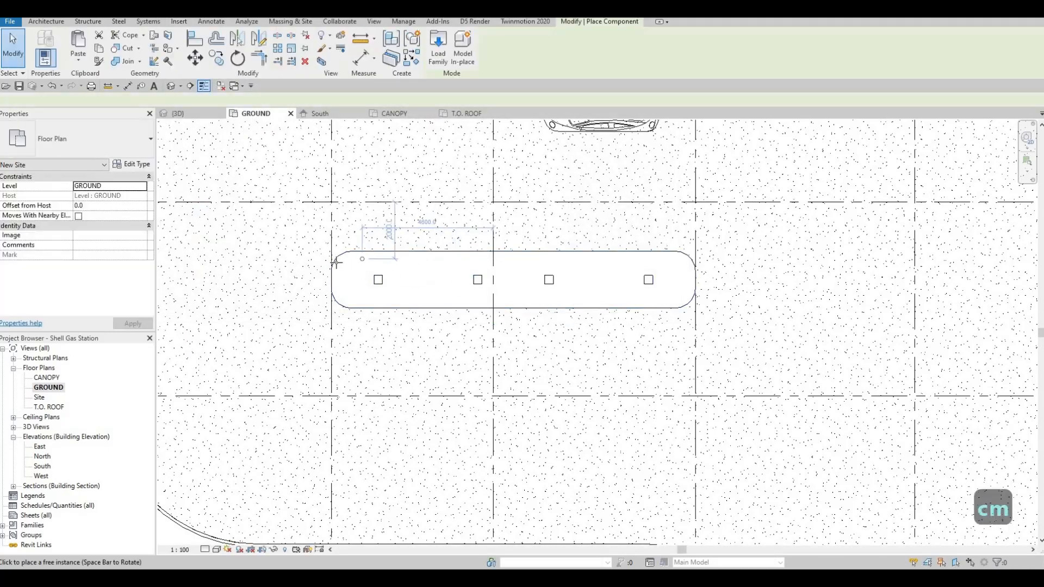
scroll(337, 264, "up", 4)
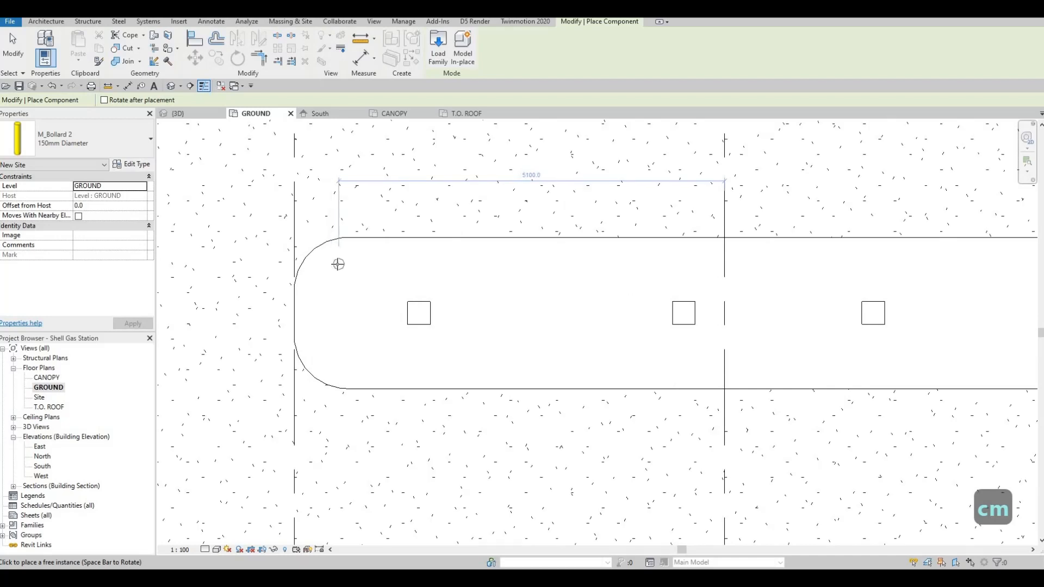
left_click(339, 361)
key("Escape")
key("Escape")
key("Escape")
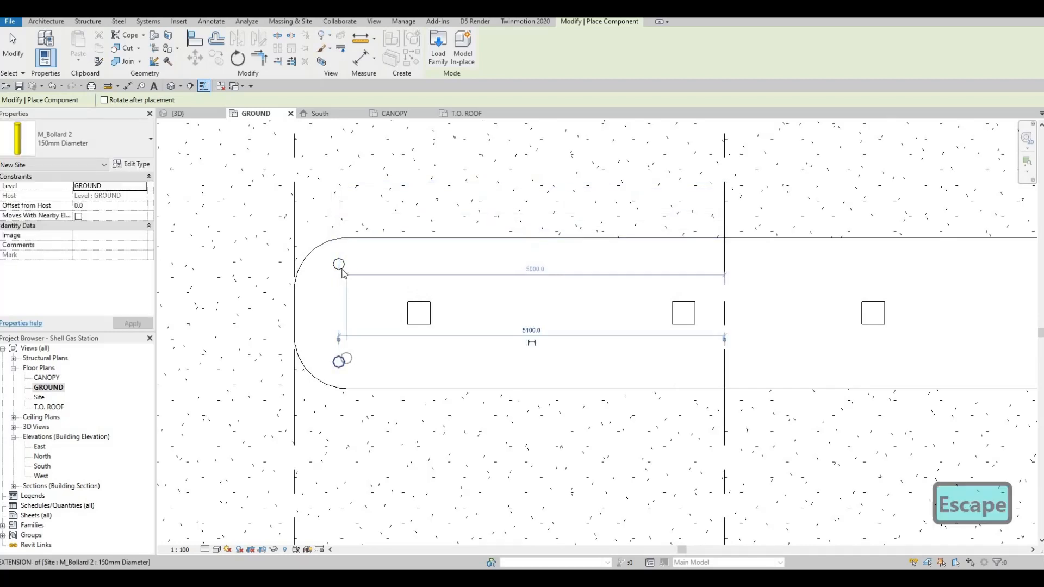
Review the type properties of the upper left M_Bollard 2 and close them without changes
left_click(339, 264)
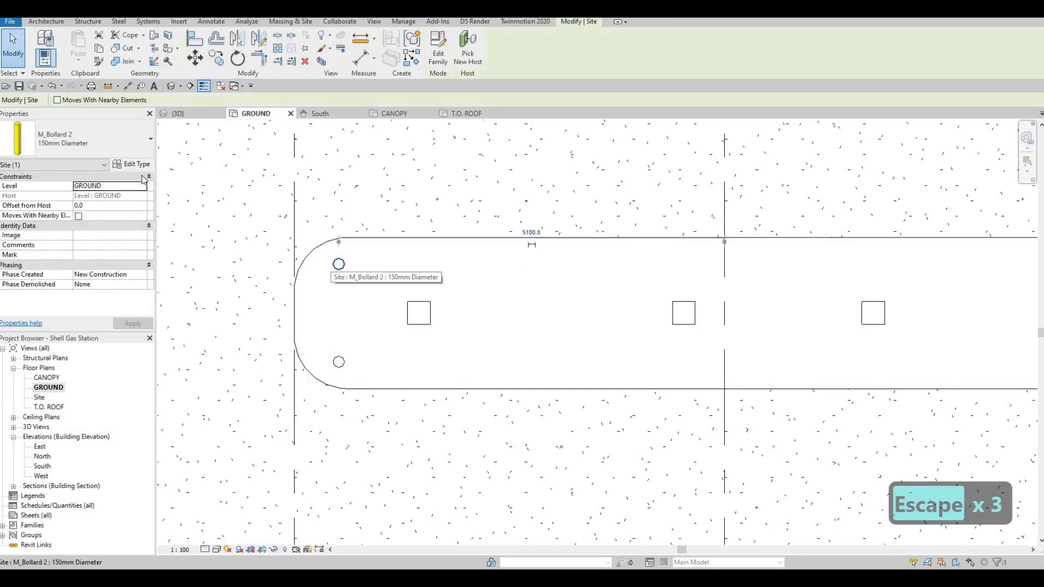
left_click(132, 164)
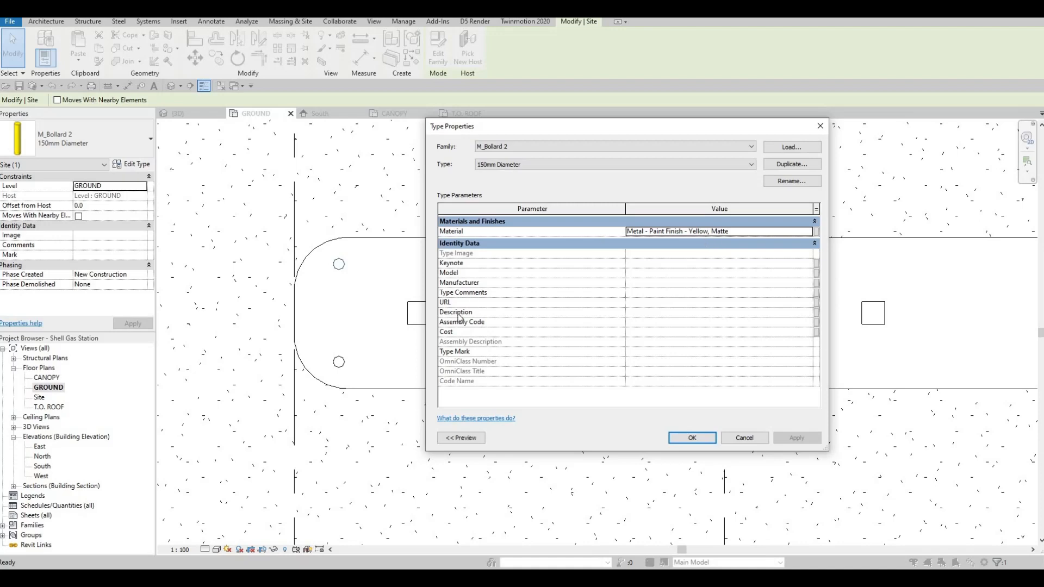
key("Escape")
key("Escape")
Mirror the two left bollards to the island's other end about a vertical axis drawn from the midpoint of its long edge
scroll(390, 256, "down", 4)
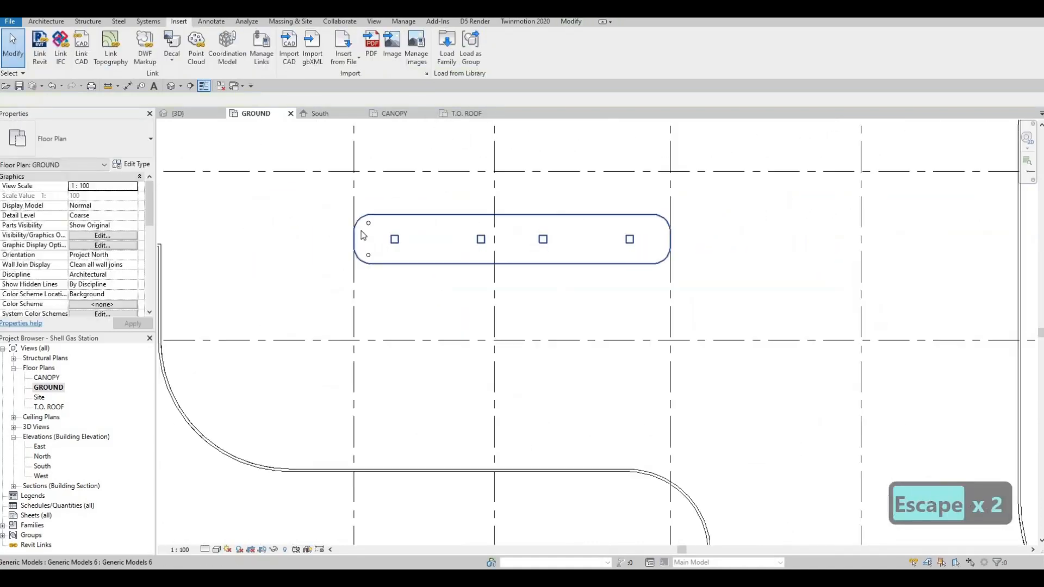
scroll(399, 275, "up", 2)
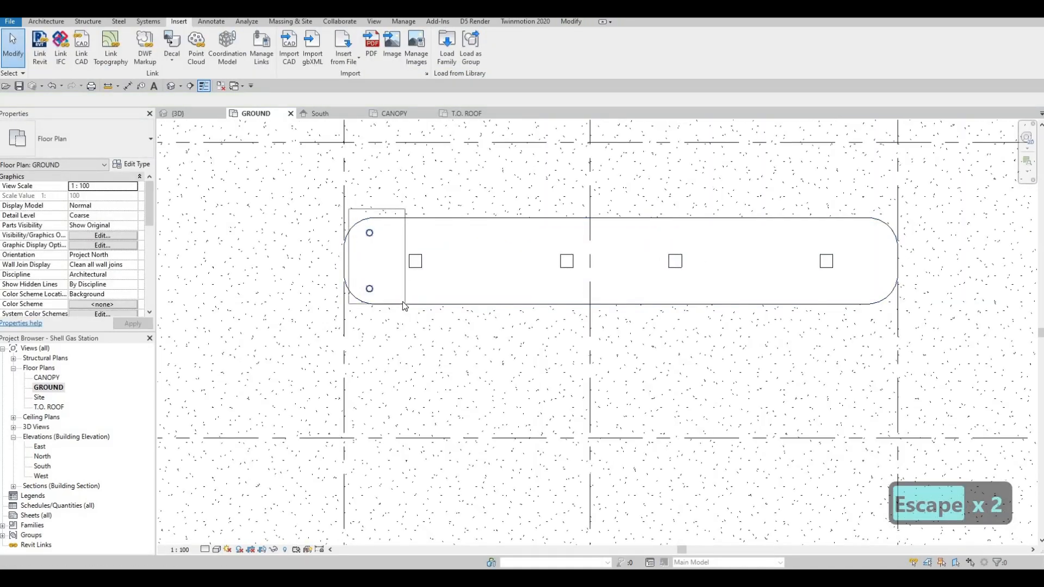
left_click_drag(404, 306, 405, 305)
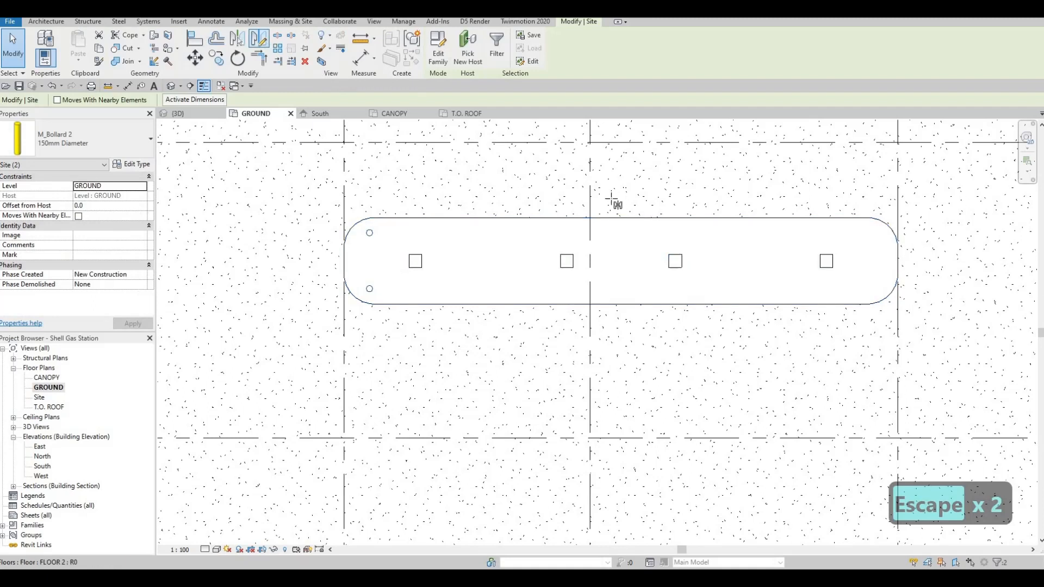
key("d")
key("m")
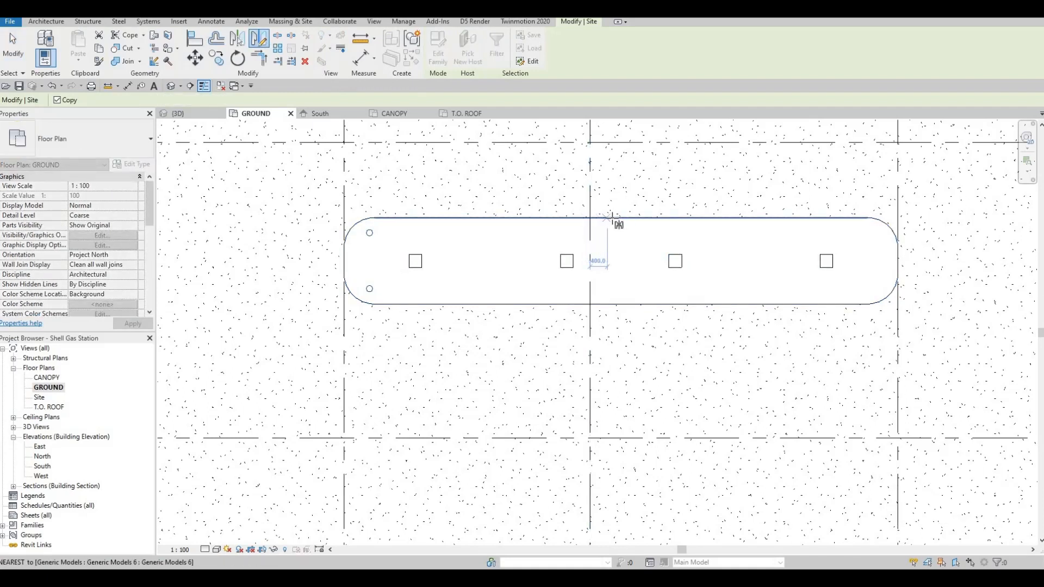
left_click(621, 218)
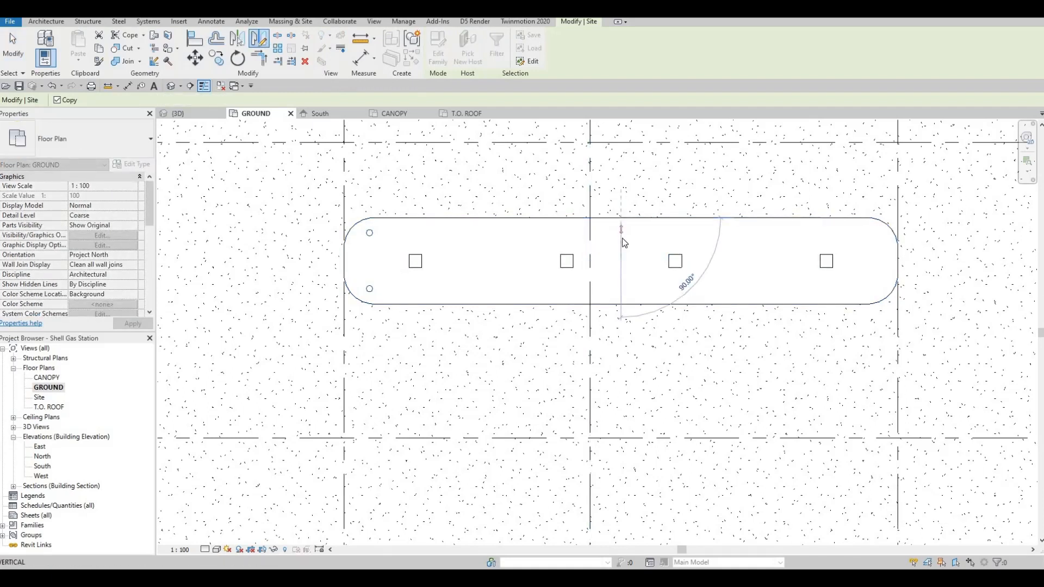
left_click(653, 243)
key("Escape")
key("Escape")
key("Escape")
Check how the bollards sit on the lowest island's rounded base in the 3D view
scroll(368, 317, "down", 1)
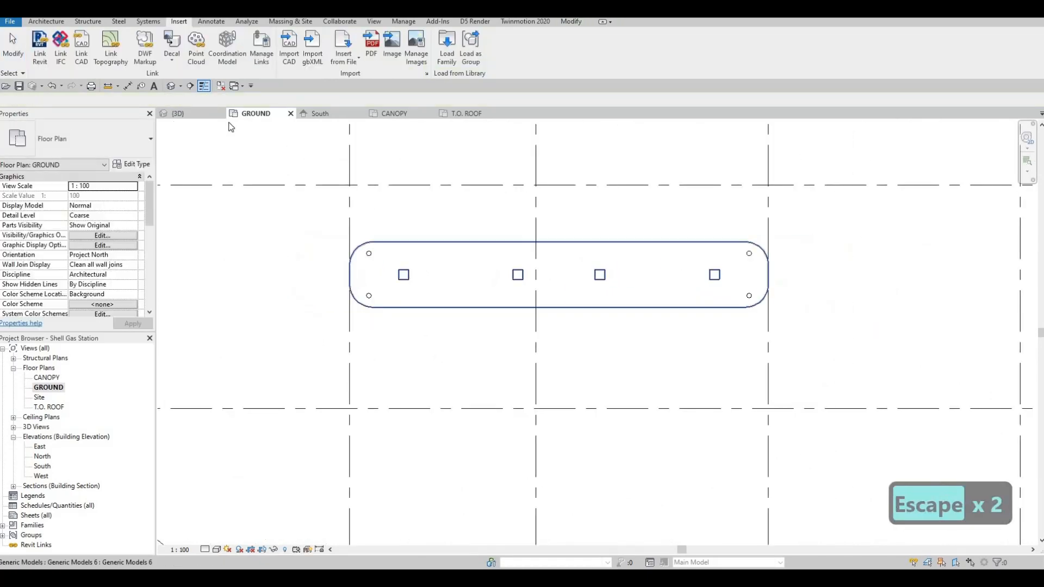
left_click(178, 113)
key("Escape")
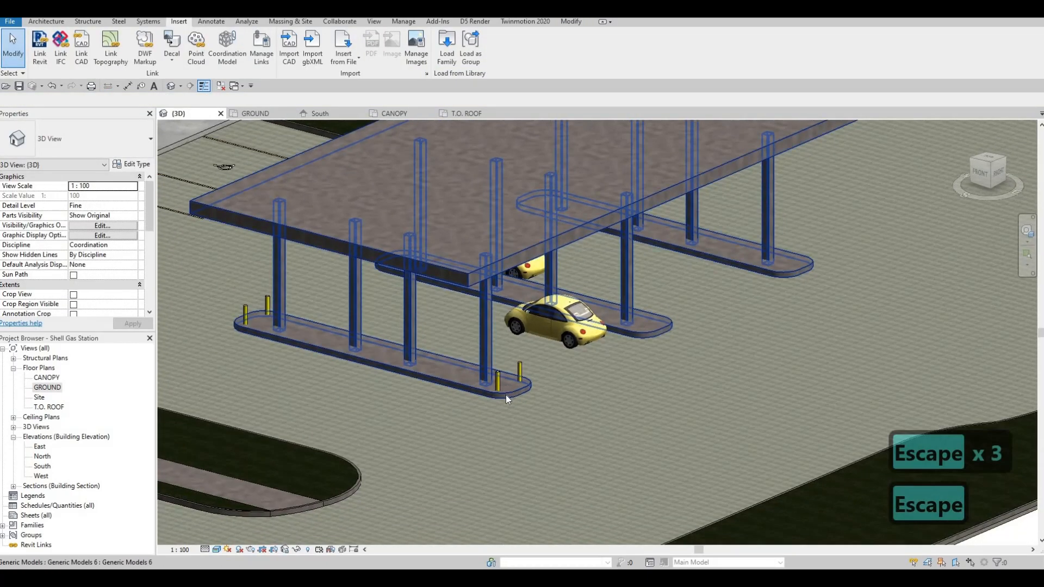
scroll(505, 395, "up", 2)
left_click(505, 395)
scroll(505, 396, "up", 3)
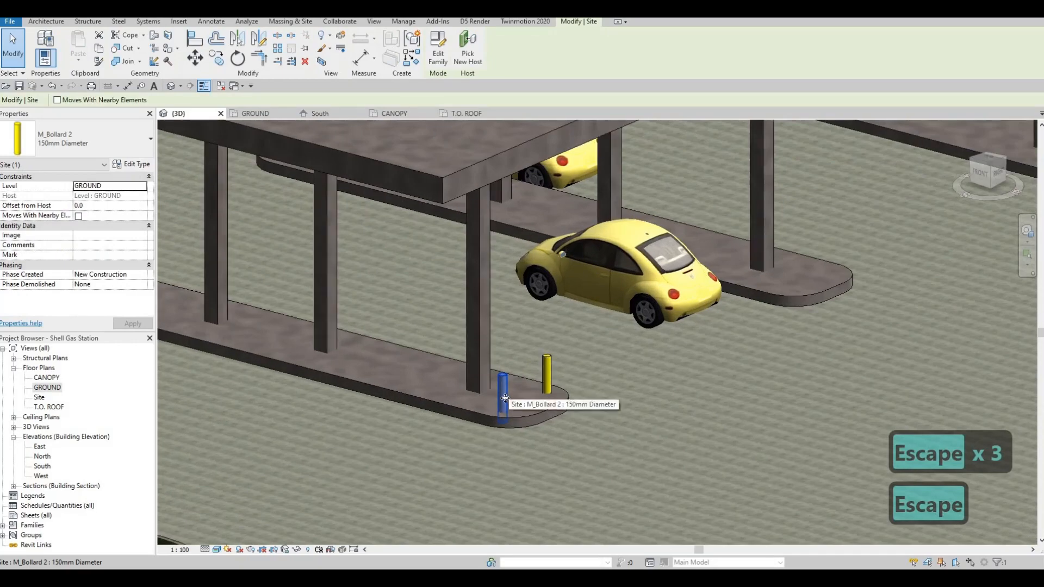
key("Escape")
scroll(497, 390, "up", 2)
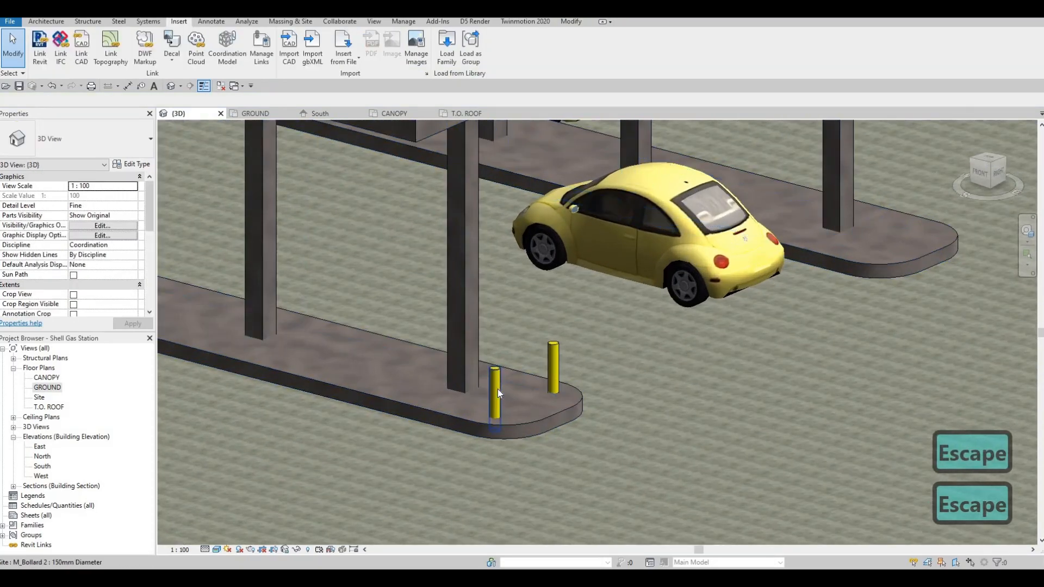
Set the Offset from Host of all M_Bollard 2 instances visible in the 3D view to 200 mm, and return to the GROUND plan
left_click(497, 390)
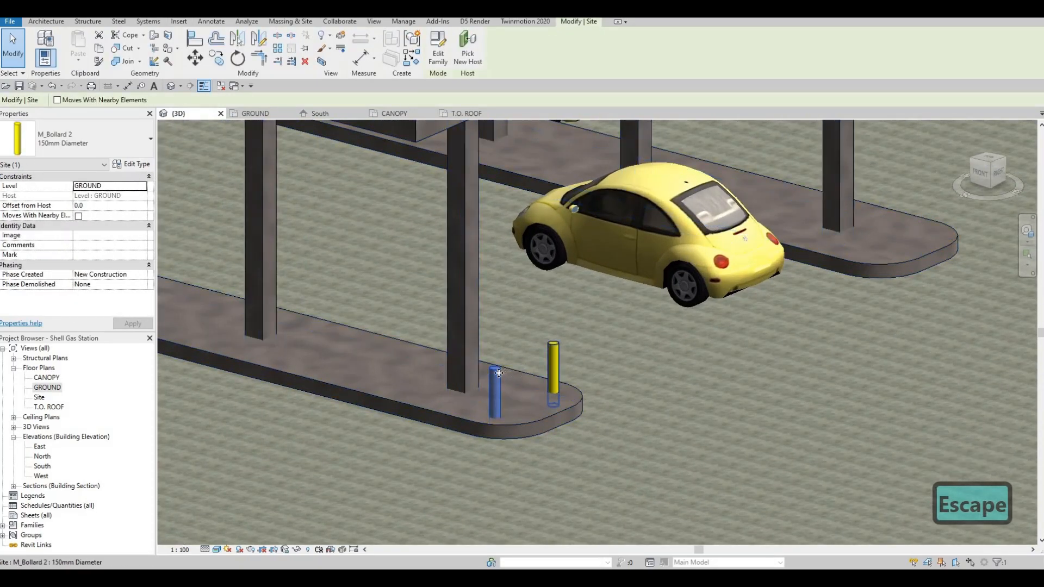
right_click(494, 375)
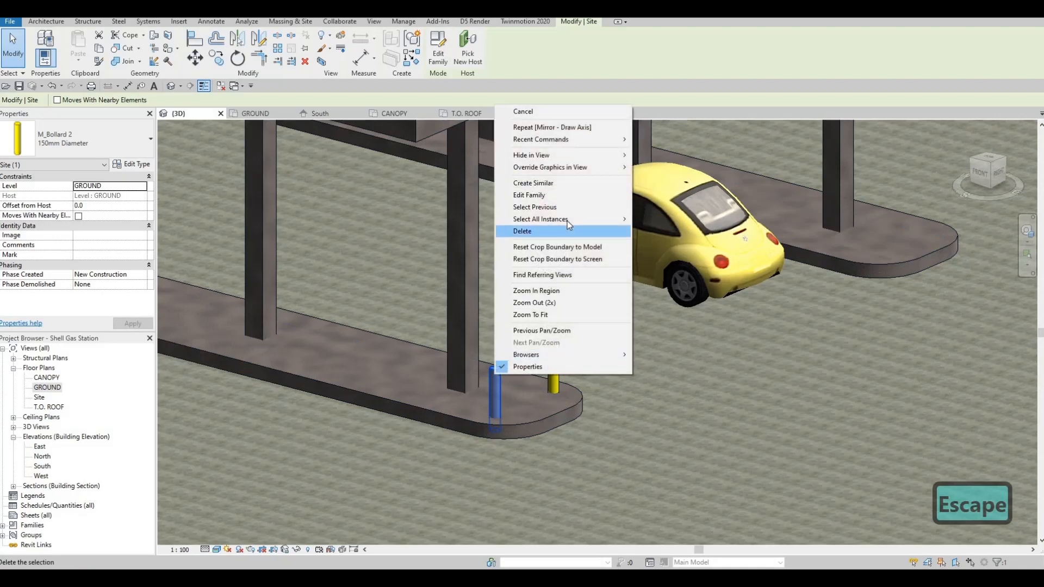
mouse_move(567, 220)
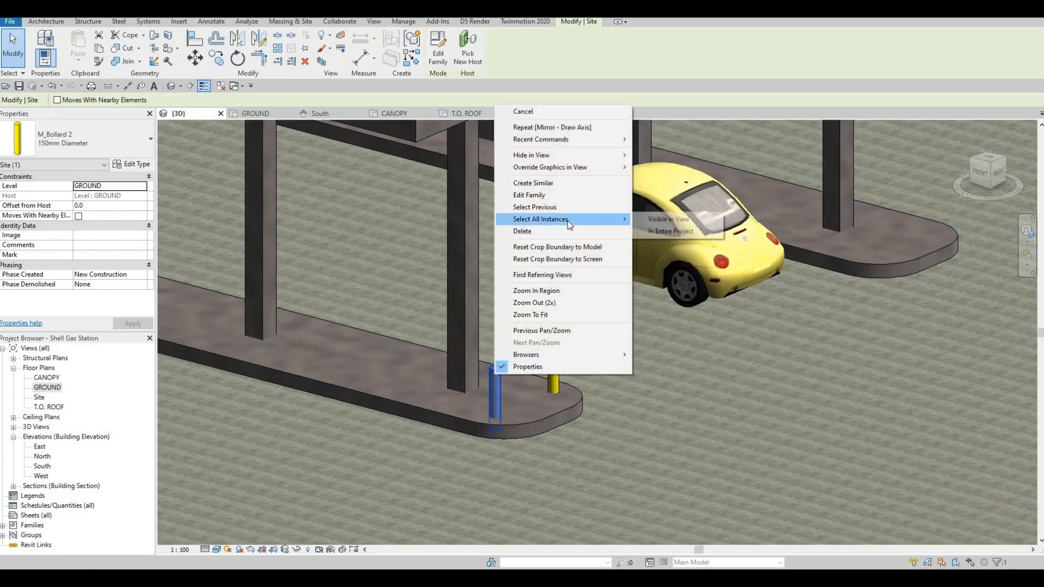
left_click(648, 219)
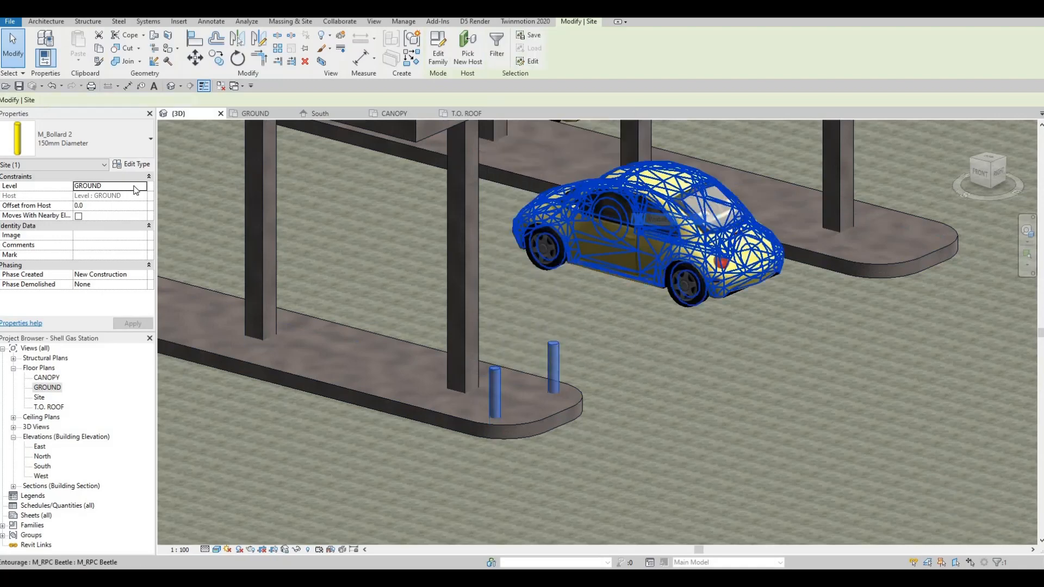
left_click(105, 206)
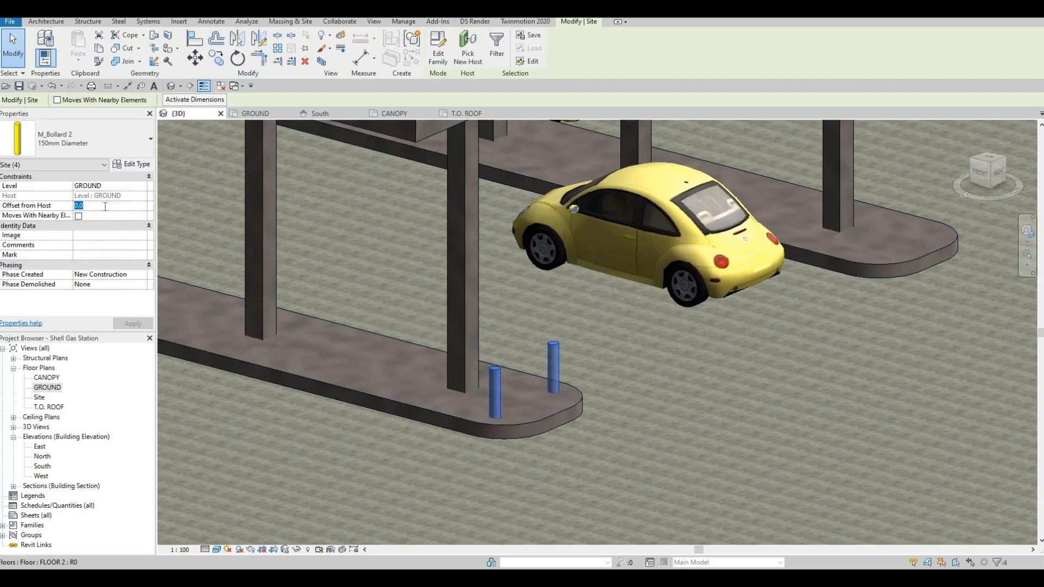
type("200")
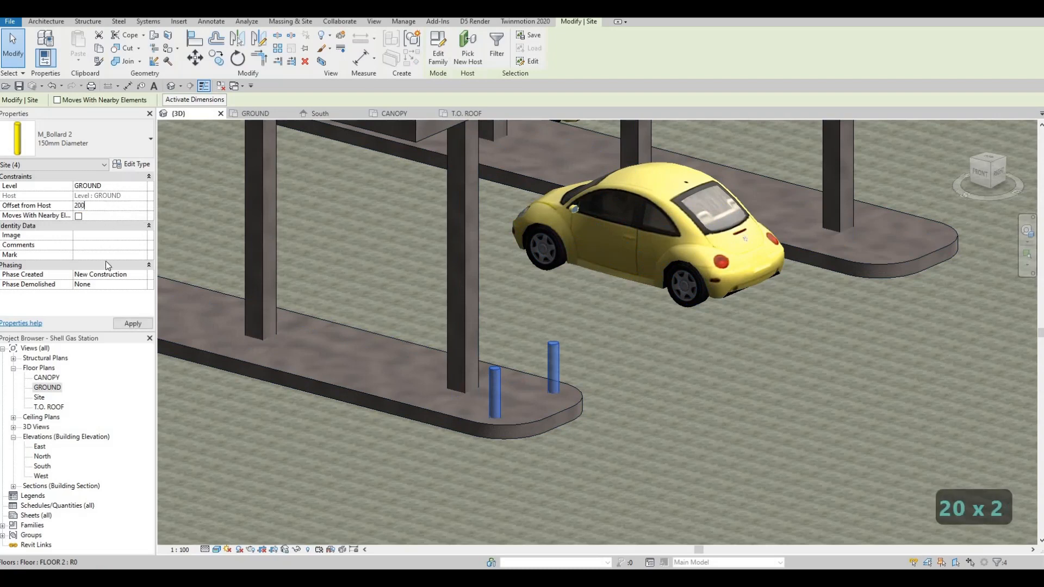
left_click(132, 324)
key("Escape")
key("Escape")
middle_click_drag(535, 351, 312, 260, "shift")
double_click(38, 388)
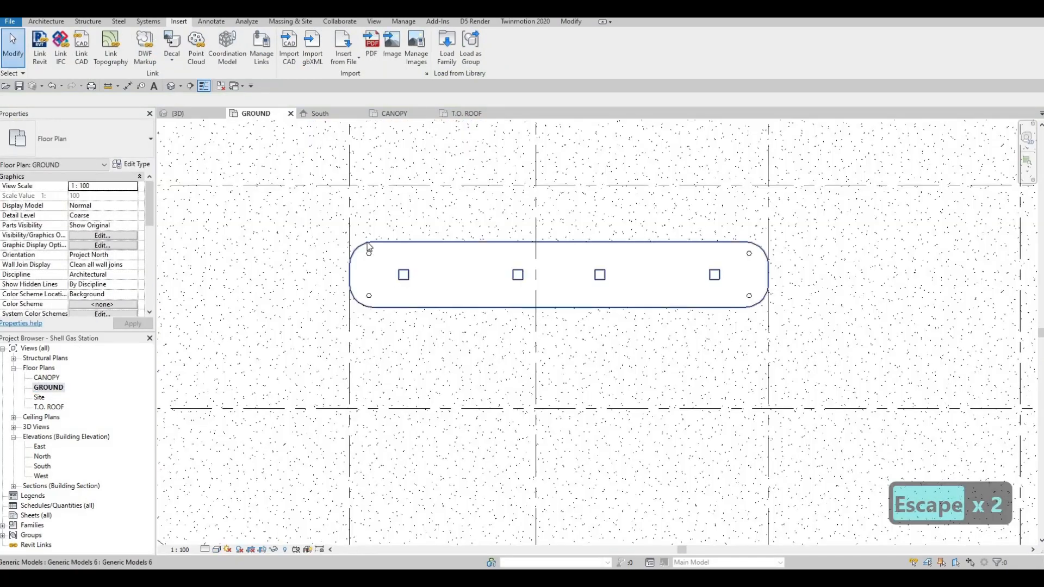
middle_click_drag(367, 242, 336, 229)
scroll(342, 226, "down", 3)
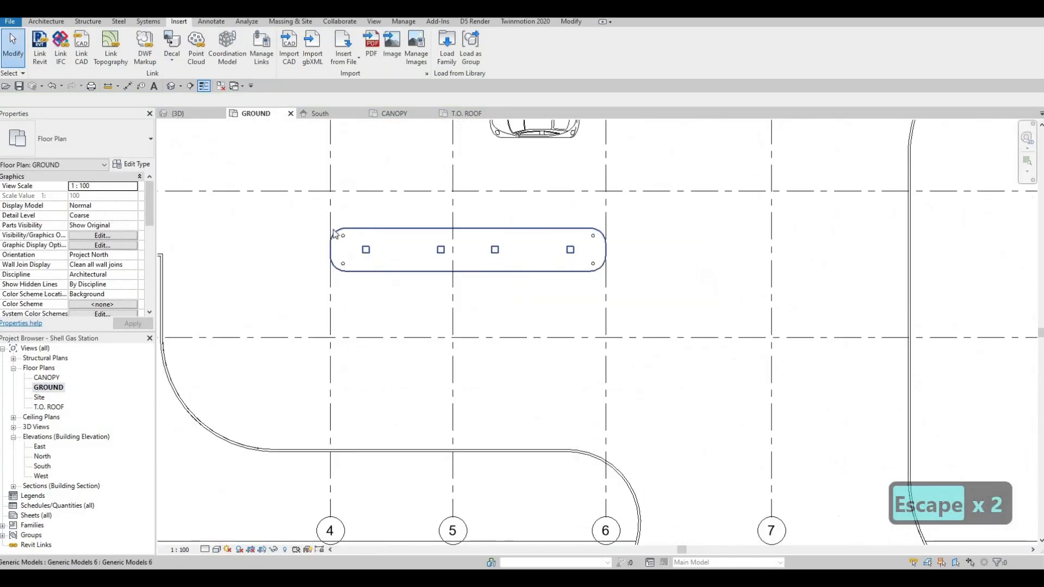
scroll(344, 222, "up", 2)
key("Escape")
left_click_drag(350, 288, 315, 263)
key("Escape")
key("ctrl+z")
scroll(326, 239, "down", 3)
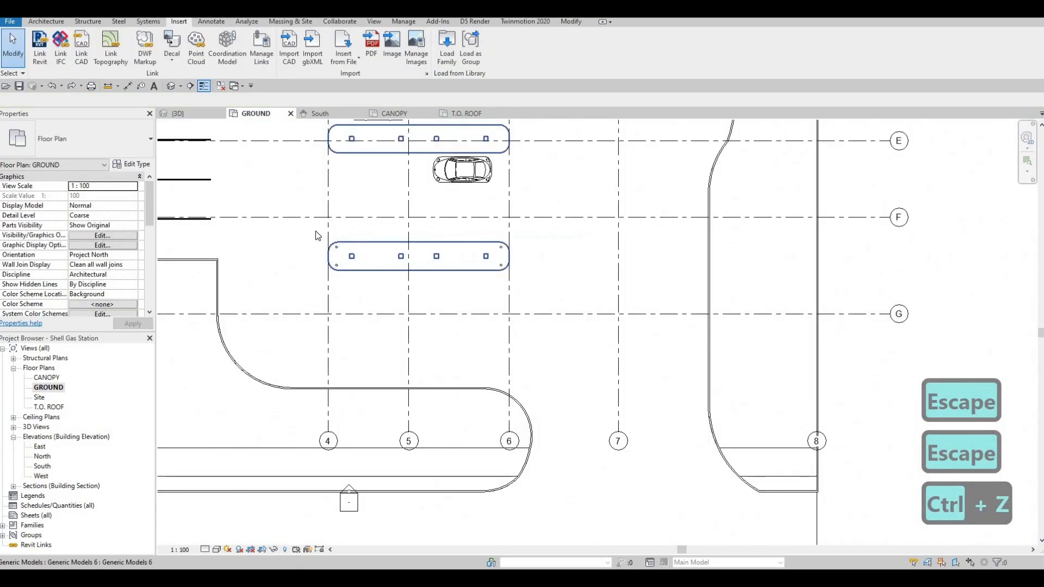
scroll(354, 253, "up", 4)
key("Escape")
left_click(347, 259)
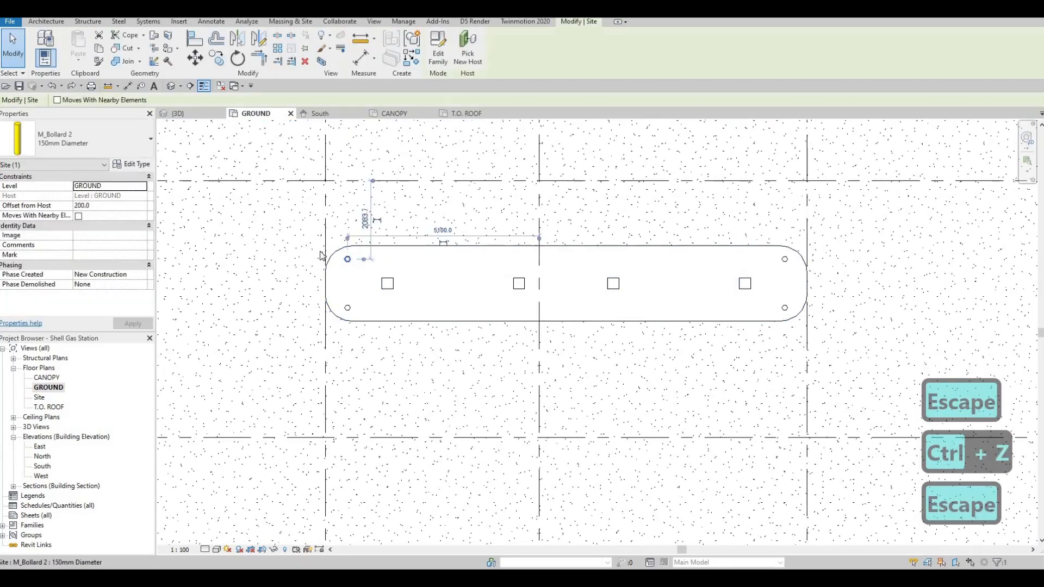
key("Escape")
key("Escape")
Copy all four bollards with Multiple enabled from the lowest island's right end midpoint 8300 mm up to the middle island's matching midpoint
left_click(347, 260)
right_click(347, 260)
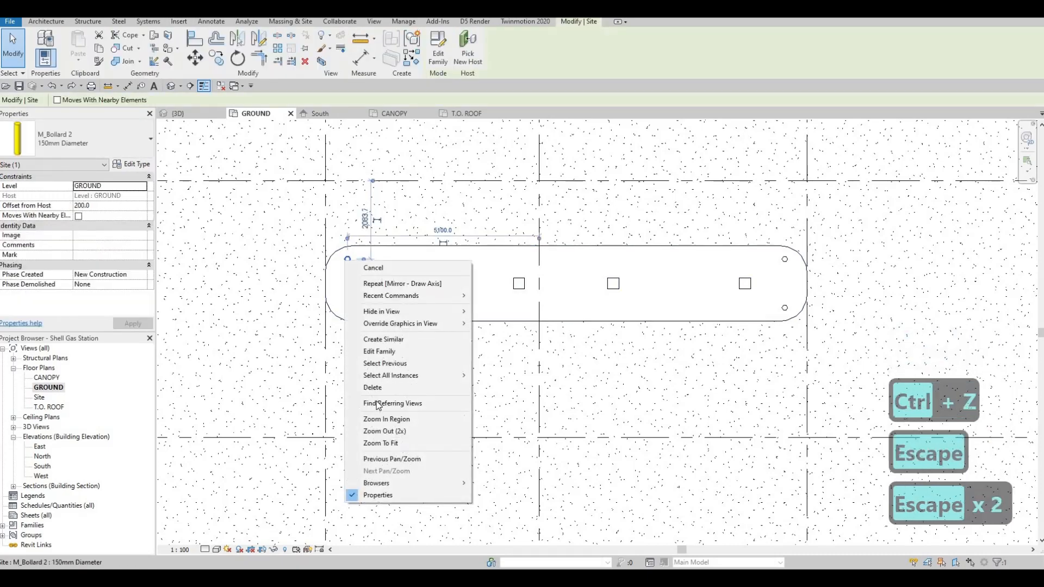
mouse_move(413, 375)
key("Return")
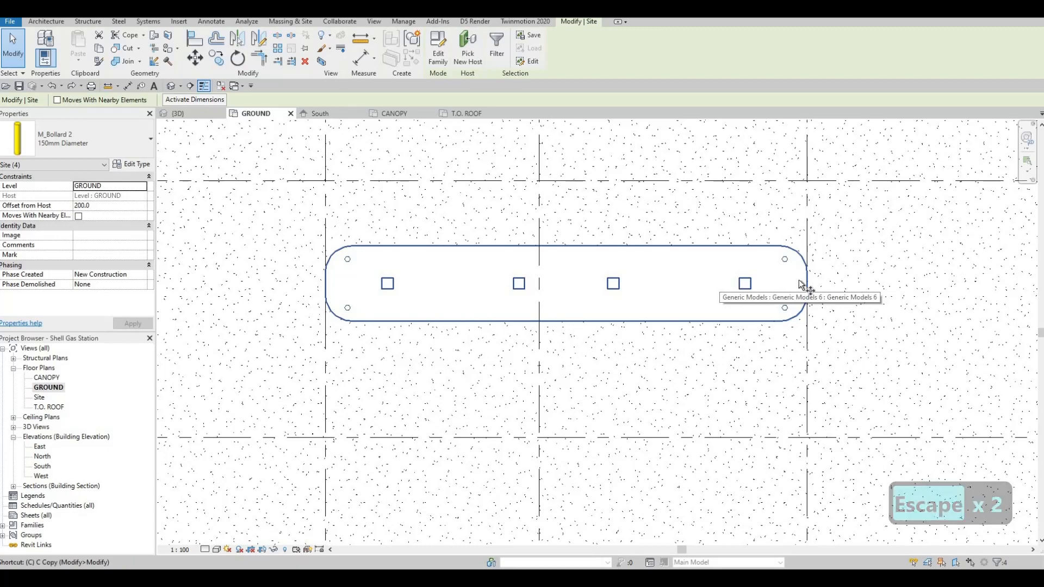
key("c")
key("o")
left_click(811, 256)
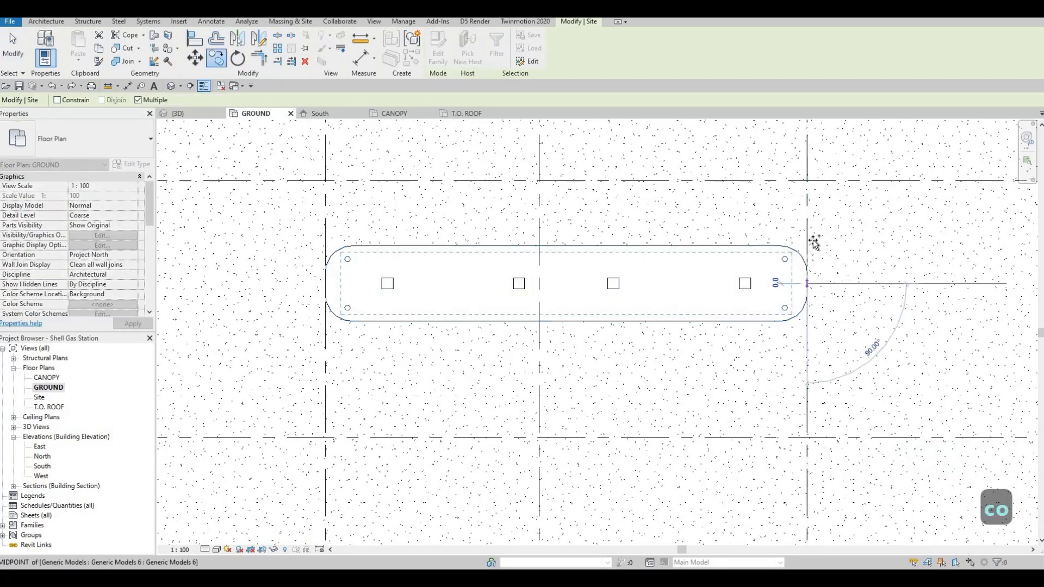
scroll(780, 345, "down", 3)
middle_click_drag(773, 139, 710, 263)
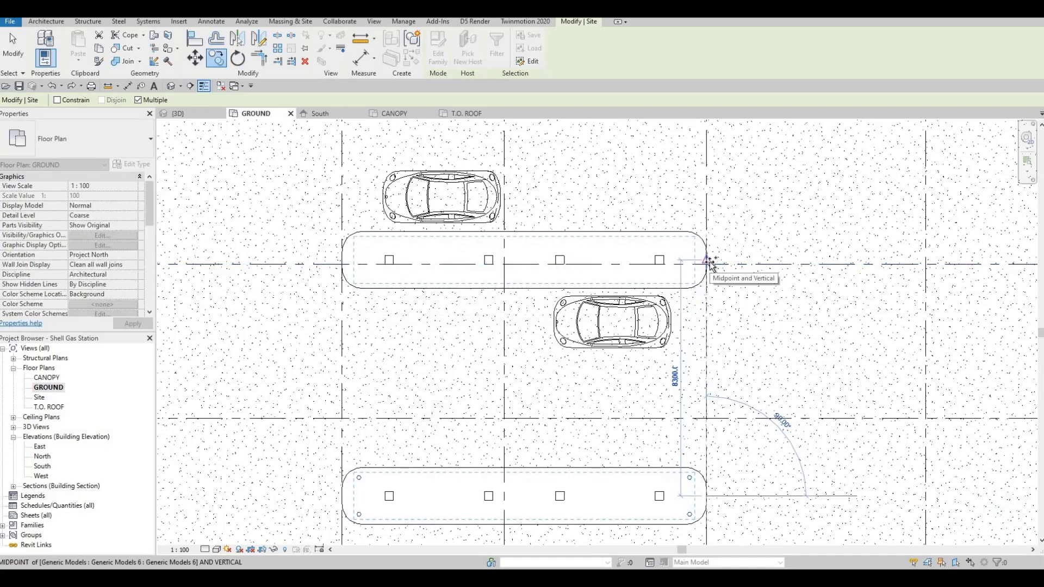
left_click(707, 262)
Place another copy of the four bollards at the top island's right end midpoint, 8300 mm above the middle one, and finish copying
scroll(694, 256, "down", 1)
middle_click_drag(693, 255, 669, 365)
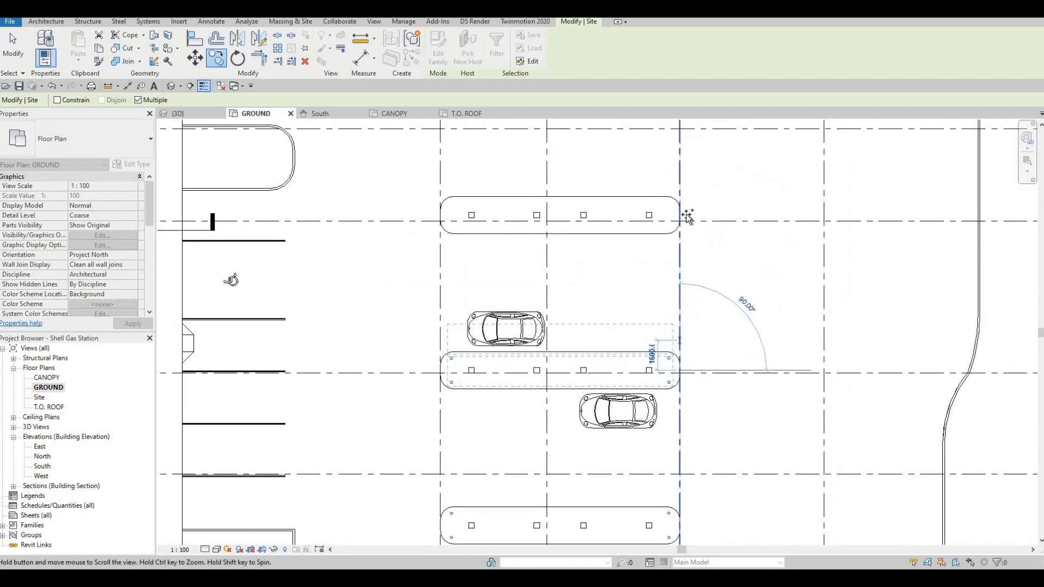
scroll(687, 217, "up", 3)
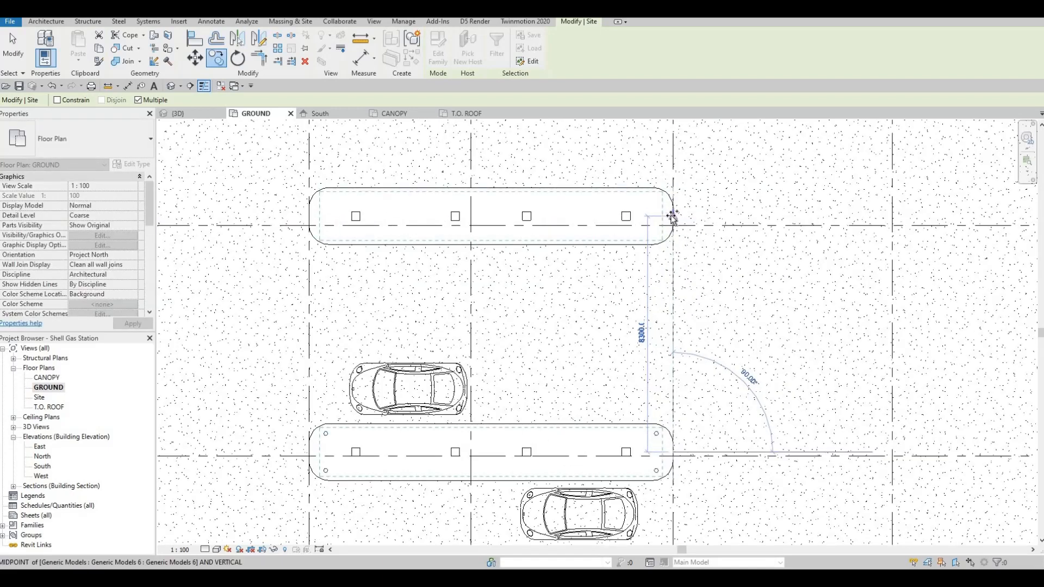
key("Escape")
key("Escape")
scroll(564, 268, "down", 2)
key("Escape")
scroll(423, 175, "down", 2)
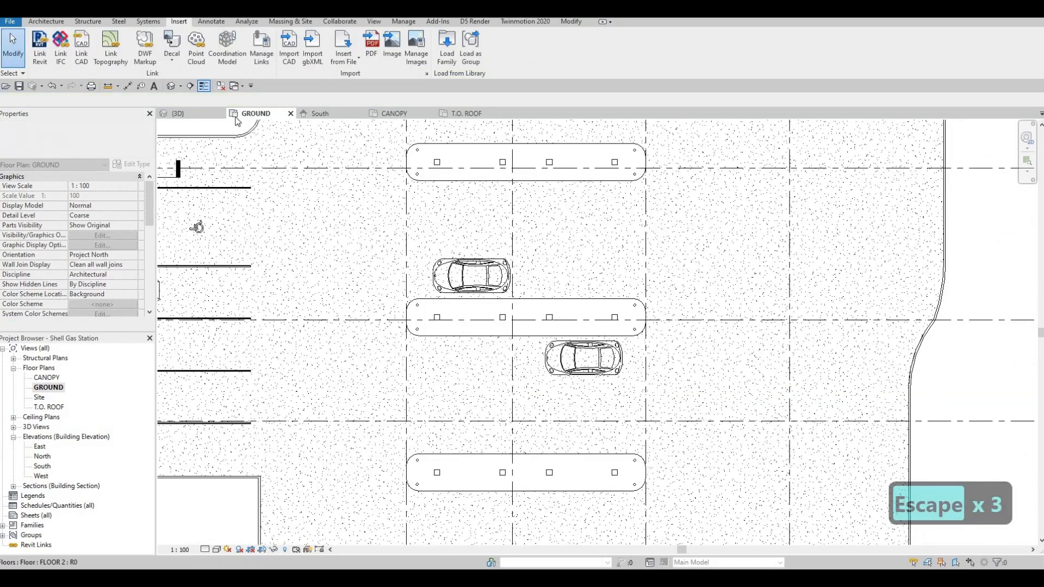
Examine the canopy, columns and bollards on all three islands from several angles in the 3D view
left_click(184, 113)
key("Escape")
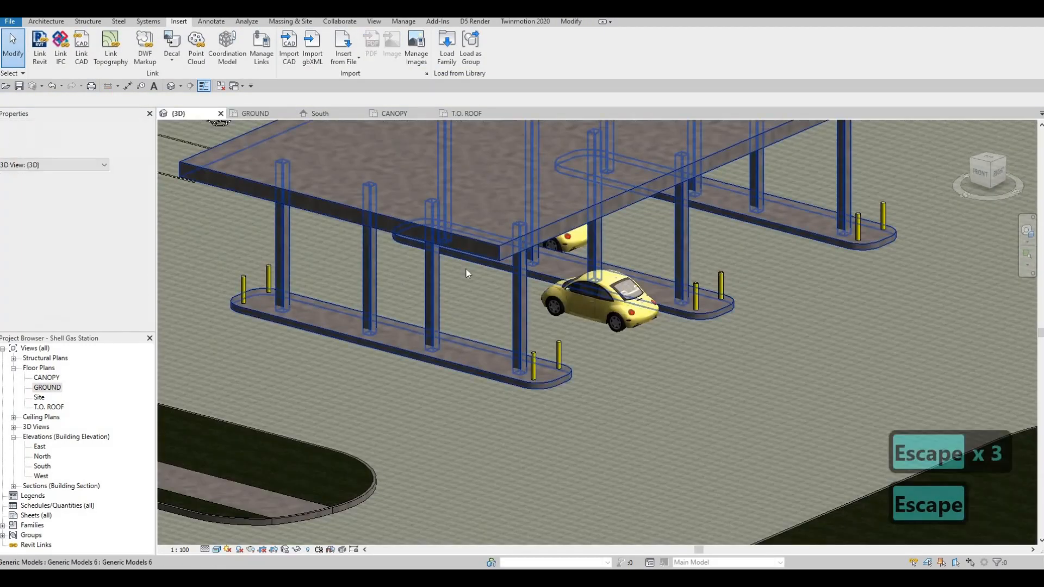
middle_click_drag(625, 292, 515, 281)
scroll(473, 278, "down", 2)
mouse_move(425, 254)
middle_mouse_down("shift")
mouse_move(244, 264)
mouse_move(435, 239)
mouse_move(604, 248)
mouse_move(604, 234)
mouse_move(546, 252)
mouse_move(435, 262)
middle_mouse_up("shift")
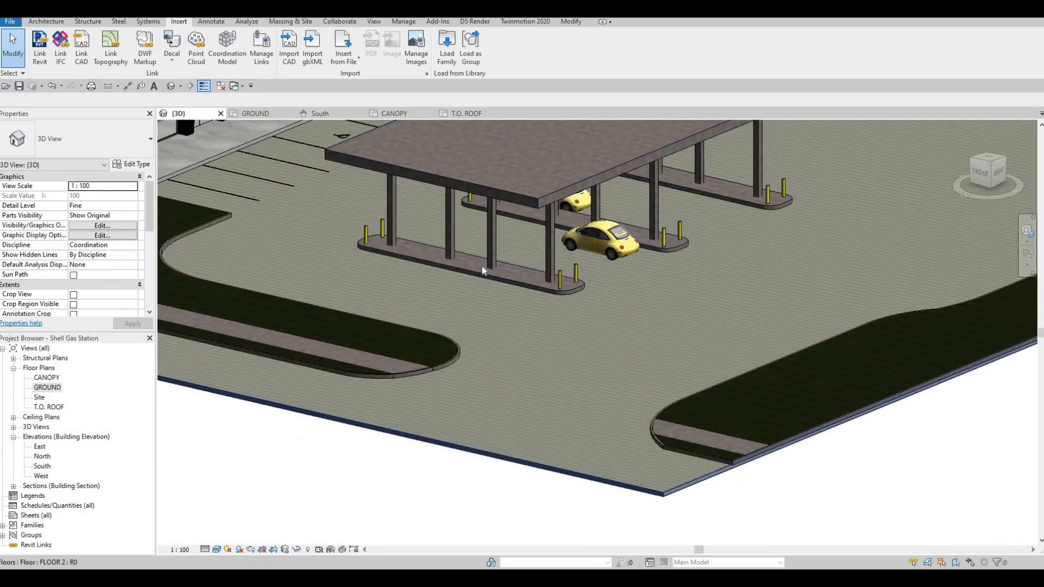
scroll(427, 263, "up", 3)
middle_click_drag(545, 304, 326, 270)
scroll(327, 272, "up", 3)
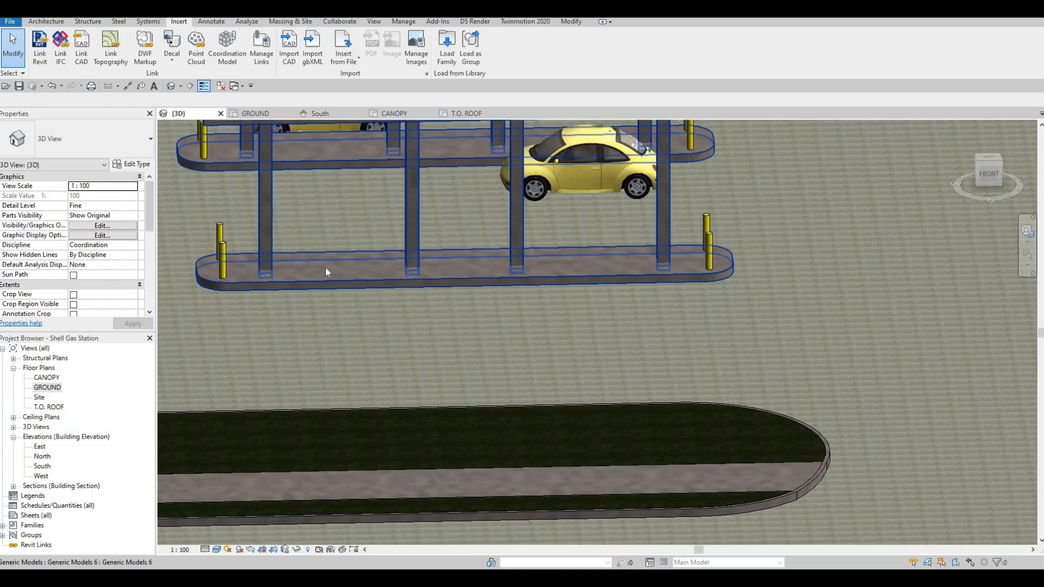
scroll(442, 341, "down", 2)
mouse_move(442, 342)
middle_mouse_down("shift")
mouse_move(328, 348)
mouse_move(459, 334)
middle_mouse_up("shift")
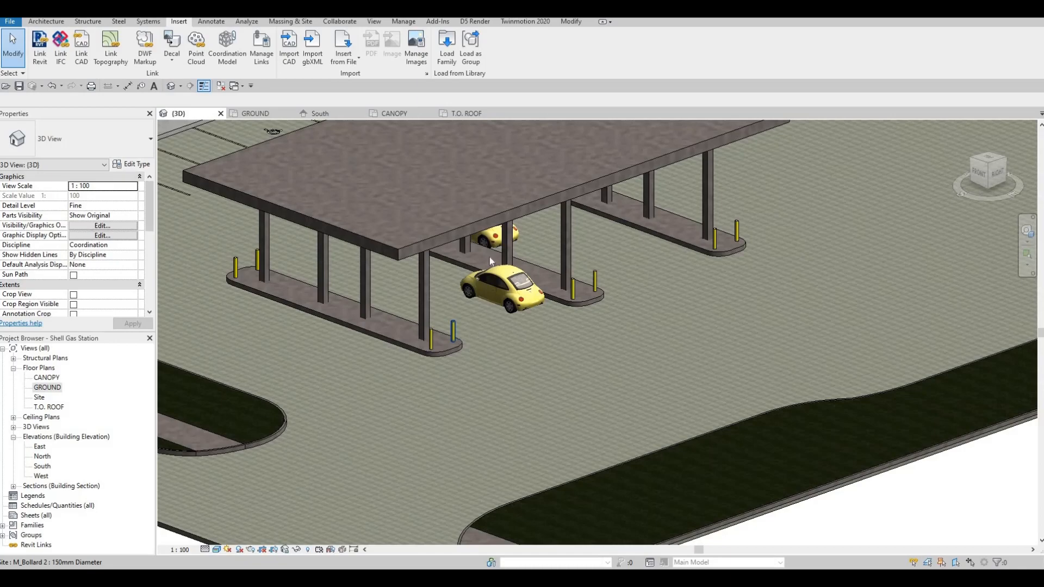
middle_click_drag(509, 314, 541, 372)
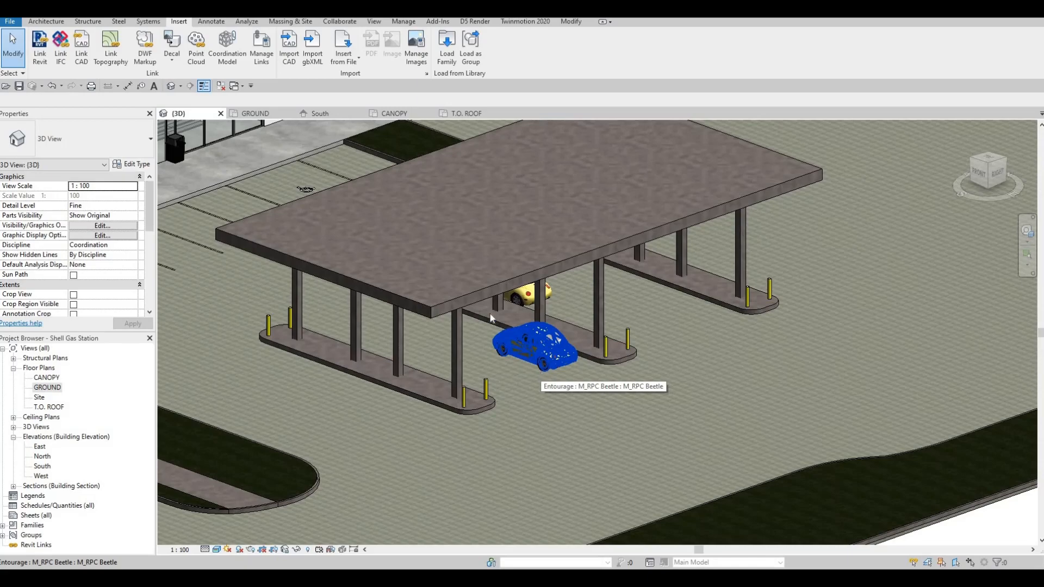
scroll(491, 318, "up", 2)
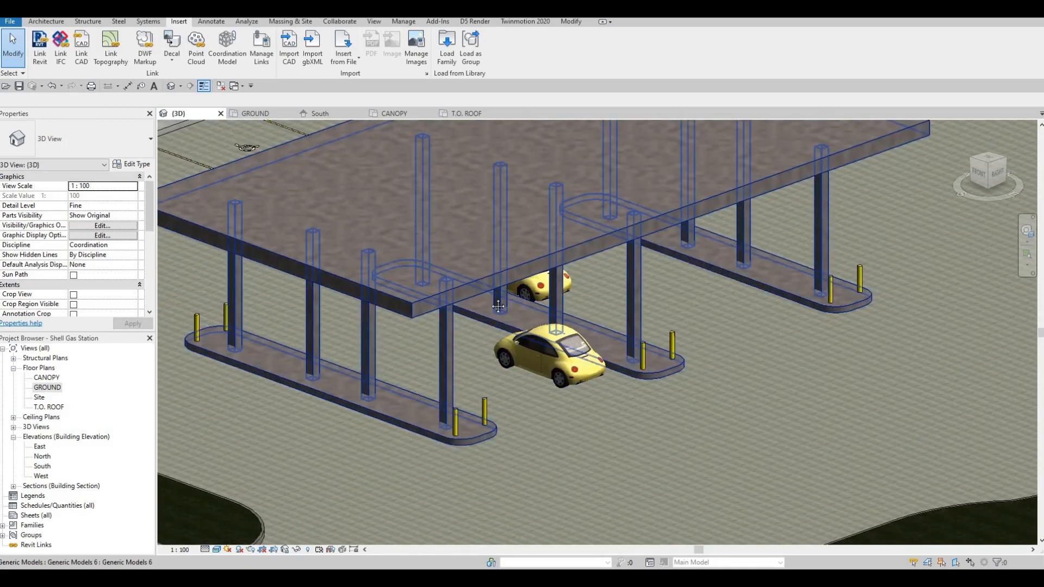
mouse_move(498, 306)
middle_mouse_down("shift")
mouse_move(498, 263)
mouse_move(496, 297)
middle_mouse_up("shift")
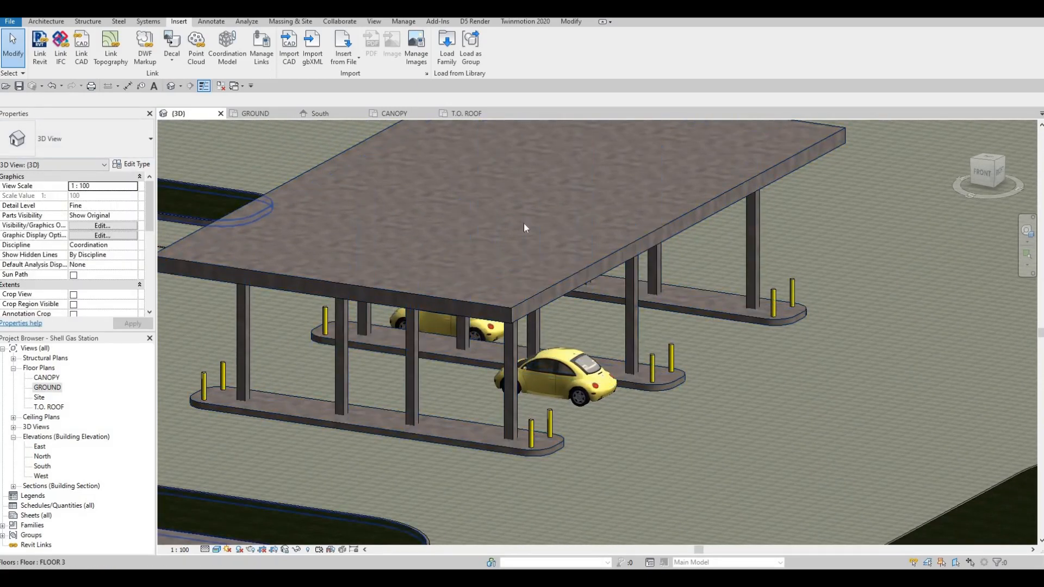
Open the in-place generic model of the canopy for editing in the 3D view
middle_click_drag(517, 224, 500, 240, "shift")
scroll(499, 239, "up", 2)
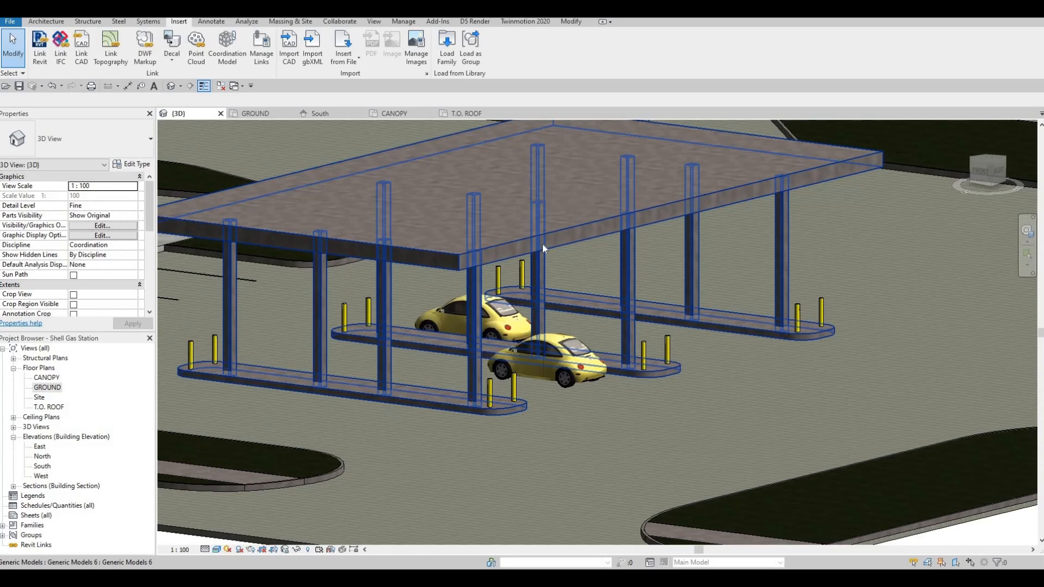
scroll(543, 243, "up", 4)
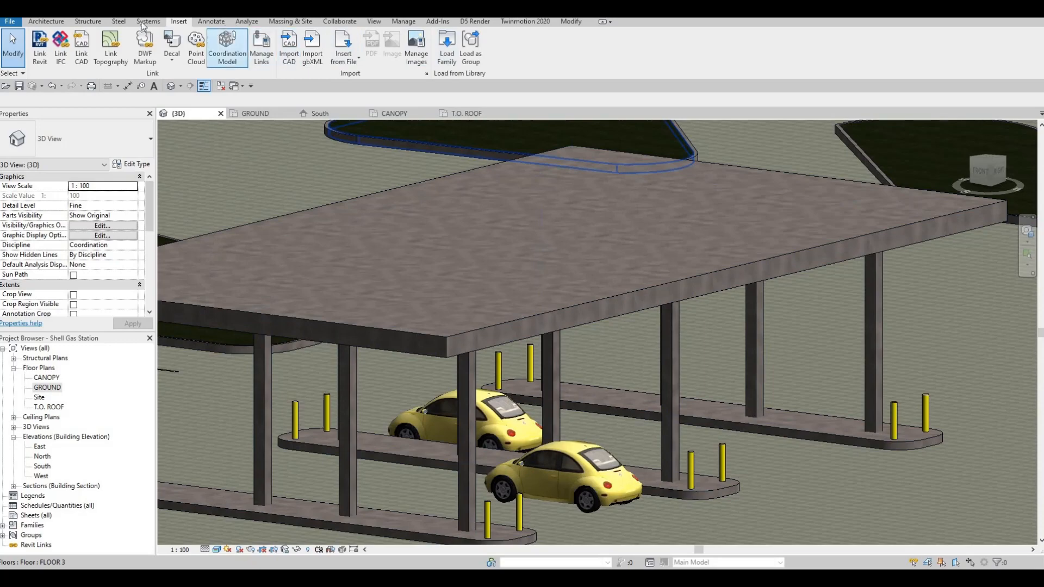
left_click(598, 298)
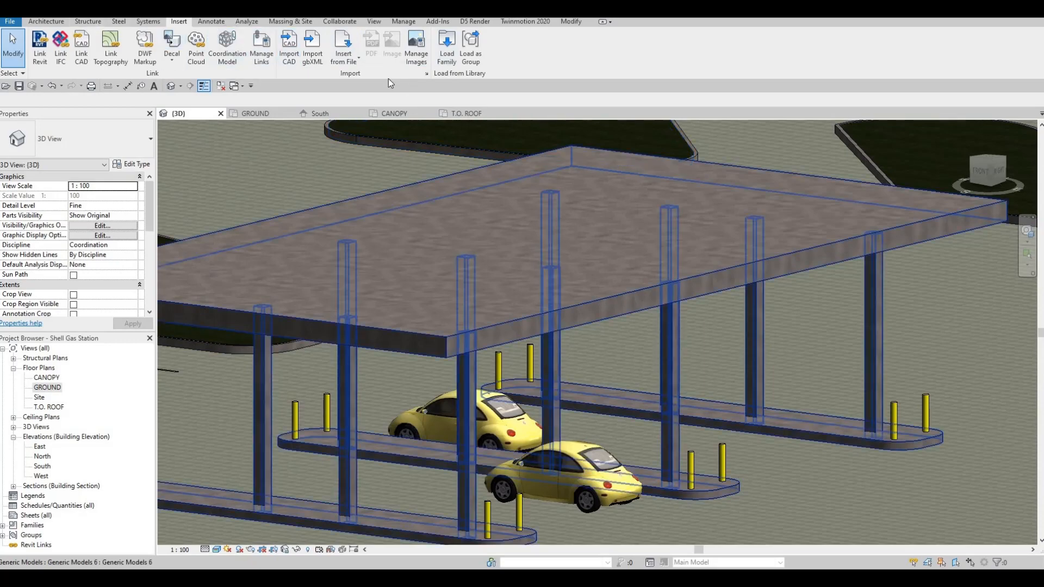
left_click(437, 53)
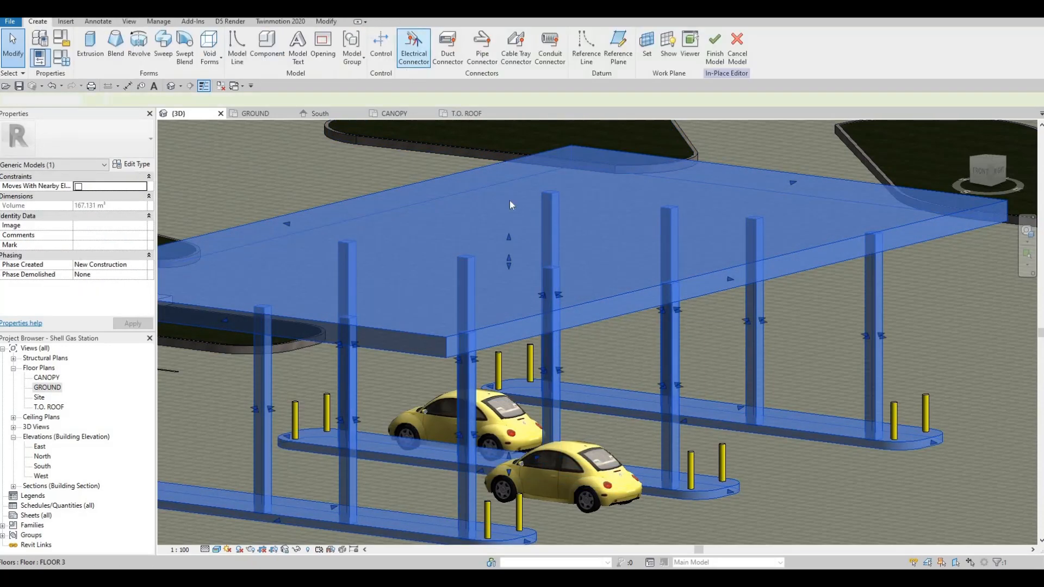
left_click(520, 315)
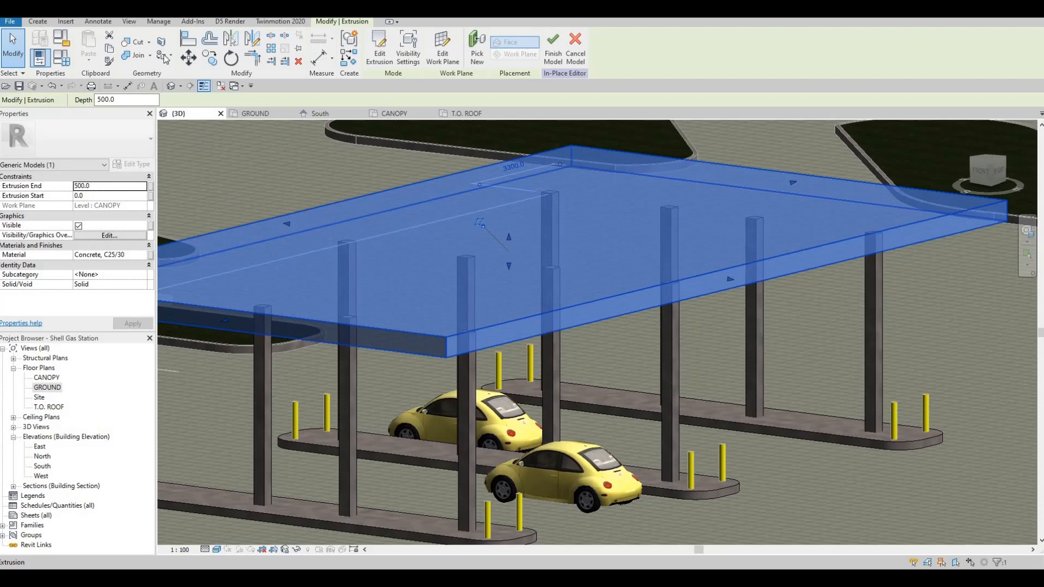
key("Escape")
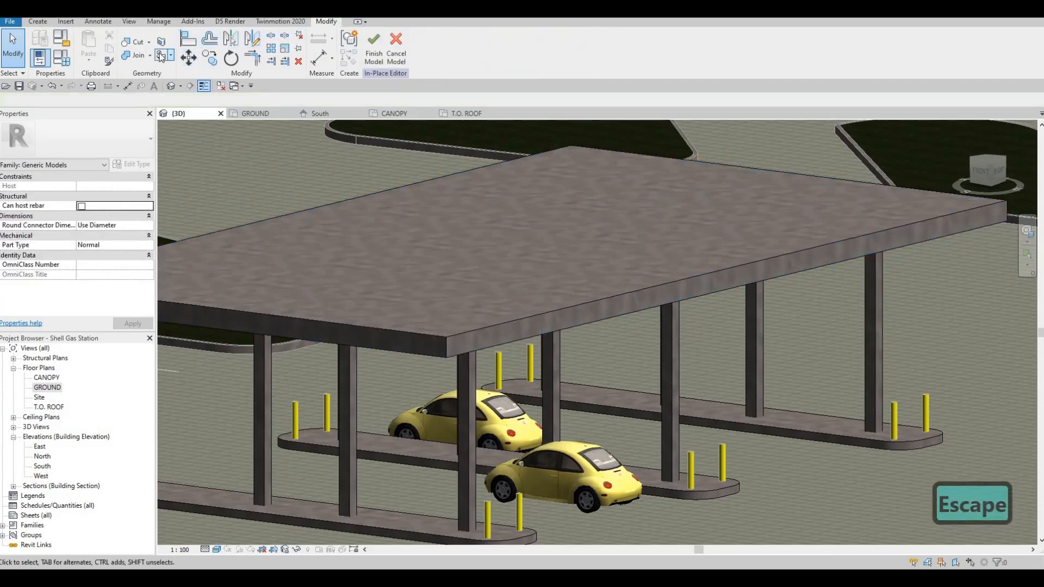
Try to paint the canopy roof's top face with Metal - Paint Finish - Green, Glossy, and undo it
left_click(161, 56)
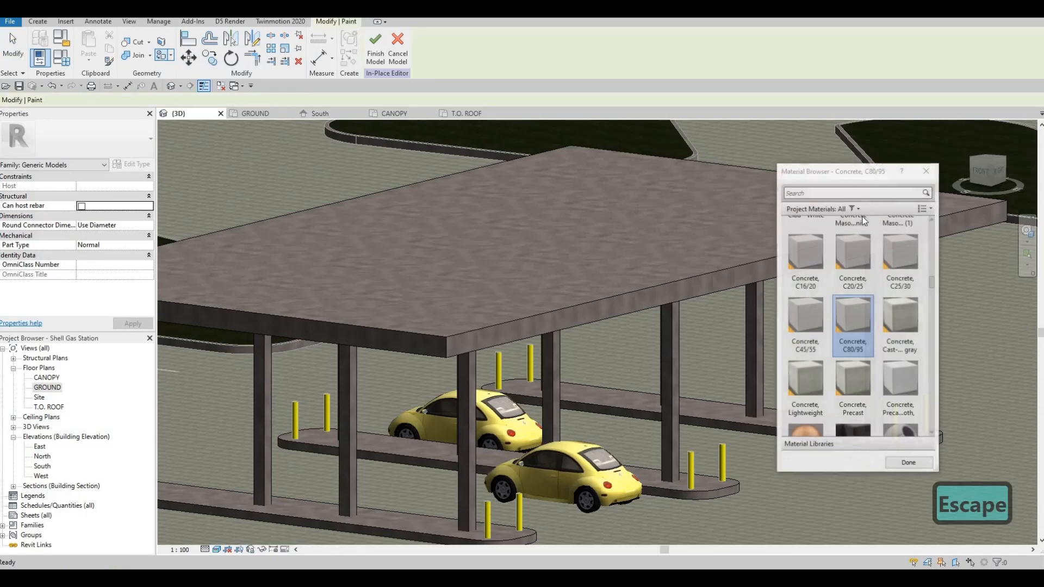
left_click_drag(858, 183, 433, 136)
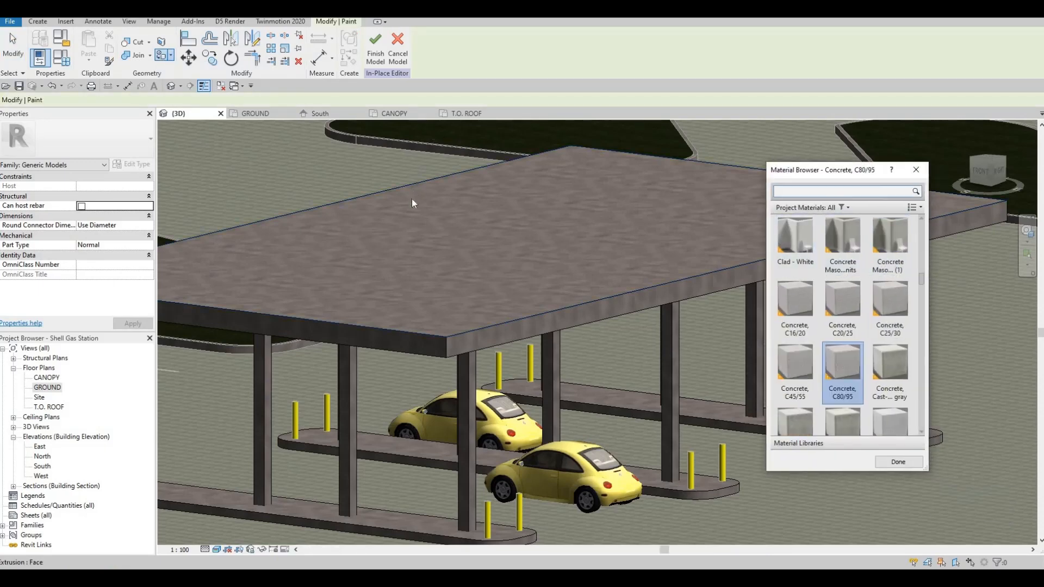
scroll(456, 284, "down", 5)
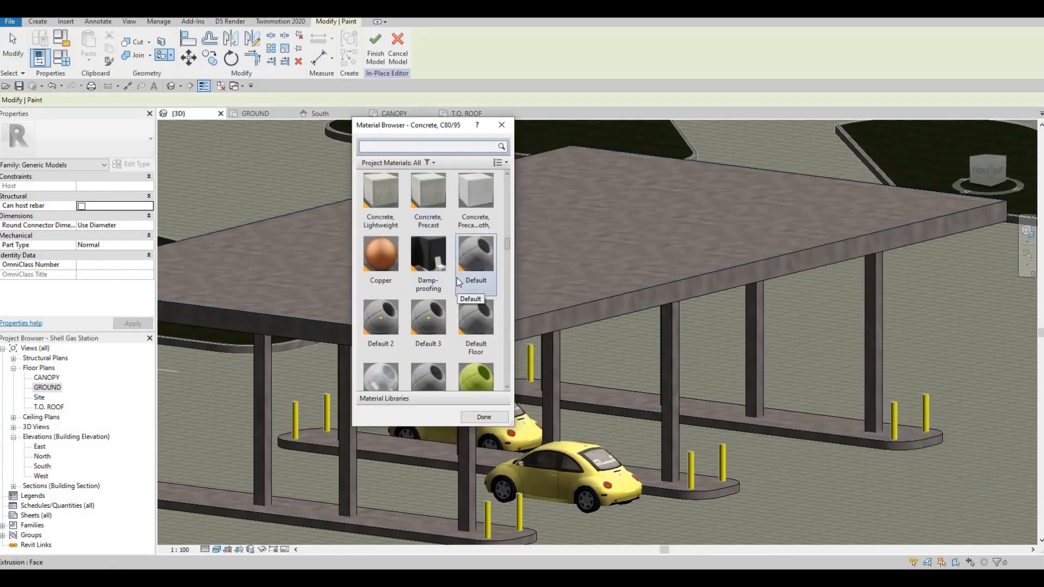
scroll(458, 282, "down", 4)
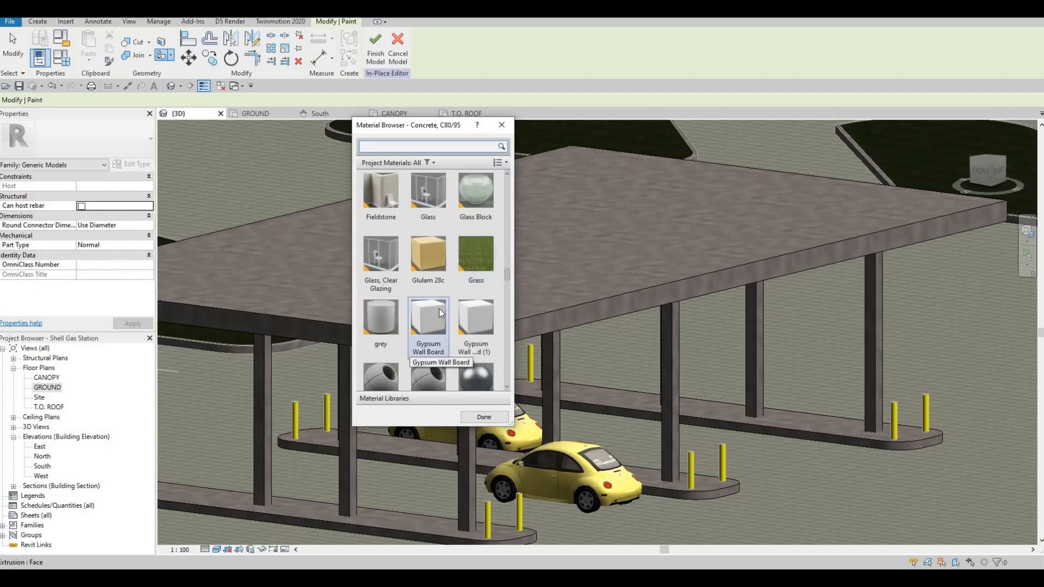
scroll(439, 309, "down", 5)
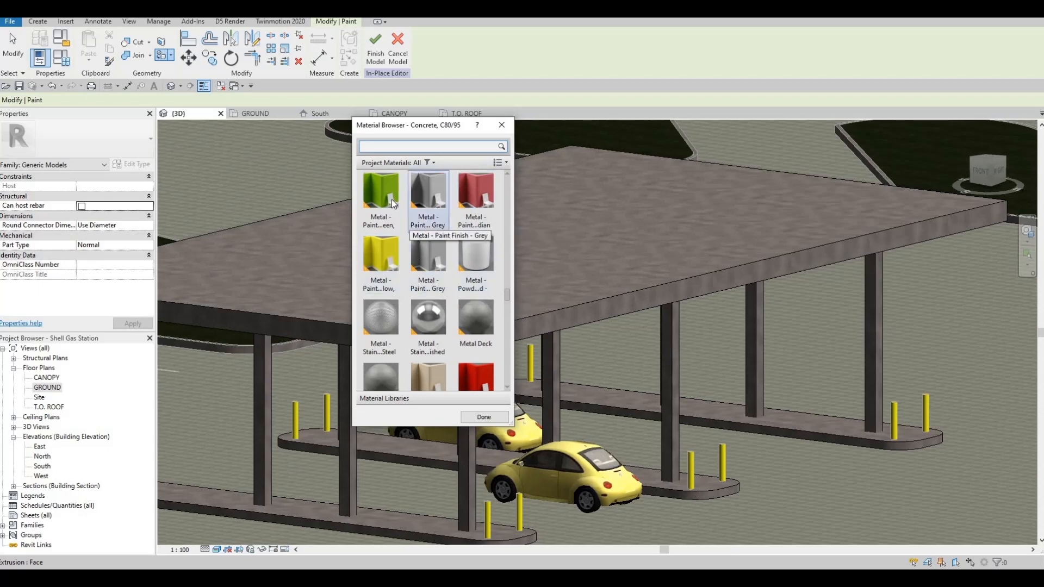
left_click(401, 233)
scroll(482, 421, "down", 1)
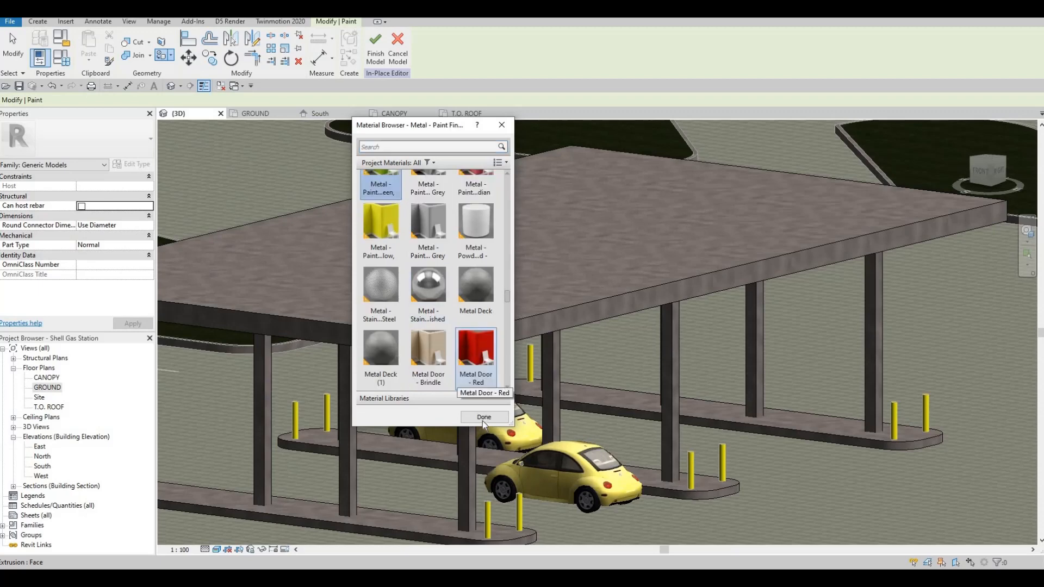
left_click(551, 314)
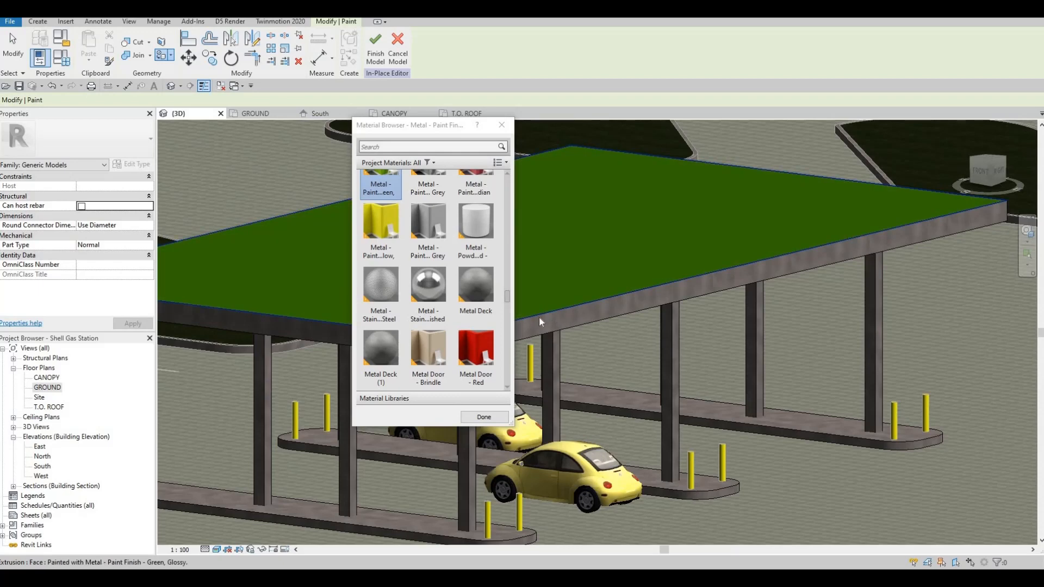
key("ctrl+z")
Paint the vertical edge faces around the canopy roof slab with Metal - Paint Finish - Green, Glossy, and leave the Paint tool
left_click(161, 55)
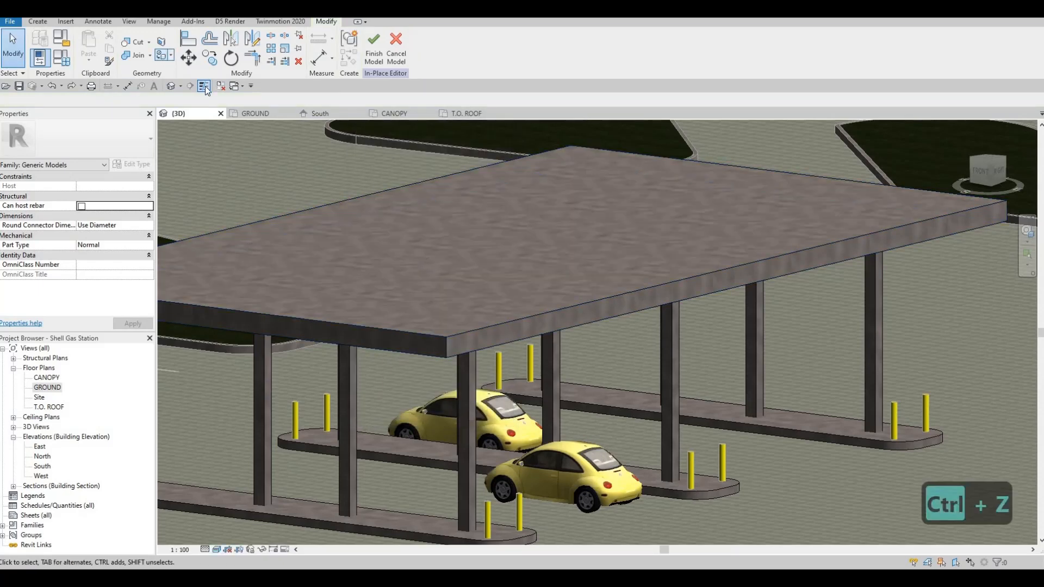
scroll(443, 287, "down", 5)
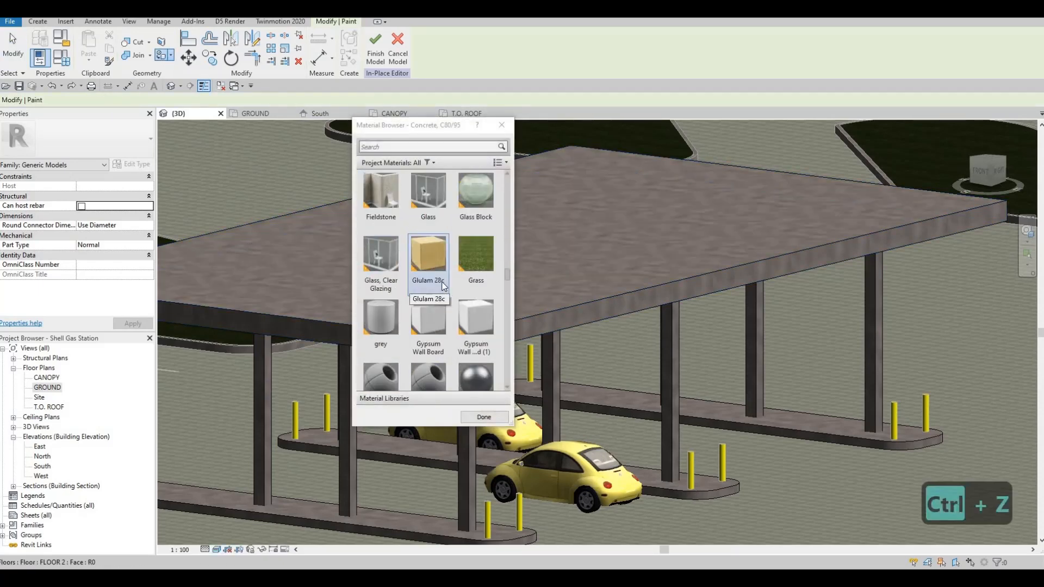
left_click(380, 195)
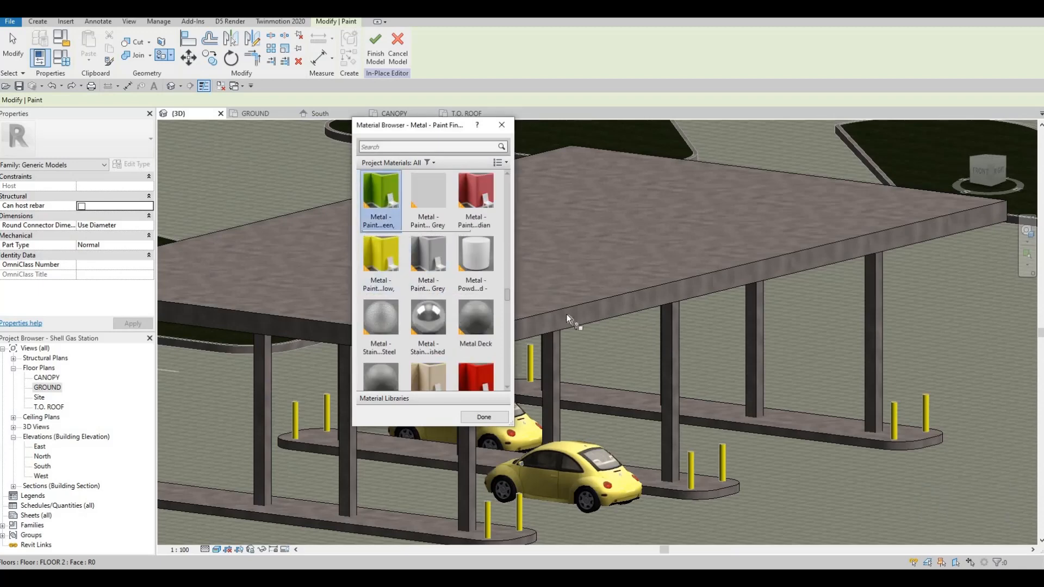
left_click(316, 334)
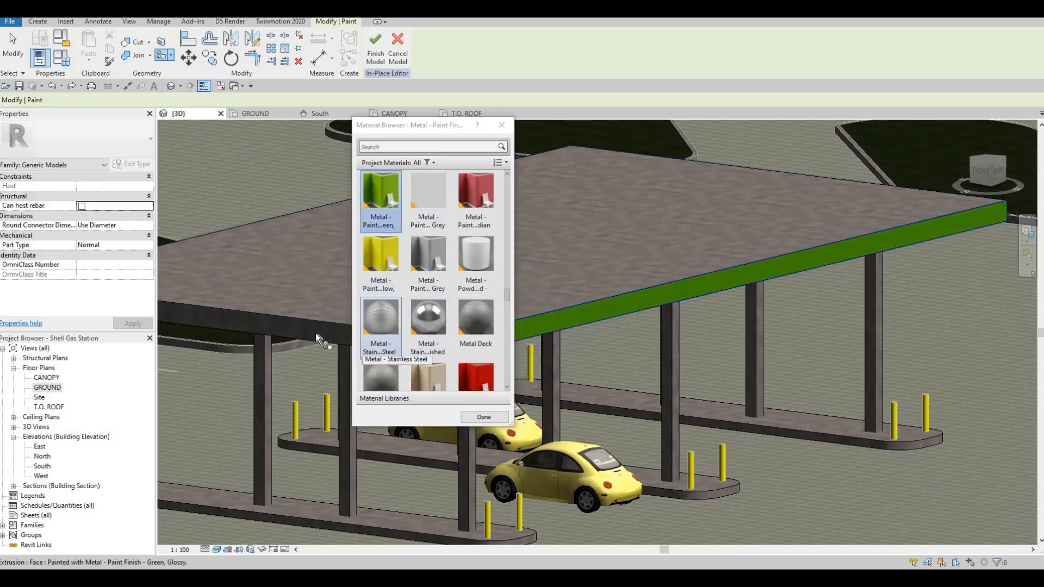
scroll(312, 329, "down", 3)
middle_click_drag(469, 354, 309, 312, "shift")
left_click(283, 317)
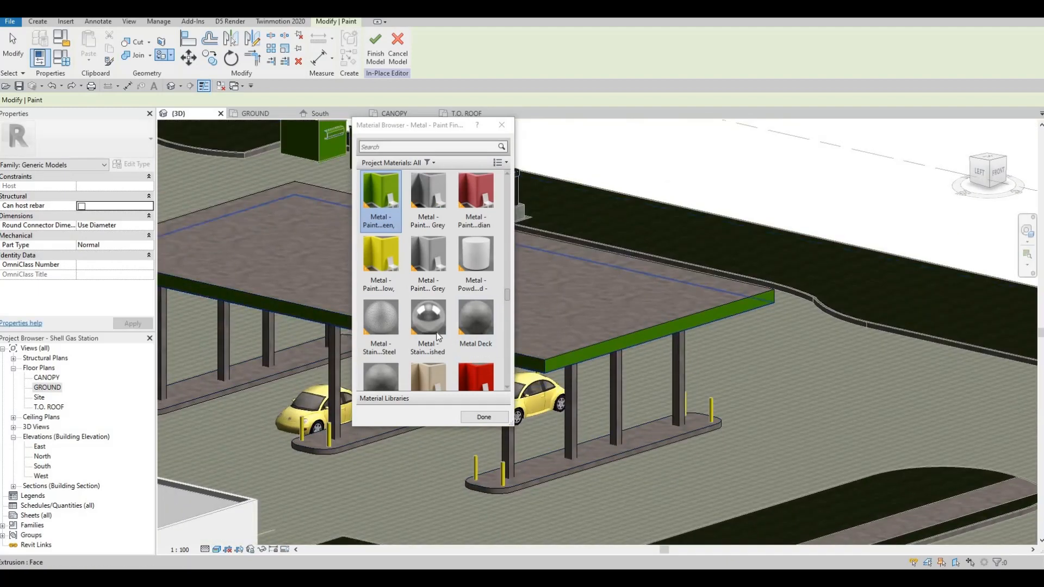
mouse_move(436, 335)
middle_mouse_down("shift")
mouse_move(327, 334)
mouse_move(259, 361)
mouse_move(348, 340)
mouse_move(477, 338)
mouse_move(488, 425)
middle_mouse_up("shift")
left_click(269, 360)
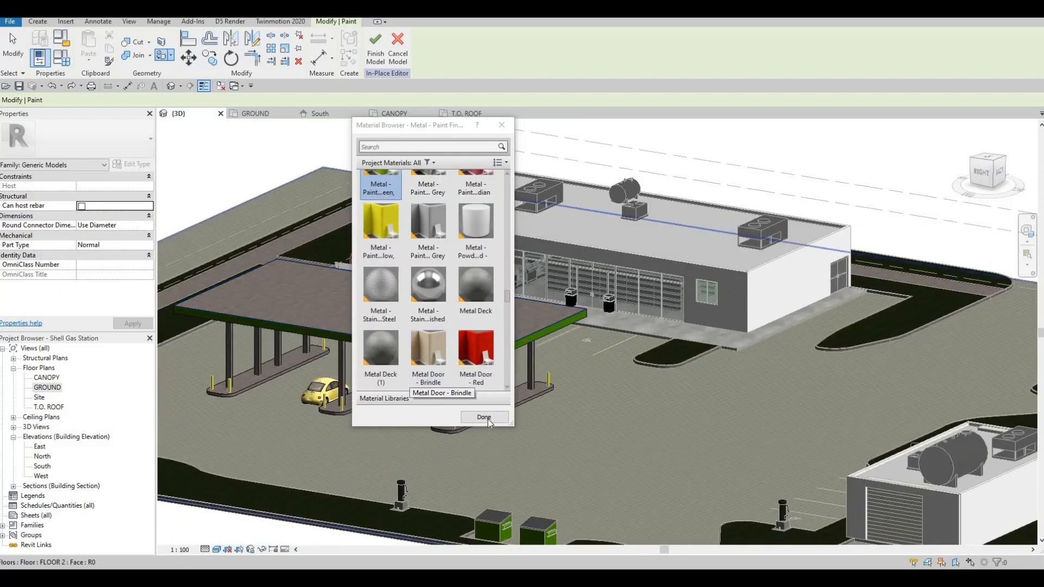
key("Escape")
key("Escape")
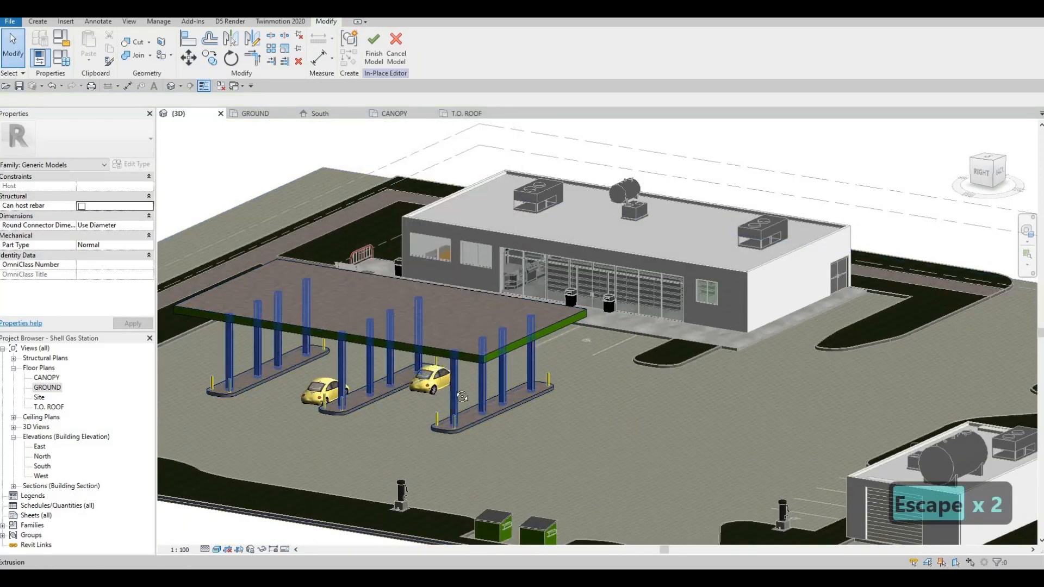
Inspect the painted slab edges and the columns from other angles while the in-place model is open
middle_click_drag(503, 381, 587, 375, "shift")
middle_click_drag(416, 391, 590, 375, "shift")
scroll(589, 375, "up", 3)
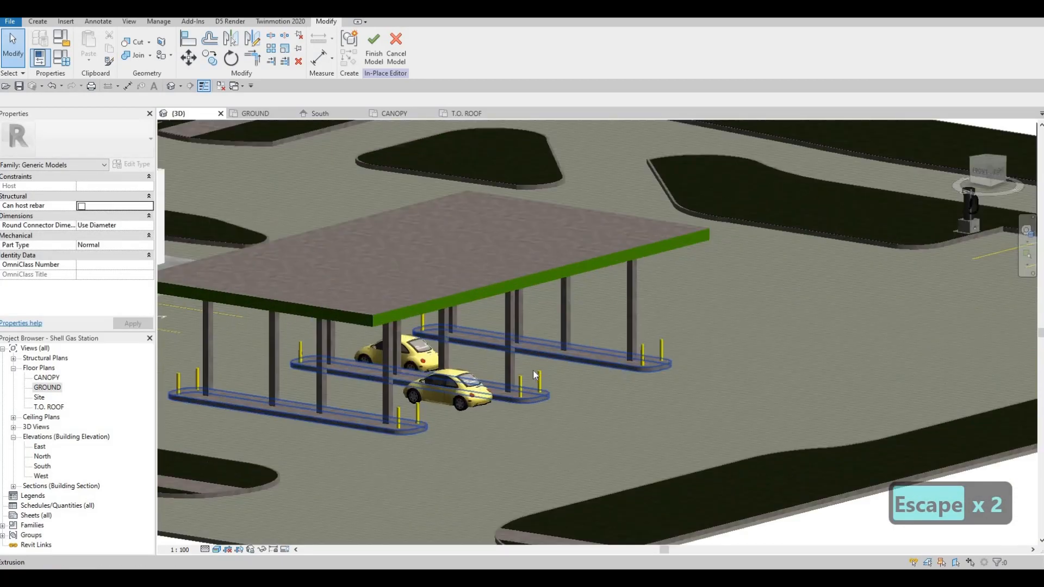
key("Escape")
key("Escape")
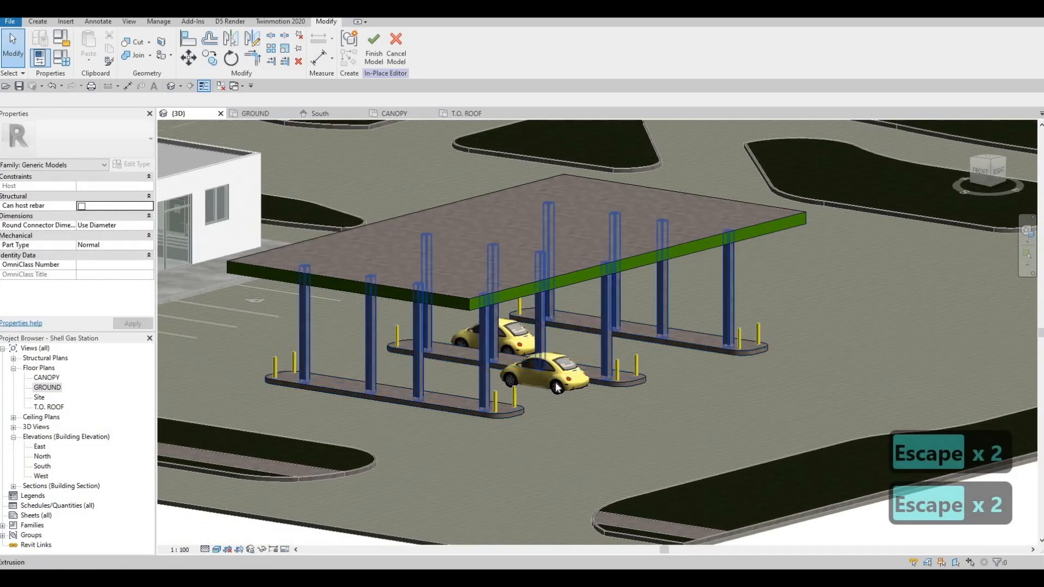
key("Tab")
key("Tab")
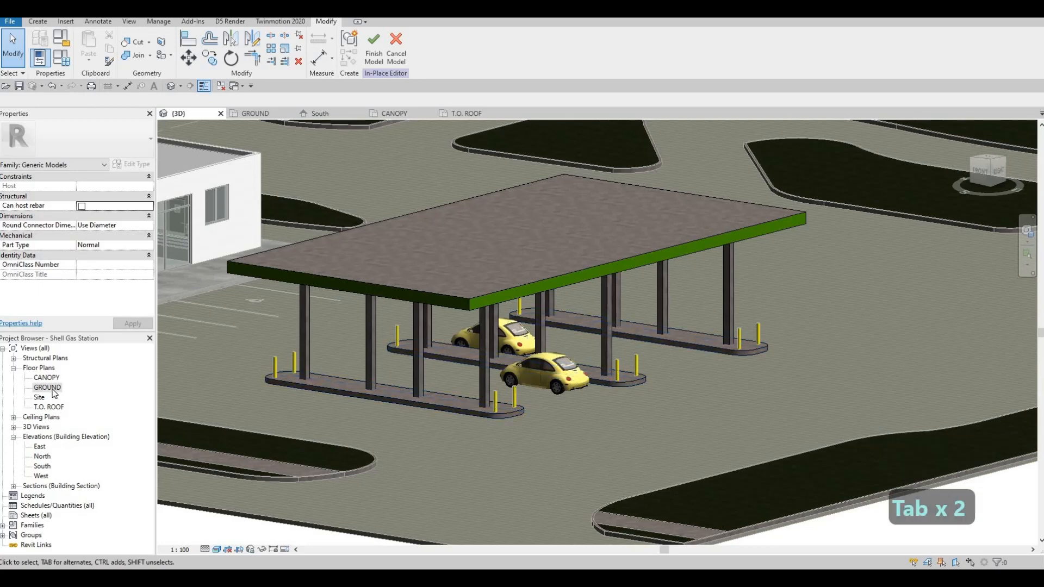
Finish the in-place model and delete both M_RPC Beetle cars beside the middle island in the GROUND plan
double_click(50, 388)
key("Escape")
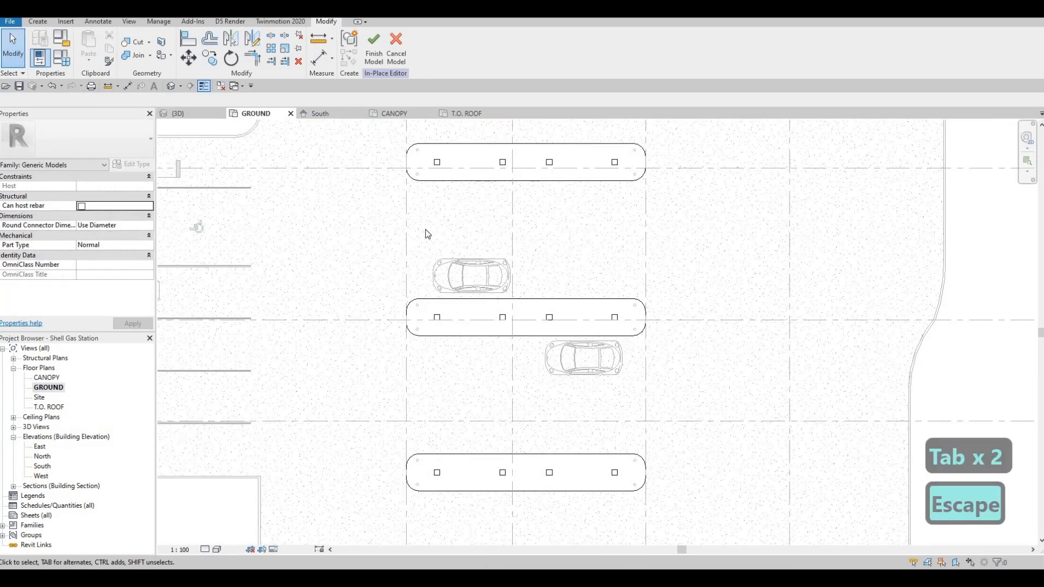
left_click(579, 372)
key("Delete")
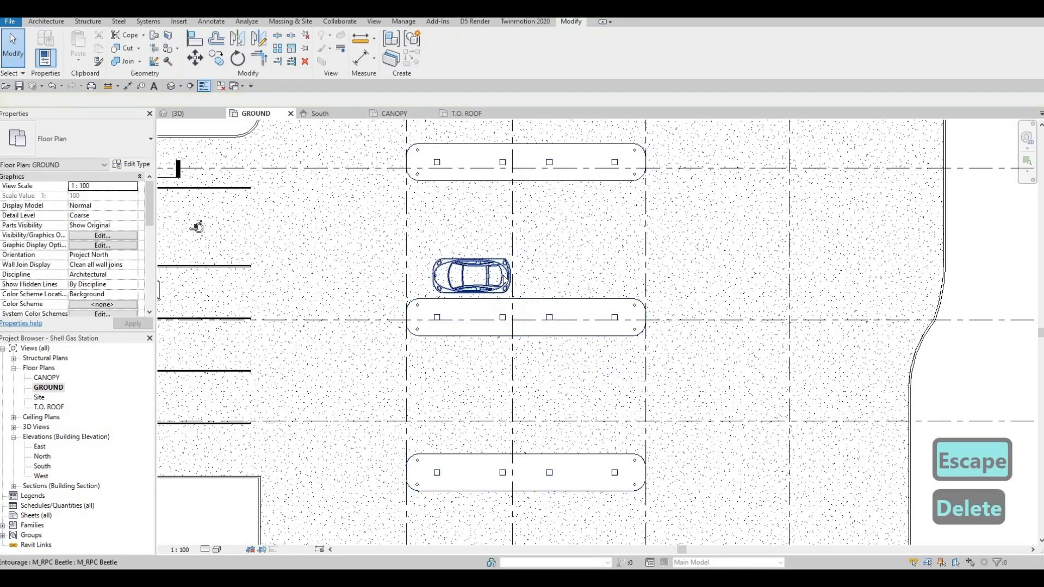
left_click(472, 272)
key("Delete")
scroll(468, 256, "down", 2)
scroll(450, 259, "down", 1)
key("Escape")
key("Escape")
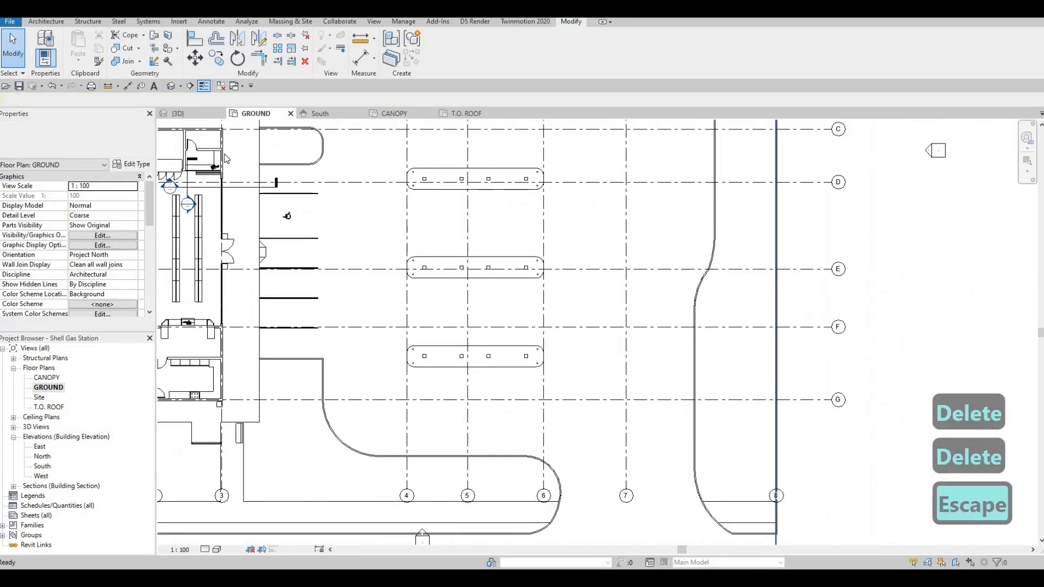
Return to the 3D view and examine the canopy's roof edges, columns and islands up close and from several angles
left_click(173, 87)
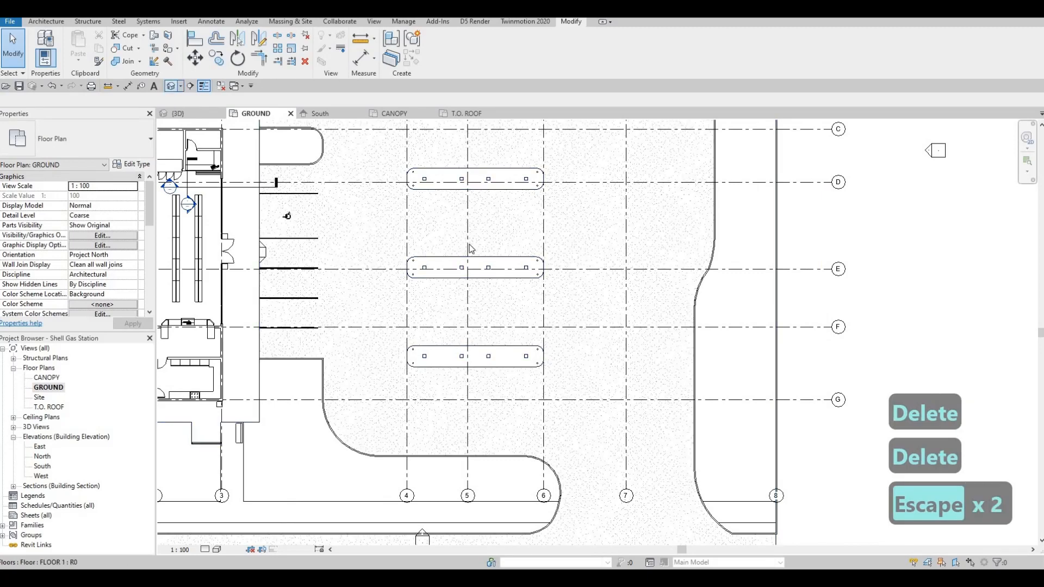
middle_click_drag(414, 310, 364, 266)
scroll(374, 280, "up", 3)
scroll(391, 289, "up", 1)
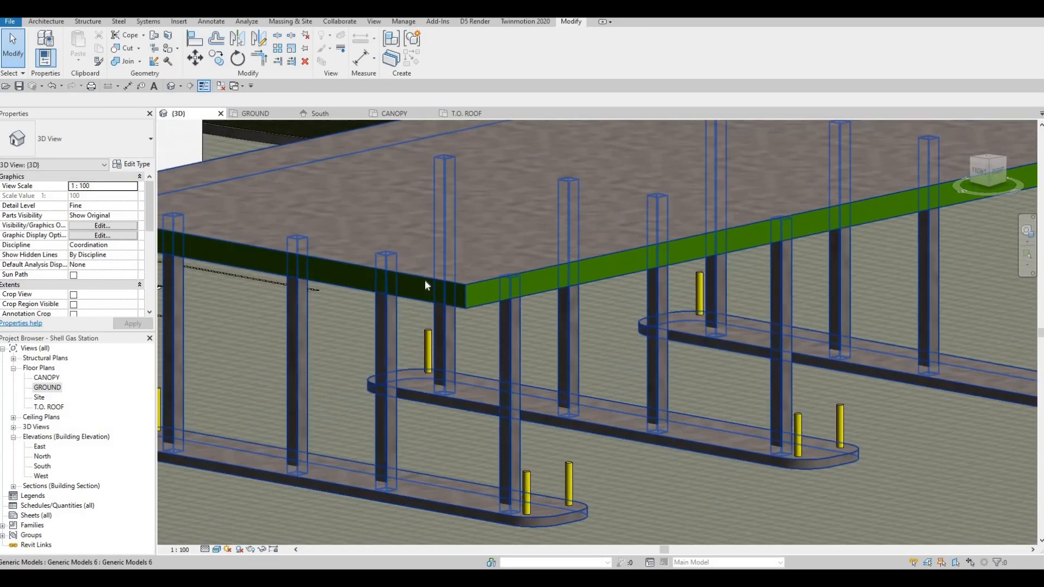
scroll(296, 286, "down", 4)
scroll(357, 260, "up", 2)
middle_click_drag(358, 260, 580, 258)
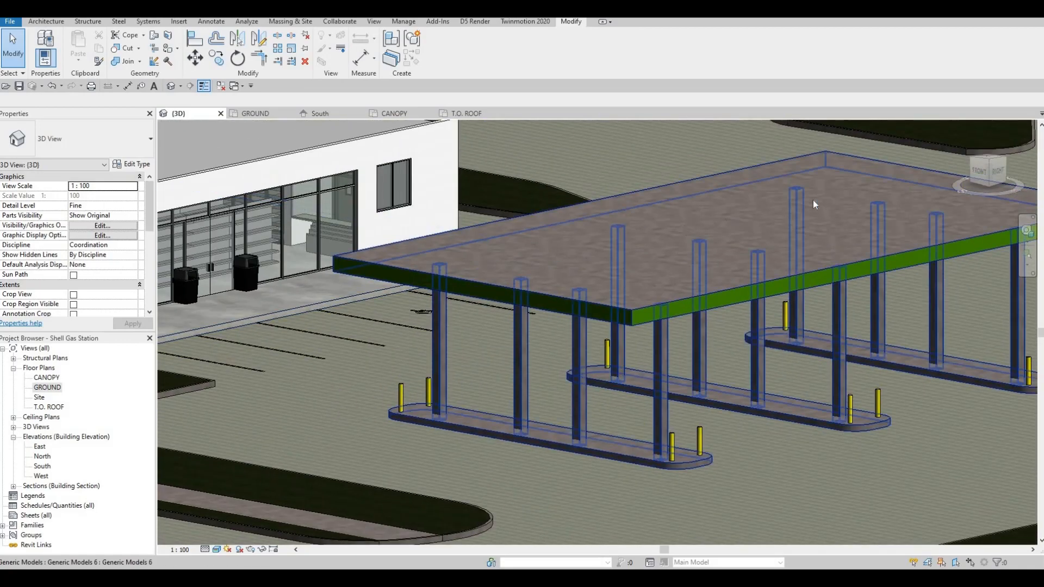
middle_click_drag(671, 335, 485, 371)
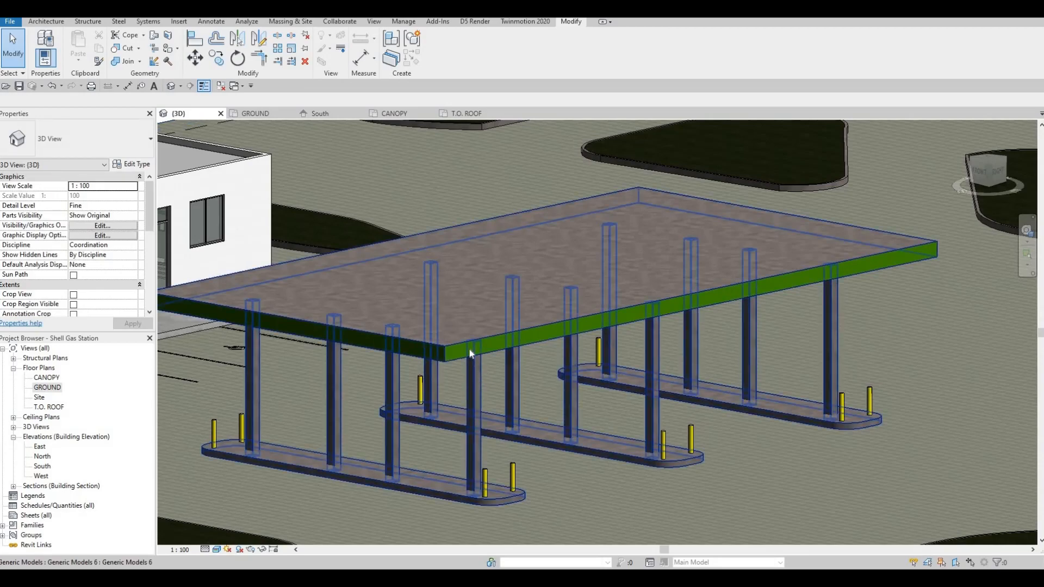
scroll(467, 347, "up", 4)
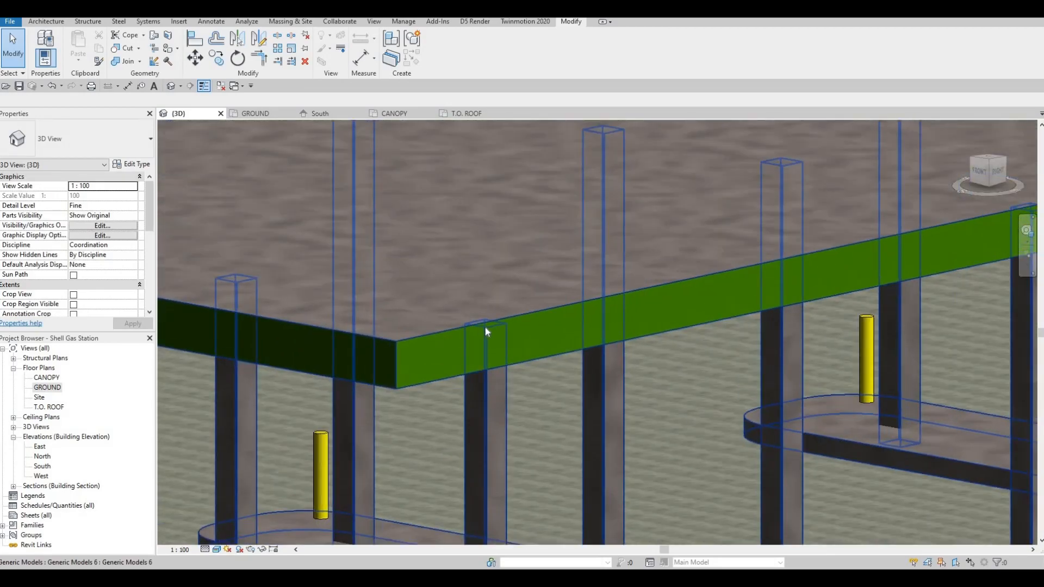
scroll(408, 348, "down", 3)
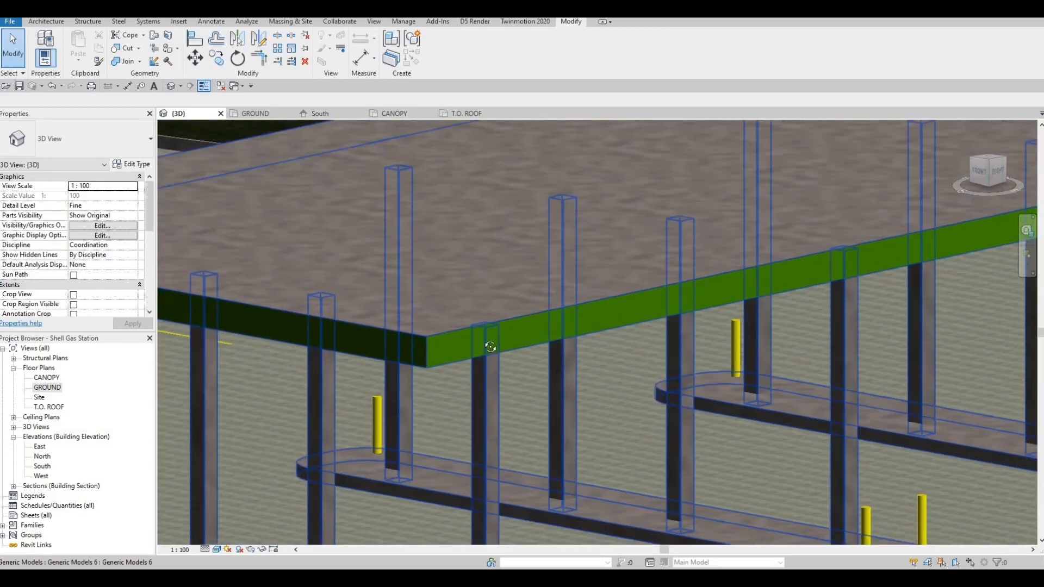
mouse_move(547, 358)
middle_mouse_down("shift")
mouse_move(608, 354)
mouse_move(456, 350)
mouse_move(505, 368)
mouse_move(417, 380)
mouse_move(439, 369)
middle_mouse_up("shift")
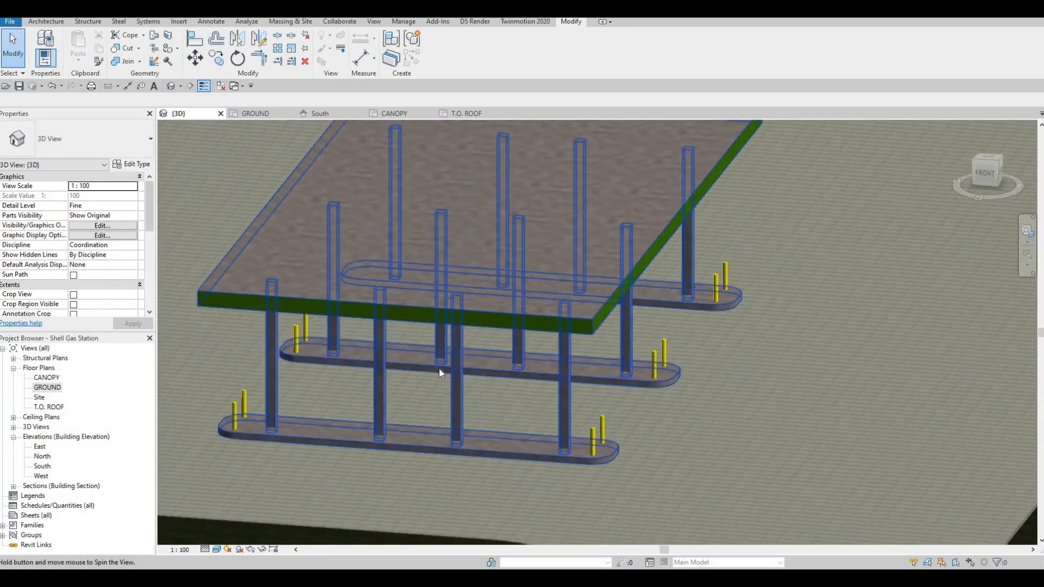
scroll(439, 368, "down", 1)
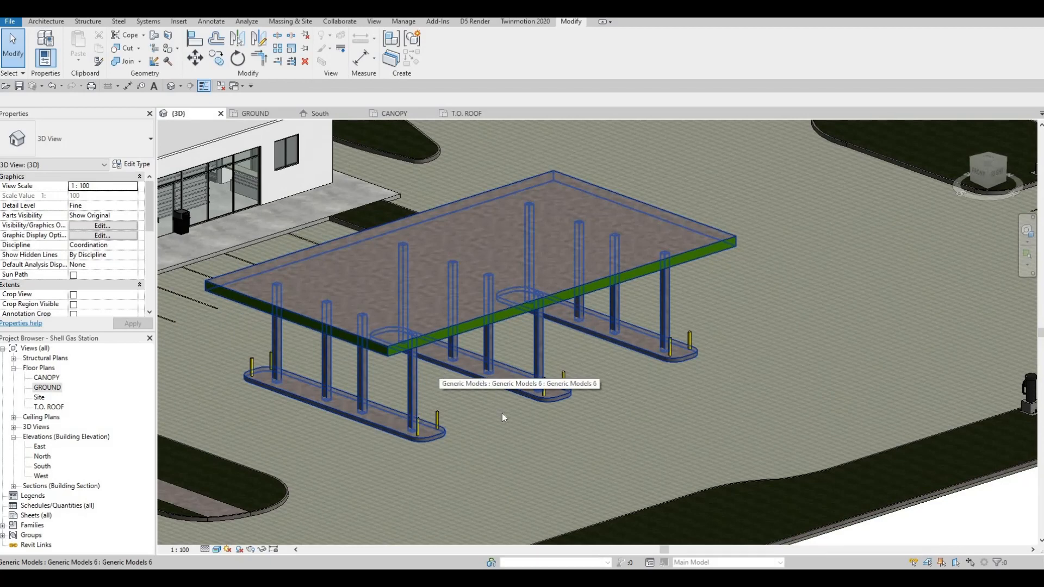